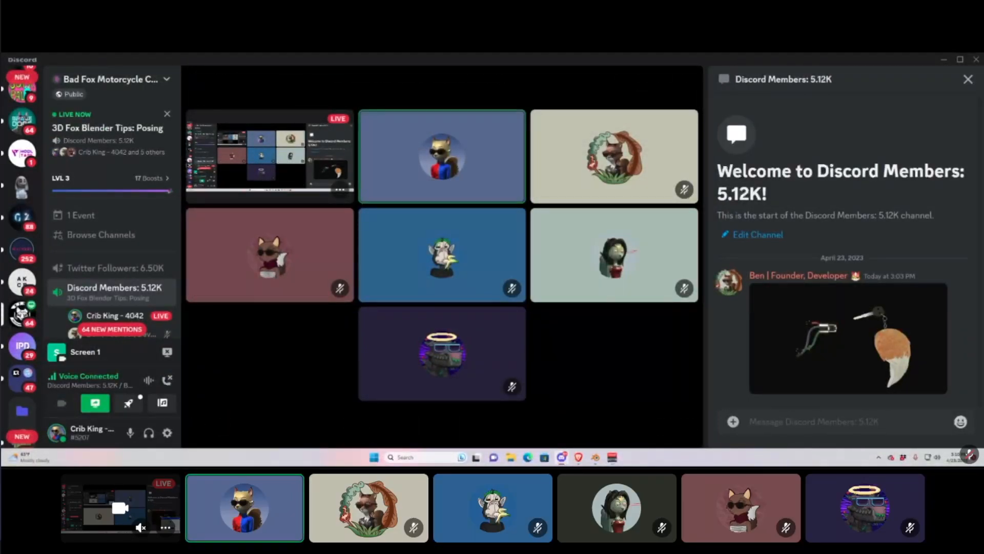
# Briefly show and minimize Blender, then bring up the browser on blender.org/download.
pyautogui.moveTo(630, 334)
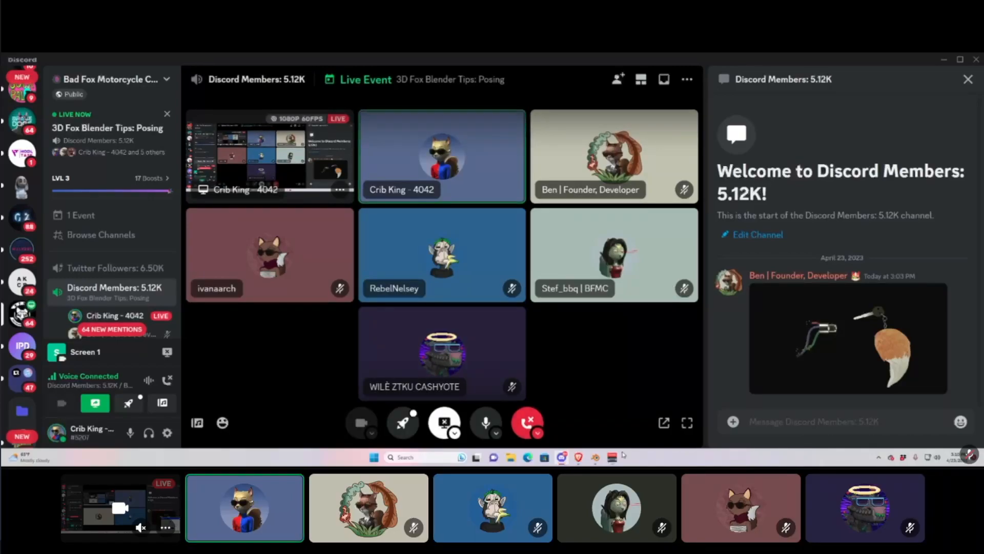
pyautogui.click(595, 456)
pyautogui.click(595, 456)
pyautogui.click(579, 457)
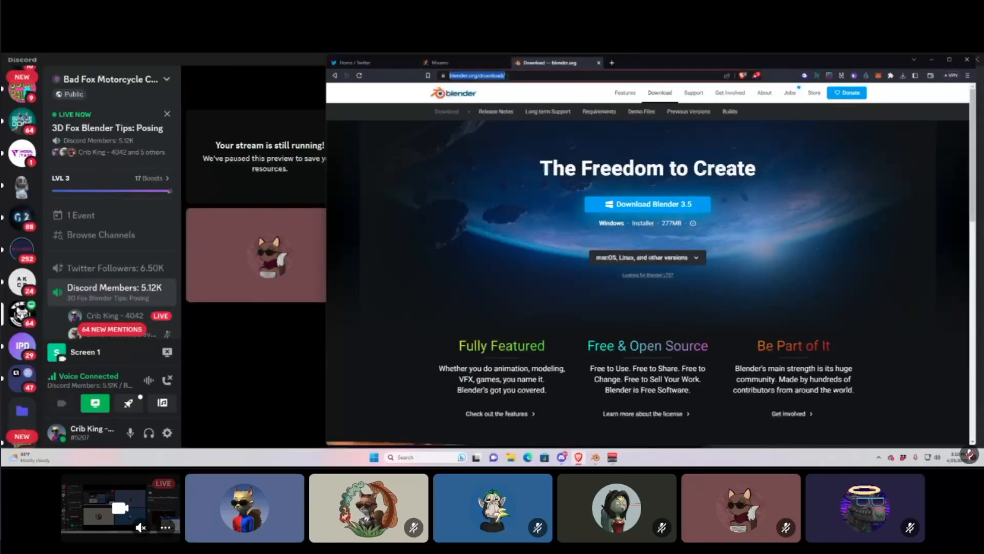
# Load the blender.org home page, maximize the browser, and go to the Download page.
pyautogui.press('BackSpace')
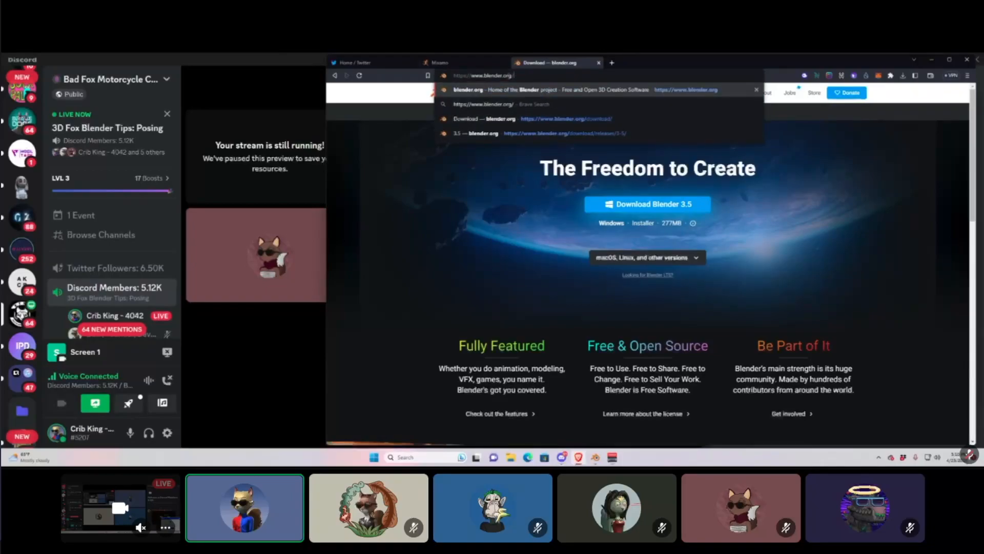
pyautogui.press('Return')
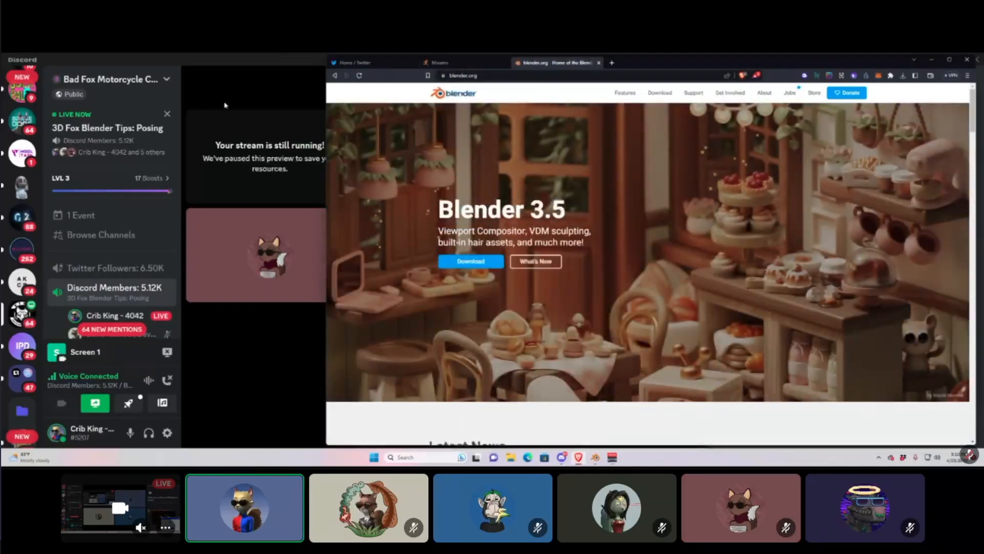
pyautogui.click(949, 59)
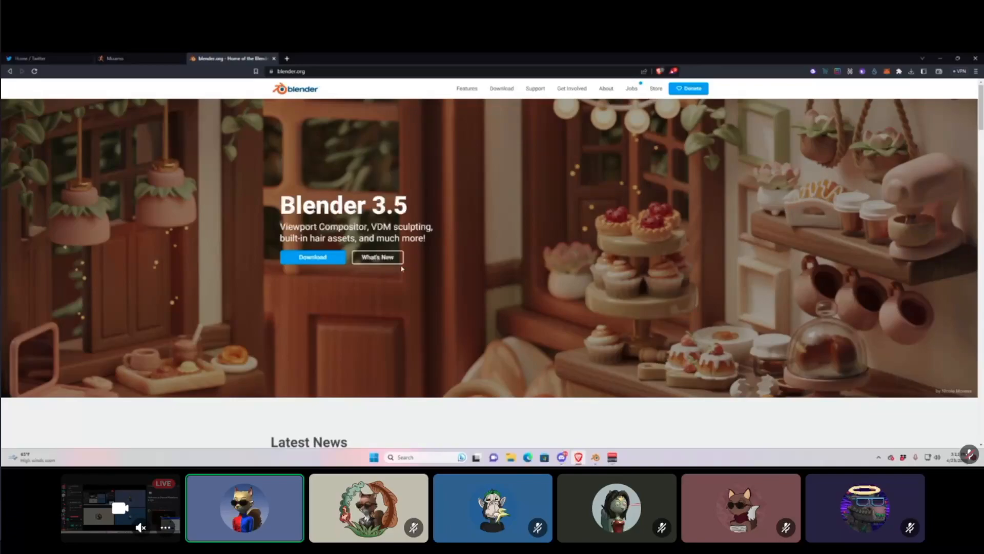
pyautogui.click(334, 261)
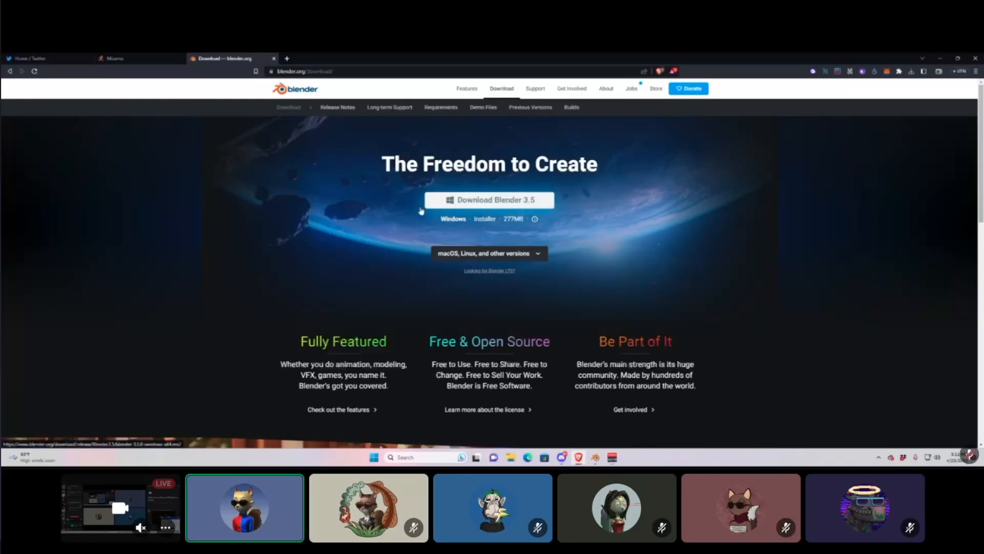
# Save the Blender 3.5 Windows installer into the Downloads folder, then glance at Blender.
pyautogui.click(477, 202)
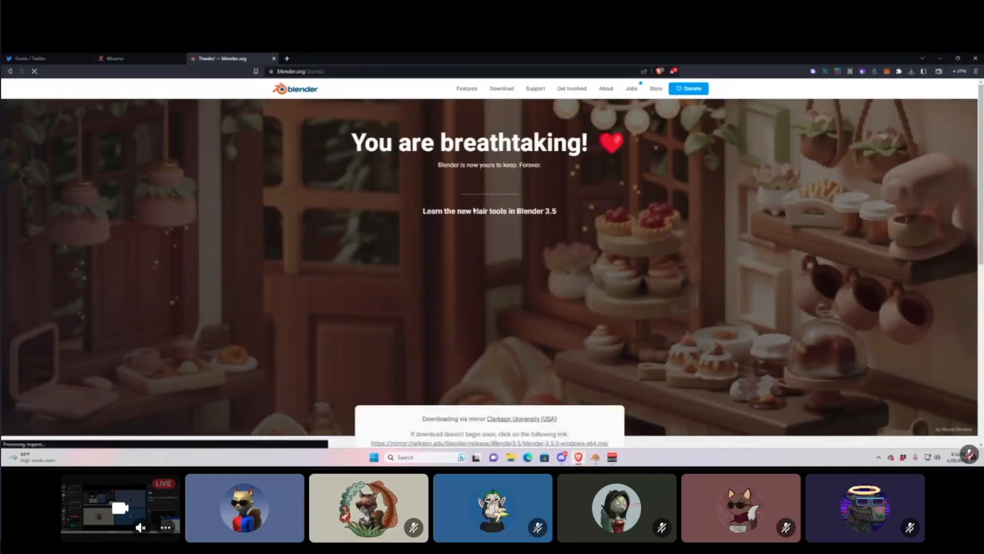
pyautogui.scroll(-3, 705, 318)
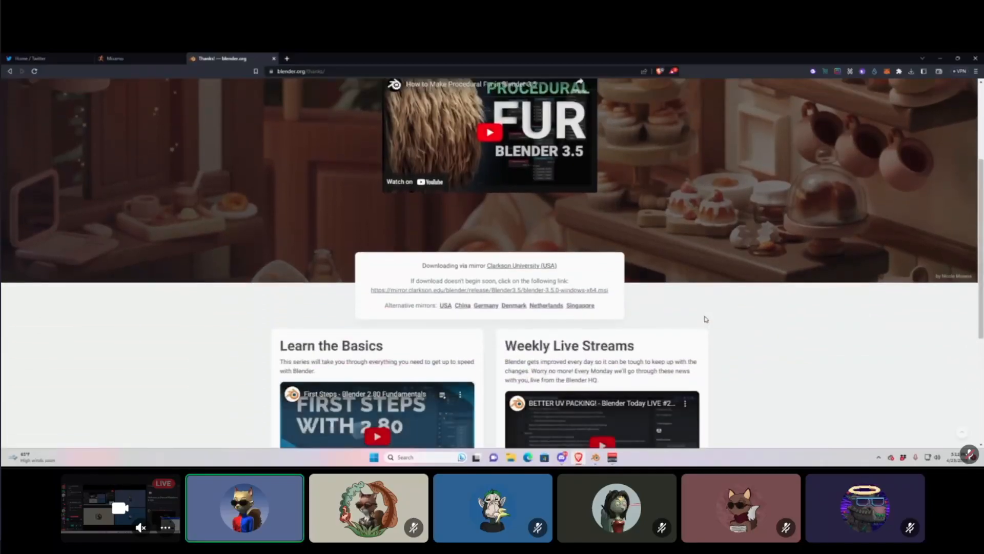
pyautogui.scroll(3, 694, 315)
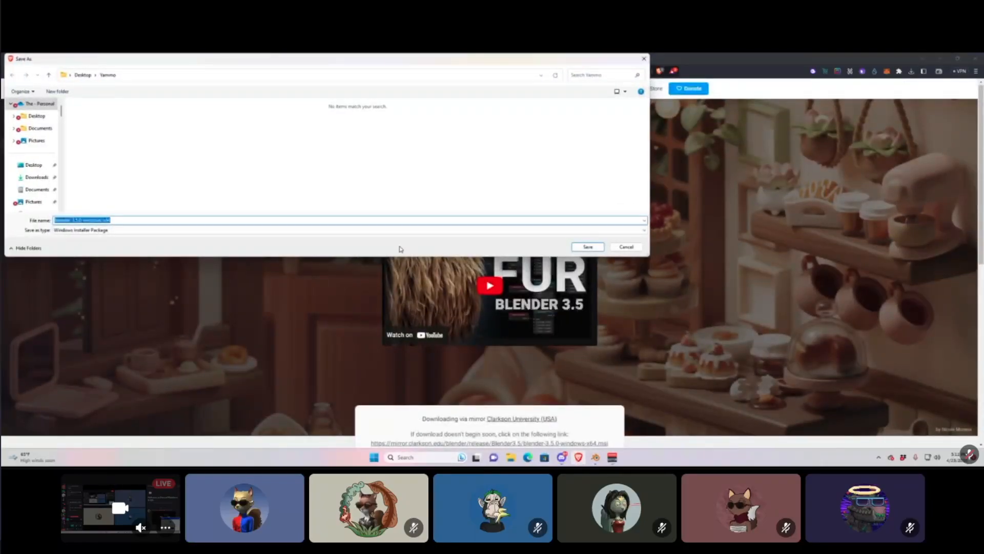
pyautogui.click(37, 177)
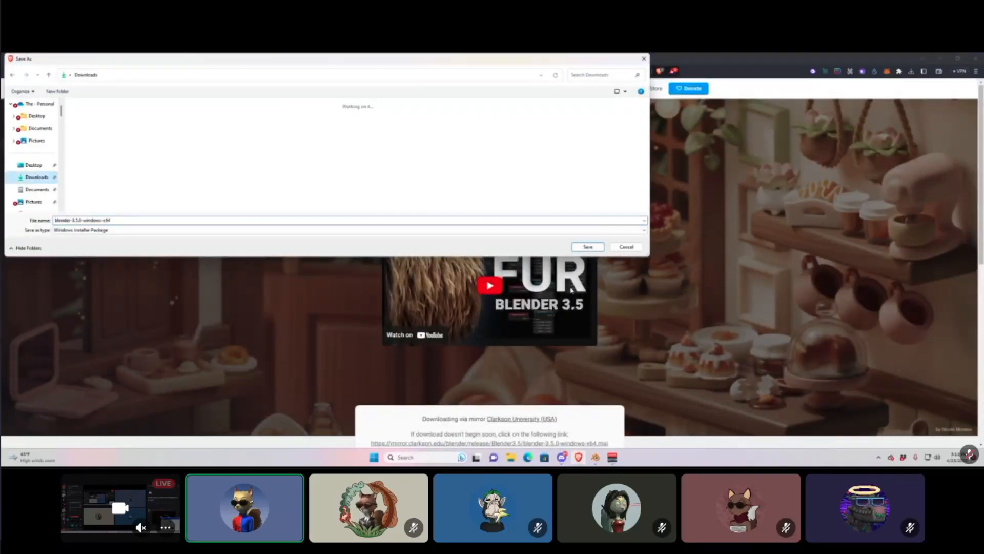
pyautogui.click(594, 248)
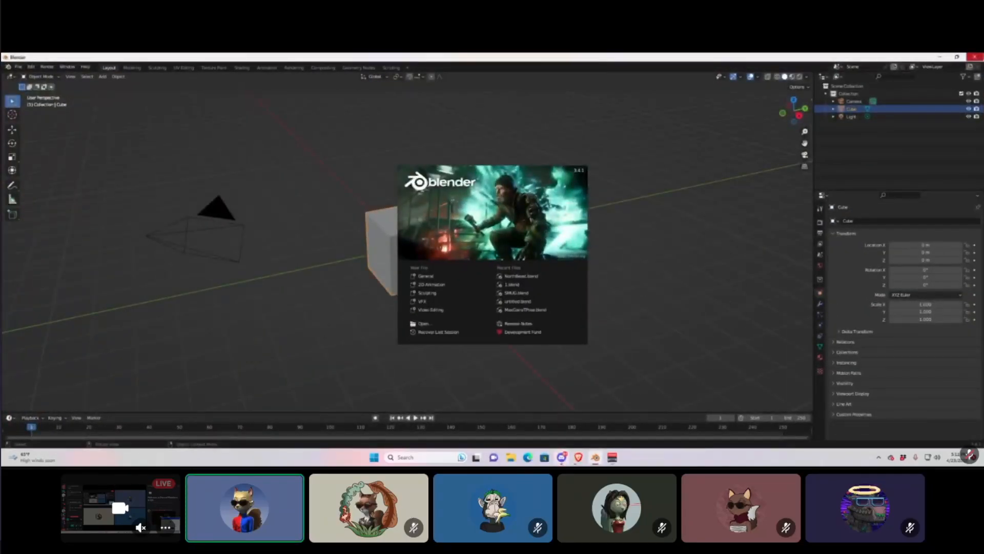
pyautogui.click(974, 58)
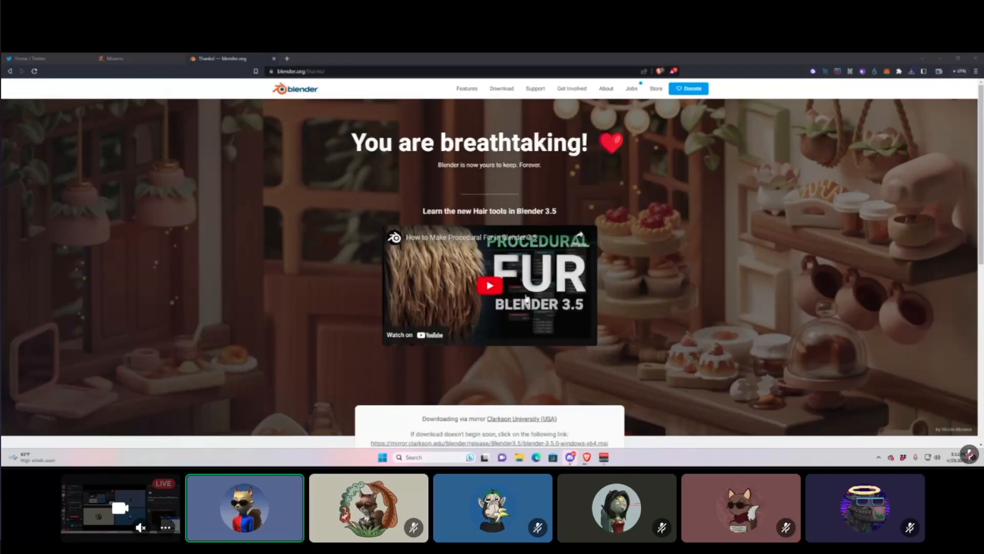
pyautogui.scroll(-4, 527, 297)
pyautogui.scroll(4, 462, 287)
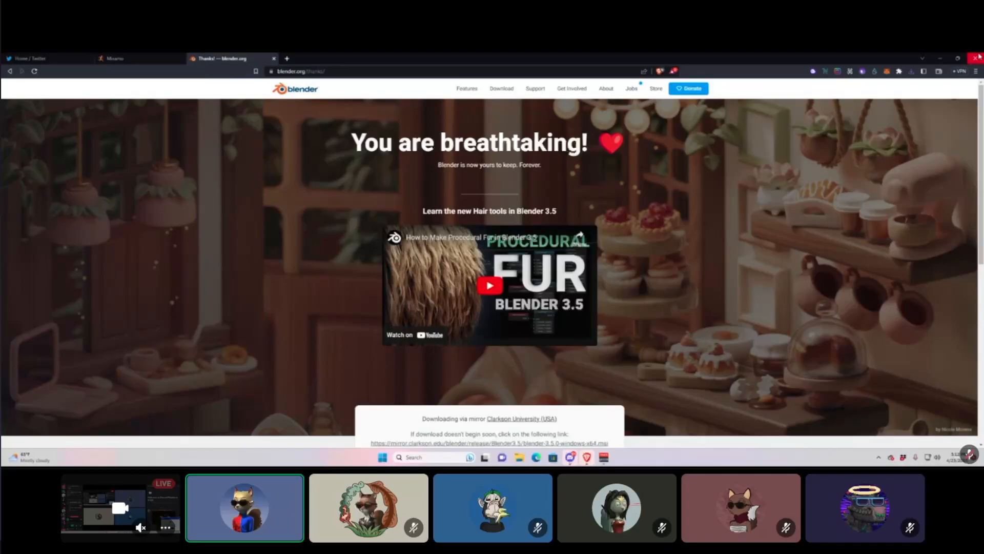
# Run the Blender 3.5 .msi, accept the license, keep default features, install and finish.
pyautogui.click(912, 71)
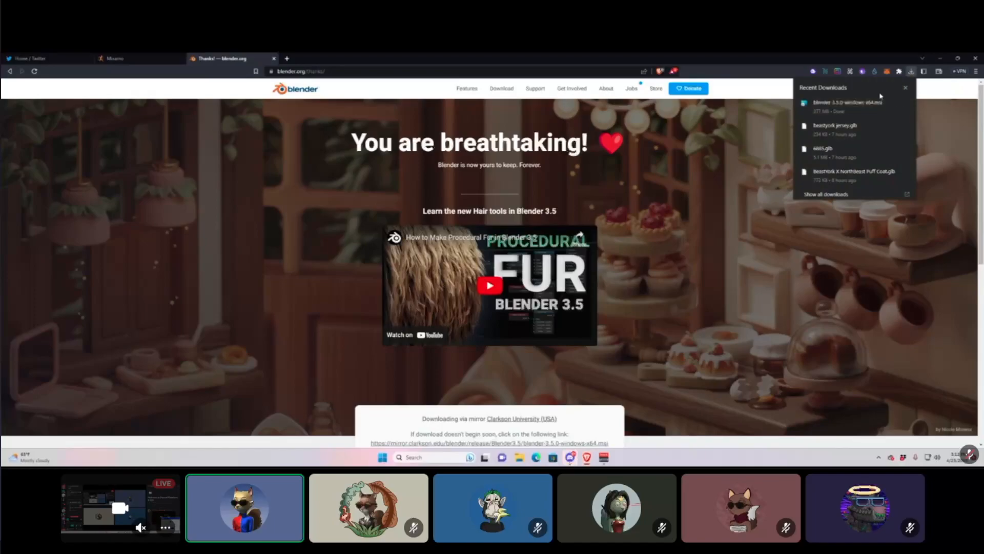
pyautogui.click(857, 107)
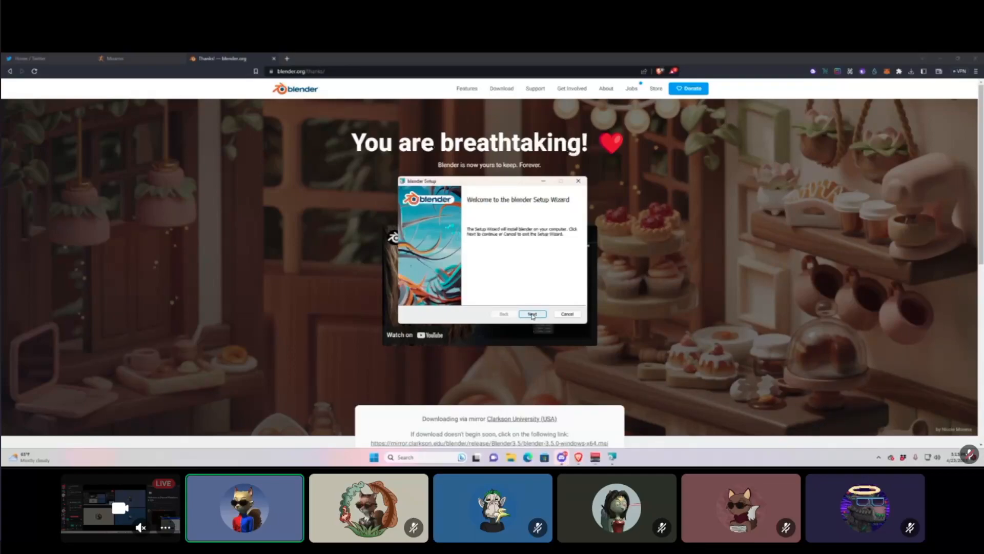
pyautogui.click(532, 314)
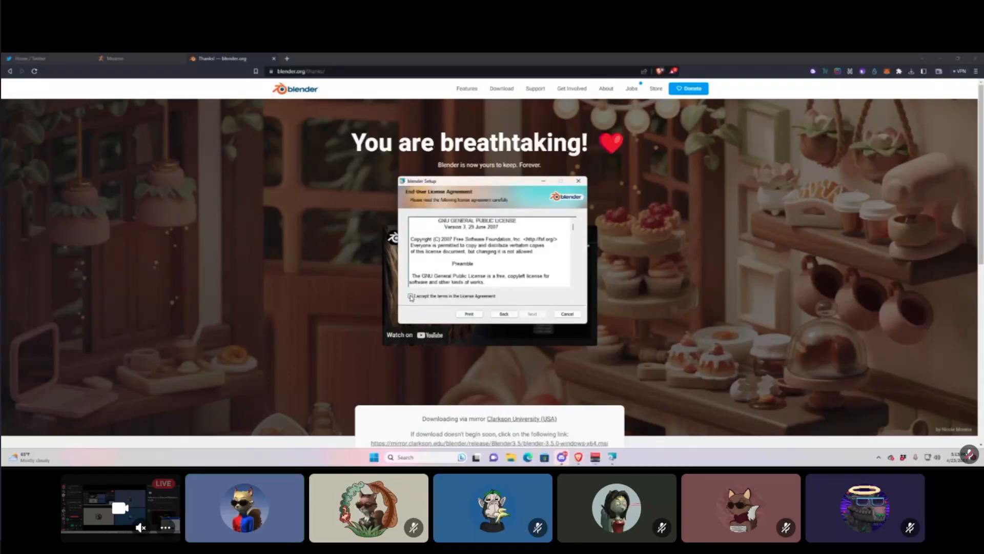
pyautogui.scroll(-4, 490, 252)
pyautogui.scroll(-5, 490, 252)
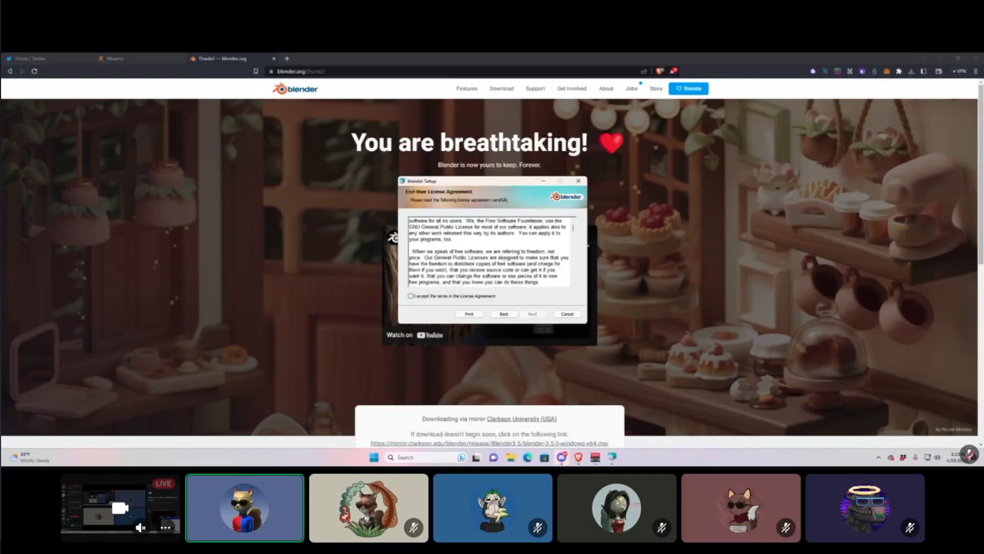
pyautogui.click(410, 296)
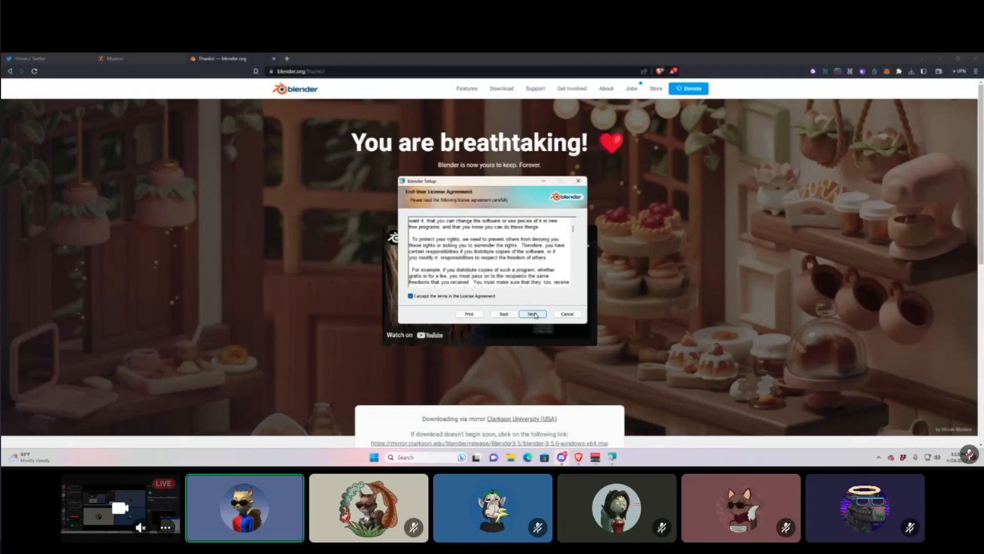
pyautogui.click(534, 314)
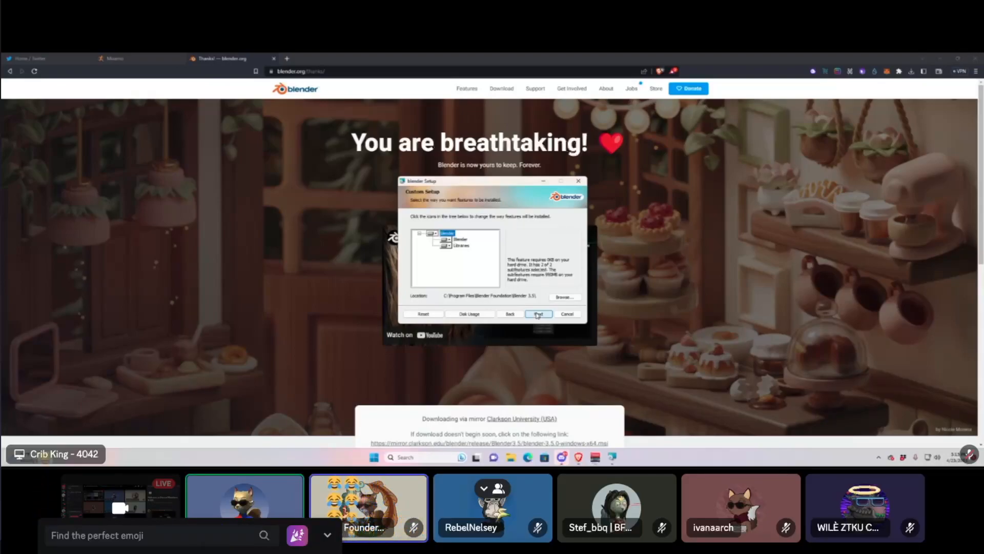
pyautogui.click(537, 314)
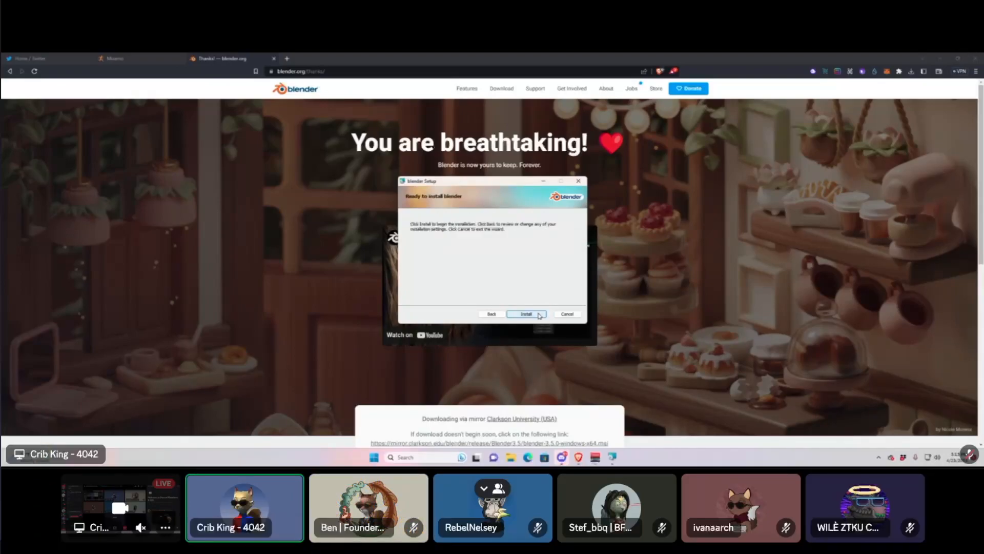
pyautogui.click(527, 314)
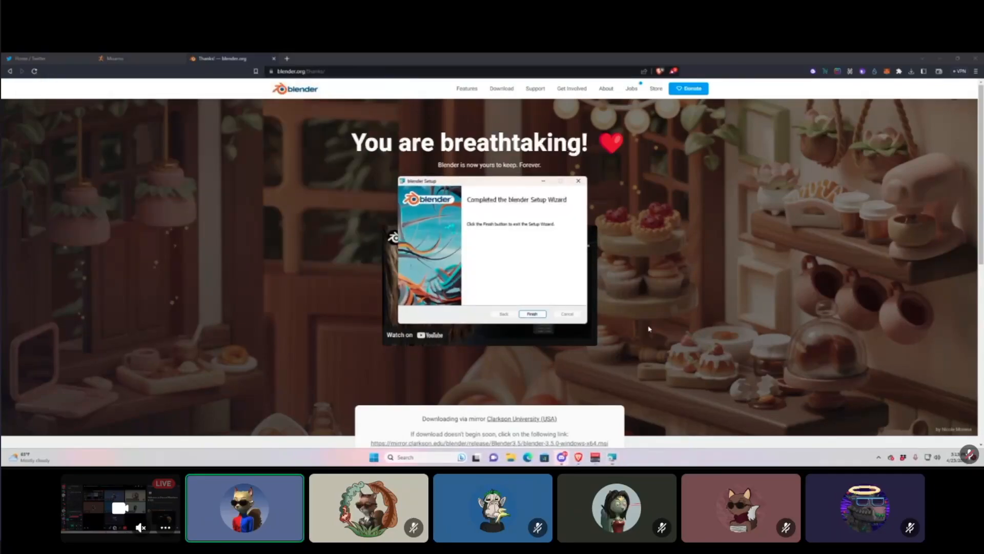
pyautogui.click(545, 315)
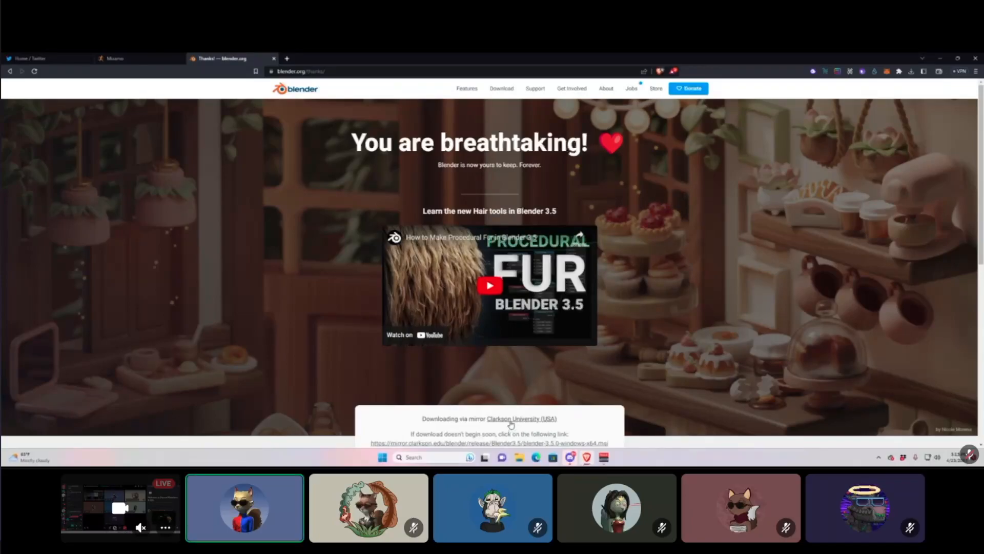
# Launch Blender by searching 'bl' in the Start menu, then minimize the browser.
pyautogui.click(382, 458)
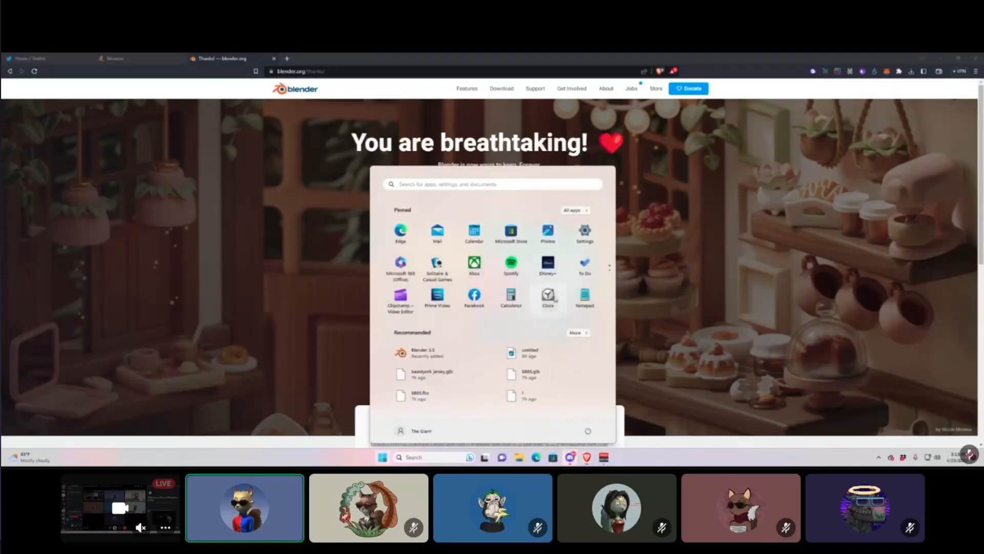
pyautogui.write('bl')
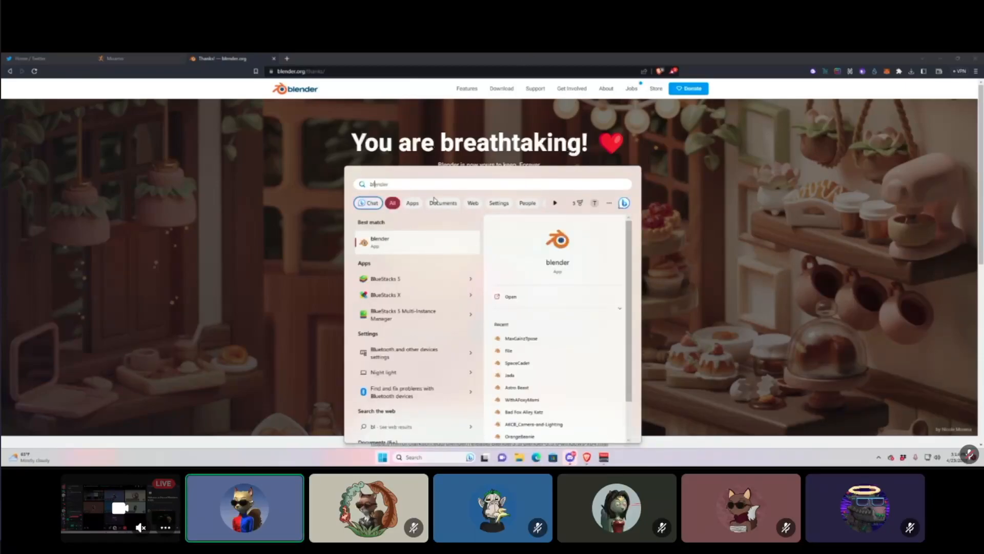
pyautogui.click(410, 243)
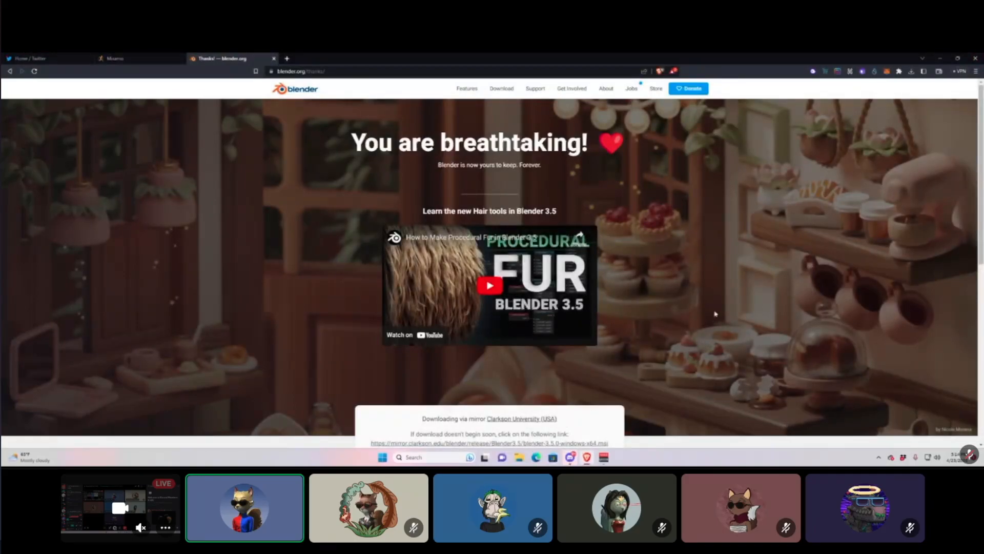
pyautogui.click(941, 58)
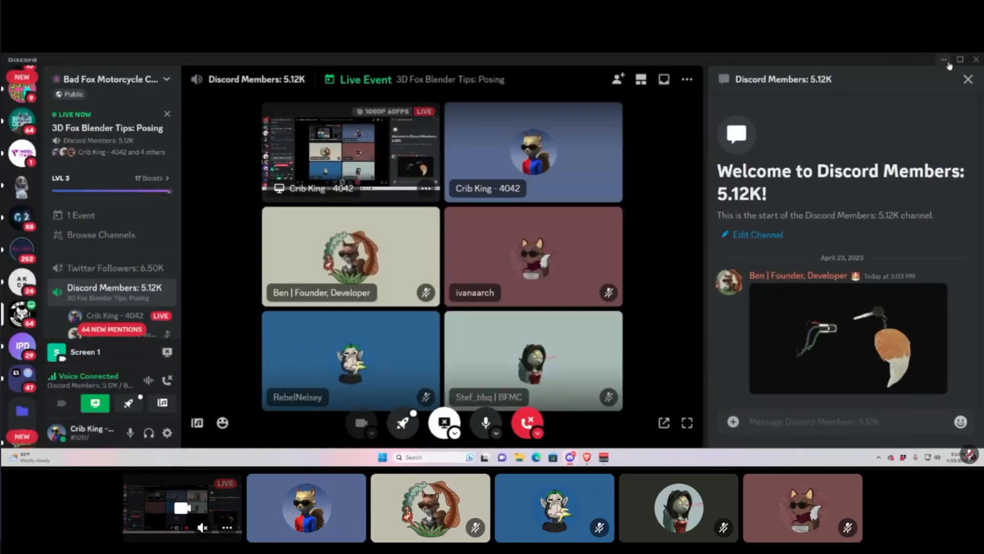
# Minimize Discord, close VoiceMeeter and its About dialog, and launch Blender 3.5 from the desktop.
pyautogui.click(943, 60)
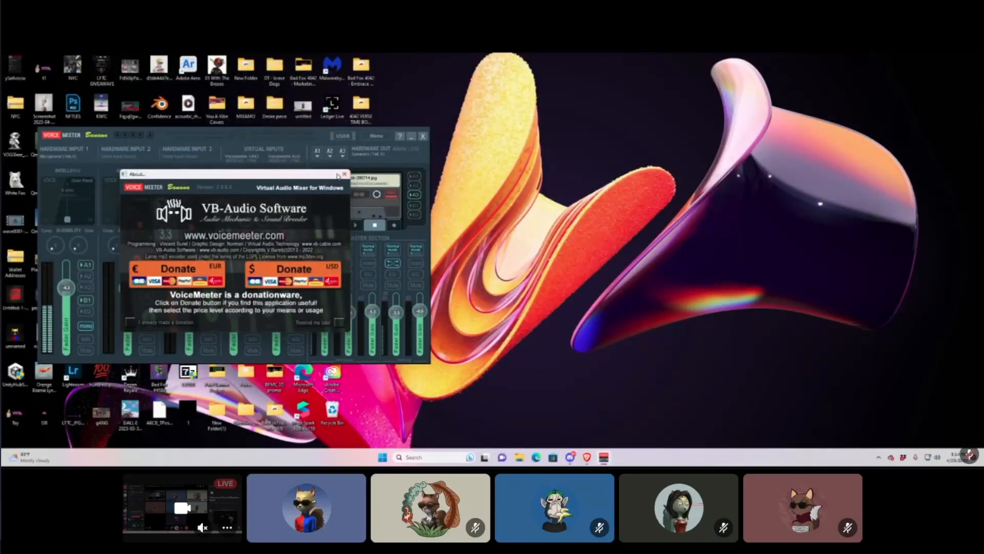
pyautogui.click(343, 175)
pyautogui.click(412, 136)
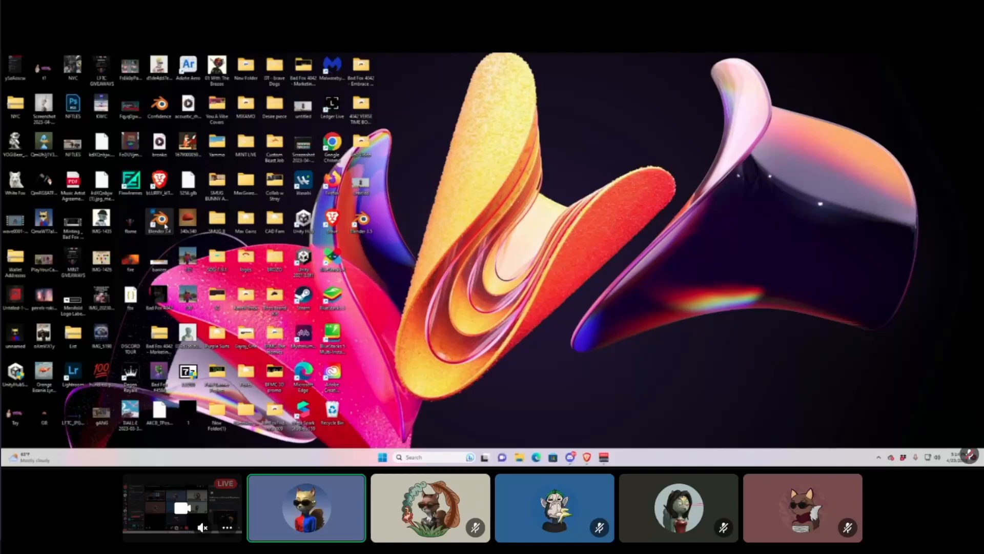
pyautogui.doubleClick(362, 222)
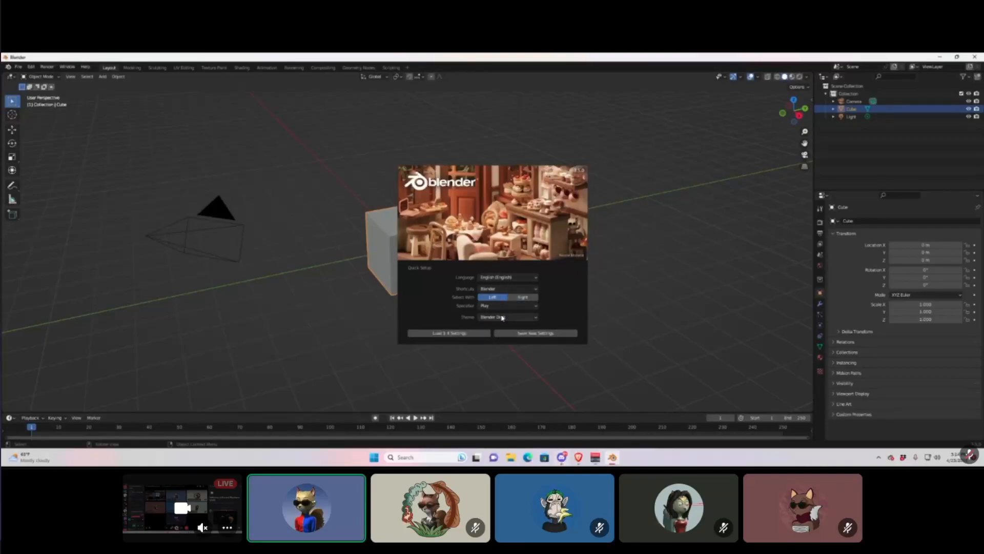
# Import the Blender 3.4 preferences and dismiss the welcome splash screen.
pyautogui.click(467, 334)
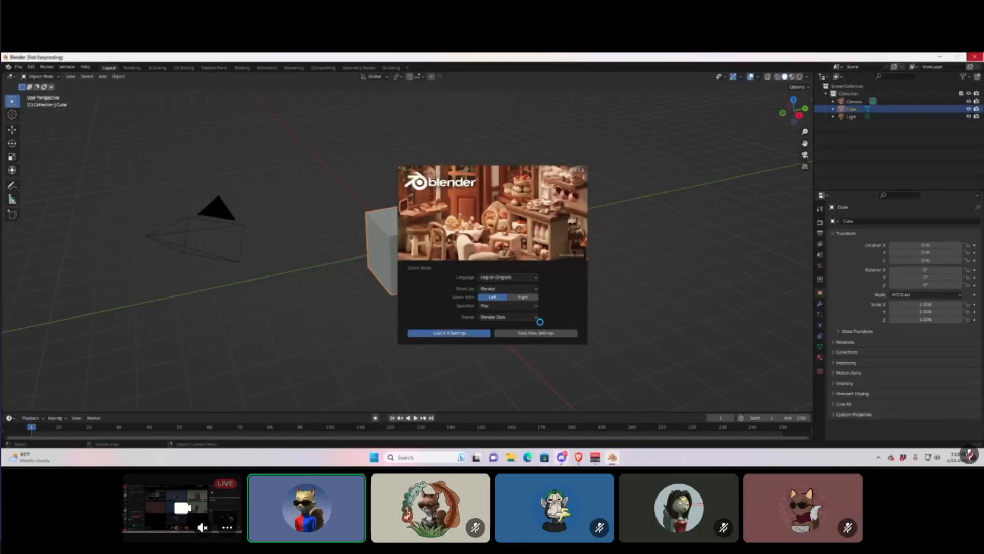
pyautogui.click(515, 318)
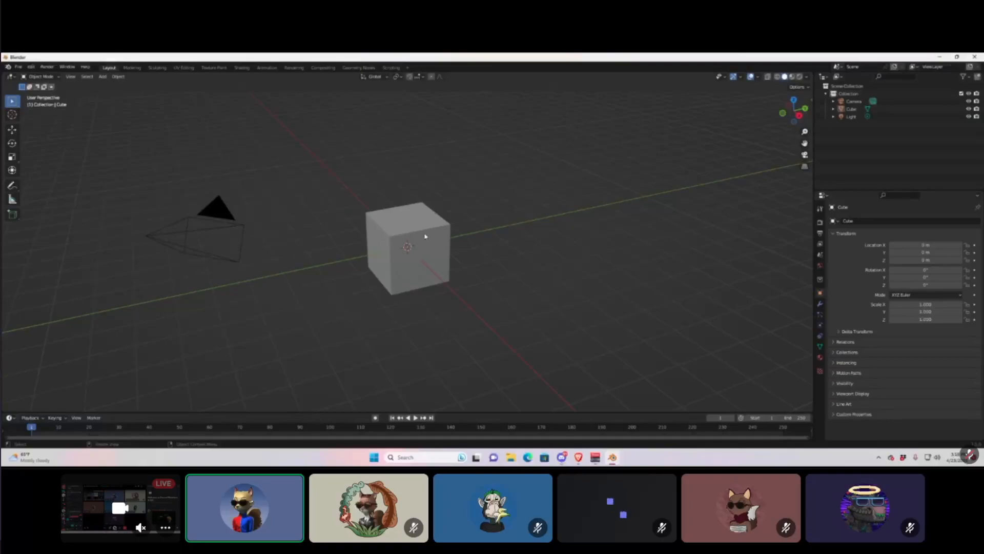
pyautogui.click(442, 237)
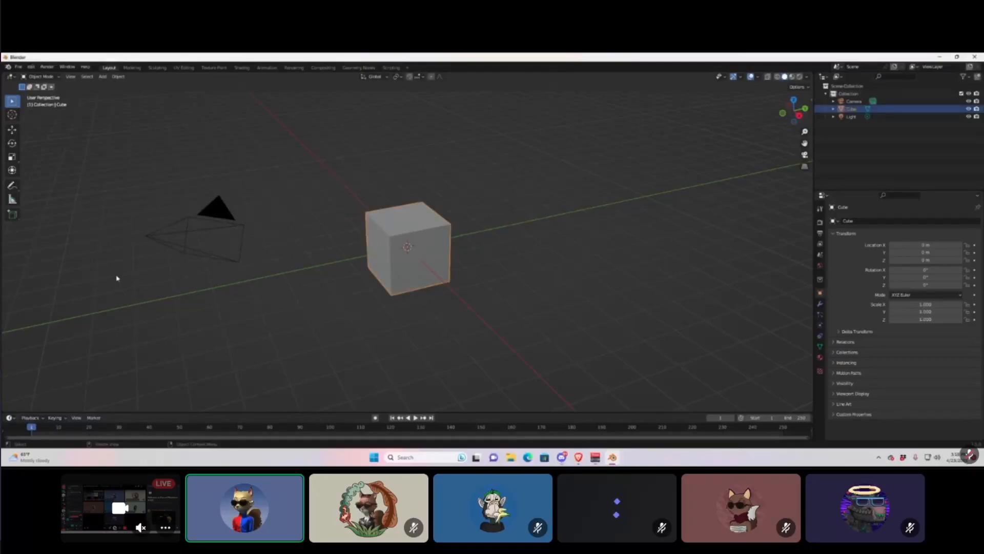
pyautogui.click(215, 210)
pyautogui.moveTo(385, 157); pyautogui.dragTo(444, 139, button='middle')
pyautogui.click(472, 105)
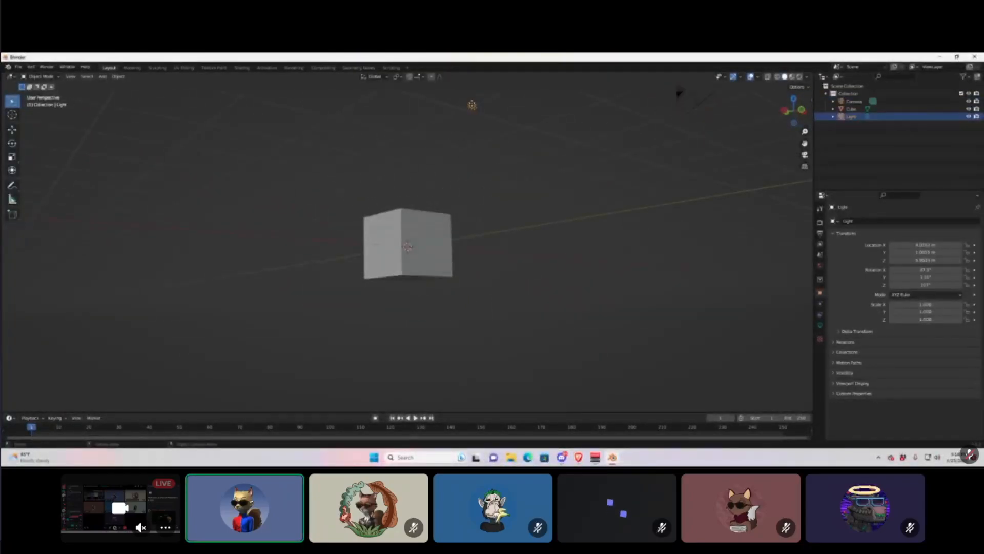
pyautogui.moveTo(483, 178); pyautogui.dragTo(418, 246, button='middle')
pyautogui.scroll(-3, 396, 221)
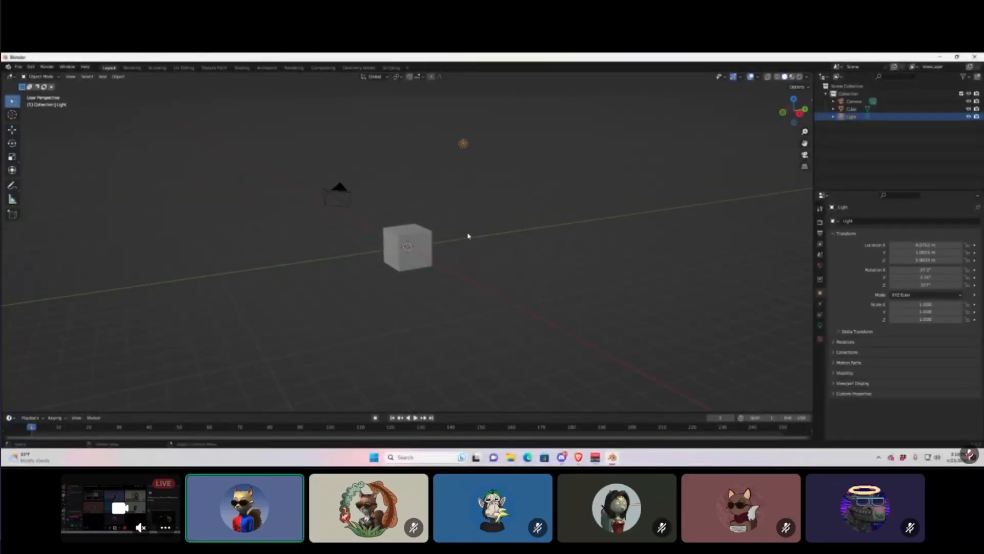
pyautogui.click(446, 236)
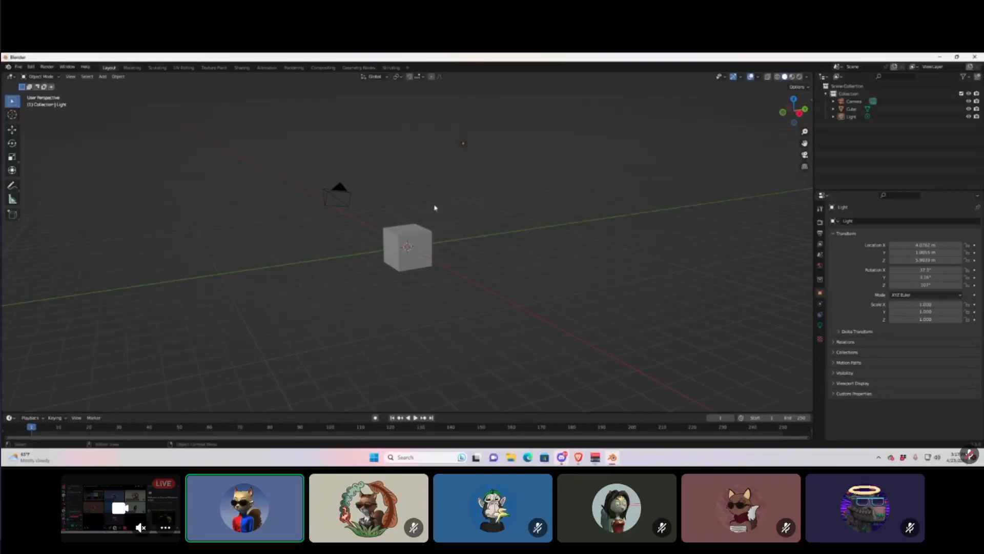
# Delete the default cube from the scene and switch back to the browser.
pyautogui.click(423, 238)
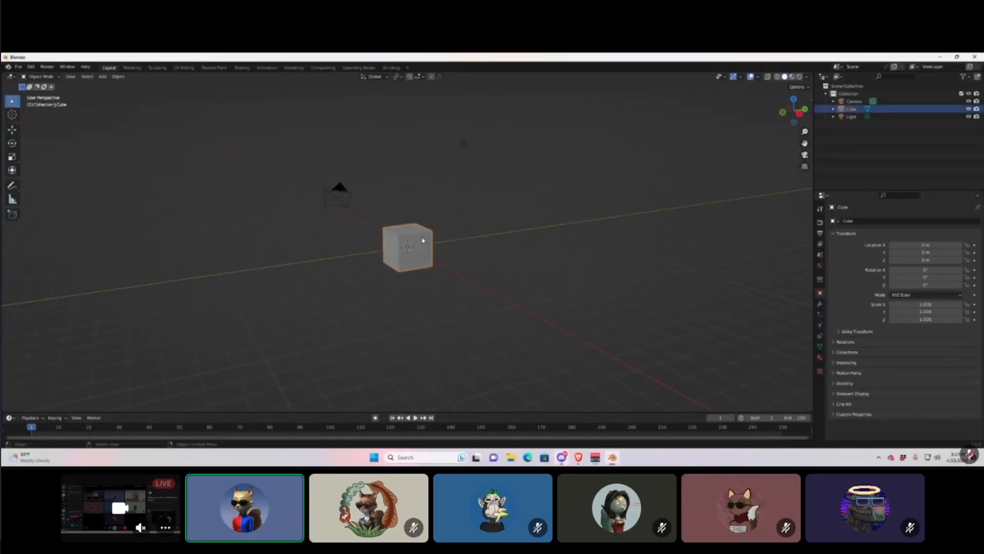
pyautogui.click(445, 222)
pyautogui.click(418, 241)
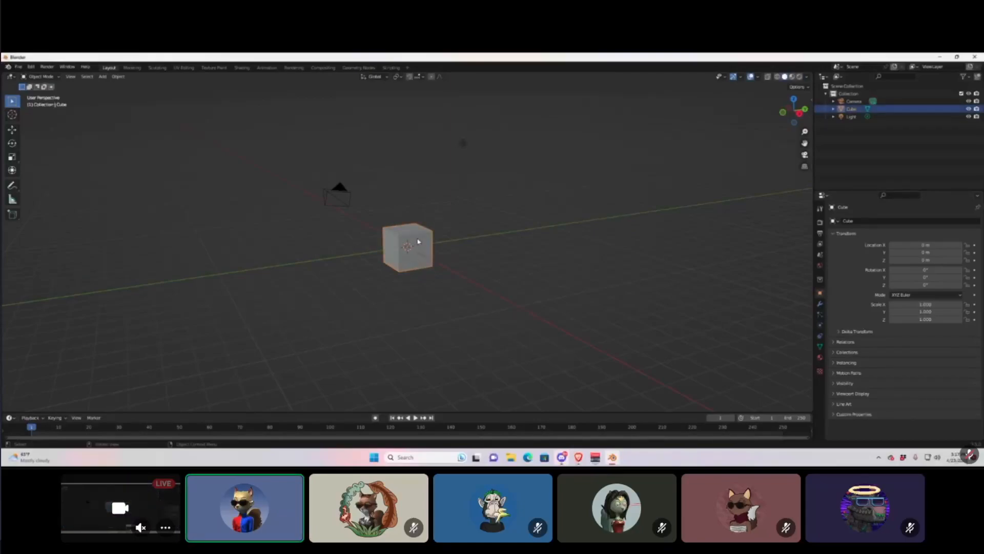
pyautogui.press('x')
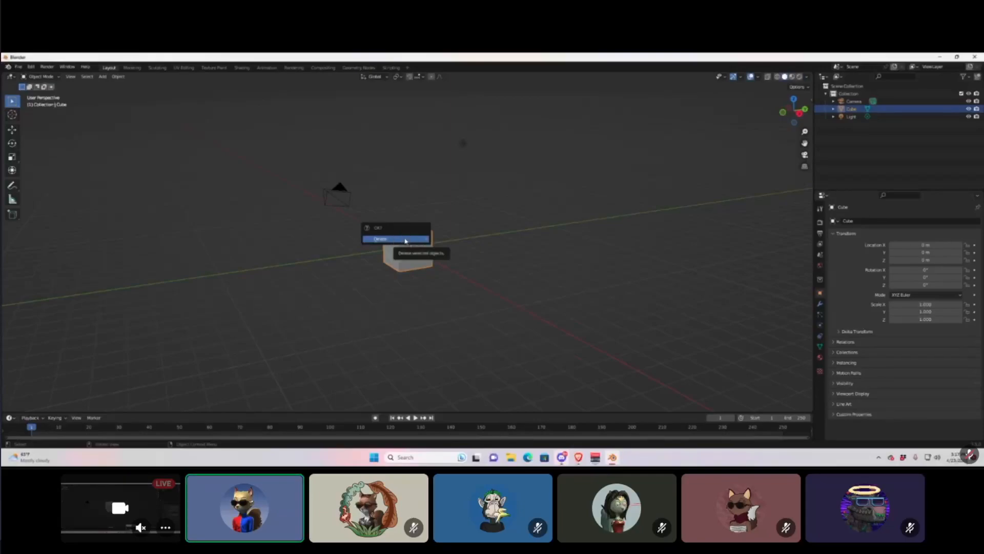
pyautogui.press('Delete')
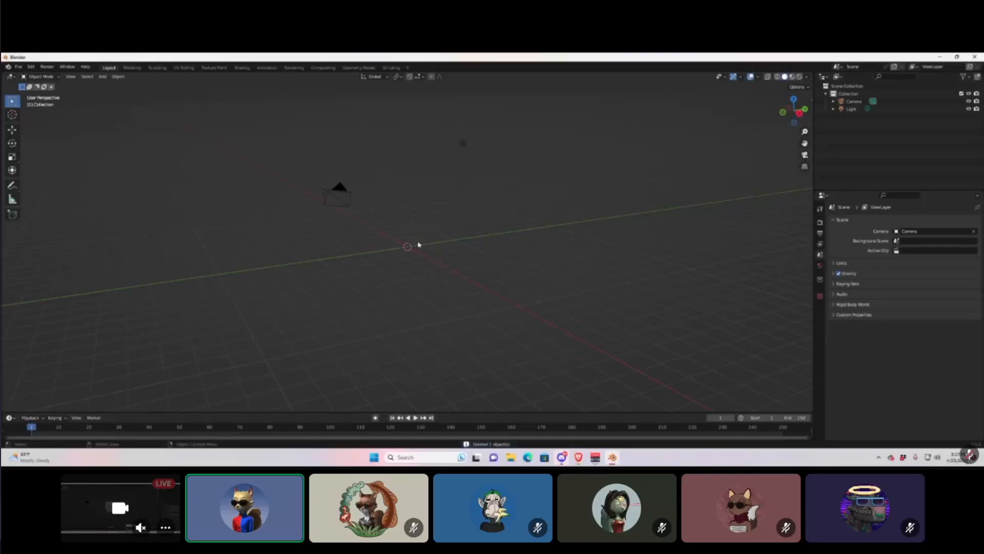
pyautogui.moveTo(406, 242)
pyautogui.mouseDown(button='middle')
pyautogui.moveTo(455, 233)
pyautogui.moveTo(438, 222)
pyautogui.moveTo(408, 226)
pyautogui.moveTo(397, 243)
pyautogui.moveTo(408, 245)
pyautogui.mouseUp(button='middle')
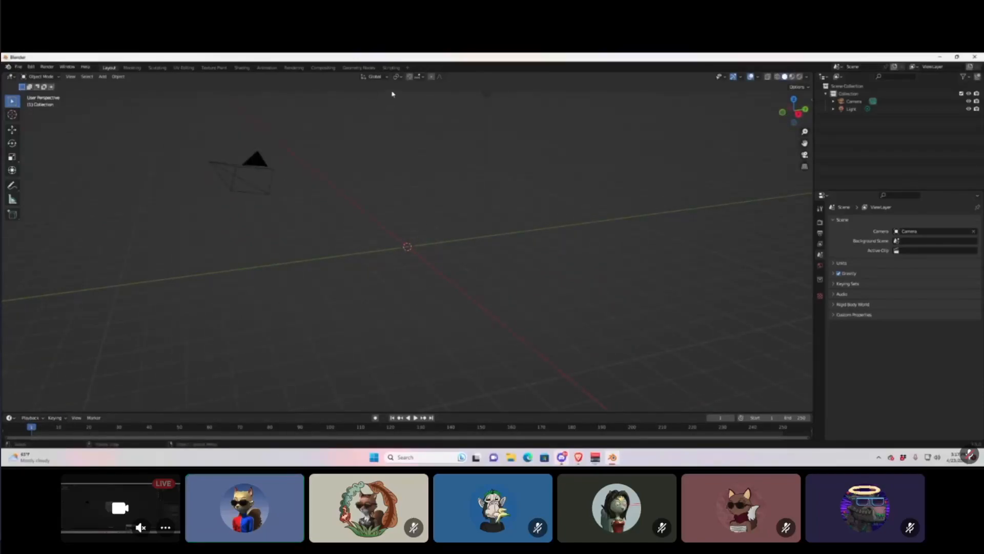
pyautogui.click(578, 456)
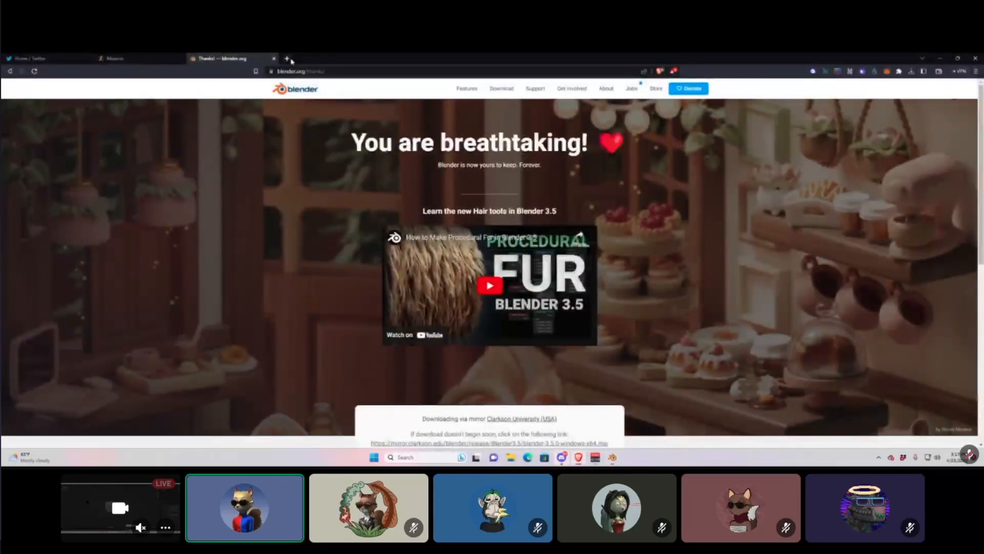
# In a new tab, open pool.pm search and look up the wallet's $handle.
pyautogui.click(287, 59)
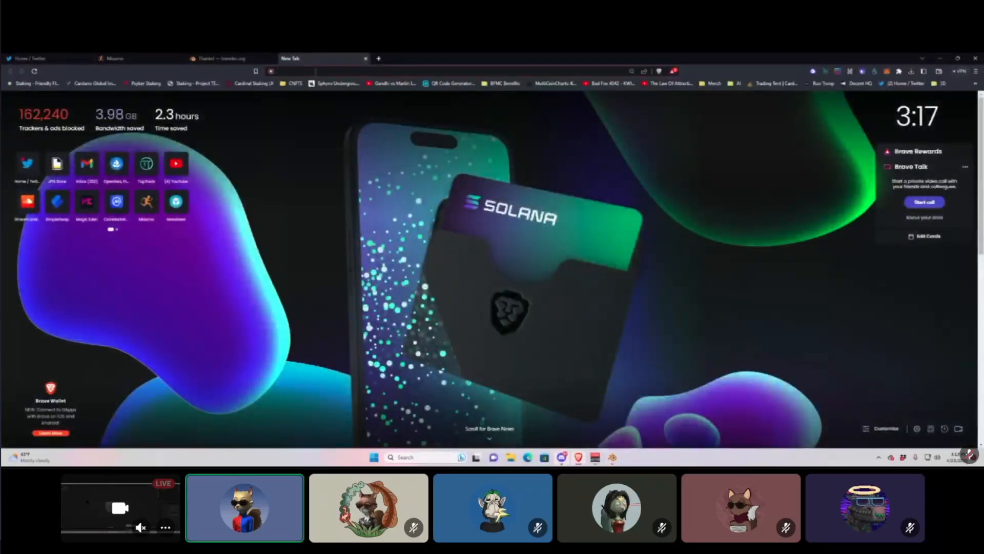
pyautogui.write('pool.pm/search/')
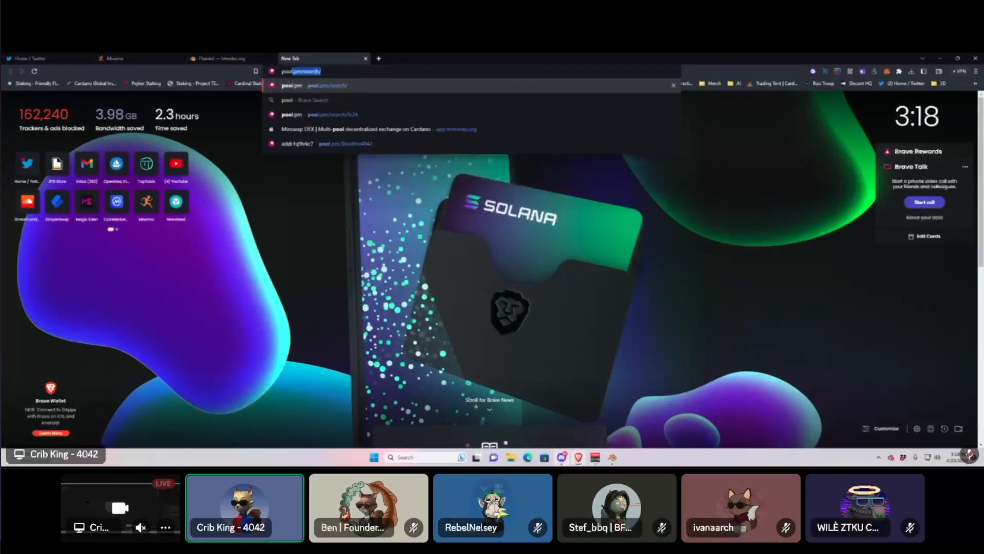
pyautogui.press('Return')
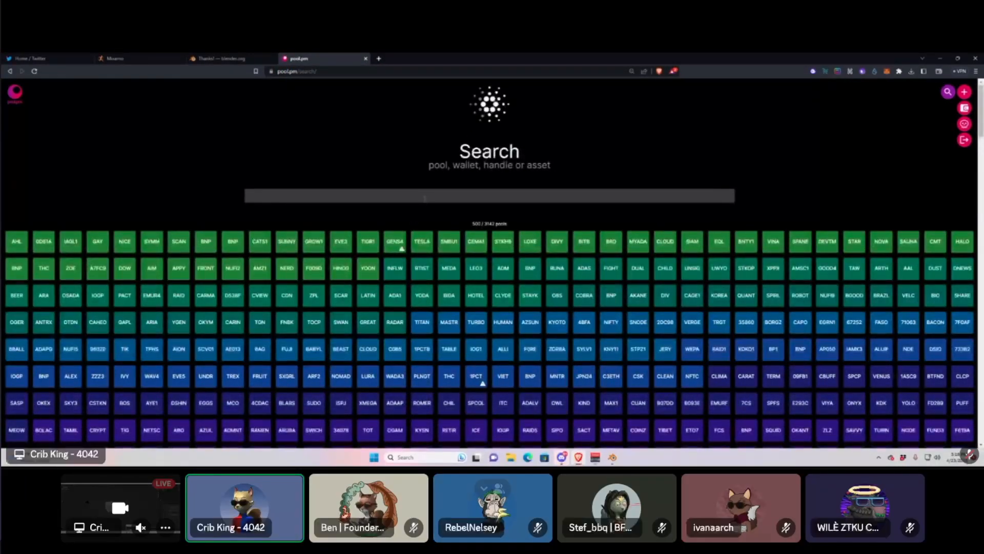
pyautogui.click(424, 198)
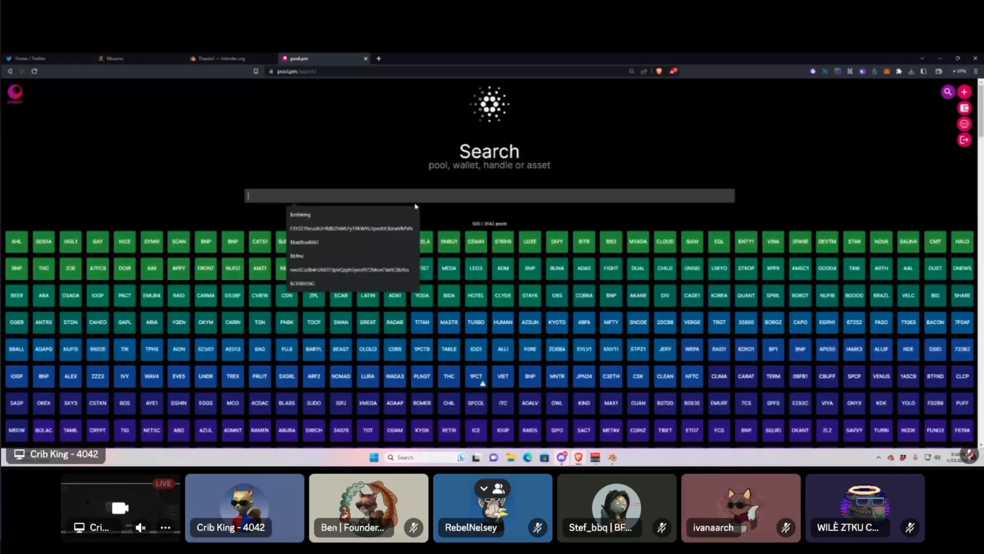
pyautogui.write('$cribking')
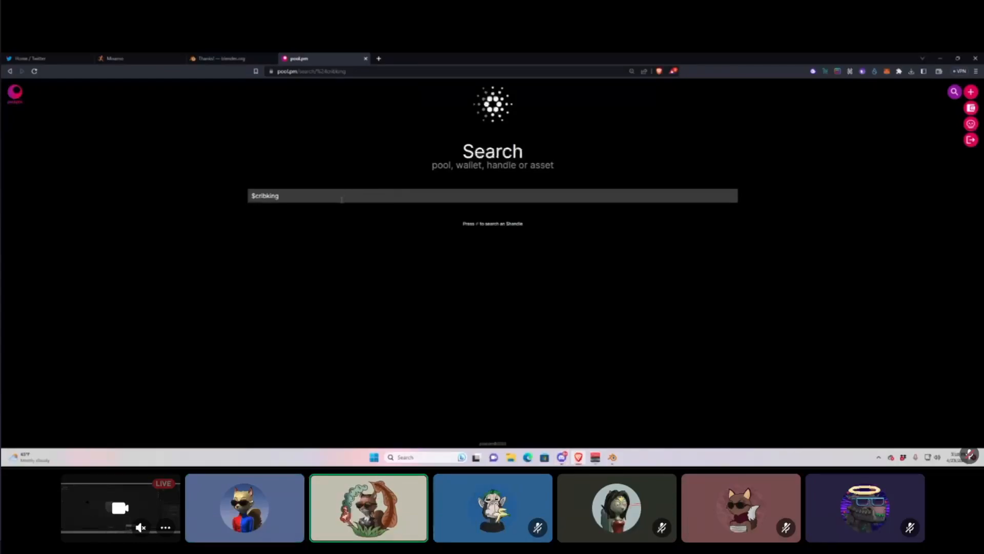
pyautogui.press('Return')
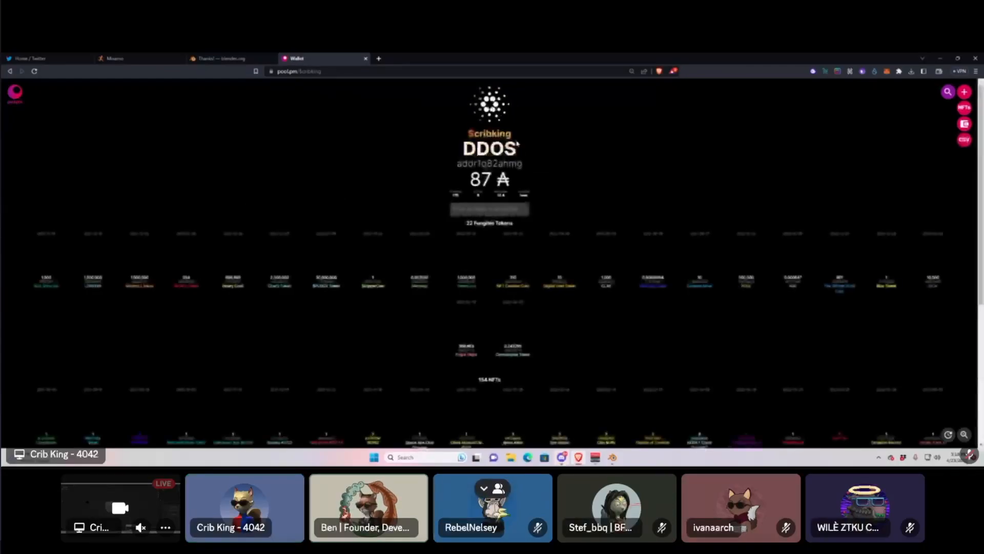
# Filter the wallet's NFTs to show only the Bad Fox collection.
pyautogui.scroll(-3, 638, 181)
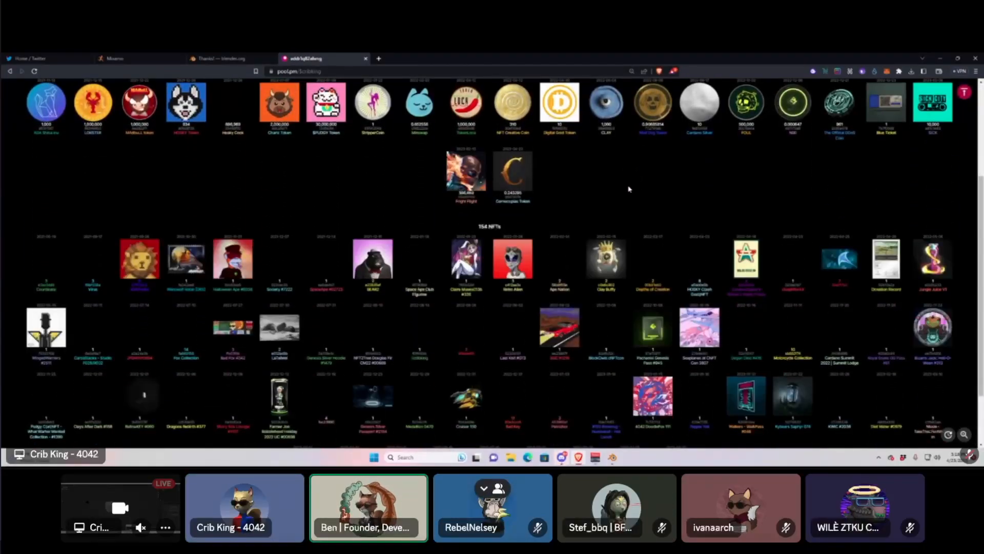
pyautogui.scroll(-2, 628, 185)
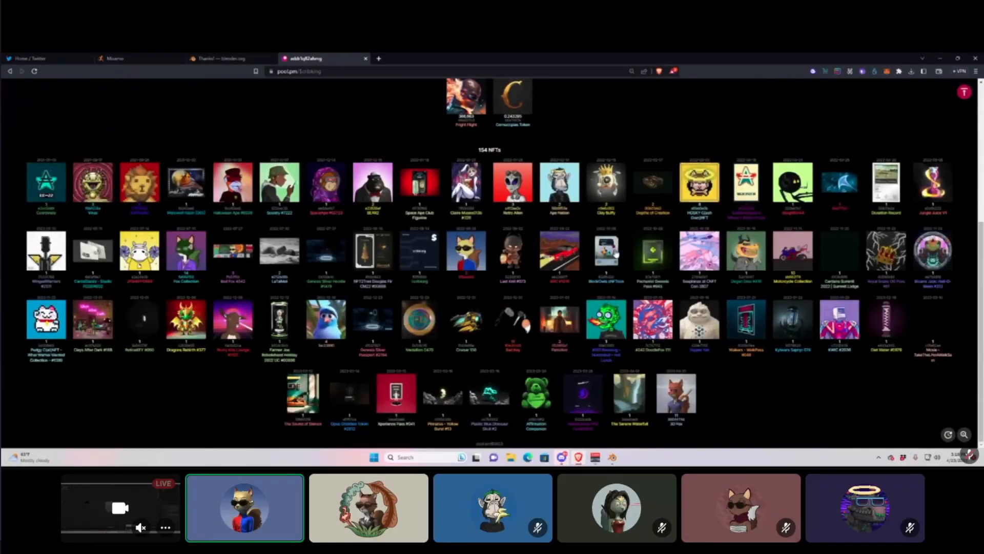
pyautogui.click(683, 396)
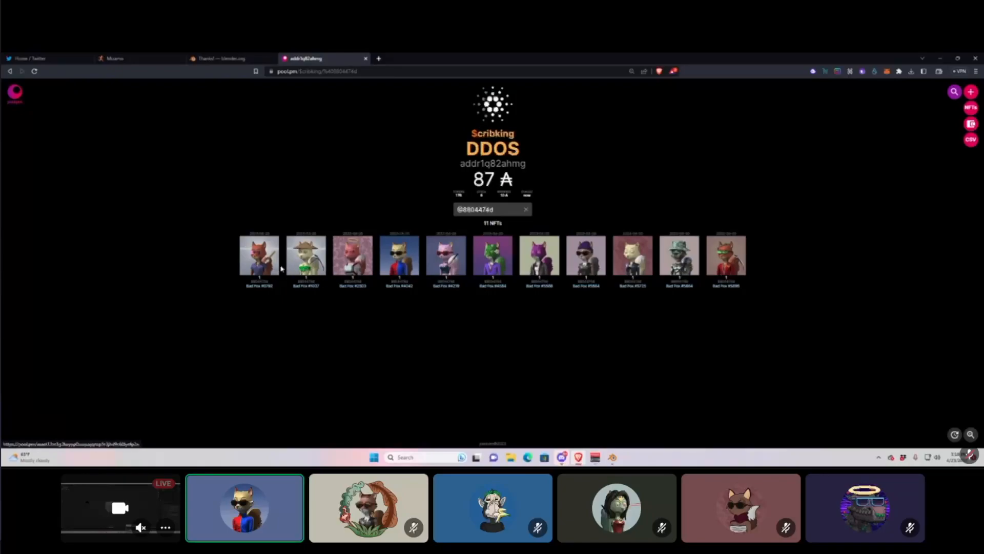
# Open Bad Fox #4042 and save its Avatar FBX to Downloads as '4042'.
pyautogui.click(399, 255)
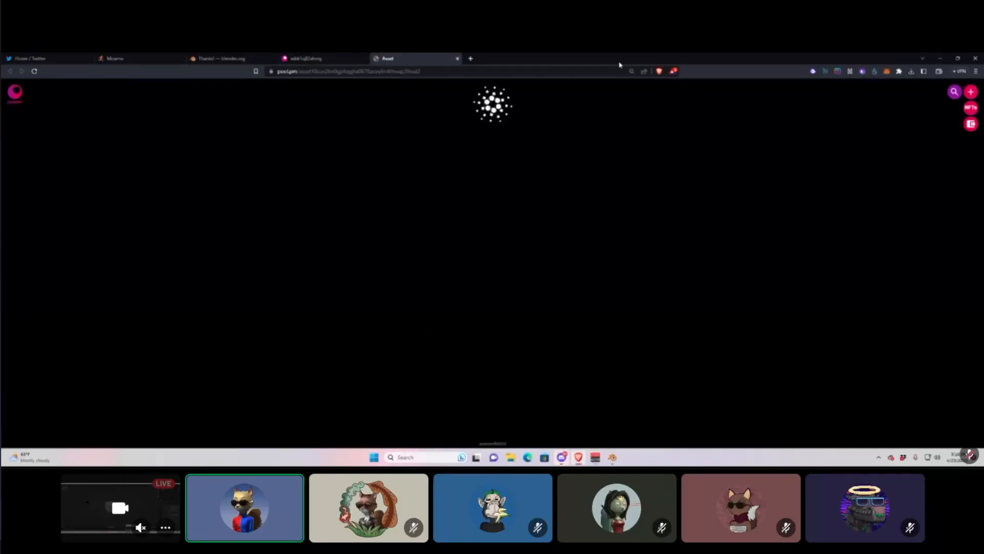
pyautogui.scroll(-2, 550, 222)
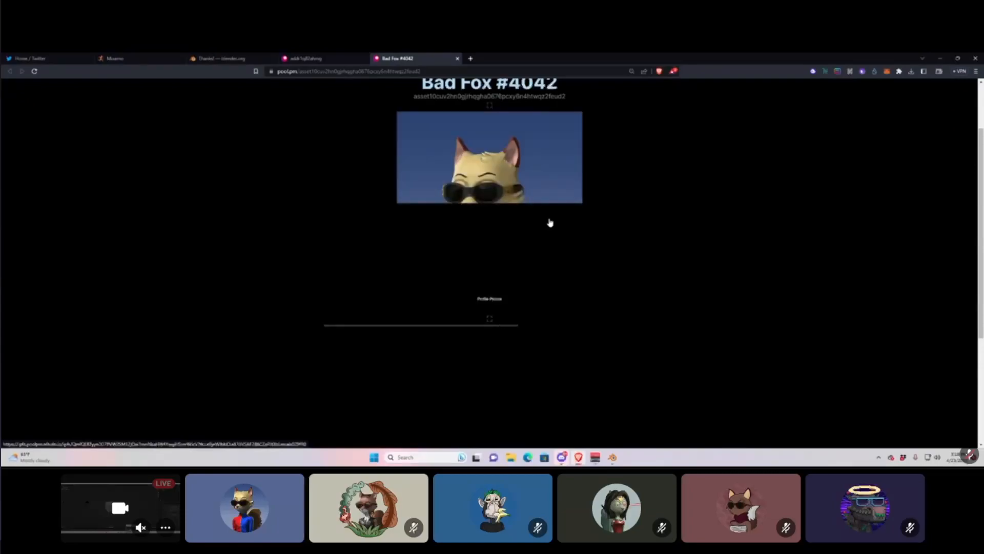
pyautogui.scroll(-3, 553, 224)
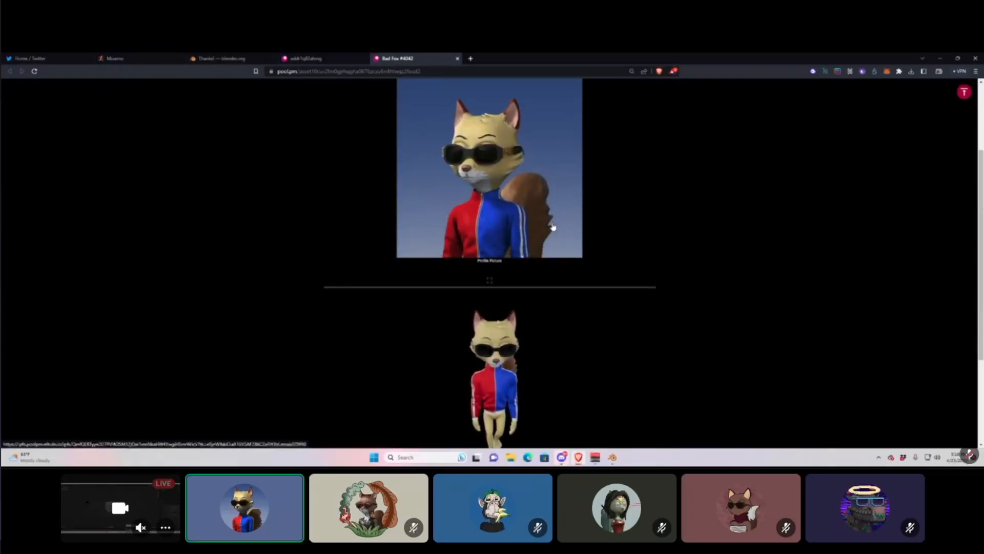
pyautogui.scroll(-1, 552, 226)
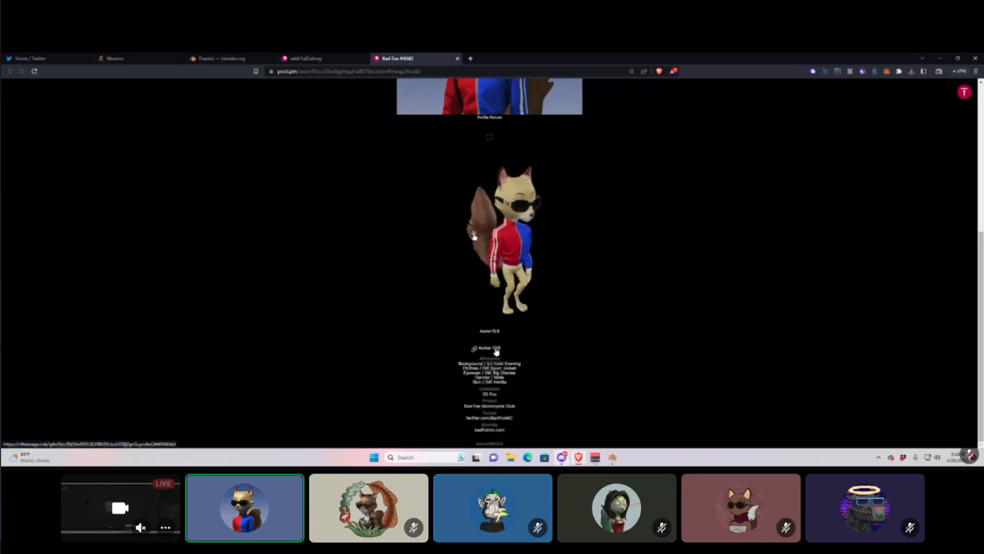
pyautogui.click(496, 350)
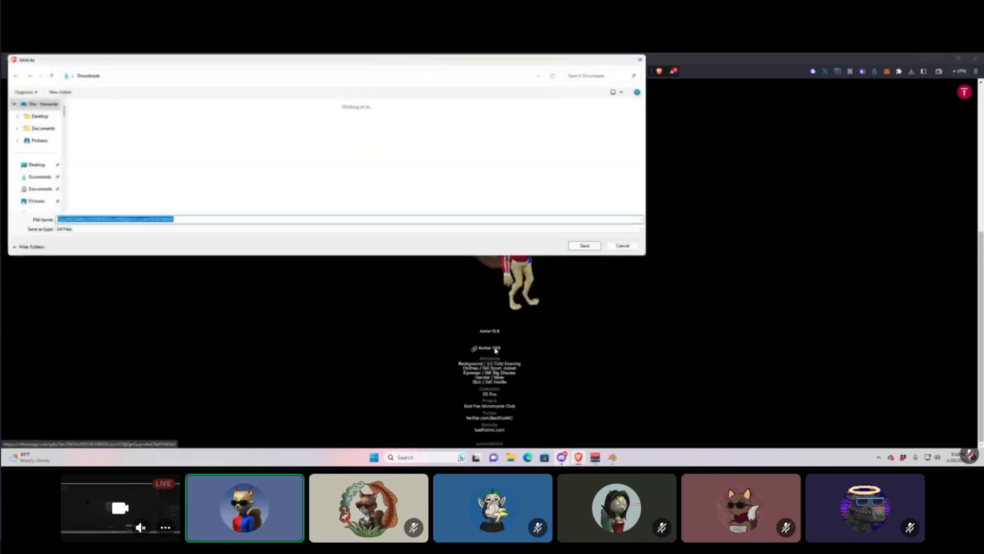
pyautogui.click(44, 178)
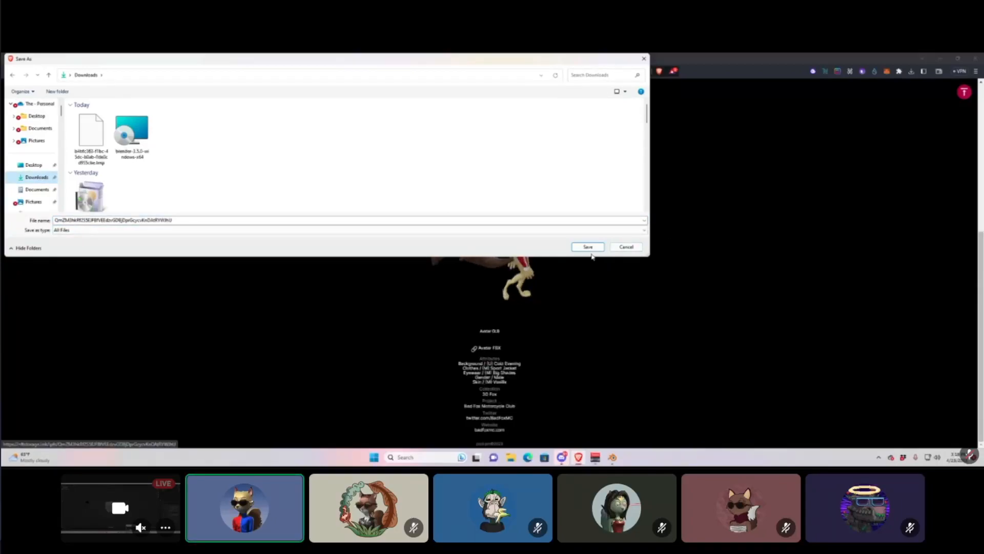
pyautogui.doubleClick(224, 219)
pyautogui.write('404')
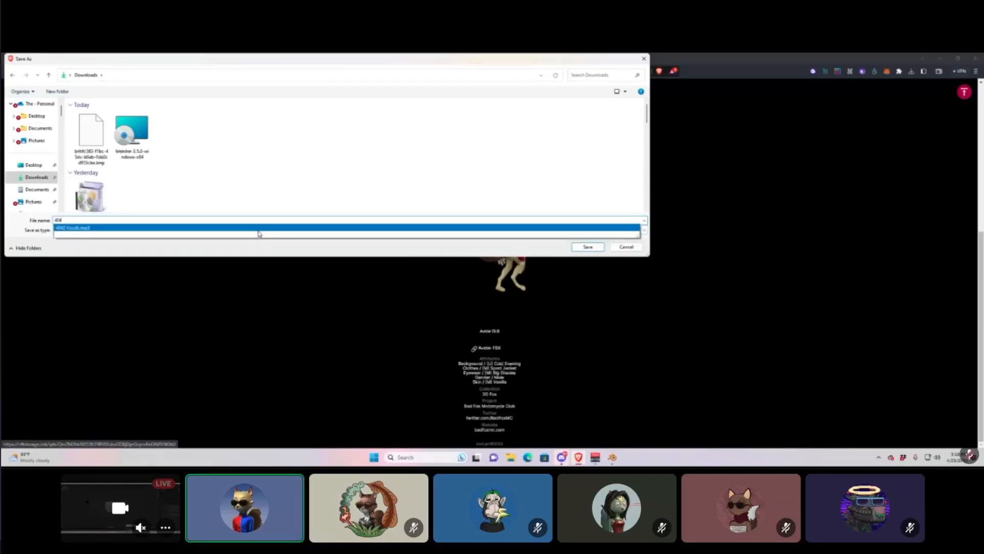
pyautogui.write('2')
pyautogui.press('Escape')
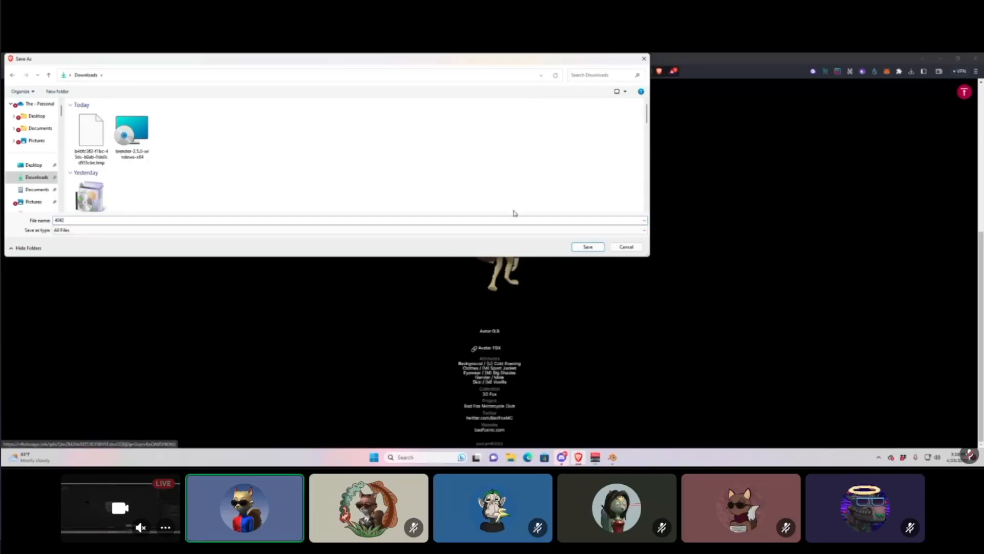
pyautogui.click(586, 245)
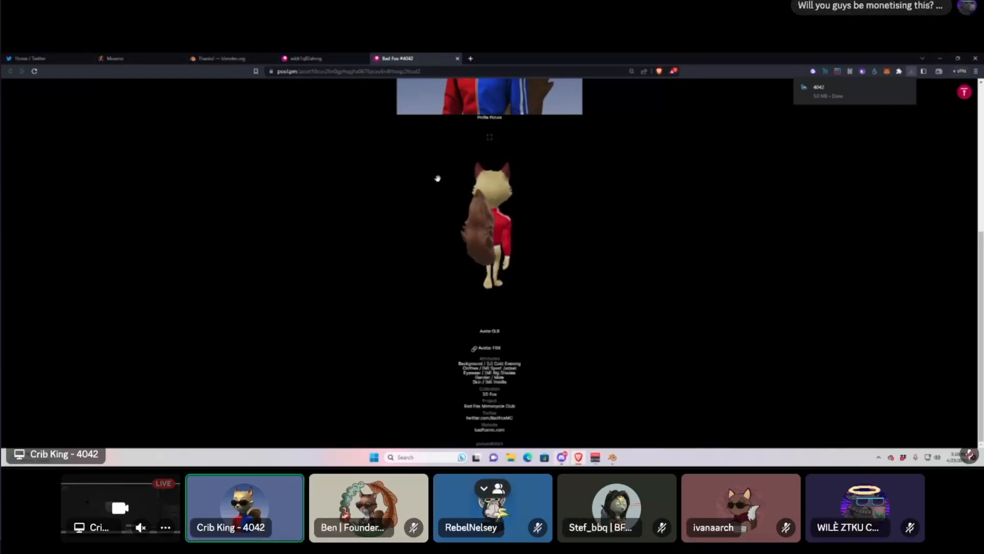
# Return to the Mixamo library and sign out of the account.
pyautogui.click(138, 61)
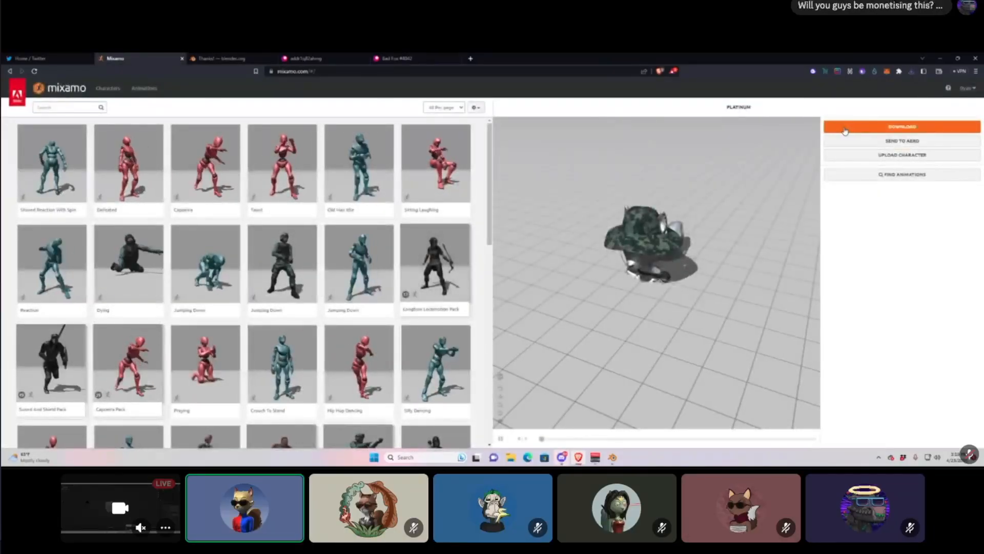
pyautogui.moveTo(967, 87)
pyautogui.click(933, 122)
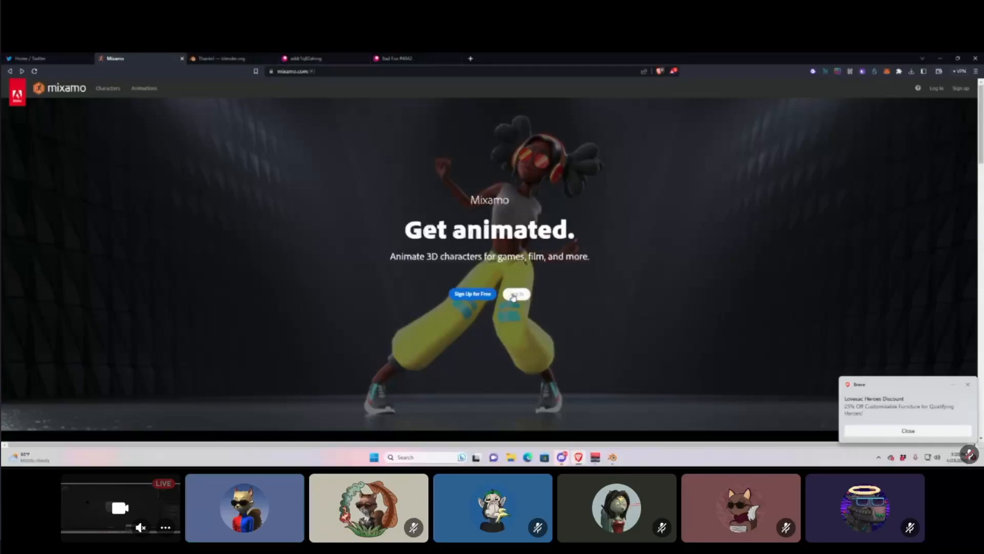
# Sign back in to Mixamo using the saved e-mail and password.
pyautogui.click(515, 295)
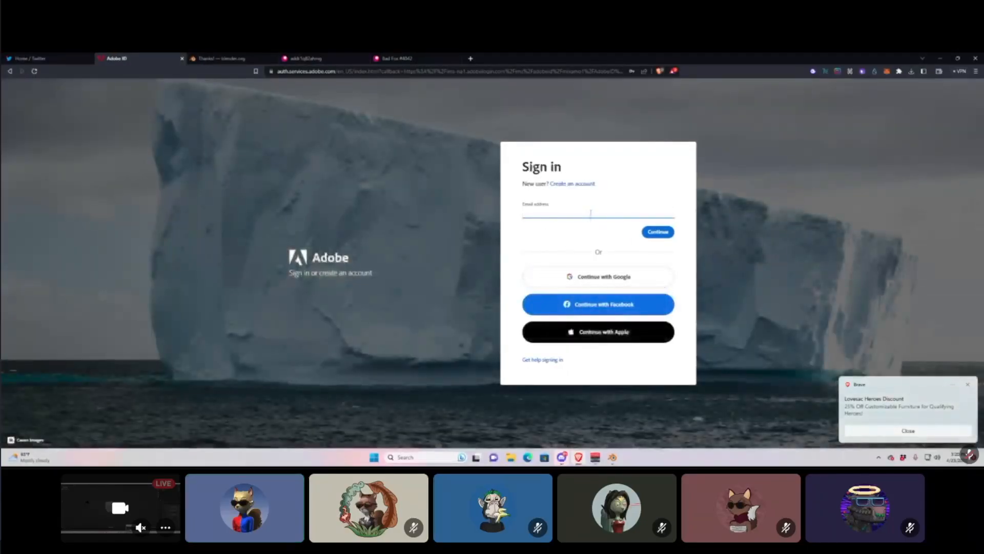
pyautogui.click(639, 227)
pyautogui.click(658, 233)
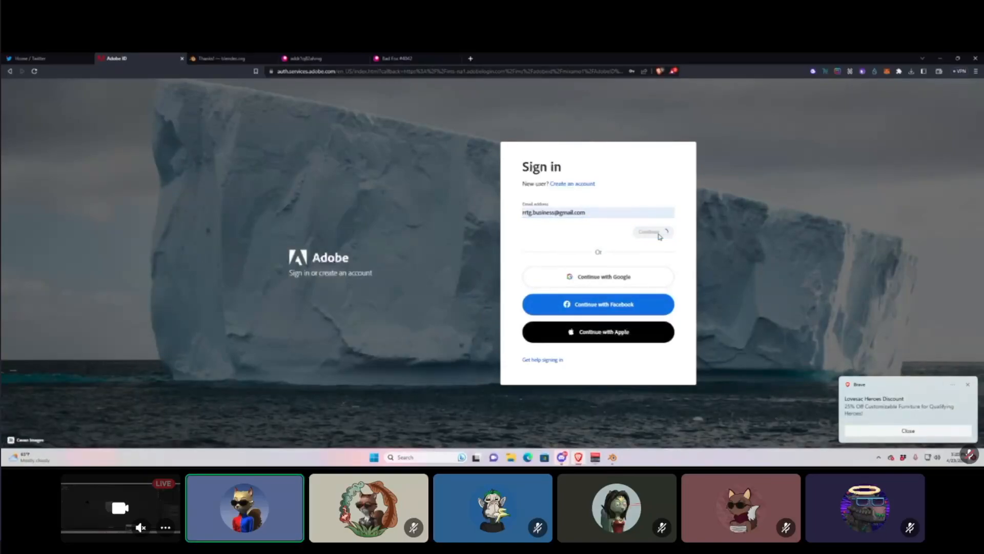
pyautogui.click(592, 234)
pyautogui.click(639, 260)
pyautogui.click(657, 262)
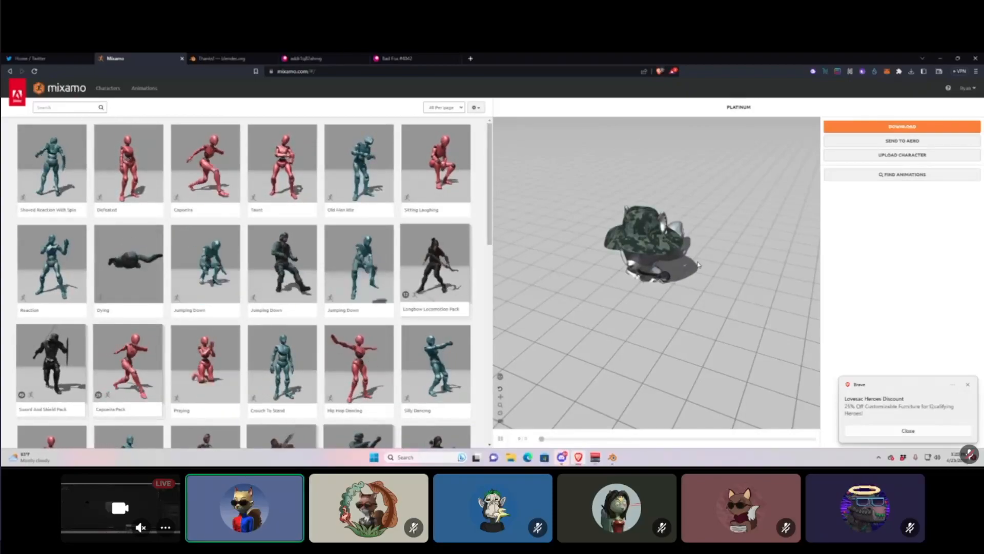
# Preview Defeated and Jumping Down, then apply the Pro Melee Axe Pack to Platinum.
pyautogui.click(118, 181)
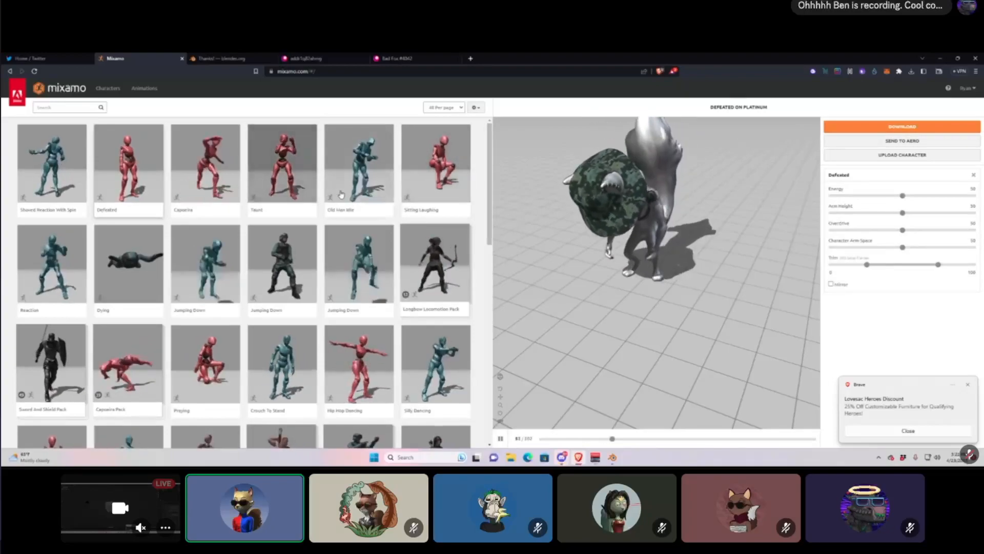
pyautogui.click(275, 275)
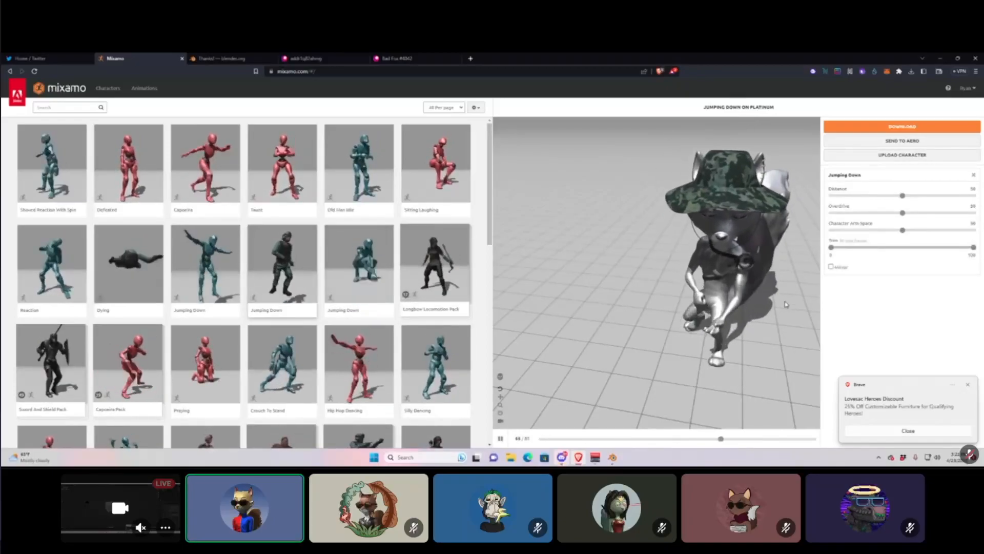
pyautogui.scroll(-1, 396, 353)
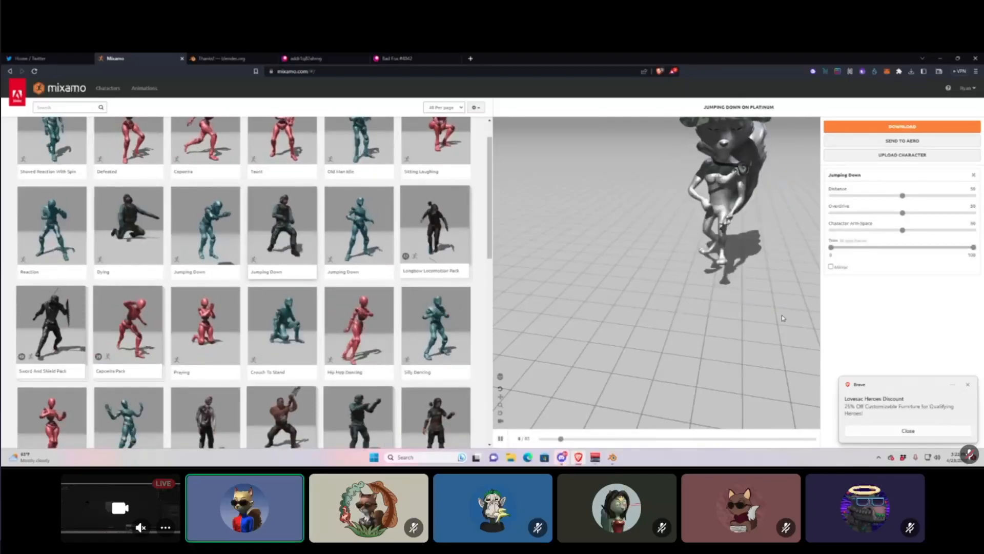
pyautogui.moveTo(769, 287); pyautogui.dragTo(652, 298, button='middle')
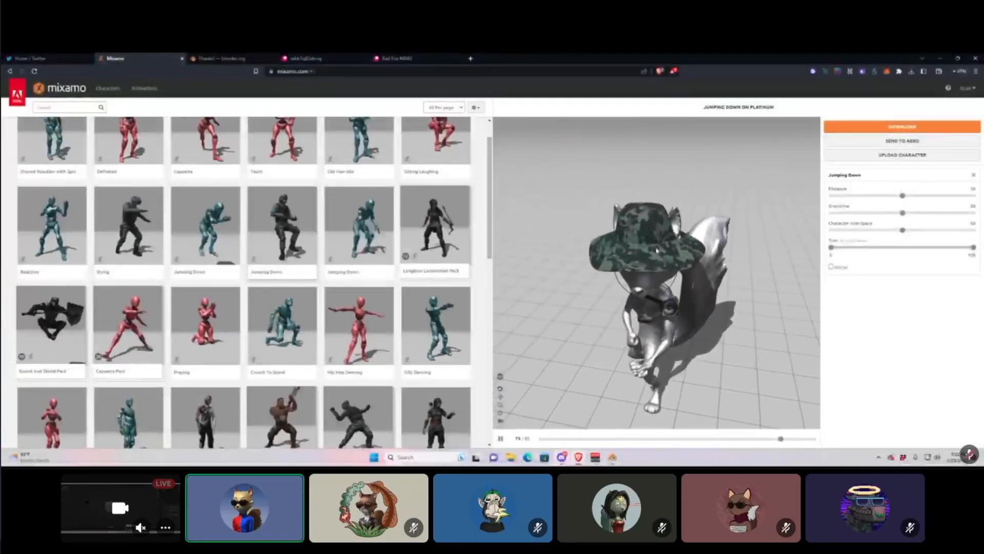
pyautogui.click(285, 403)
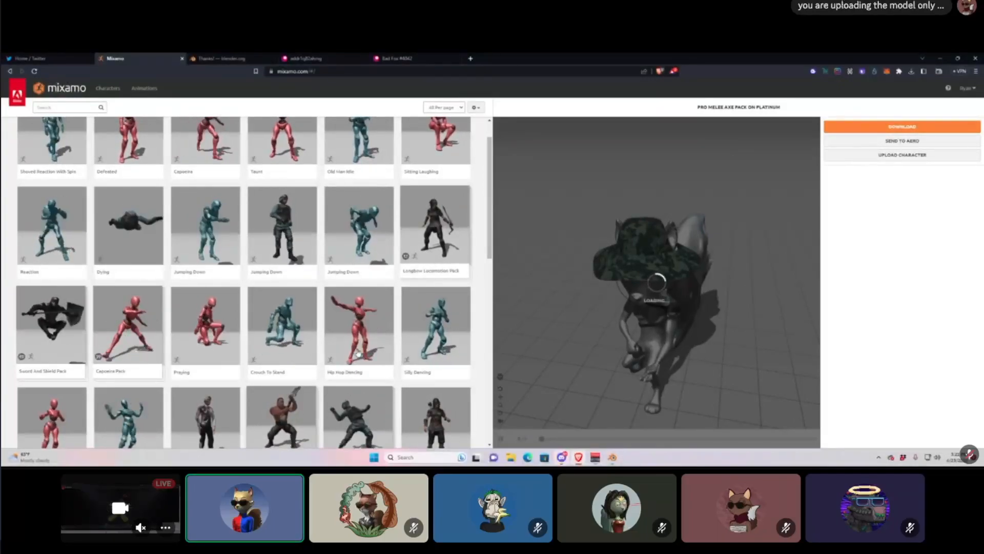
pyautogui.scroll(-2, 386, 338)
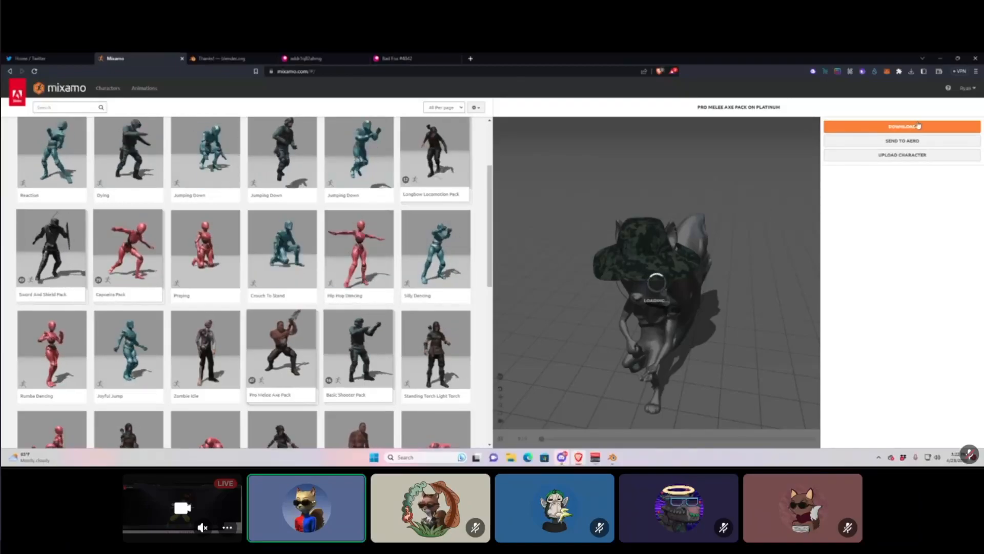
# Upload the 4042 character file from Downloads and accept its orientation in the Auto-Rigger.
pyautogui.click(903, 156)
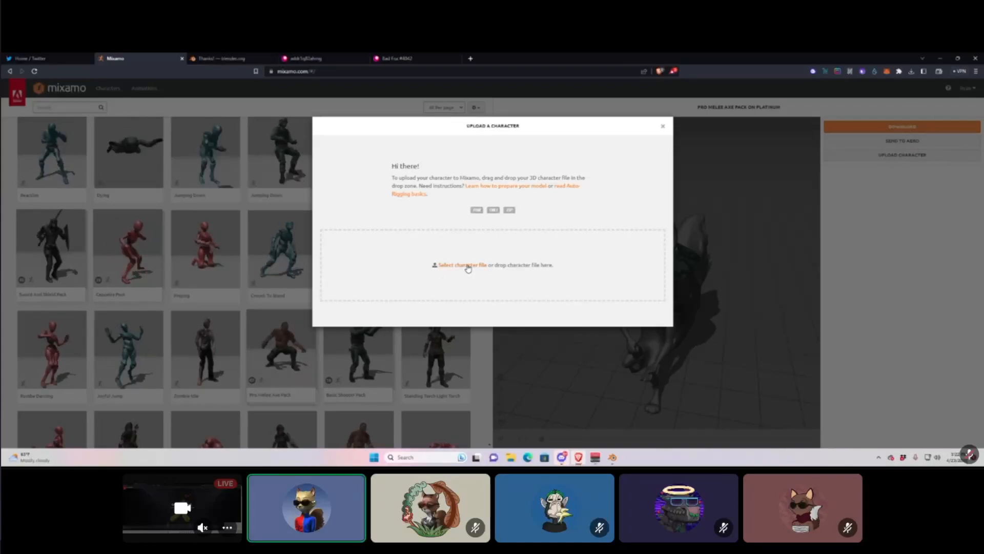
pyautogui.click(467, 265)
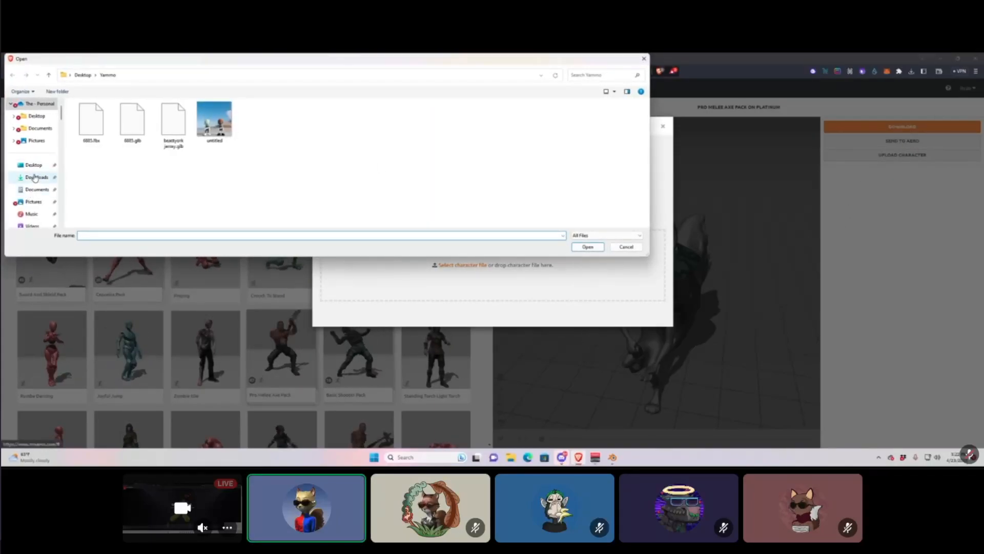
pyautogui.click(35, 177)
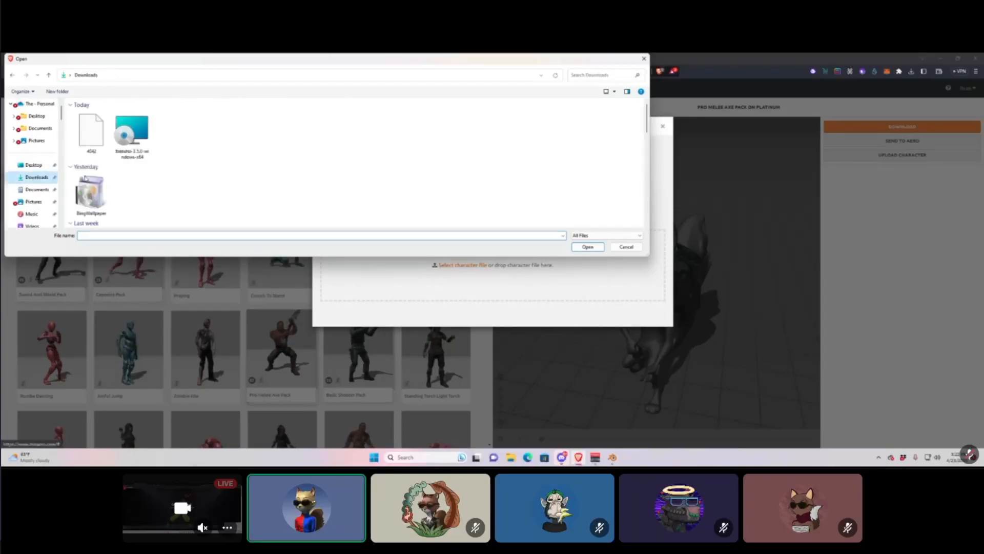
pyautogui.scroll(-5, 333, 176)
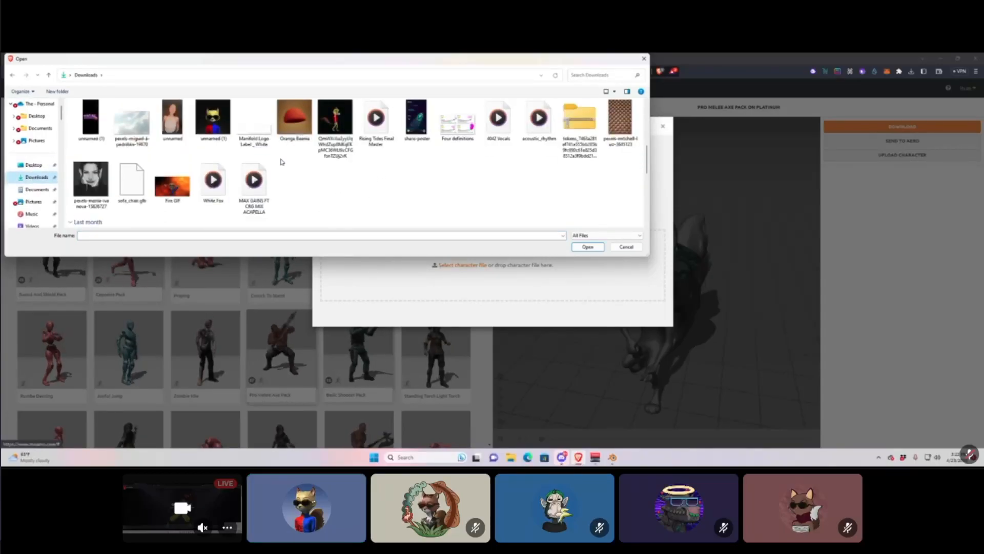
pyautogui.scroll(-5, 308, 167)
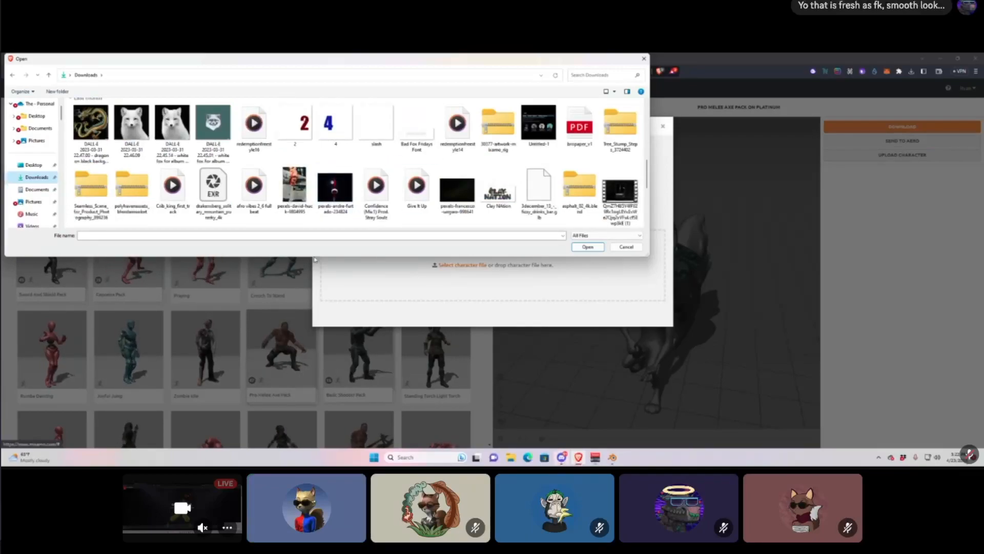
pyautogui.click(343, 235)
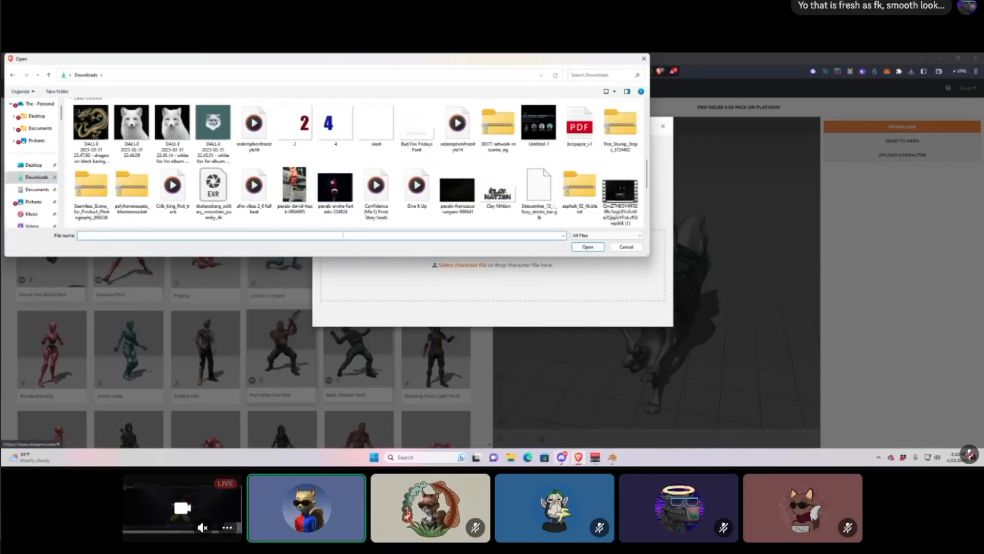
pyautogui.write('4042')
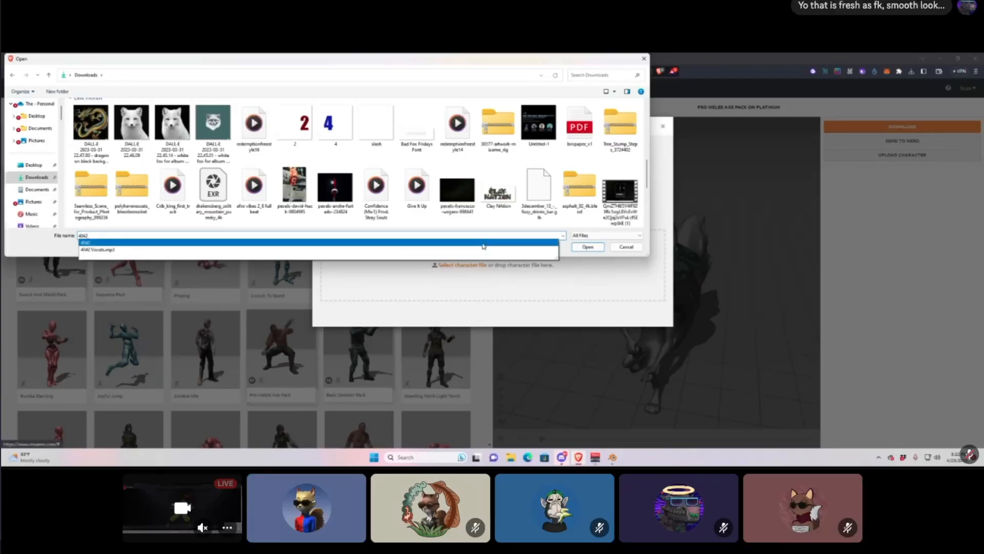
pyautogui.click(482, 243)
pyautogui.click(587, 246)
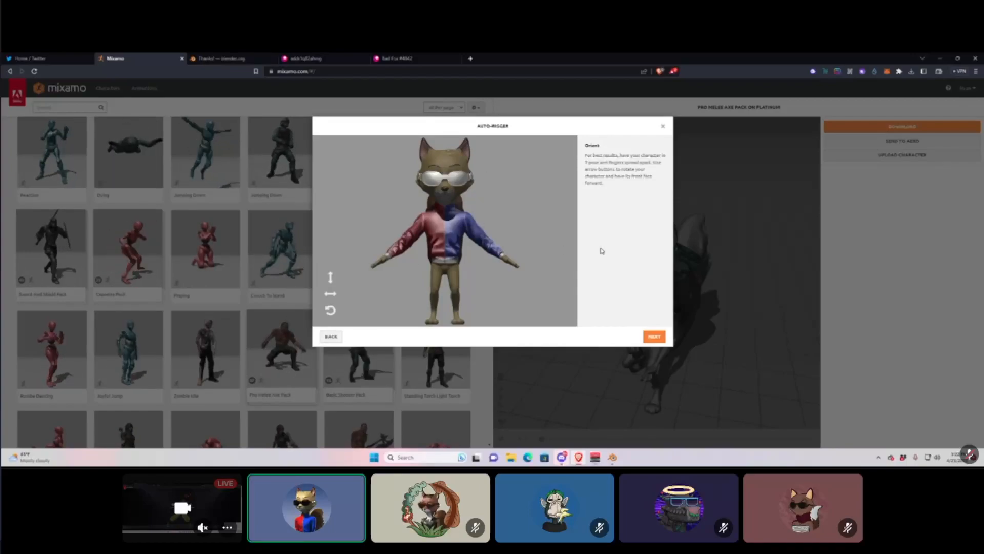
pyautogui.click(655, 339)
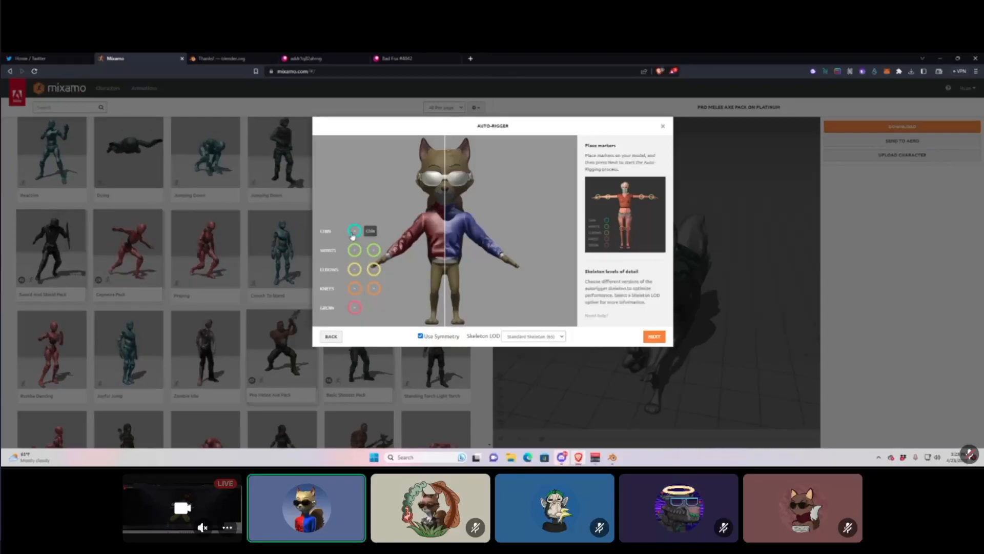
# Place the chin, wrist, elbow, knee and groin markers on the fox and start auto-rigging.
pyautogui.moveTo(355, 230)
pyautogui.mouseDown()
pyautogui.moveTo(460, 187)
pyautogui.moveTo(446, 202)
pyautogui.mouseUp()
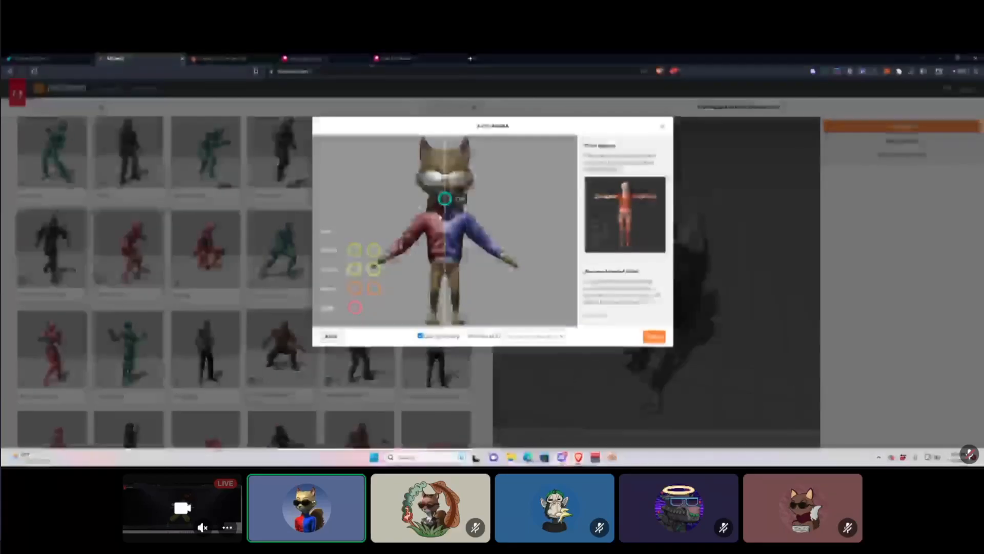
pyautogui.moveTo(357, 252); pyautogui.dragTo(386, 261)
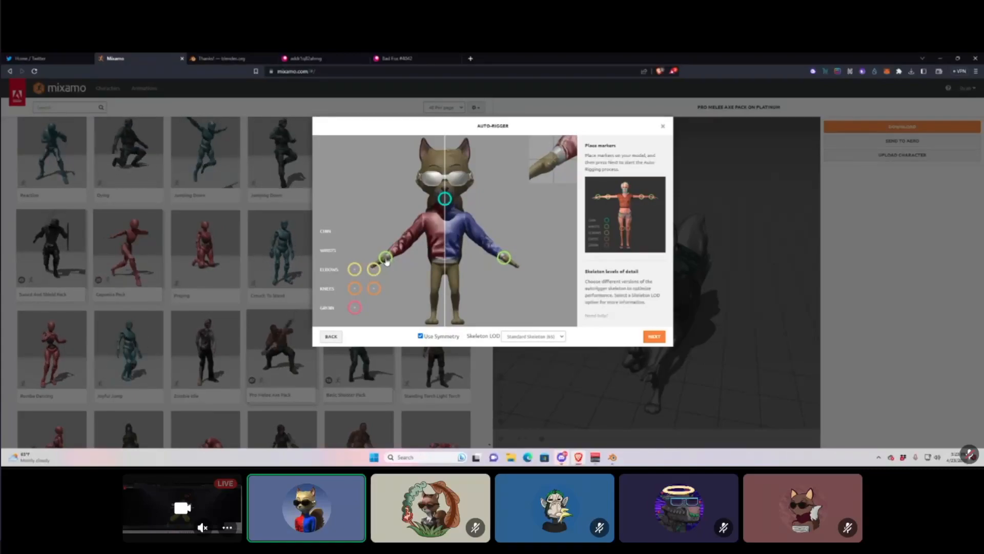
pyautogui.moveTo(386, 261); pyautogui.dragTo(387, 261)
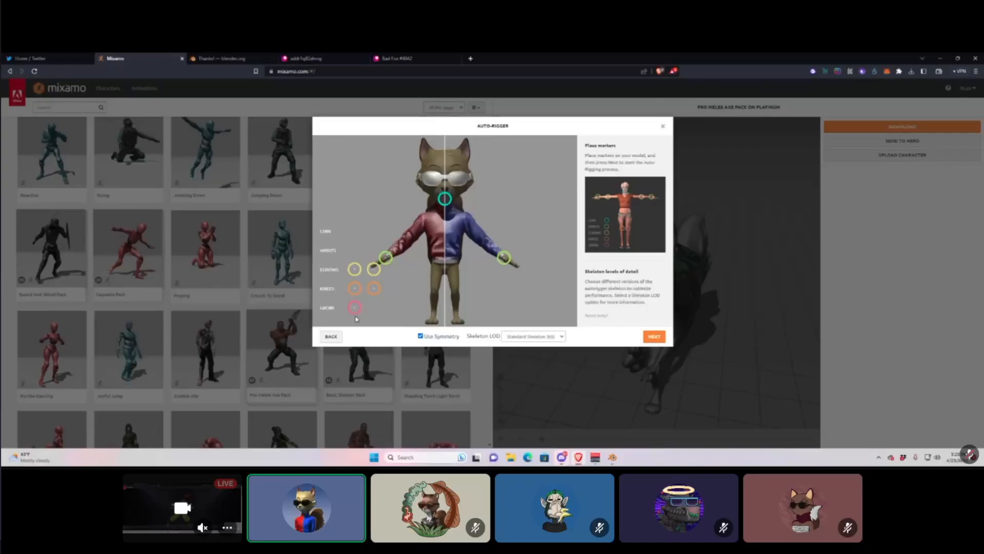
pyautogui.moveTo(354, 269)
pyautogui.mouseDown()
pyautogui.moveTo(415, 233)
pyautogui.moveTo(405, 246)
pyautogui.mouseUp()
pyautogui.moveTo(374, 288); pyautogui.dragTo(434, 297)
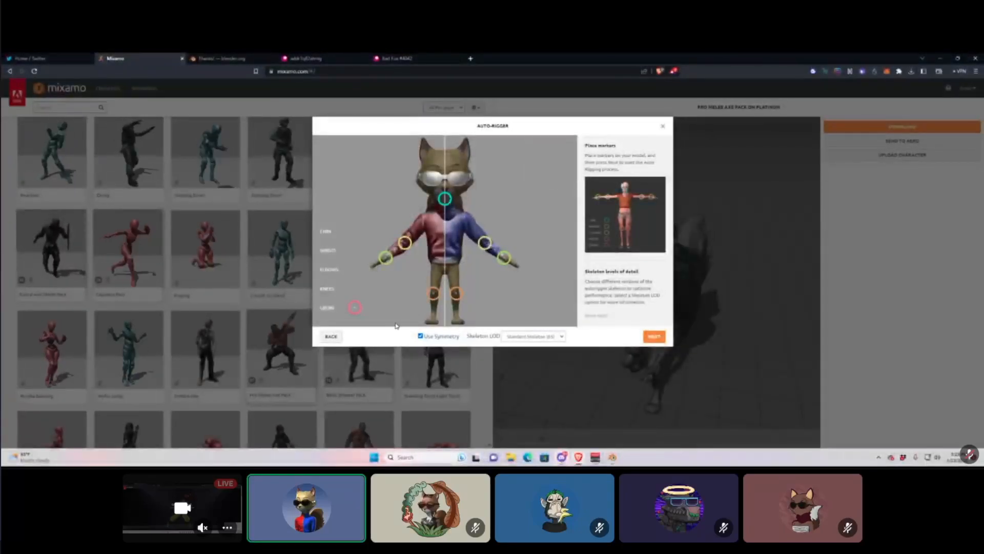
pyautogui.moveTo(355, 307); pyautogui.dragTo(446, 270)
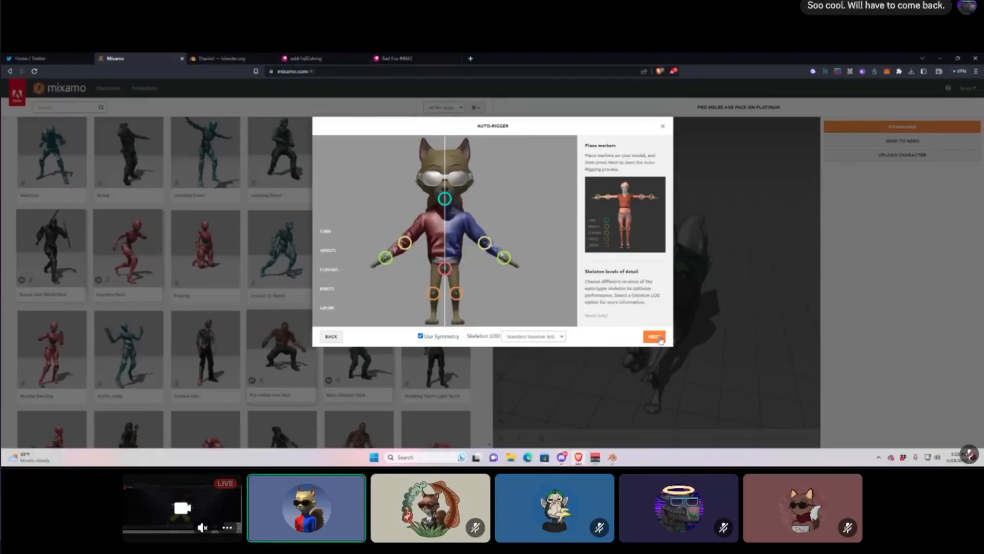
pyautogui.click(660, 340)
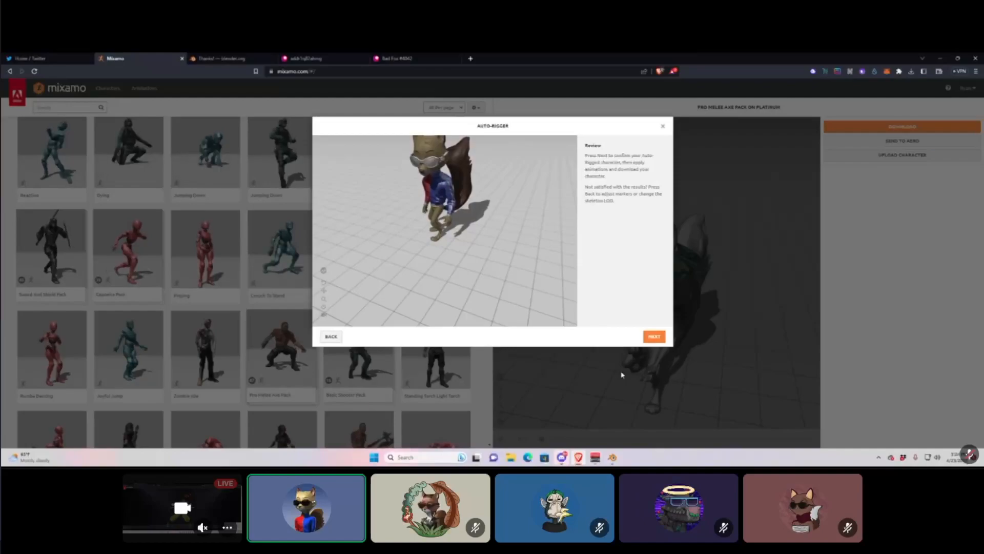
# Accept the rigged fox, replace the previous character, and open the Pro Melee Axe Pack download settings.
pyautogui.click(654, 338)
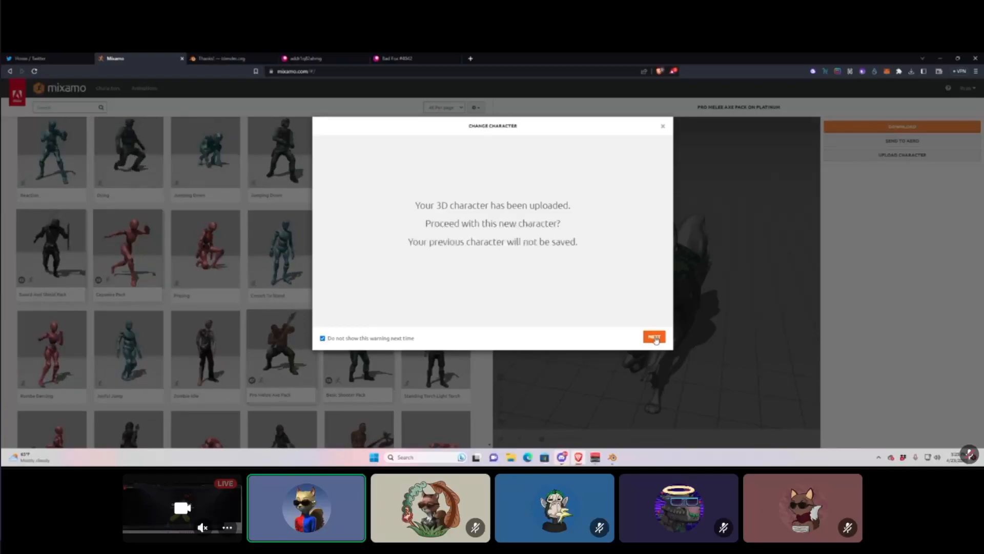
pyautogui.click(656, 339)
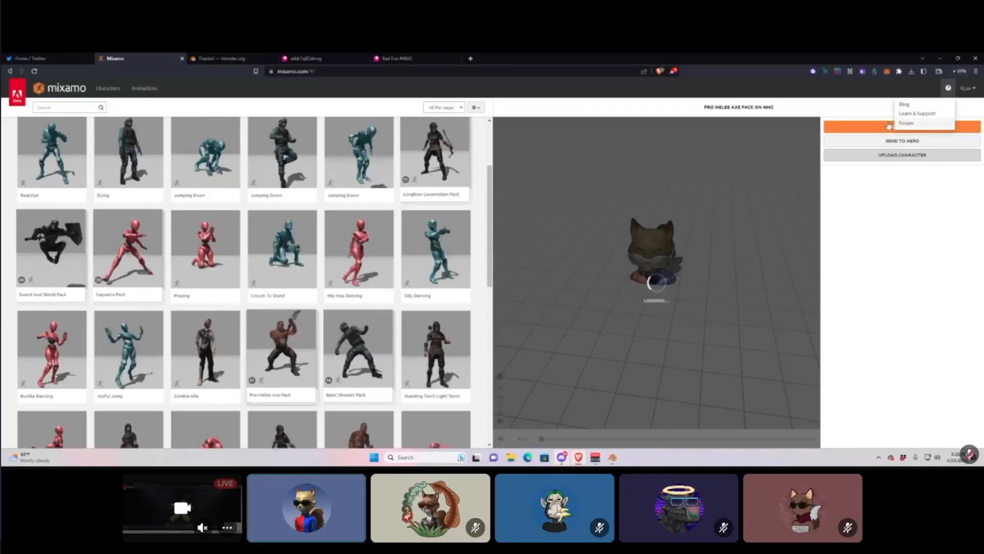
pyautogui.click(862, 129)
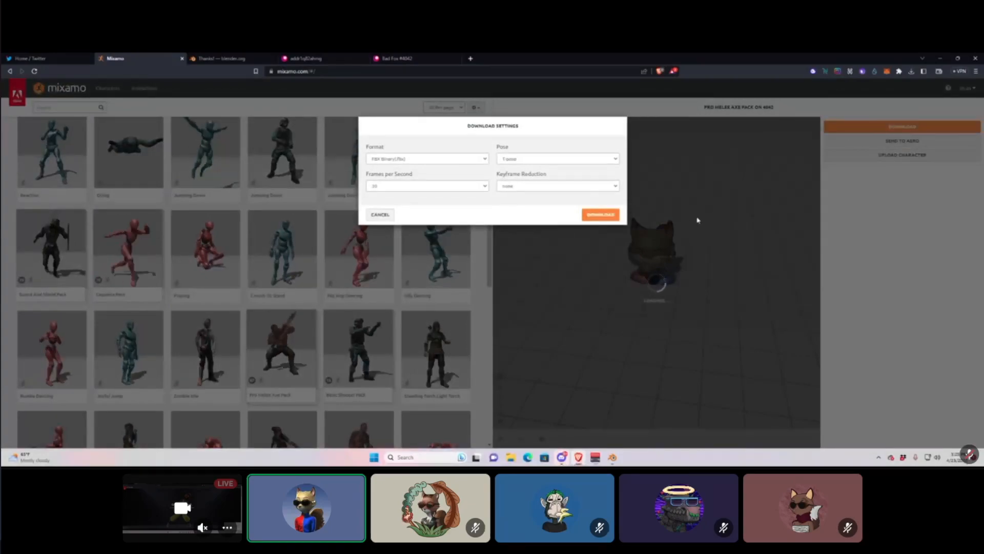
# Keep FBX Binary (.fbx) as the format and start the Pro Melee Axe Pack download.
pyautogui.click(423, 160)
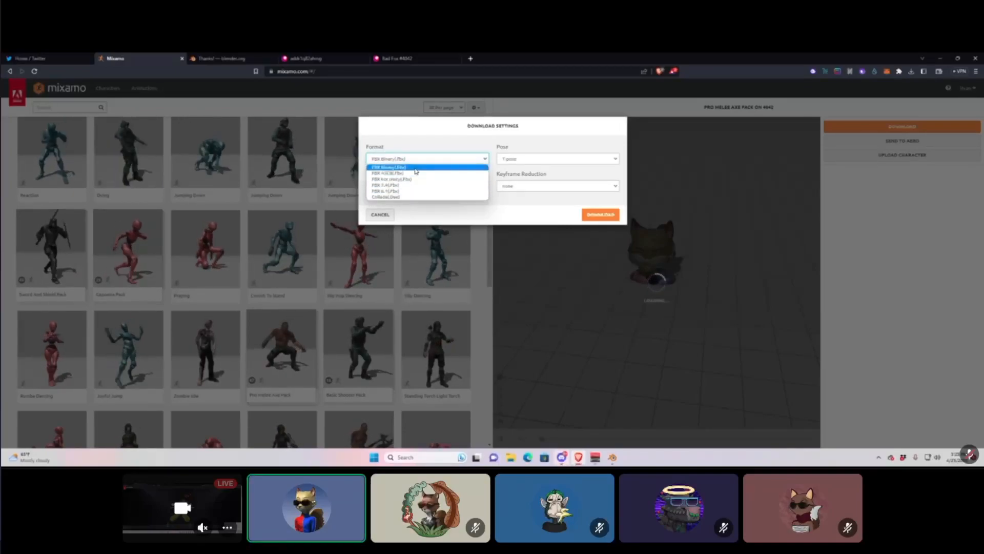
pyautogui.click(454, 140)
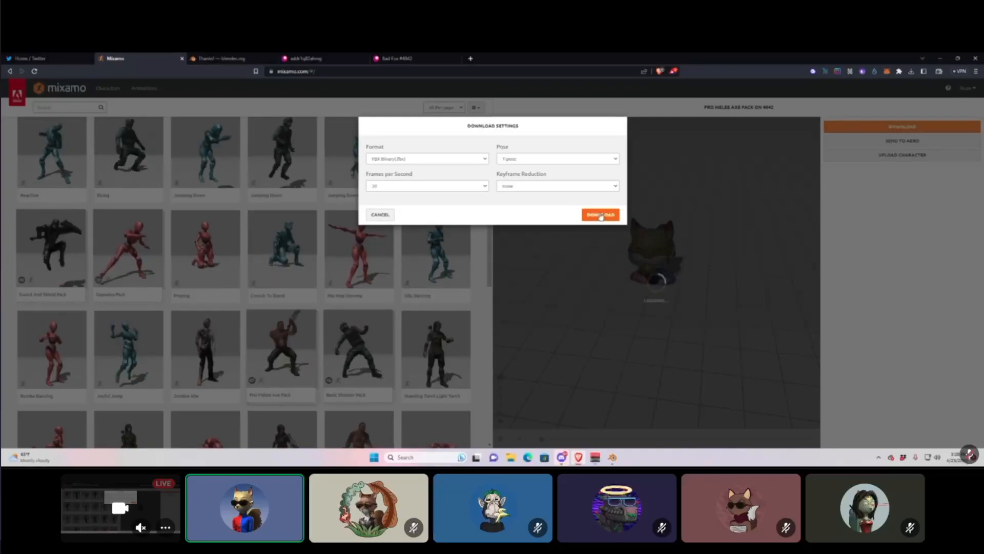
pyautogui.click(601, 216)
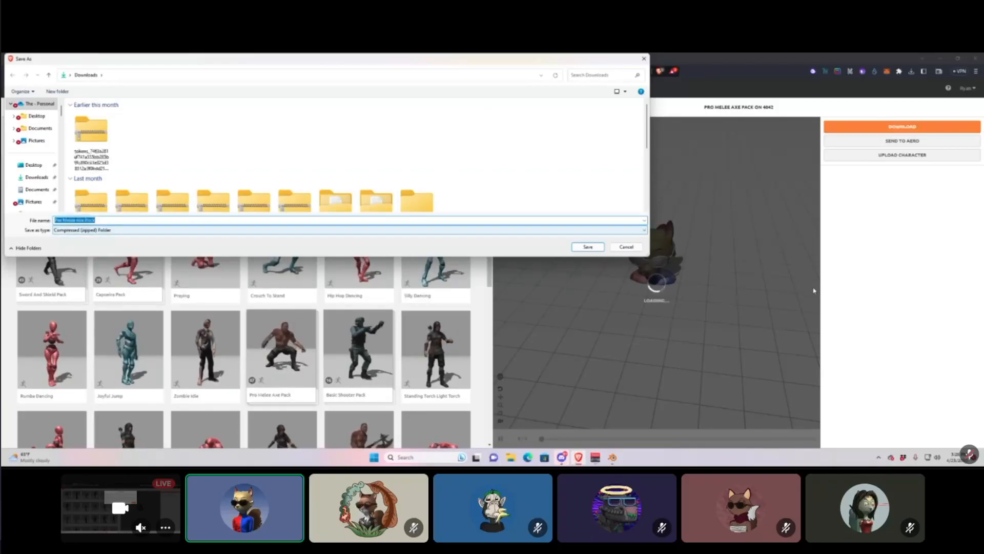
pyautogui.click(628, 249)
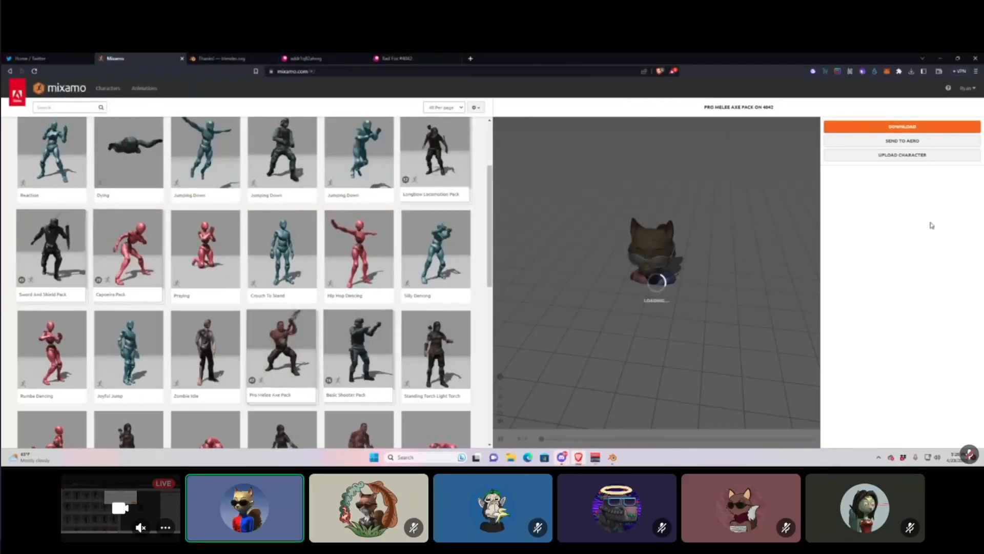
pyautogui.click(906, 126)
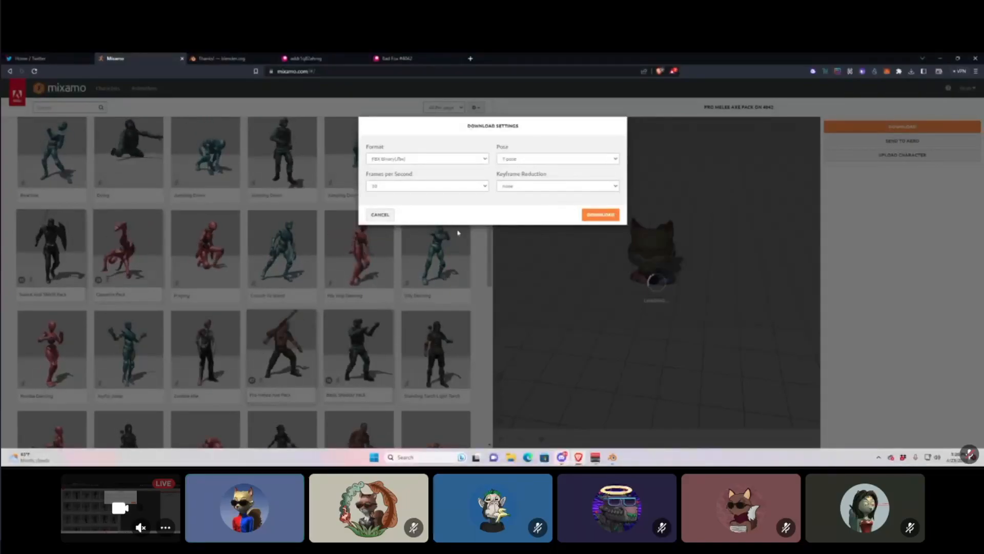
pyautogui.click(380, 215)
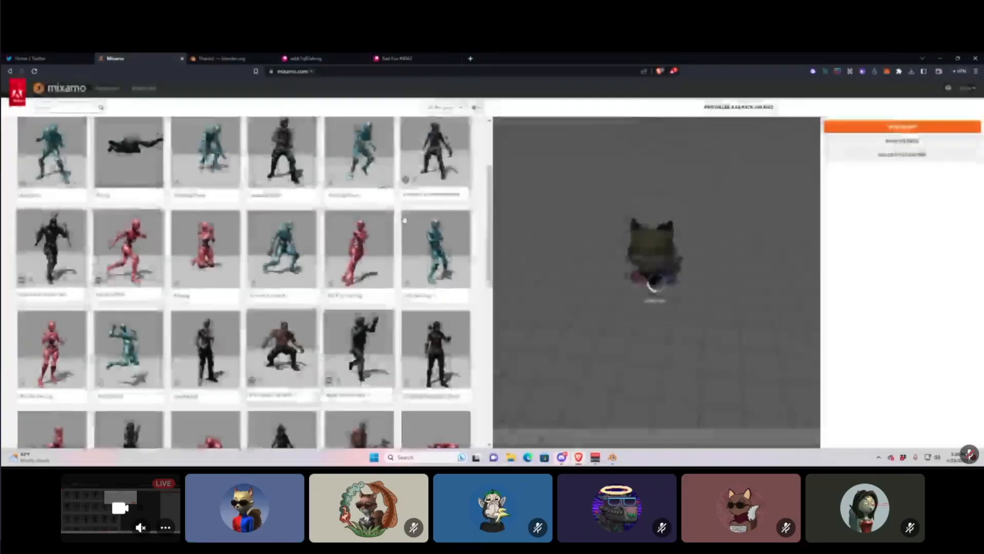
pyautogui.scroll(3, 60, 135)
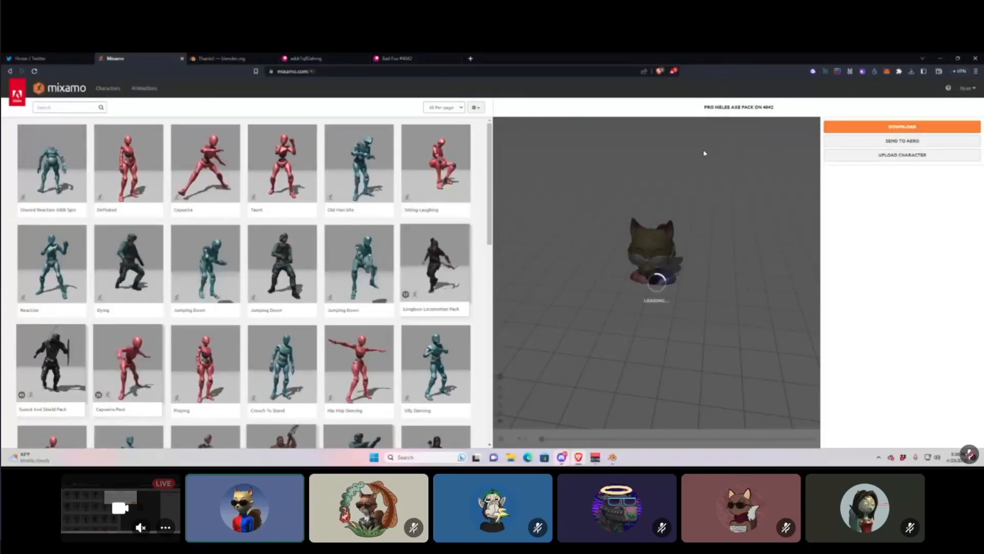
pyautogui.click(481, 108)
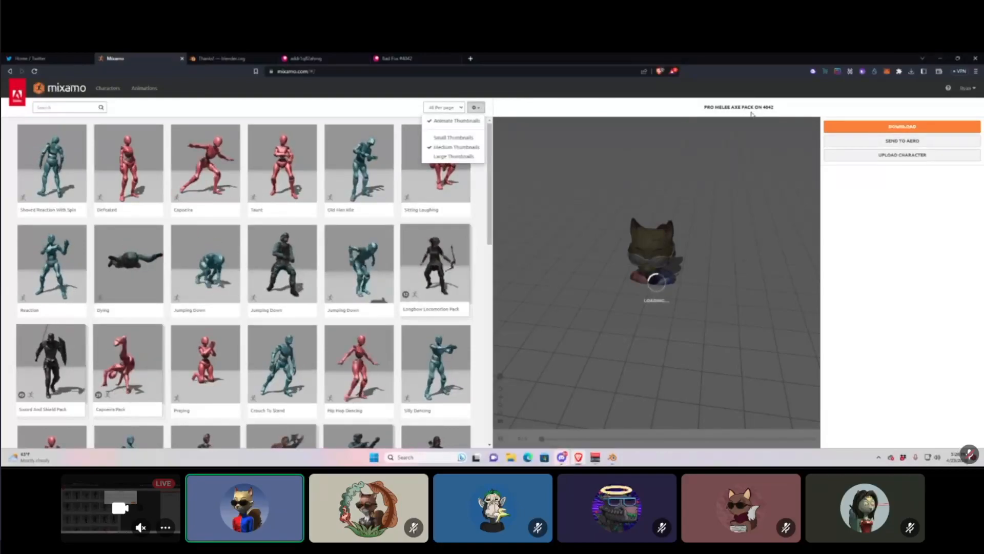
pyautogui.click(754, 111)
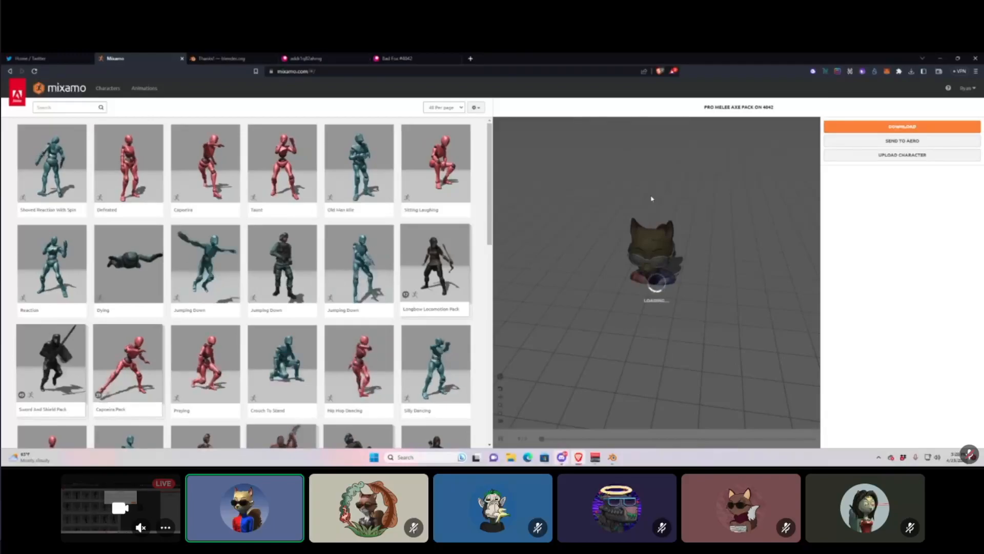
pyautogui.click(592, 74)
pyautogui.click(915, 127)
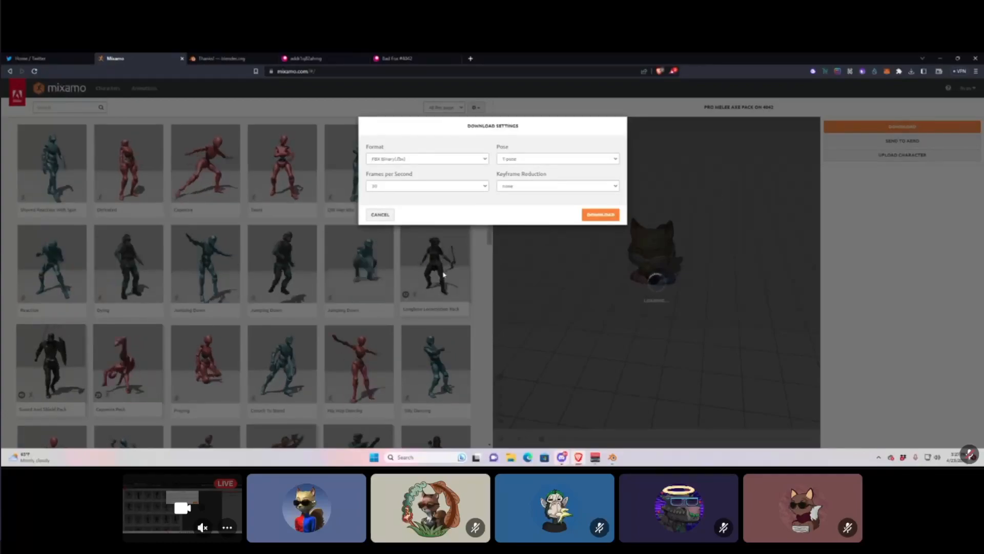
pyautogui.click(600, 216)
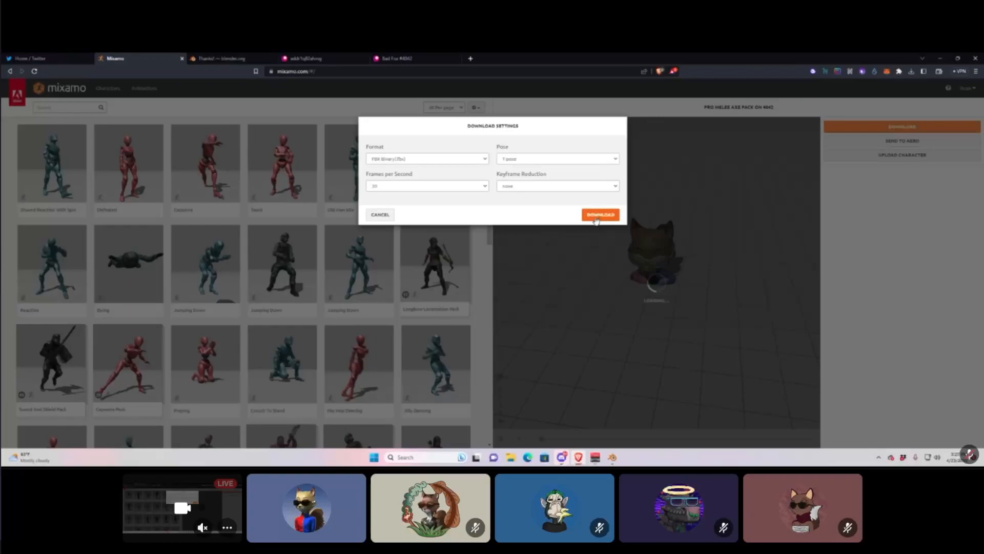
pyautogui.click(477, 186)
pyautogui.click(534, 195)
pyautogui.click(536, 185)
pyautogui.click(537, 185)
pyautogui.click(532, 161)
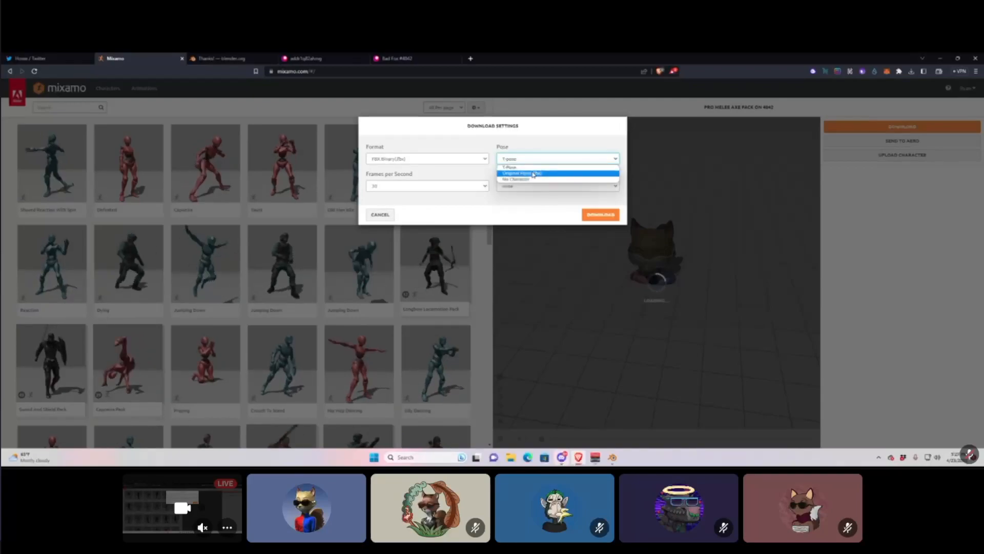
pyautogui.click(532, 168)
pyautogui.click(590, 214)
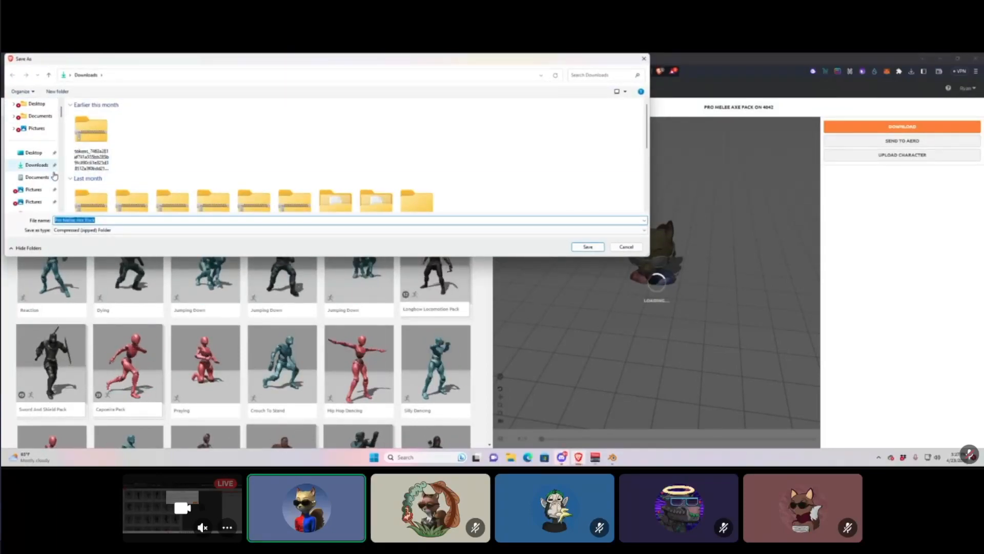
# Create a '3D Fox Tutorial' folder on the Desktop and save Pro Melee Axe Pack.zip into it.
pyautogui.scroll(-3, 54, 172)
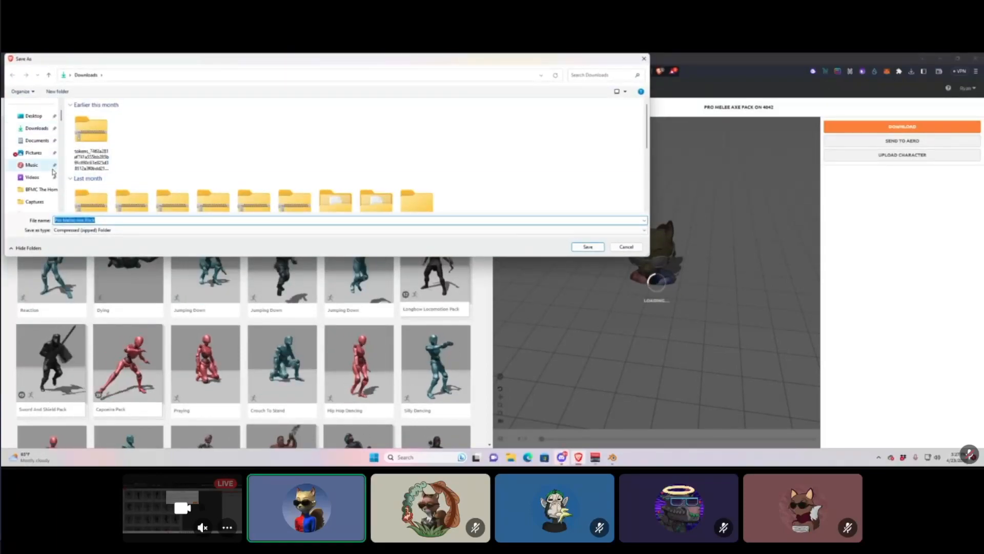
pyautogui.scroll(5, 53, 175)
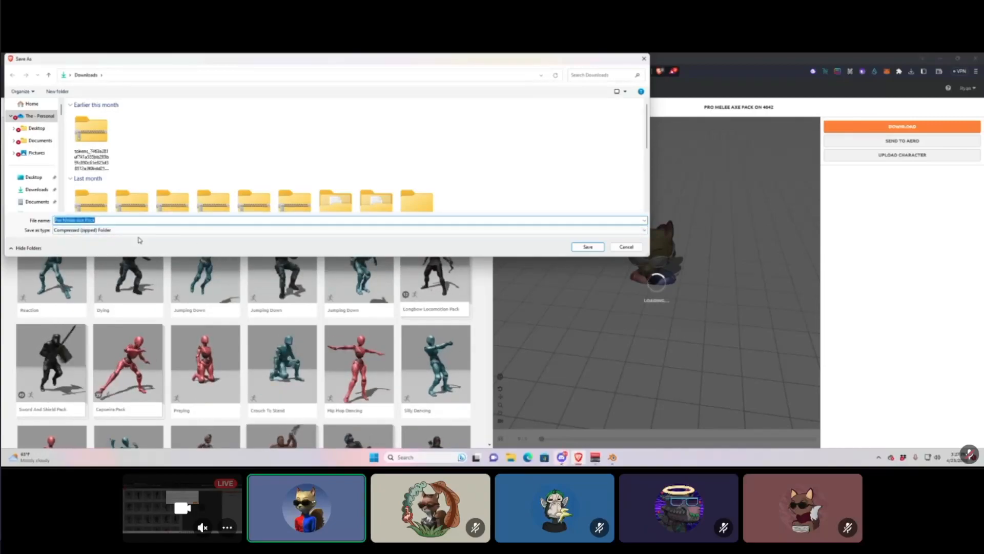
pyautogui.click(34, 177)
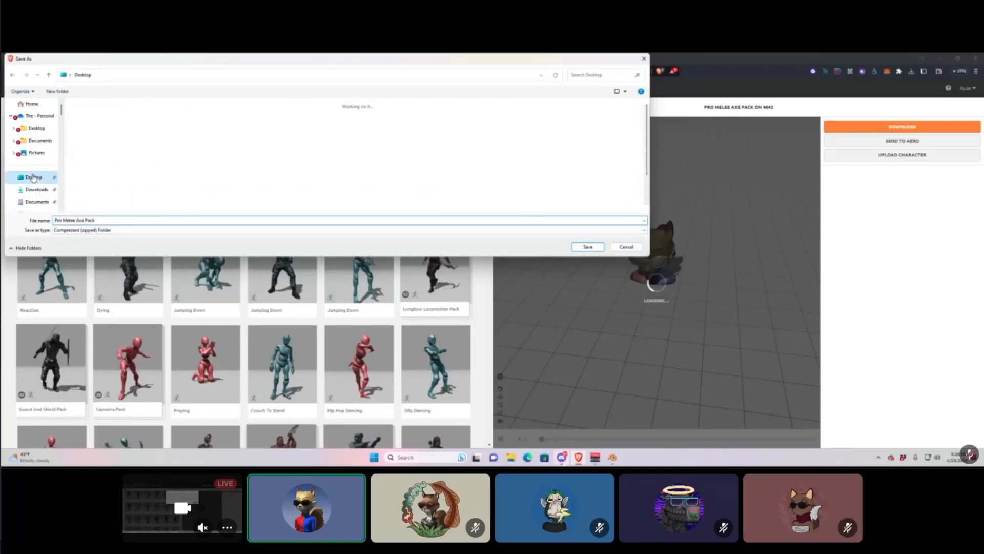
pyautogui.rightClick(546, 189)
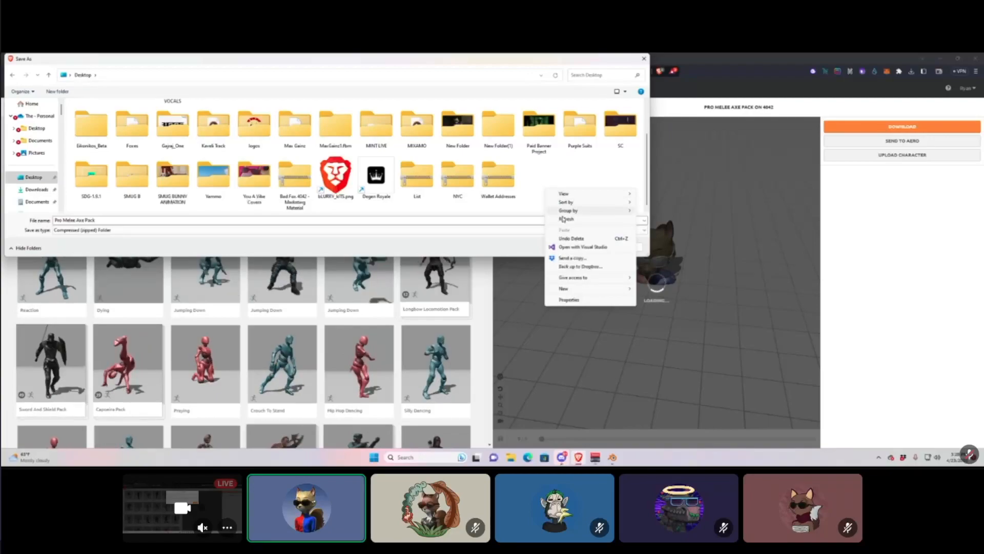
pyautogui.moveTo(571, 290)
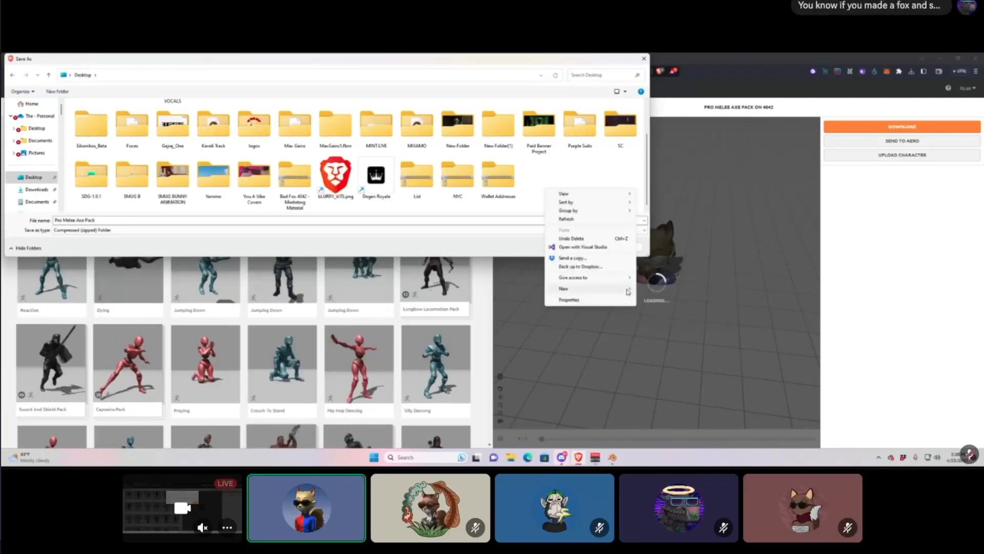
pyautogui.click(647, 290)
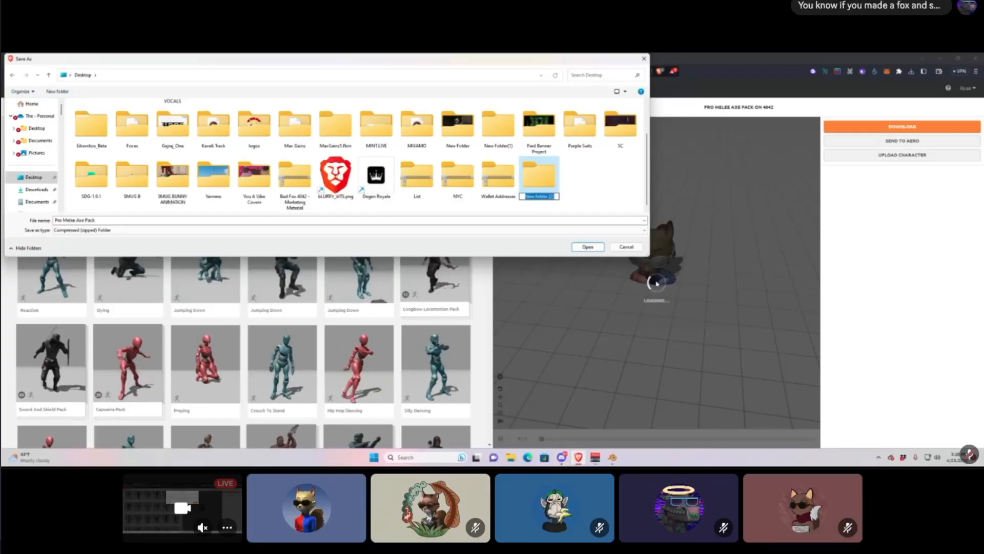
pyautogui.write('3D Fox')
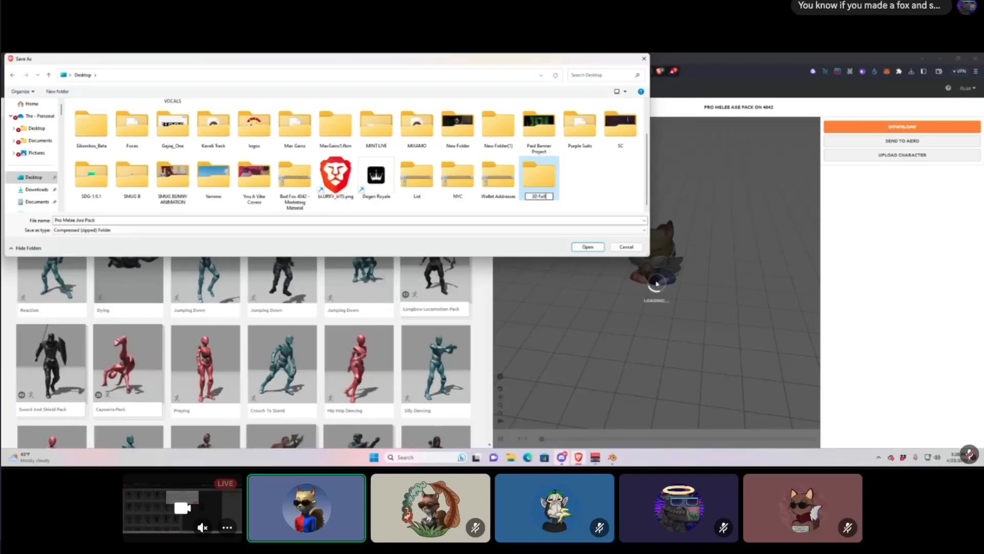
pyautogui.write(' Tutorial')
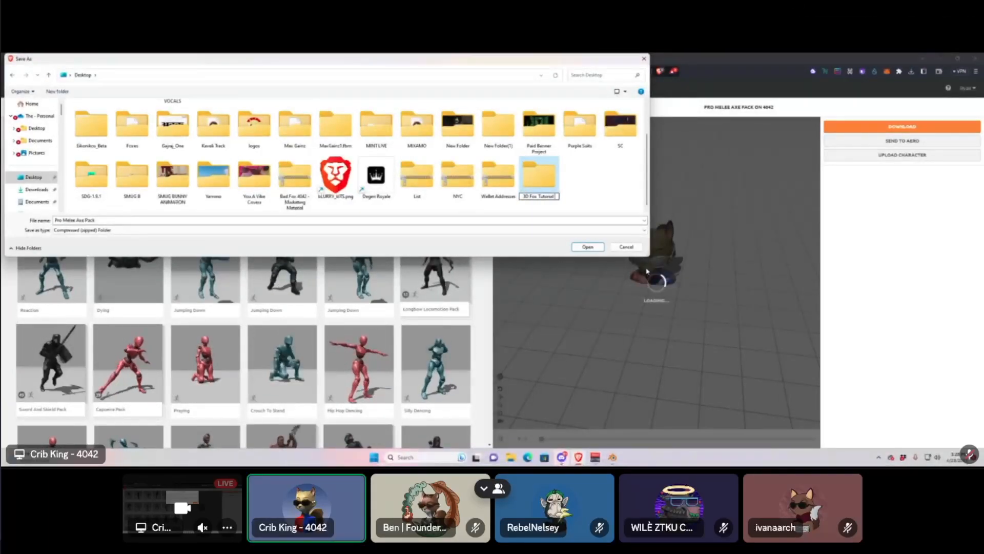
pyautogui.click(613, 194)
pyautogui.doubleClick(547, 179)
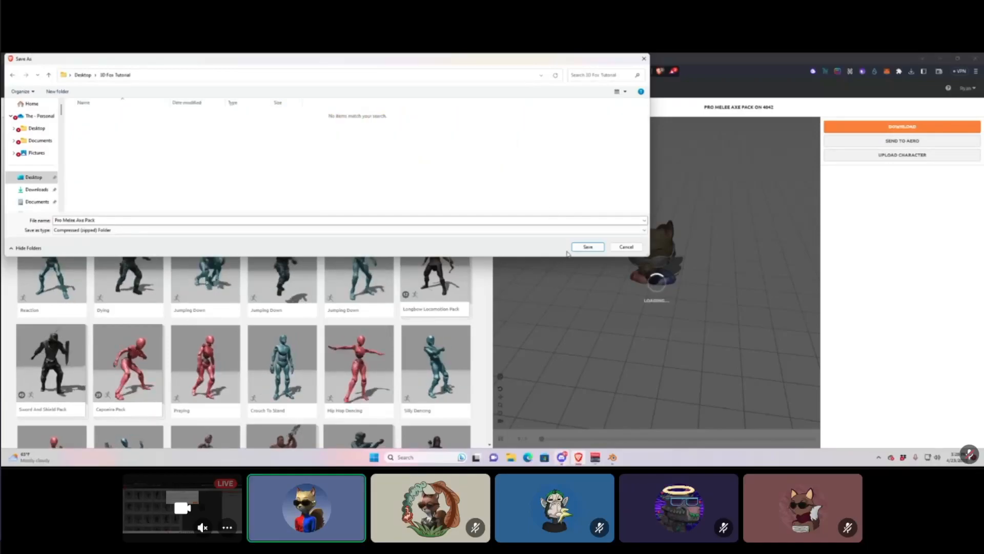
pyautogui.click(588, 246)
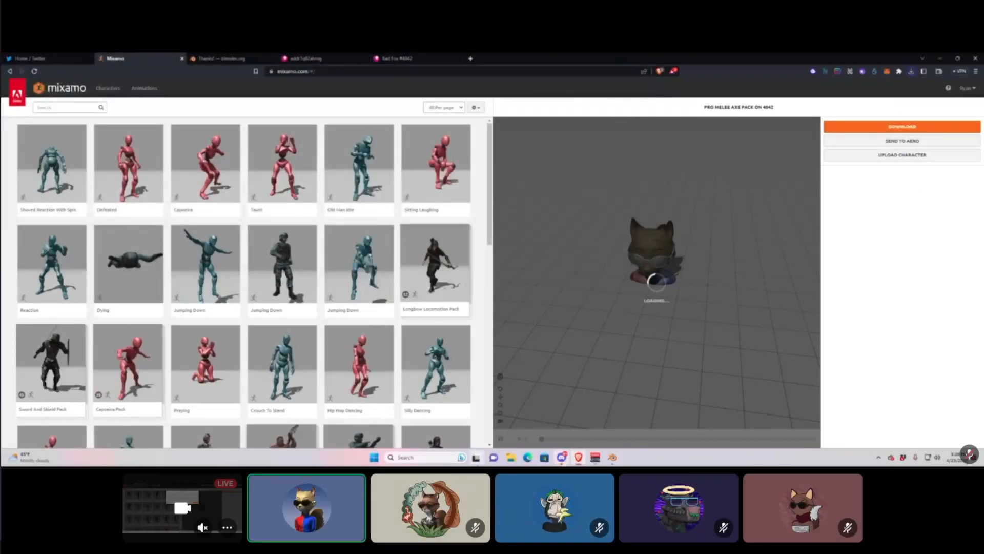
# Minimize the browser, Blender and Discord to reveal the Windows desktop.
pyautogui.click(941, 58)
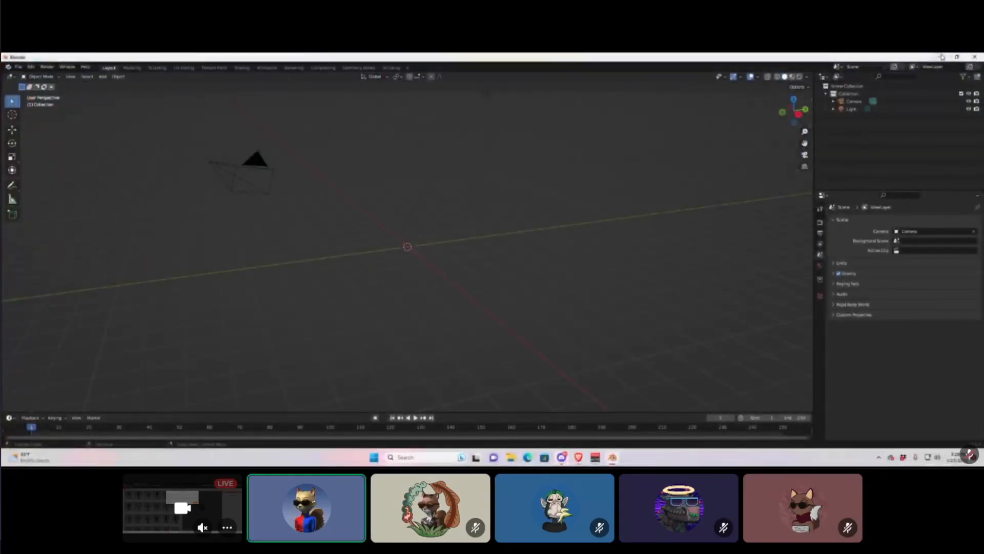
pyautogui.click(942, 57)
pyautogui.click(942, 56)
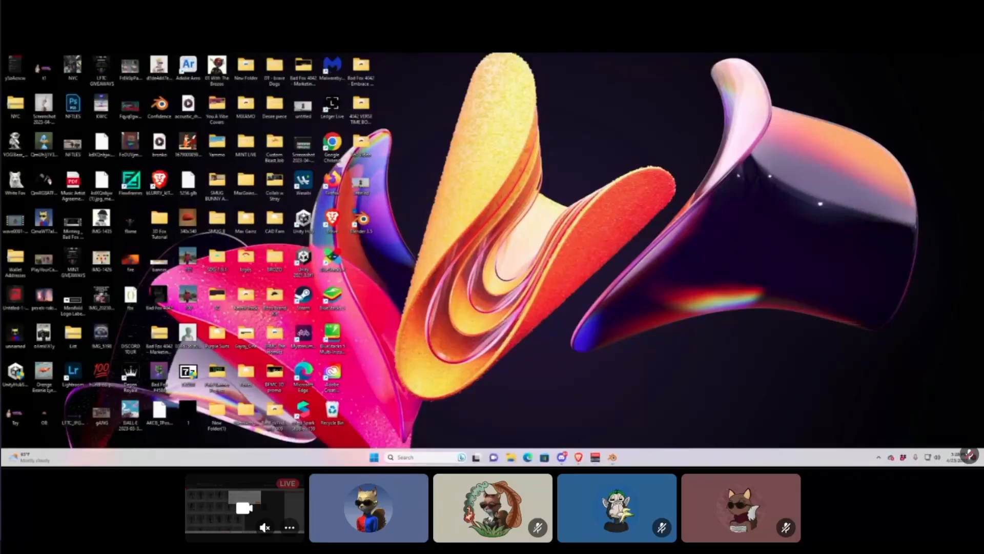
# Open the 3D Fox Tutorial folder on the Desktop in File Explorer.
pyautogui.click(507, 459)
pyautogui.click(509, 459)
pyautogui.click(508, 458)
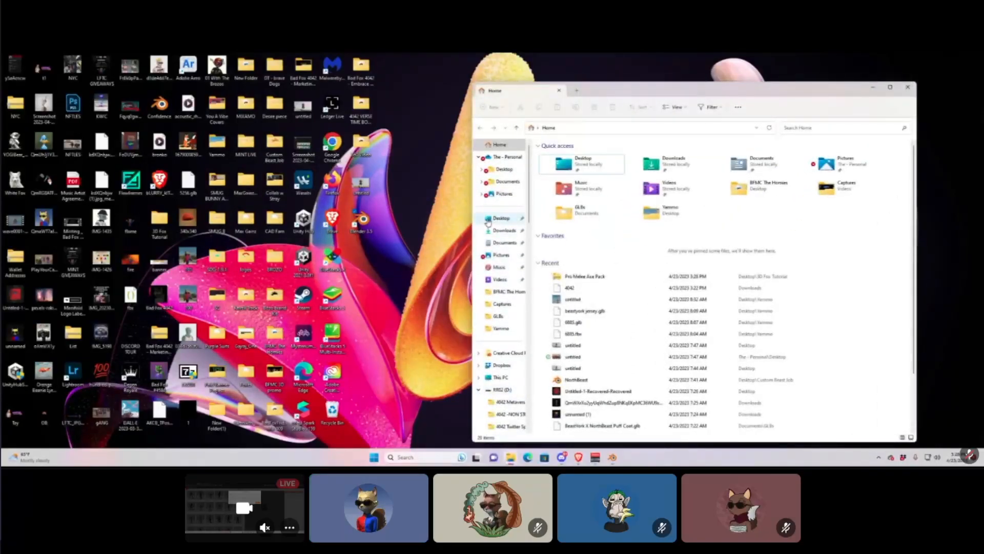
pyautogui.click(488, 221)
pyautogui.scroll(-3, 731, 248)
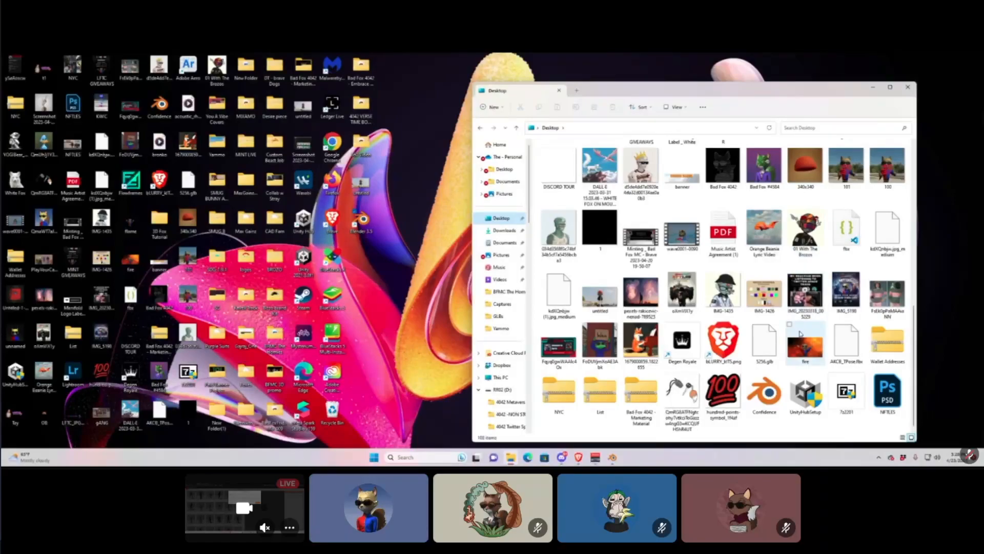
pyautogui.scroll(3, 724, 293)
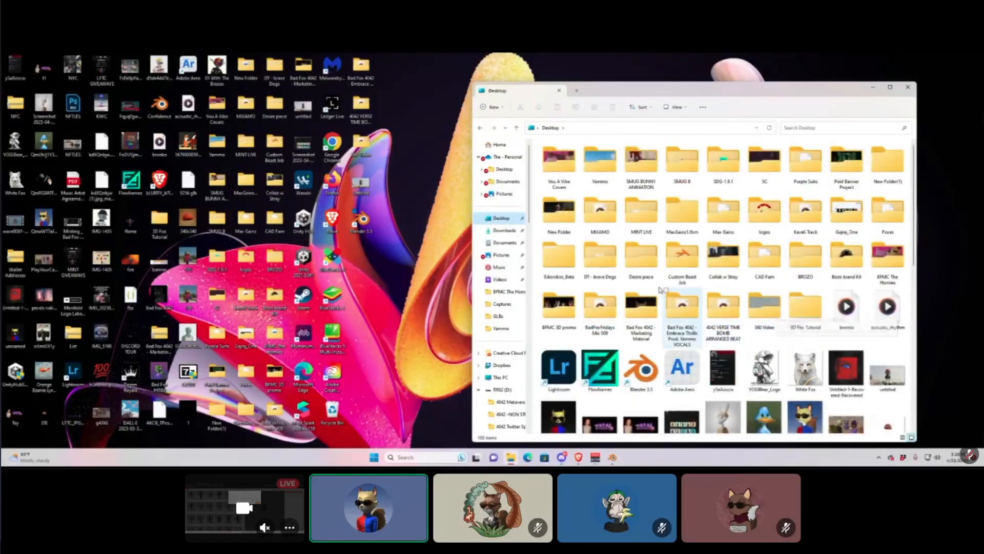
pyautogui.doubleClick(803, 317)
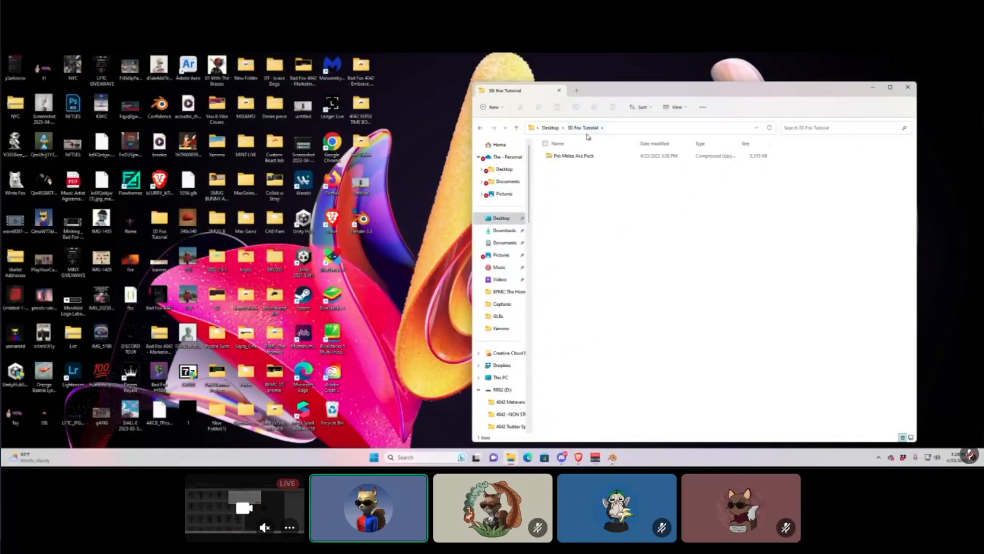
# Extract the Pro Melee Axe Pack zip into its own folder and close the window.
pyautogui.click(573, 157)
pyautogui.rightClick(573, 158)
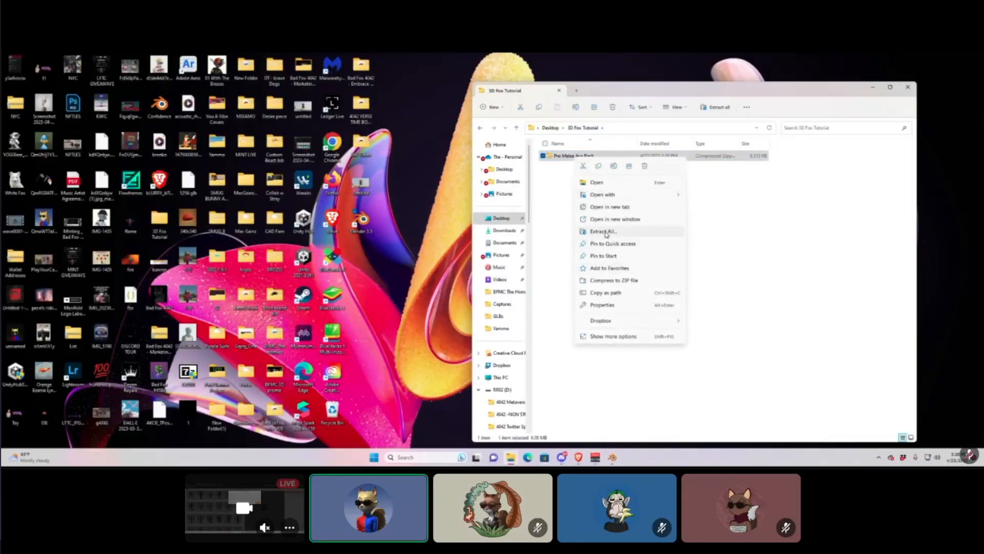
pyautogui.click(604, 231)
pyautogui.click(563, 328)
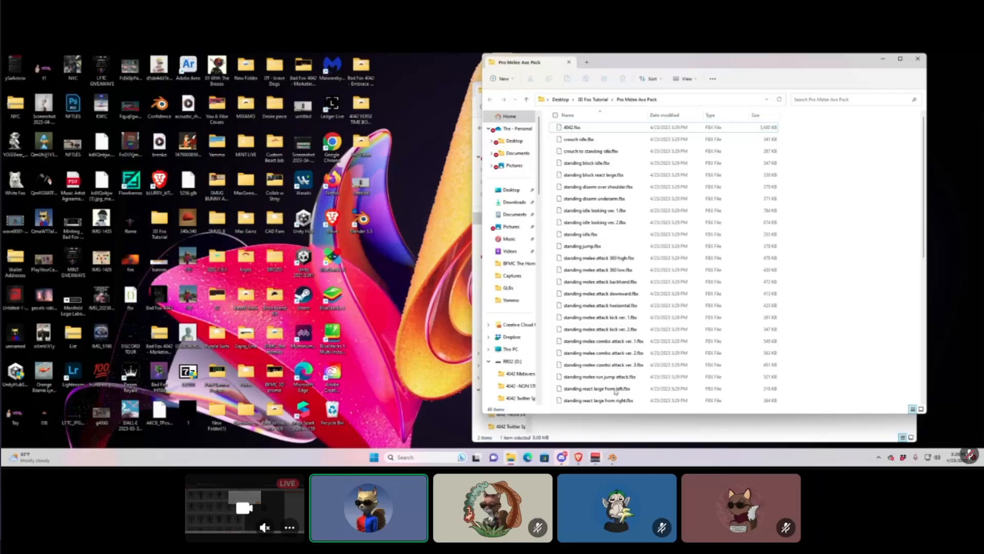
pyautogui.click(883, 58)
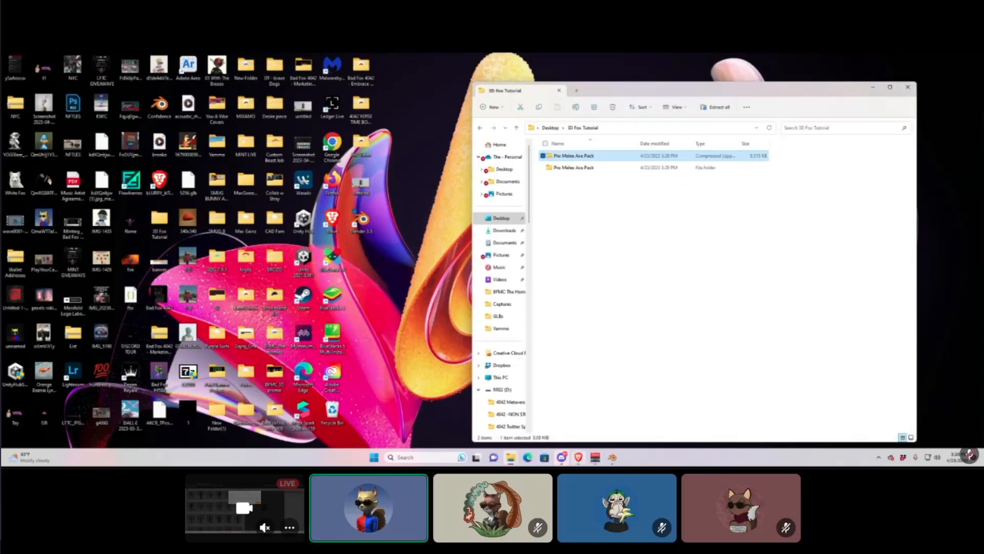
pyautogui.moveTo(615, 461)
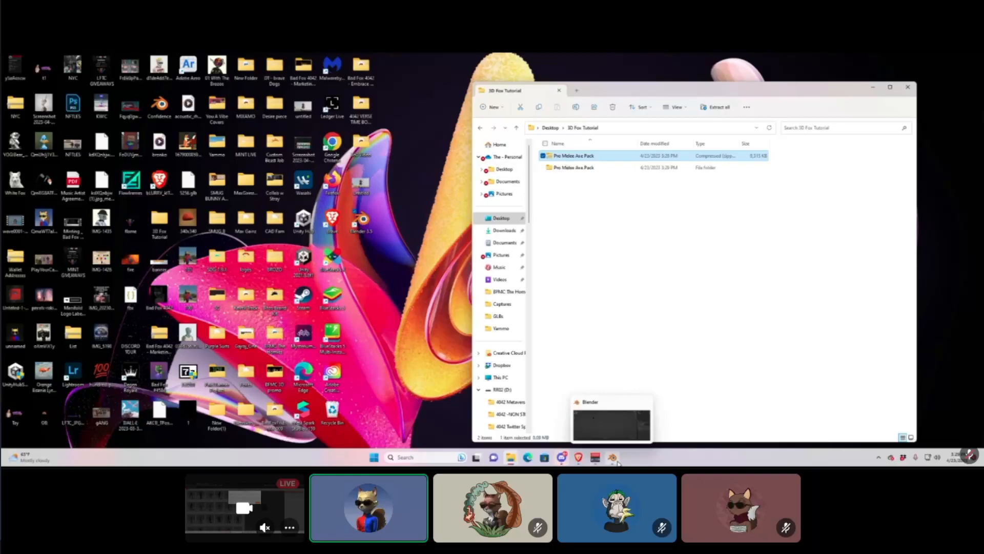
# Import 4042.fbx from Desktop/3D Fox Tutorial/Pro Melee Axe Pack as an FBX.
pyautogui.click(617, 461)
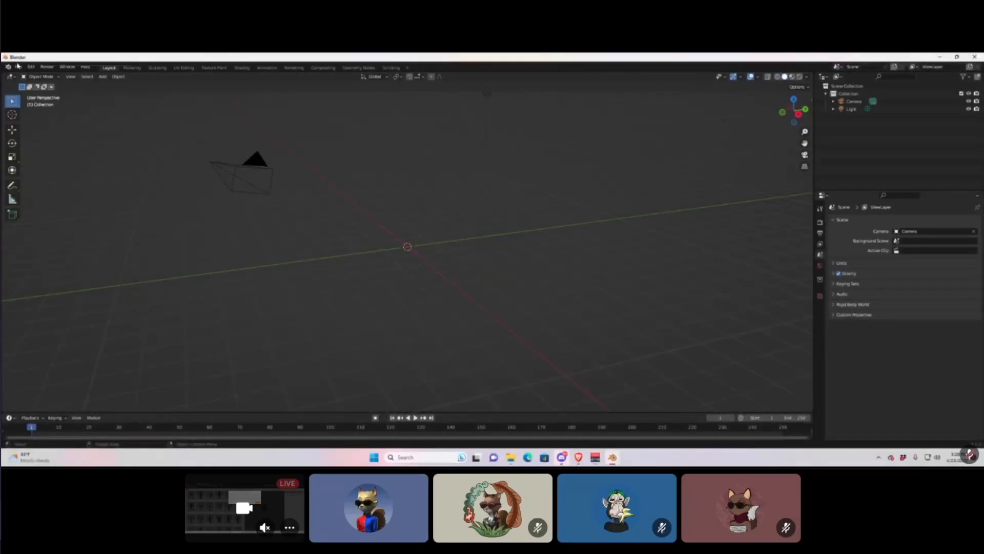
pyautogui.click(18, 68)
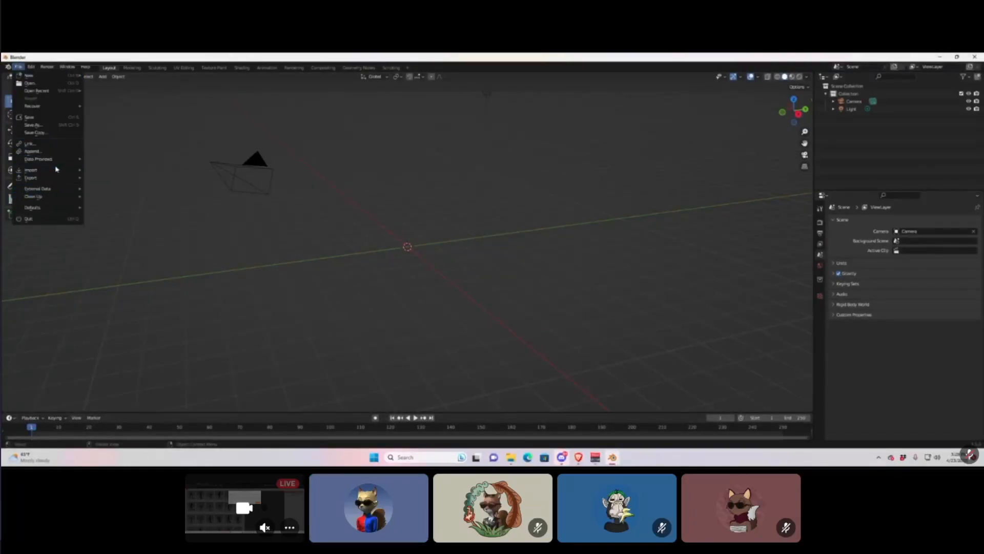
pyautogui.moveTo(62, 174)
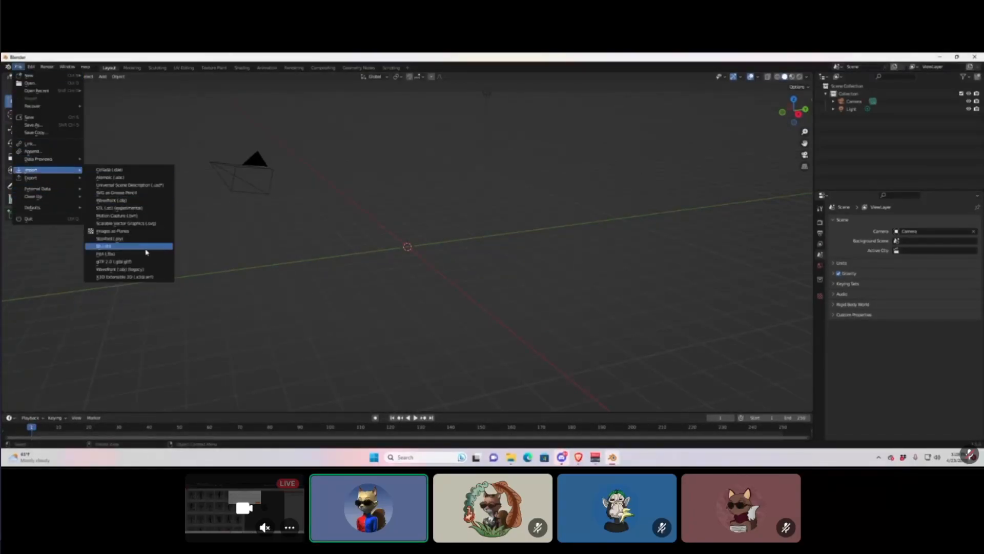
pyautogui.click(107, 254)
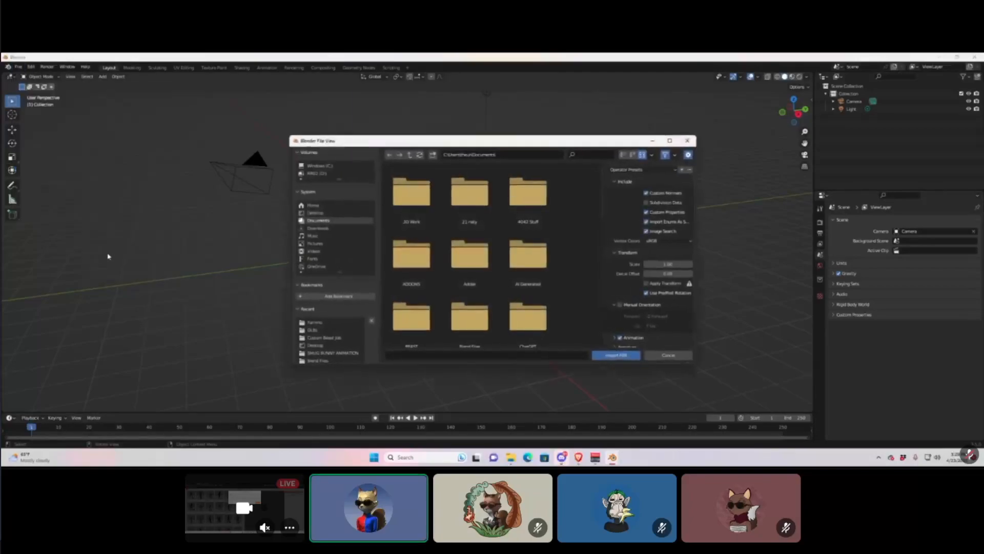
pyautogui.click(315, 213)
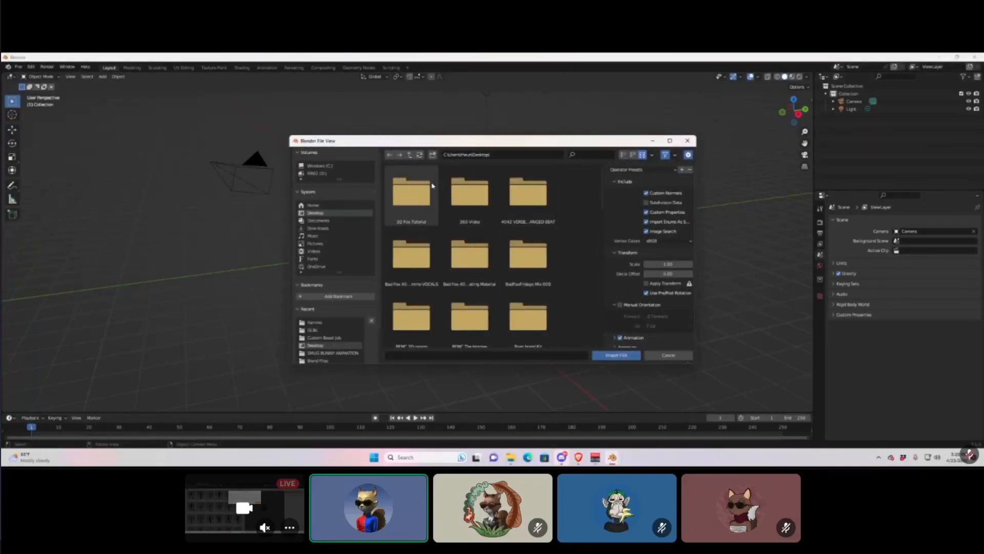
pyautogui.doubleClick(419, 197)
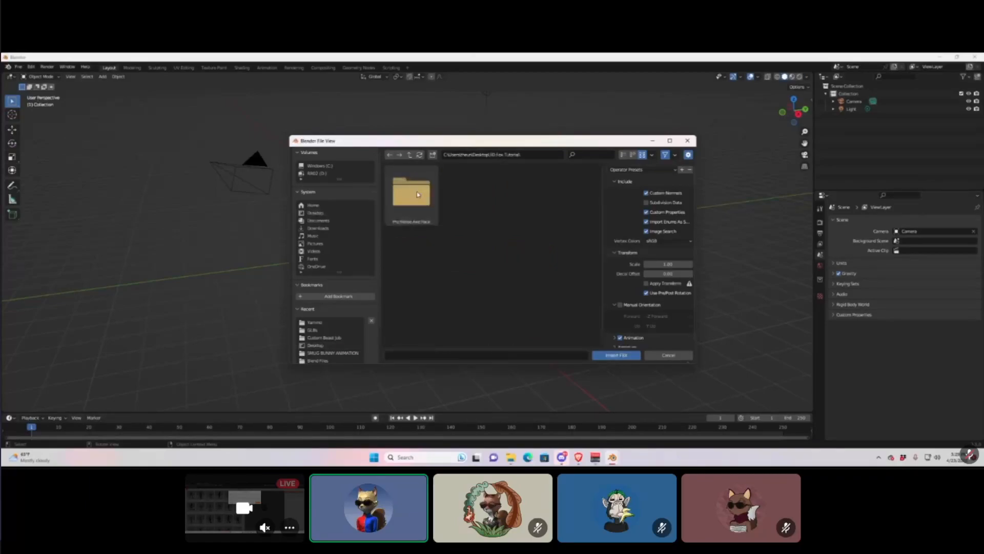
pyautogui.doubleClick(402, 211)
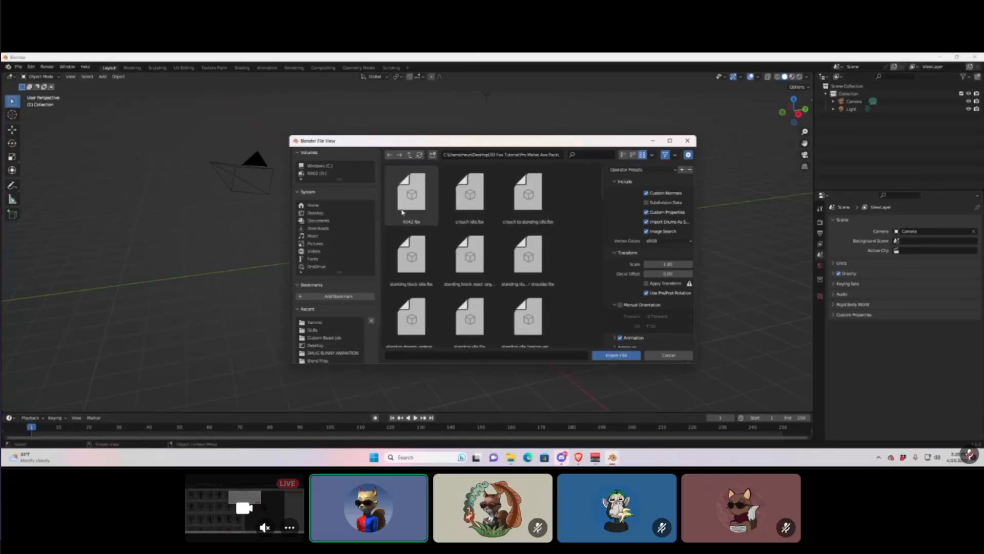
pyautogui.doubleClick(413, 198)
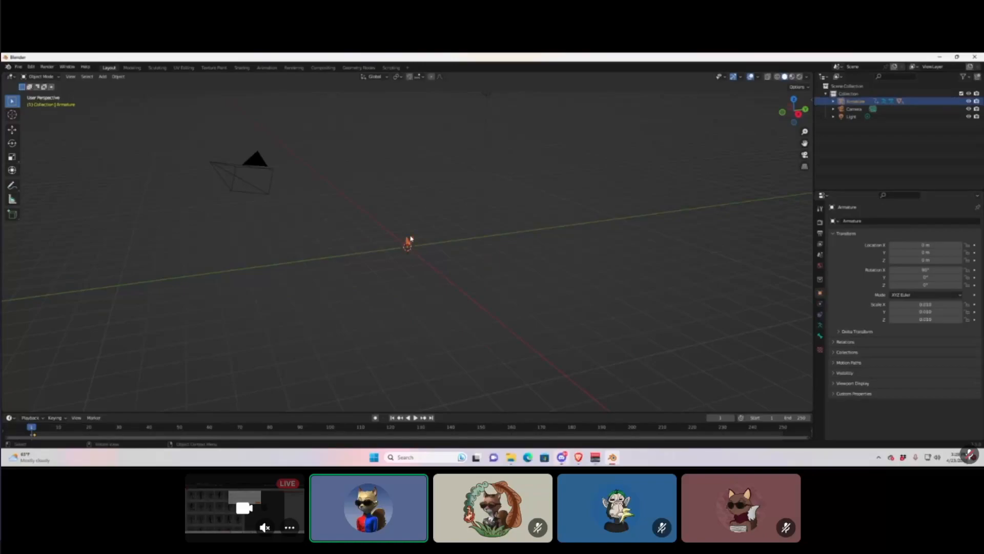
pyautogui.scroll(6, 410, 238)
# Orbit and zoom in on the imported fox and select its armature.
pyautogui.moveTo(410, 238); pyautogui.dragTo(373, 140, button='middle')
pyautogui.scroll(3, 418, 155)
pyautogui.click(352, 130)
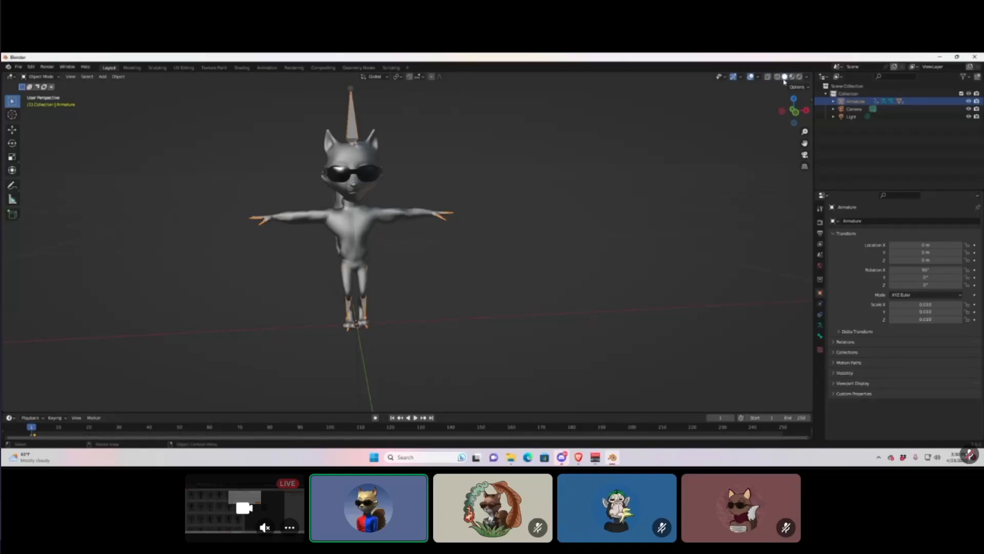
# Check the rig in Wireframe, return to Solid, then view the fox in Material Preview shading.
pyautogui.click(777, 76)
pyautogui.moveTo(379, 200); pyautogui.dragTo(487, 168, button='middle')
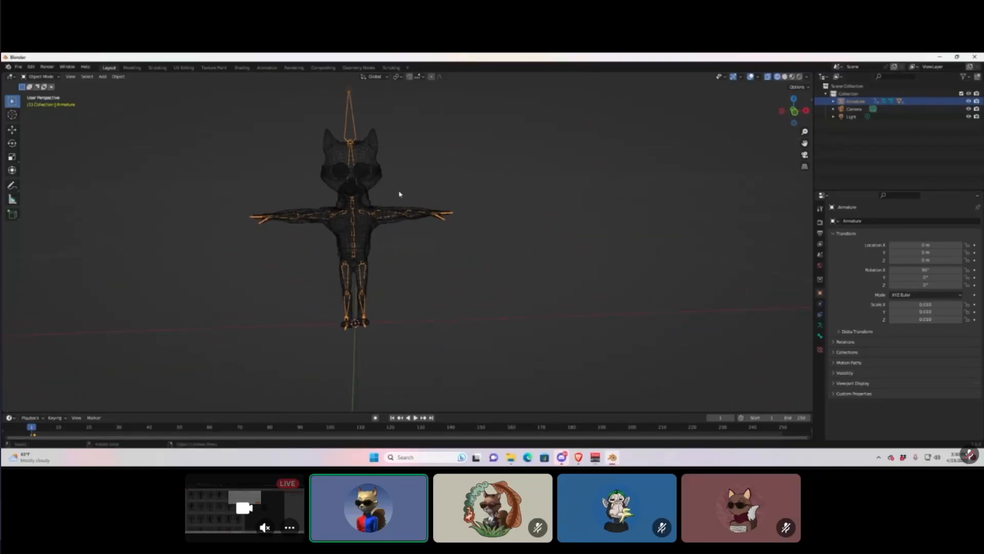
pyautogui.click(785, 76)
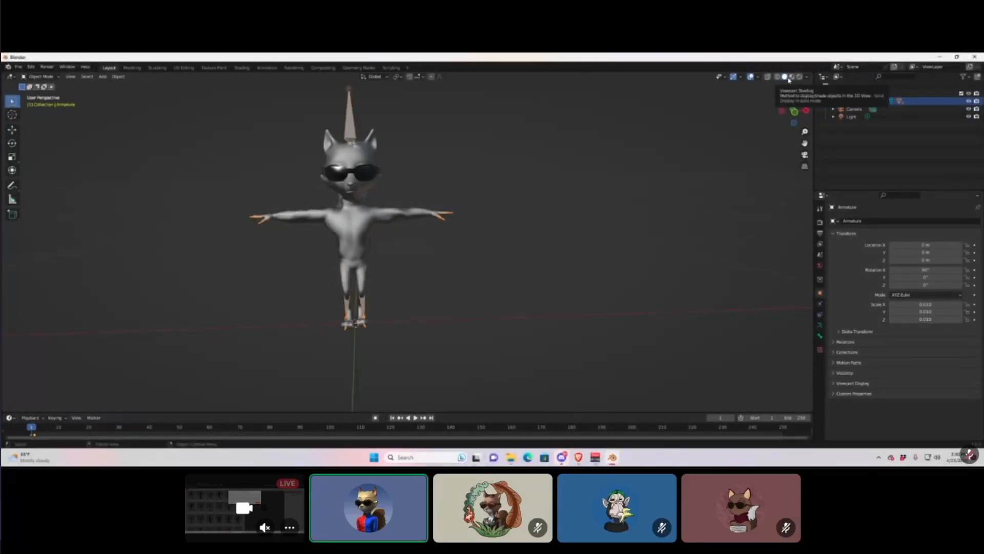
pyautogui.click(792, 77)
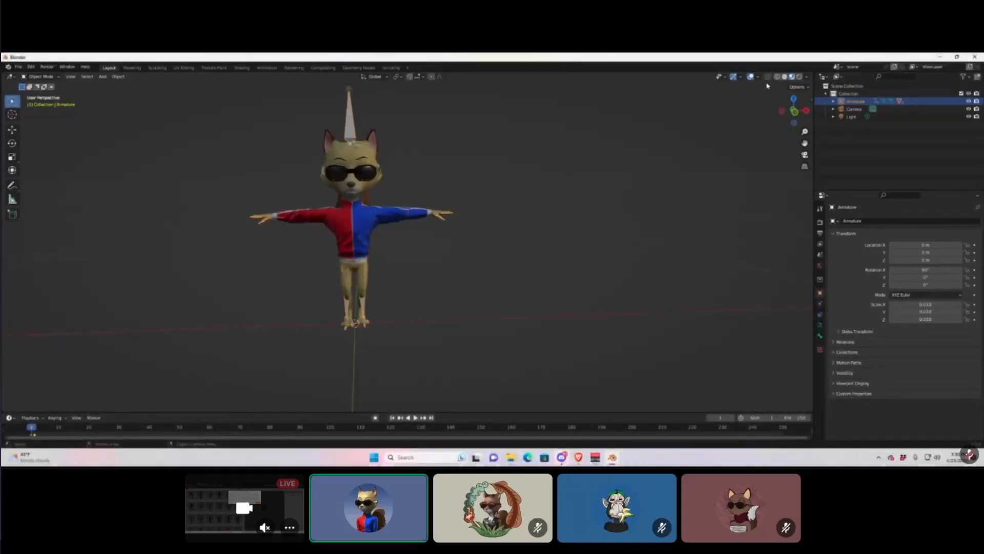
pyautogui.moveTo(471, 219)
pyautogui.mouseDown(button='middle')
pyautogui.moveTo(571, 205)
pyautogui.moveTo(440, 238)
pyautogui.moveTo(472, 218)
pyautogui.mouseUp(button='middle')
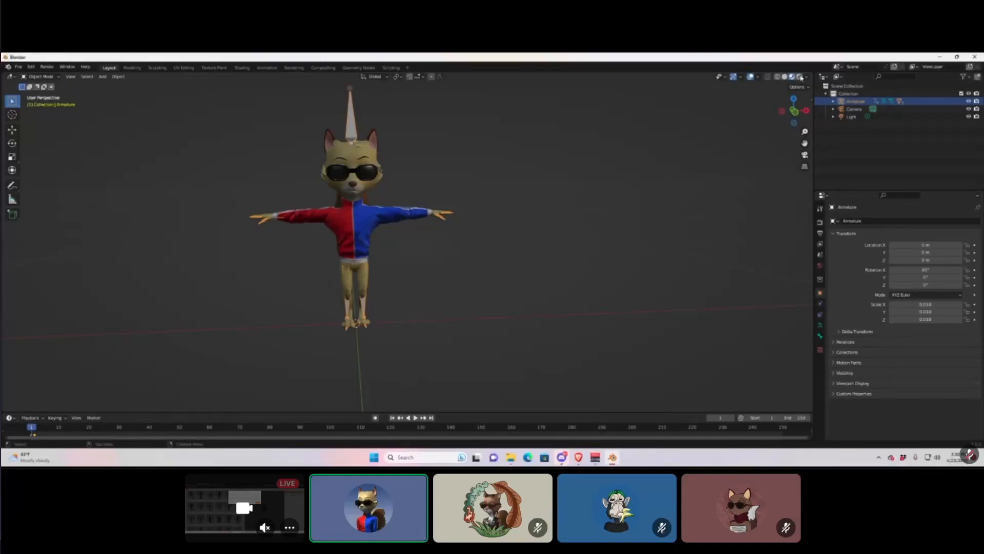
# Change the render engine from Eevee to Cycles in Render Properties.
pyautogui.click(820, 222)
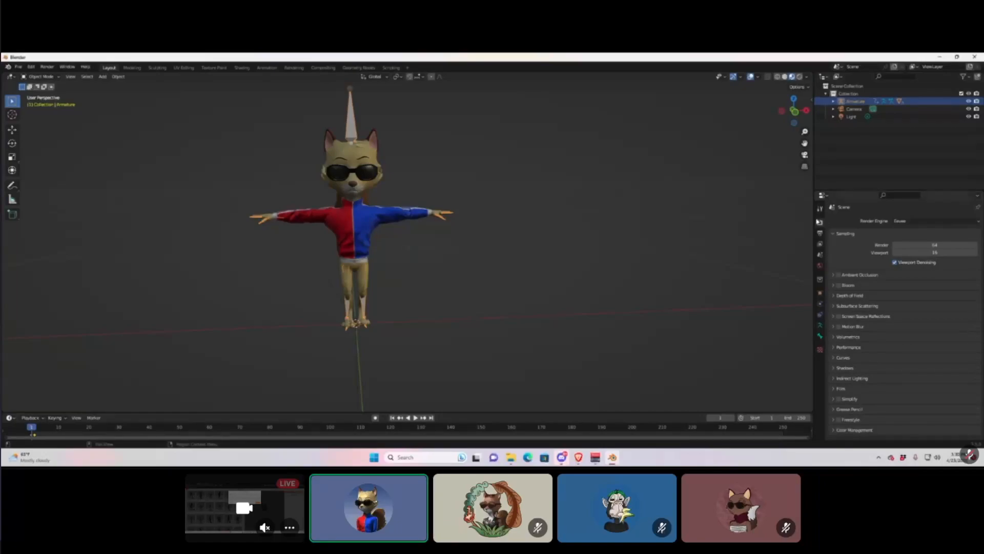
pyautogui.click(932, 222)
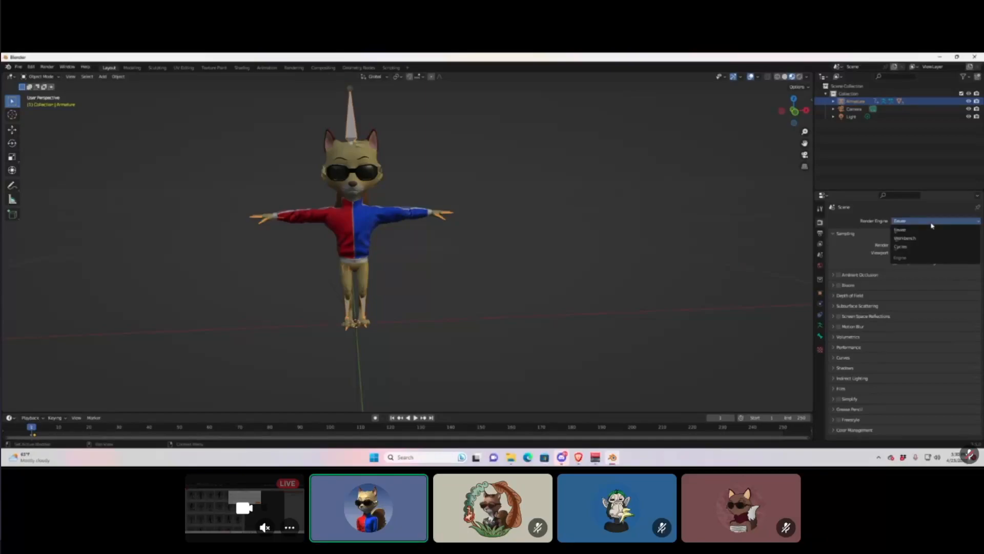
pyautogui.click(919, 249)
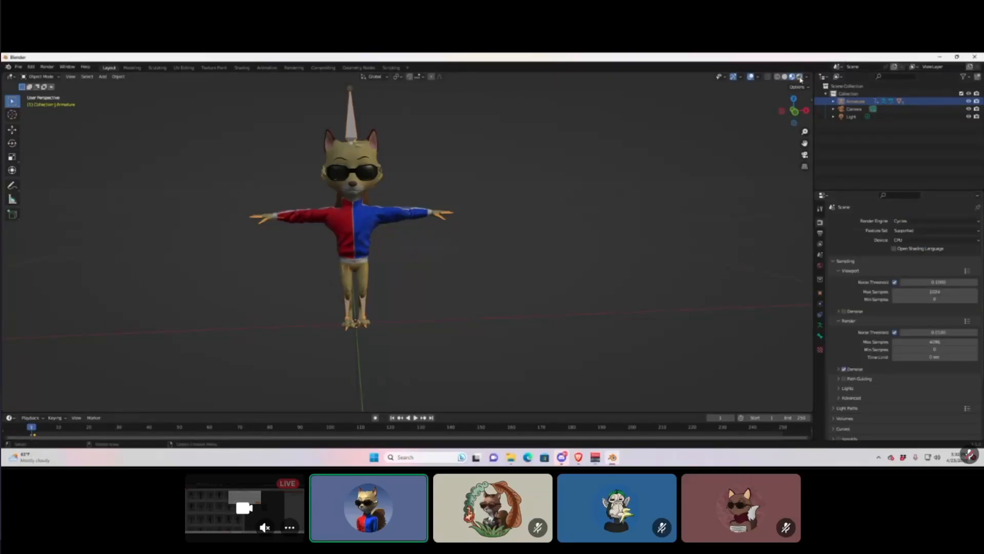
# Preview the fox in Rendered shading, orbiting and zooming out around it.
pyautogui.click(800, 77)
pyautogui.moveTo(492, 153)
pyautogui.mouseDown(button='middle')
pyautogui.moveTo(585, 154)
pyautogui.moveTo(470, 156)
pyautogui.mouseUp(button='middle')
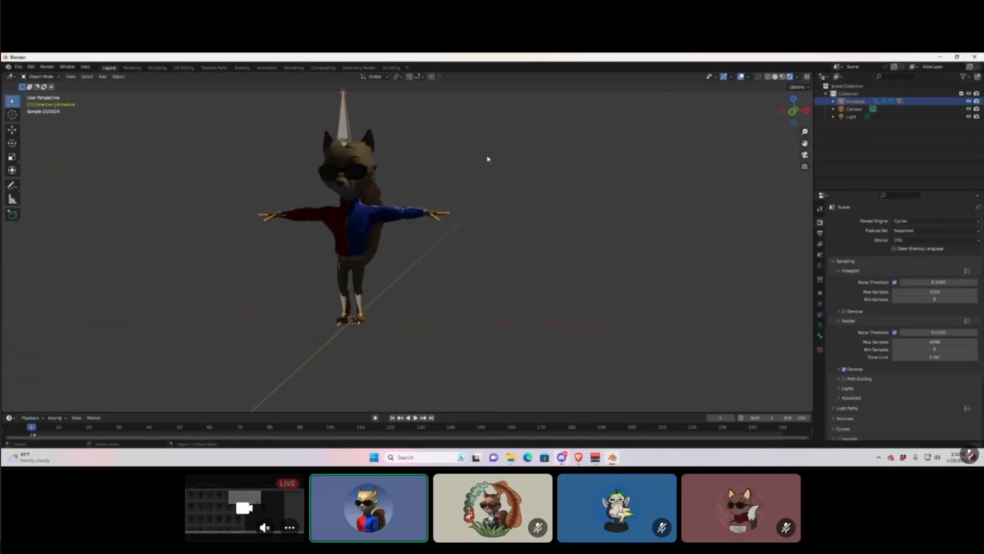
pyautogui.scroll(-2, 488, 159)
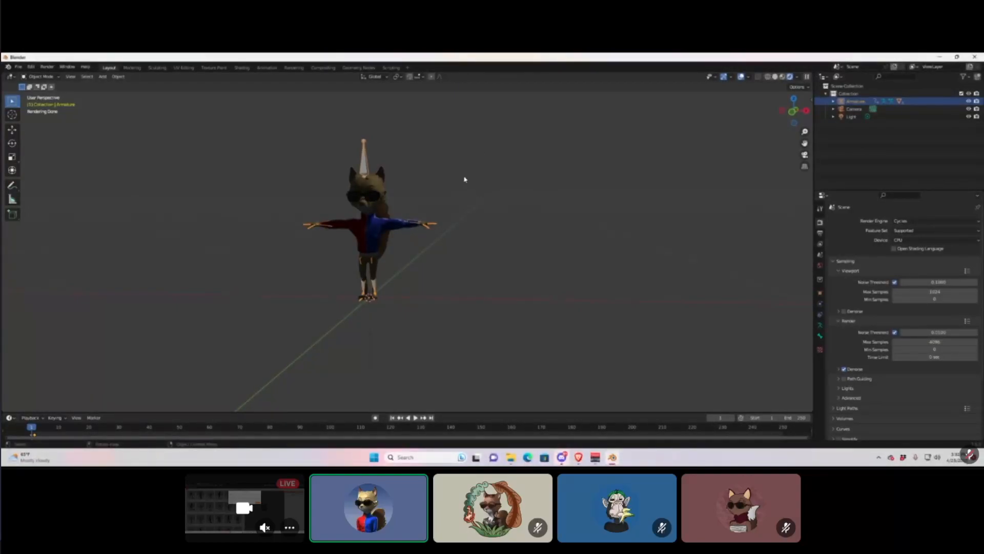
pyautogui.moveTo(486, 184); pyautogui.dragTo(461, 161, button='middle')
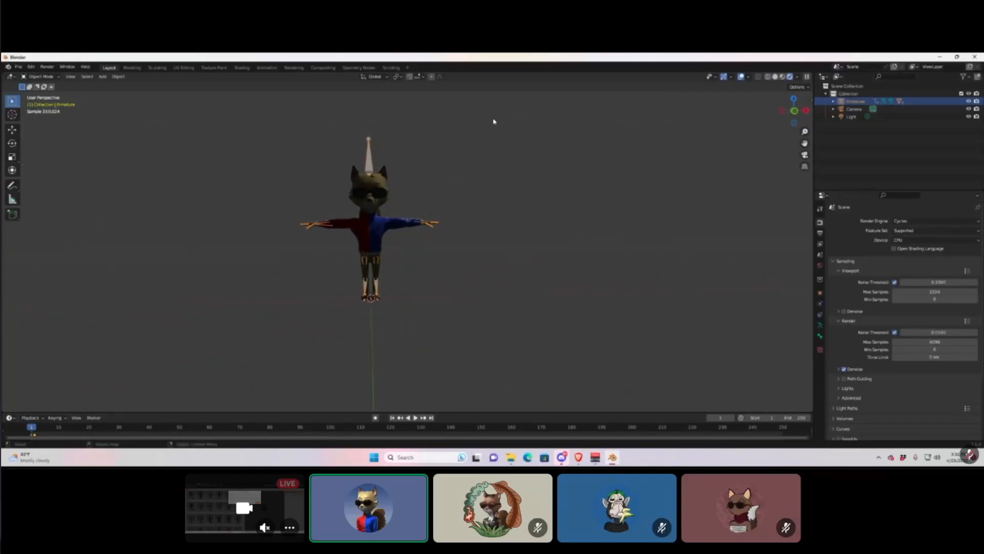
# Return to Material Preview, reframe the view on the fox and reselect its armature.
pyautogui.click(783, 77)
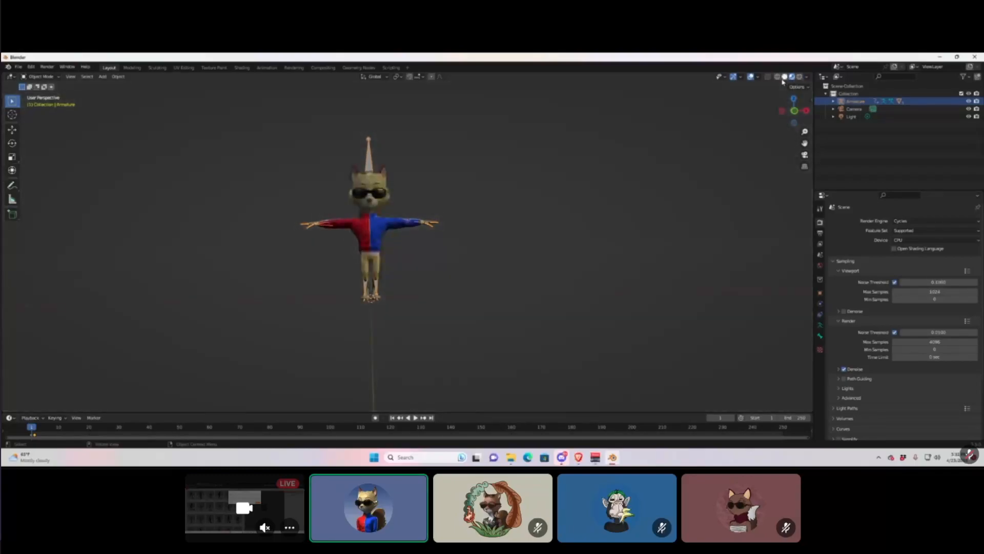
pyautogui.moveTo(444, 238); pyautogui.dragTo(401, 210, button='middle')
pyautogui.scroll(3, 432, 242)
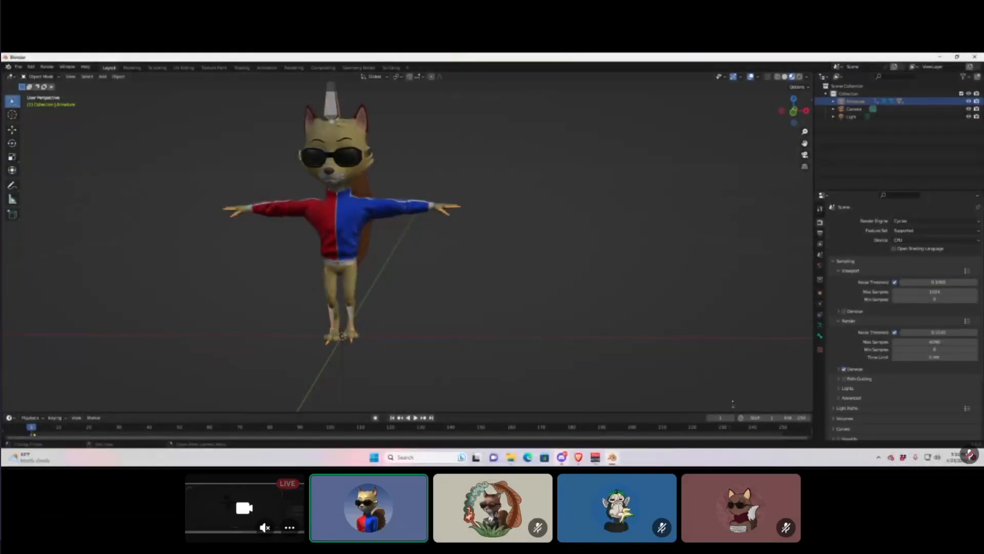
pyautogui.moveTo(391, 288)
pyautogui.mouseDown(button='middle')
pyautogui.moveTo(402, 270)
pyautogui.moveTo(424, 330)
pyautogui.moveTo(390, 298)
pyautogui.mouseUp(button='middle')
pyautogui.click(415, 149)
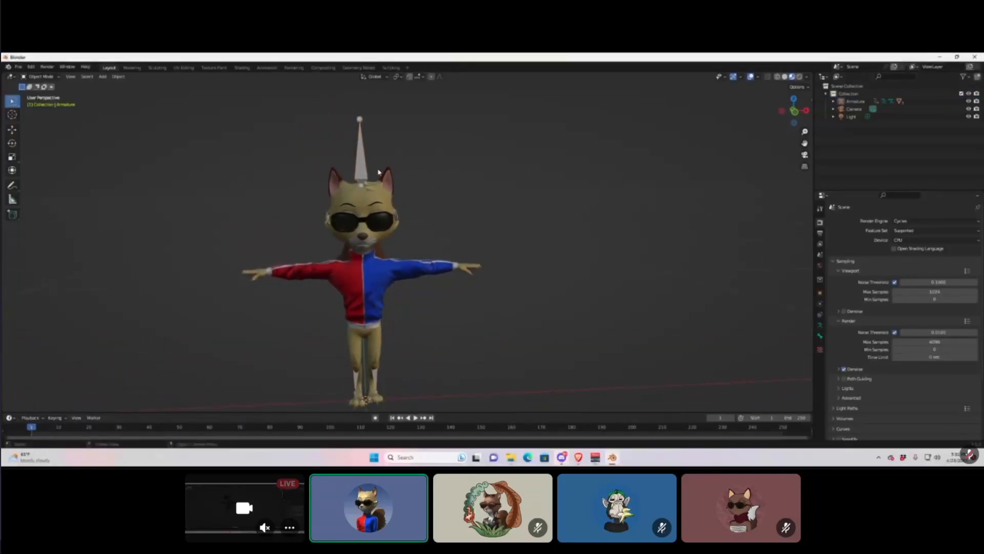
pyautogui.click(363, 167)
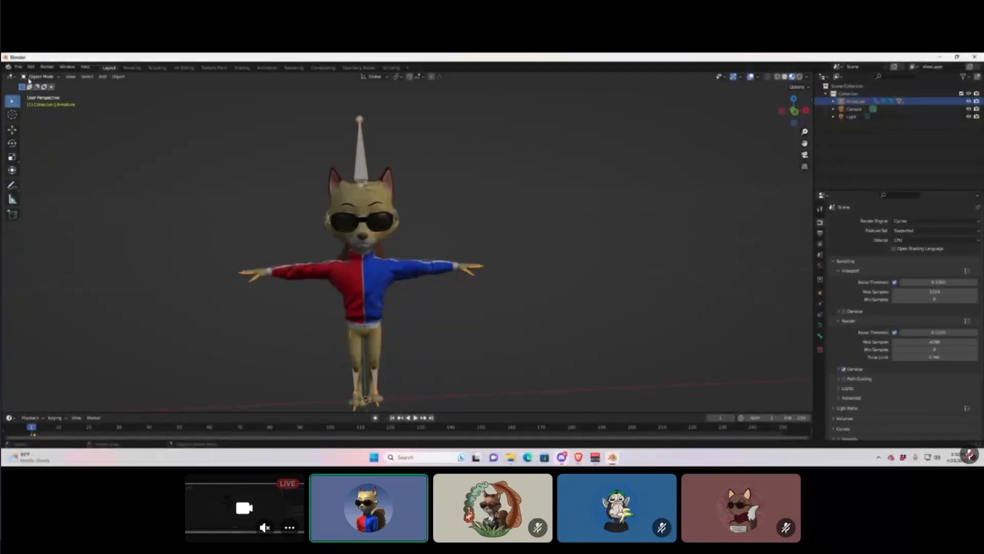
# Switch the armature into Edit Mode and zoom out to see the whole character.
pyautogui.click(48, 76)
pyautogui.click(40, 76)
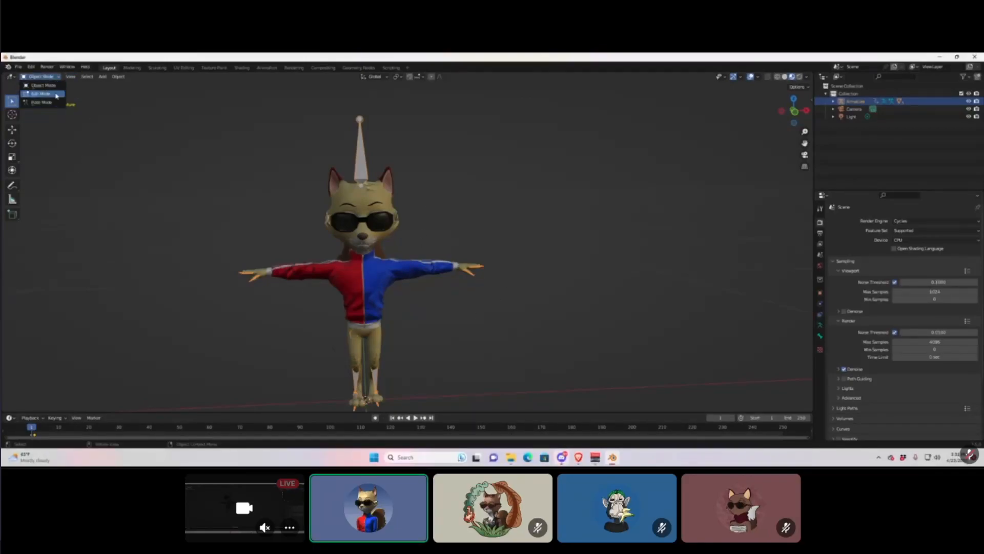
pyautogui.click(41, 93)
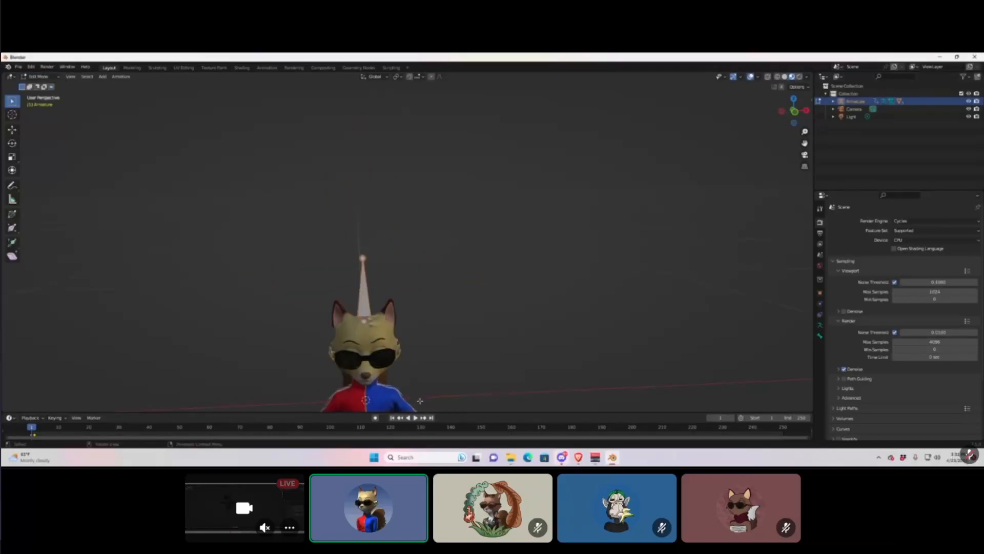
pyautogui.scroll(-3, 418, 395)
pyautogui.moveTo(393, 322); pyautogui.dragTo(388, 319, button='middle')
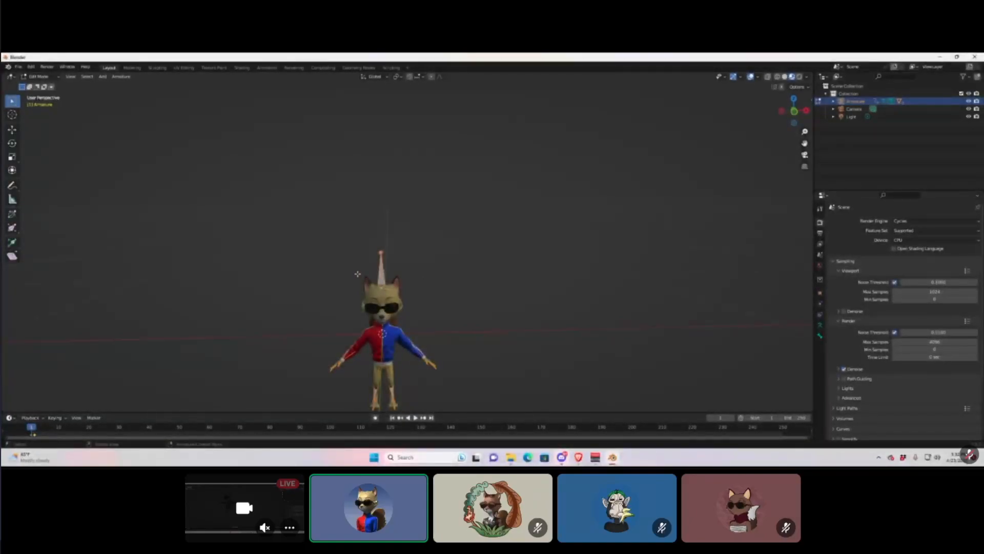
pyautogui.click(39, 76)
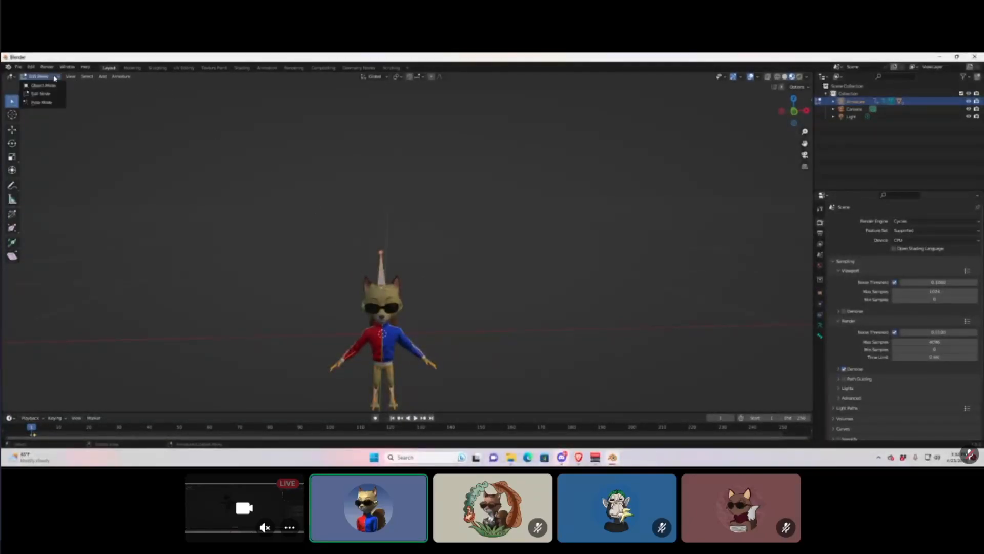
# Put the armature in Pose Mode and orbit to inspect the character's side.
pyautogui.click(45, 102)
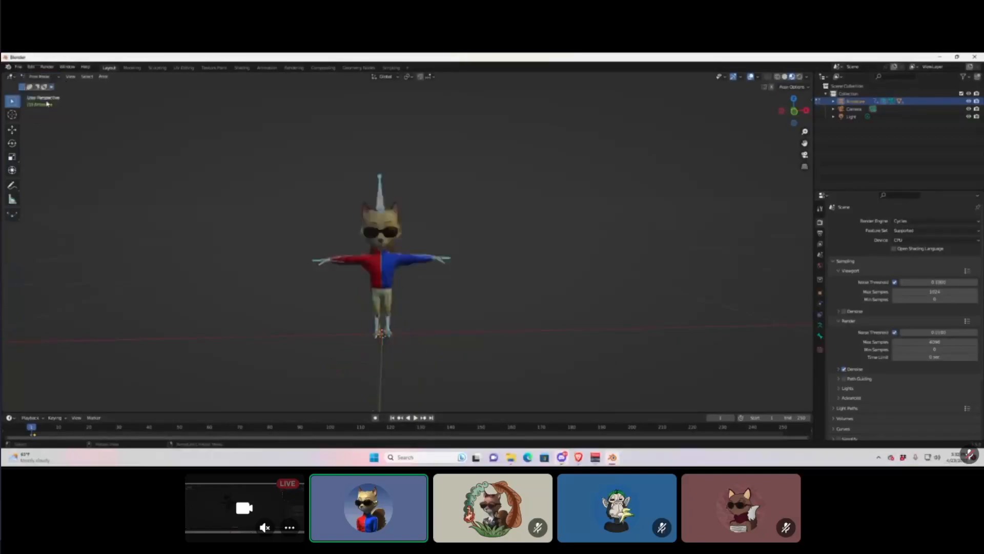
pyautogui.click(39, 76)
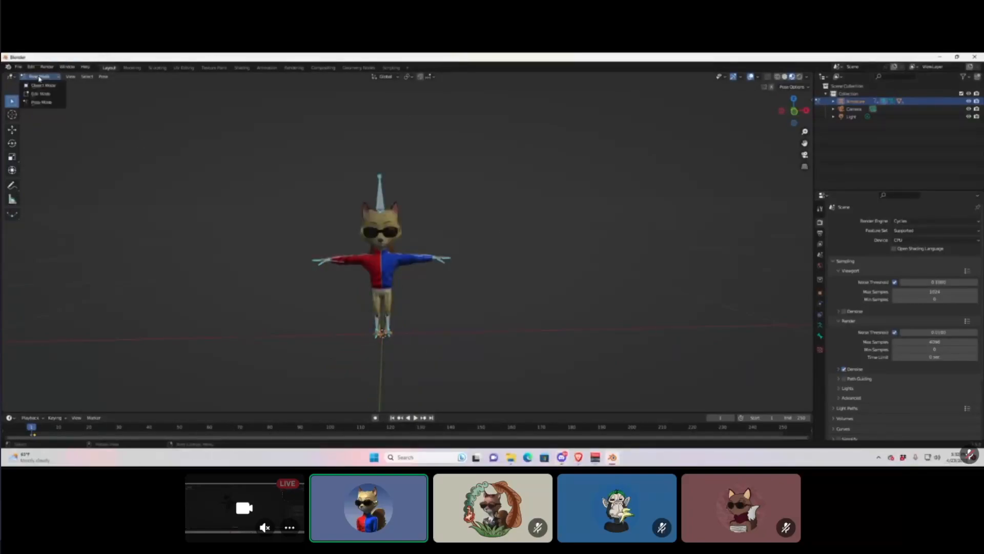
pyautogui.click(45, 102)
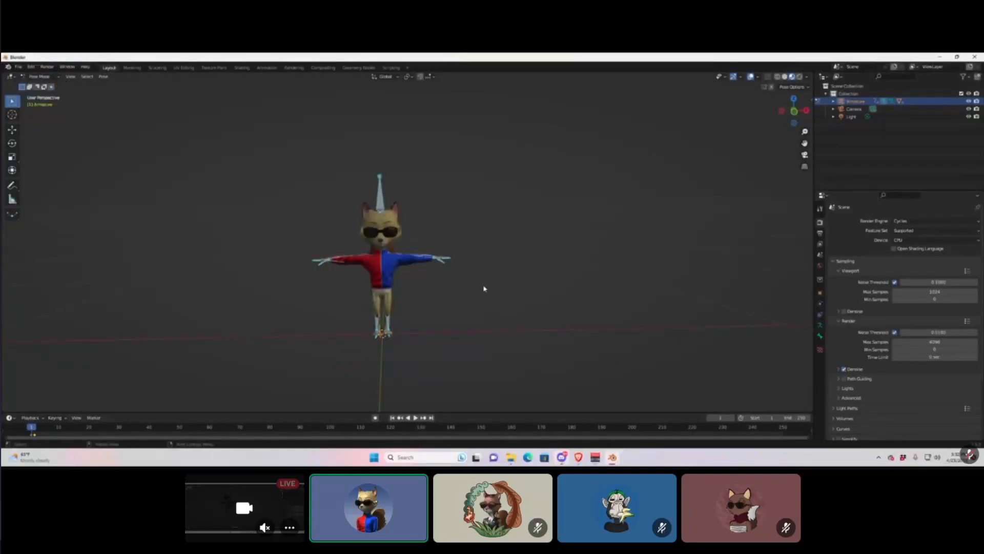
pyautogui.scroll(1, 462, 289)
pyautogui.scroll(2, 463, 283)
pyautogui.moveTo(463, 283); pyautogui.dragTo(491, 261, button='middle')
pyautogui.scroll(-3, 454, 264)
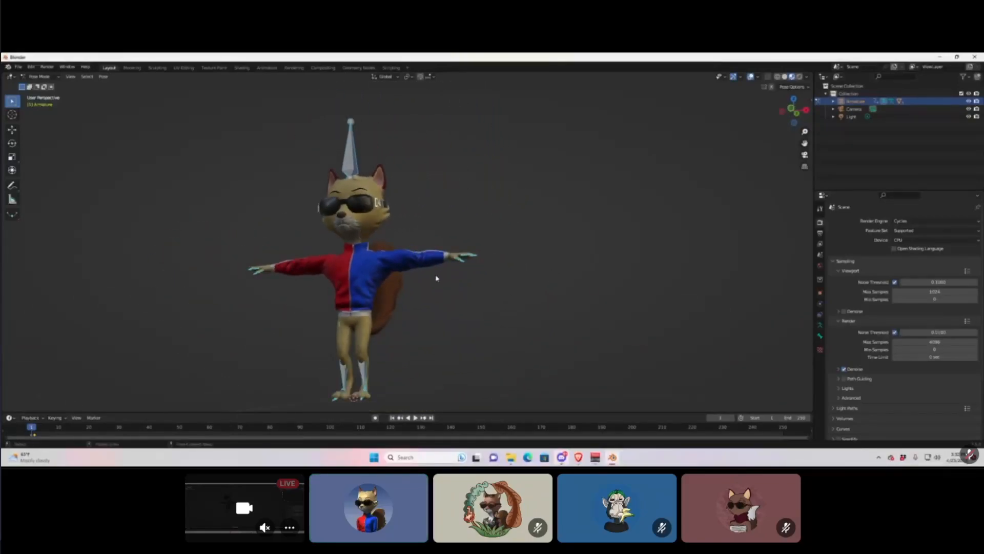
# Toggle X-ray several times, leaving it on so the bones show through the body.
pyautogui.click(768, 79)
pyautogui.moveTo(792, 109); pyautogui.dragTo(853, 112)
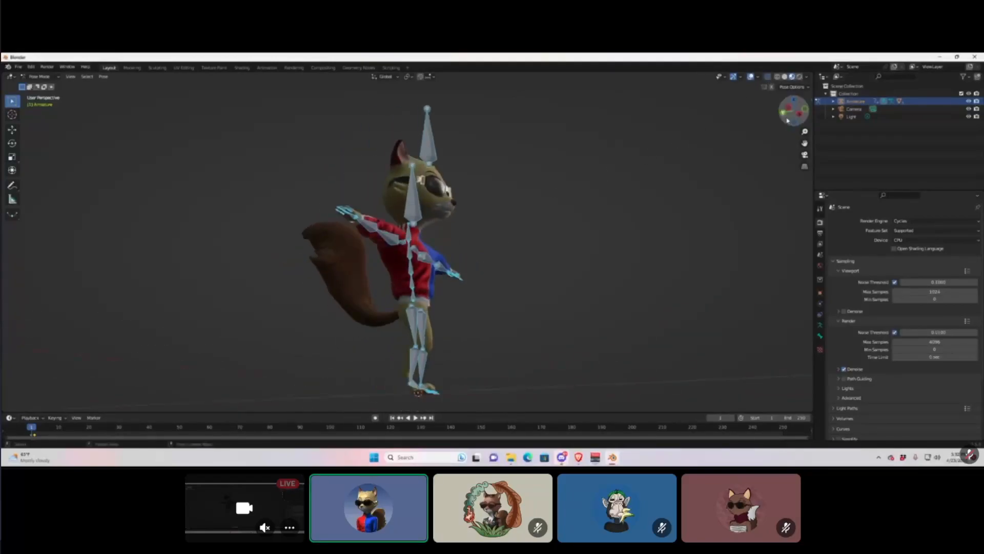
pyautogui.click(768, 80)
pyautogui.click(768, 80)
pyautogui.click(768, 79)
pyautogui.click(769, 78)
pyautogui.click(769, 79)
pyautogui.click(769, 79)
pyautogui.click(769, 79)
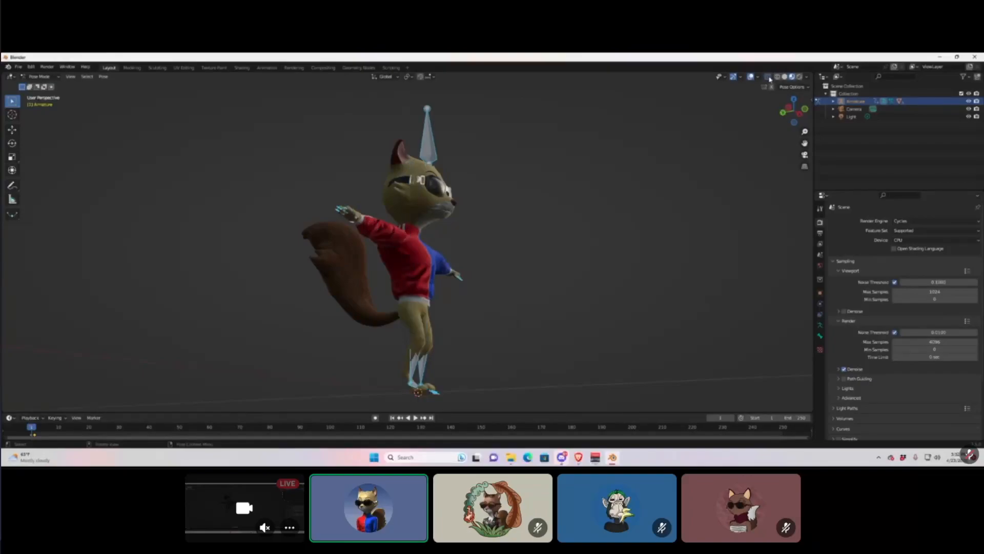
pyautogui.click(769, 79)
# Orbit to front and three-quarter views of the rig showing through the fox.
pyautogui.moveTo(589, 241); pyautogui.dragTo(459, 256, button='middle')
pyautogui.scroll(3, 462, 226)
pyautogui.scroll(-5, 458, 256)
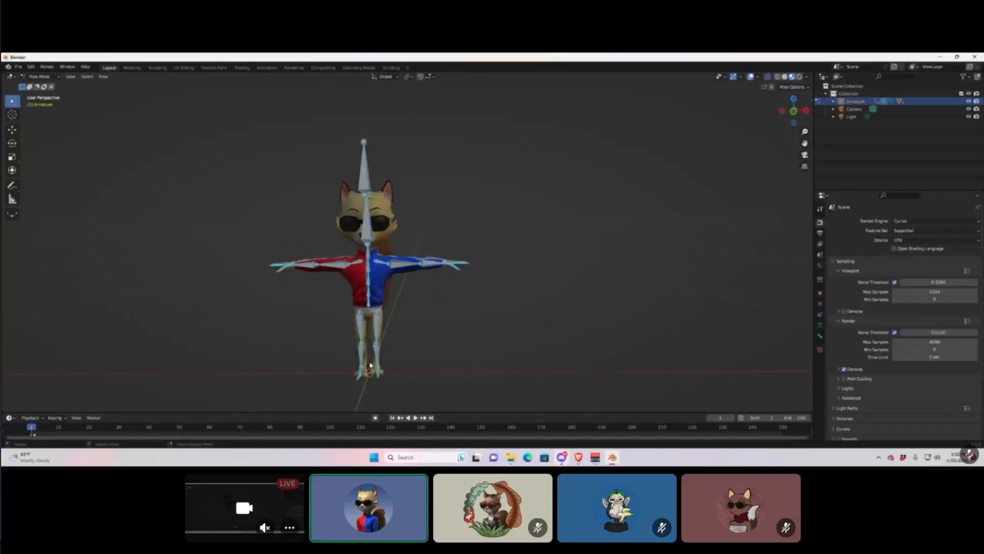
pyautogui.moveTo(378, 340); pyautogui.dragTo(400, 347, button='middle')
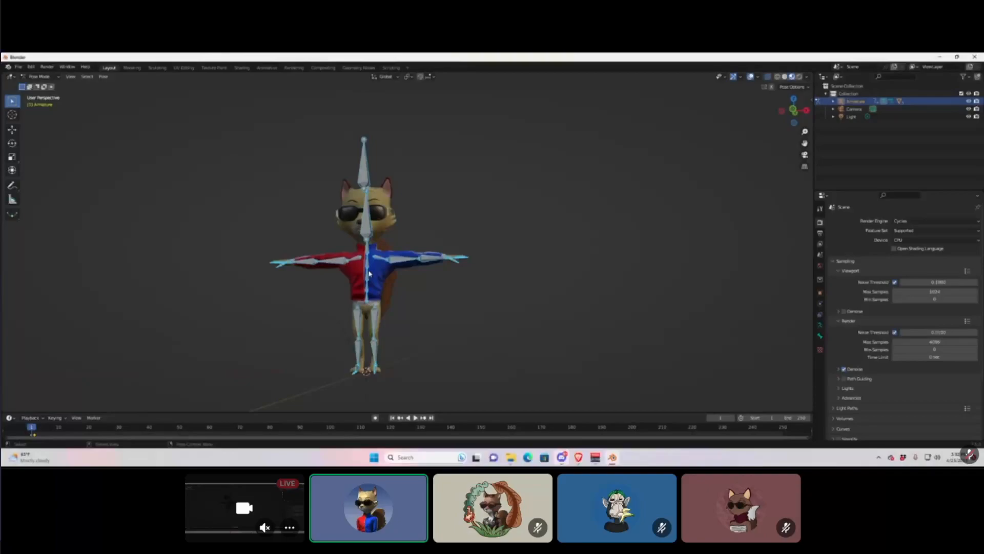
pyautogui.moveTo(404, 305); pyautogui.dragTo(409, 315, button='middle')
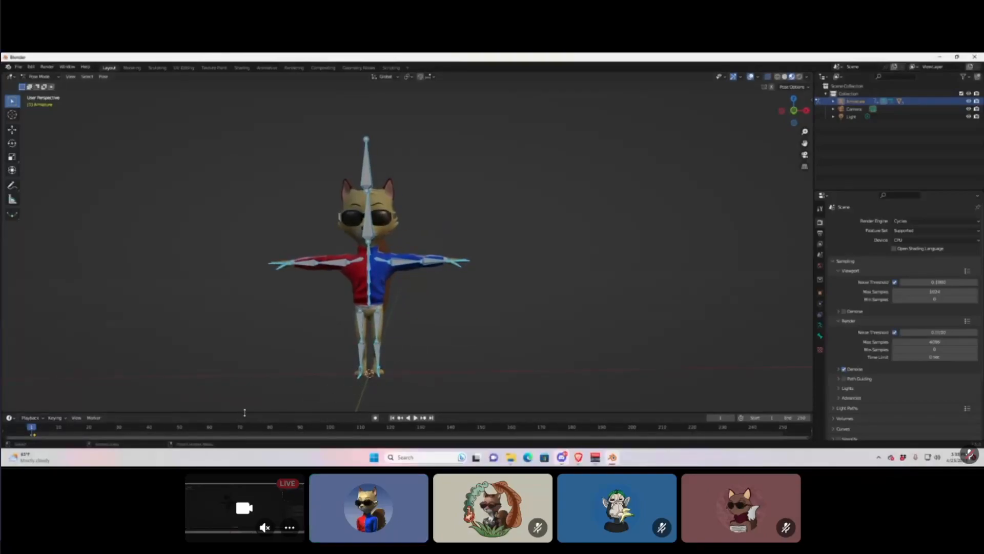
# Make the timeline area taller and select the HeadTop_End and head bones.
pyautogui.moveTo(245, 412); pyautogui.dragTo(266, 365)
pyautogui.click(367, 147)
pyautogui.click(367, 147)
pyautogui.click(362, 202)
# Inspect the LeftArm, chest and red-sleeved arm bones, then select all bones with A.
pyautogui.click(395, 239)
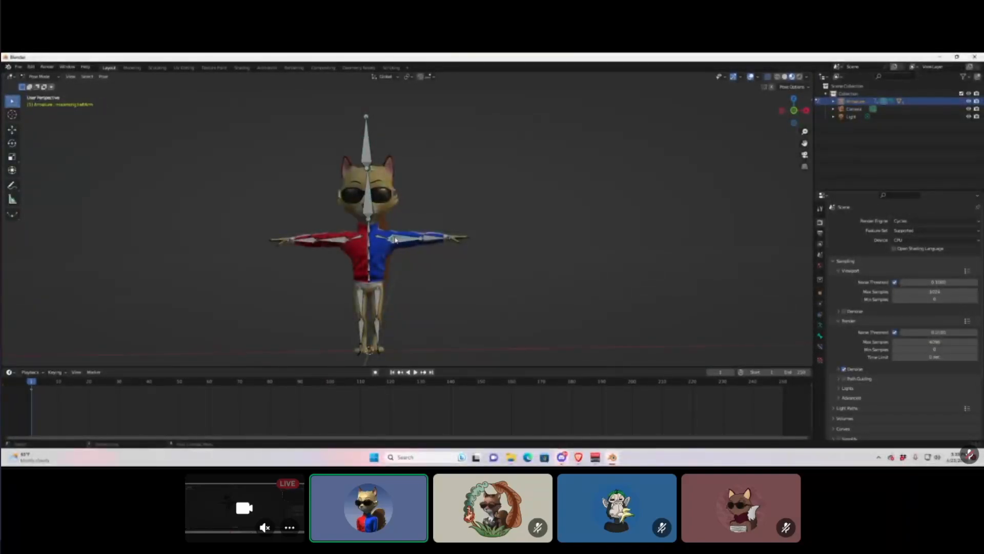
pyautogui.click(356, 238)
pyautogui.click(331, 240)
pyautogui.click(402, 241)
pyautogui.click(364, 159)
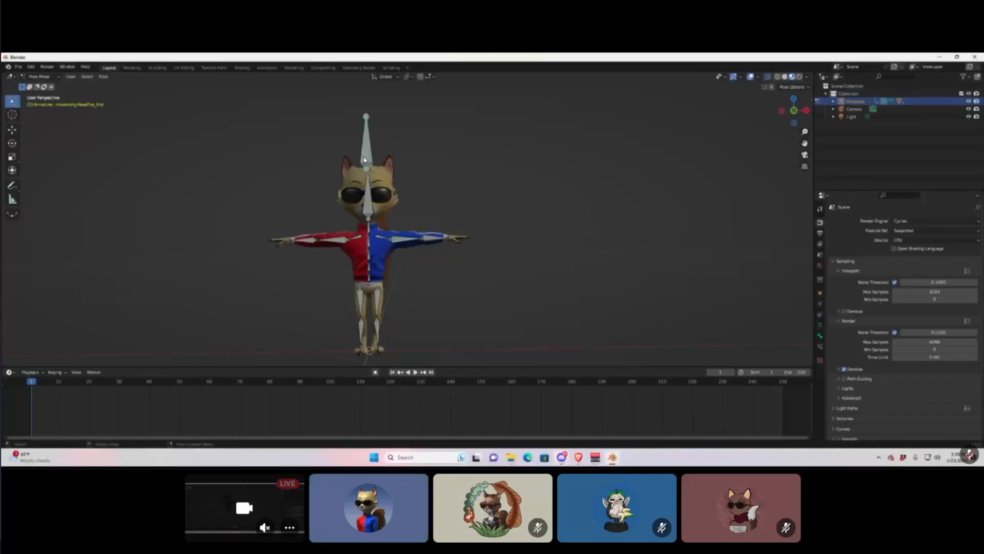
pyautogui.press('a')
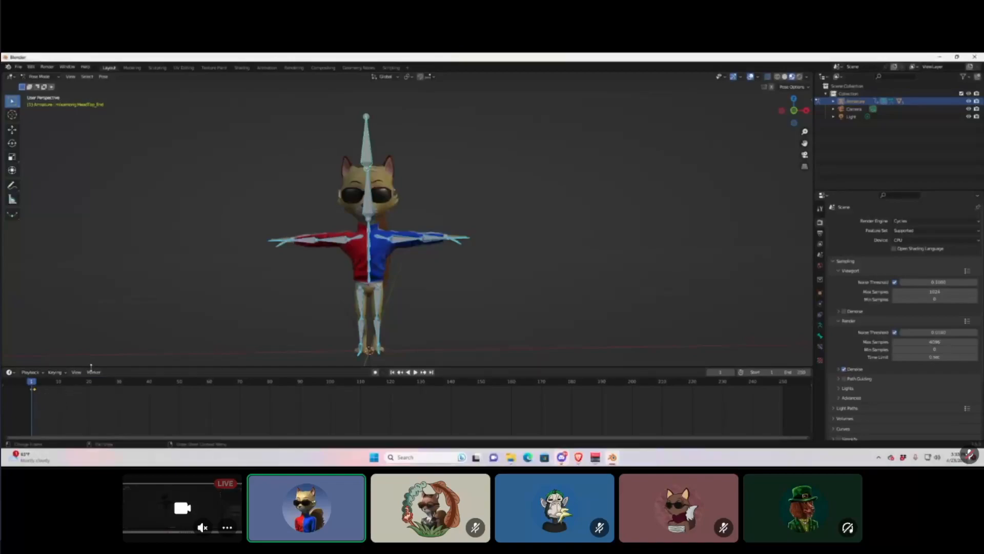
# Delete the armature's keyframes from the timeline, deselect all bones, and select LeftArm.
pyautogui.rightClick(36, 393)
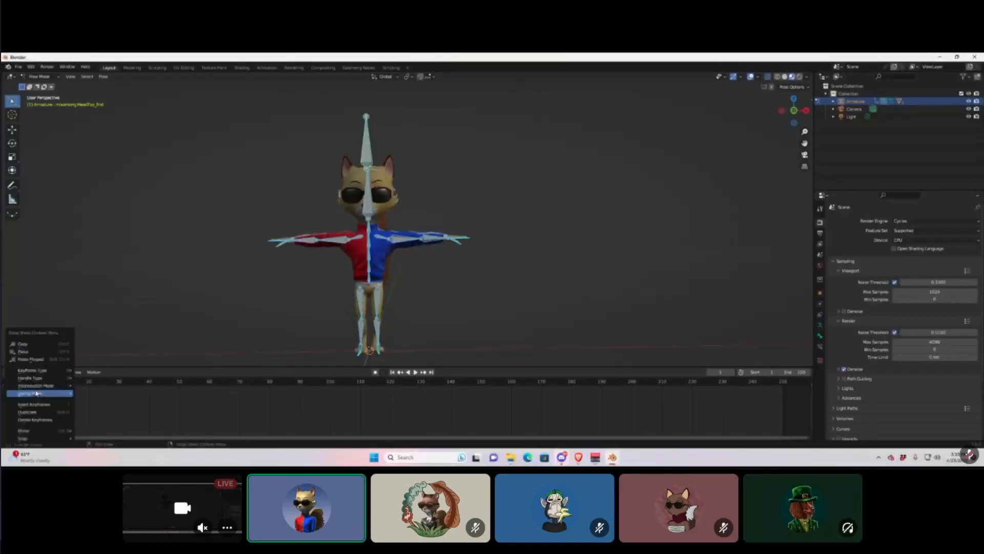
pyautogui.click(40, 421)
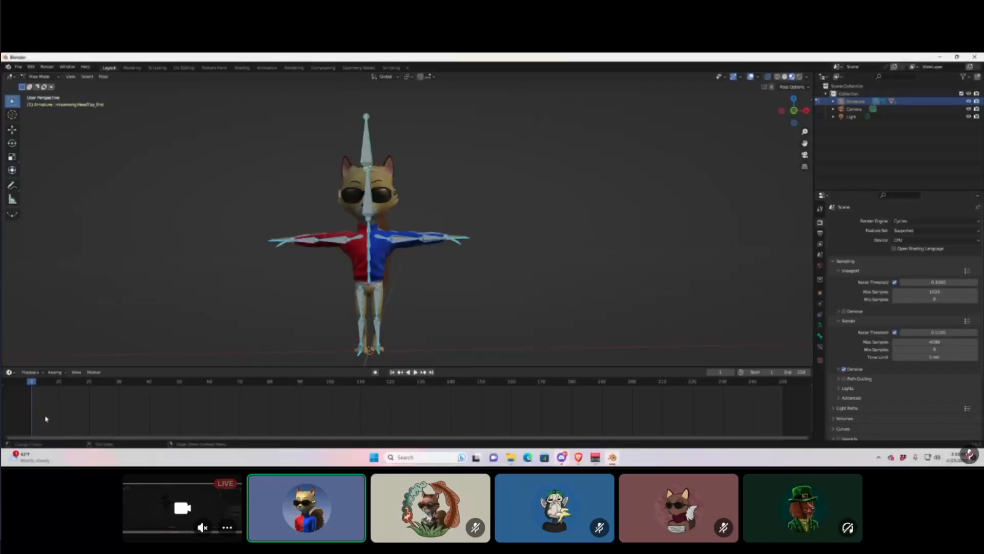
pyautogui.rightClick(32, 394)
pyautogui.click(464, 200)
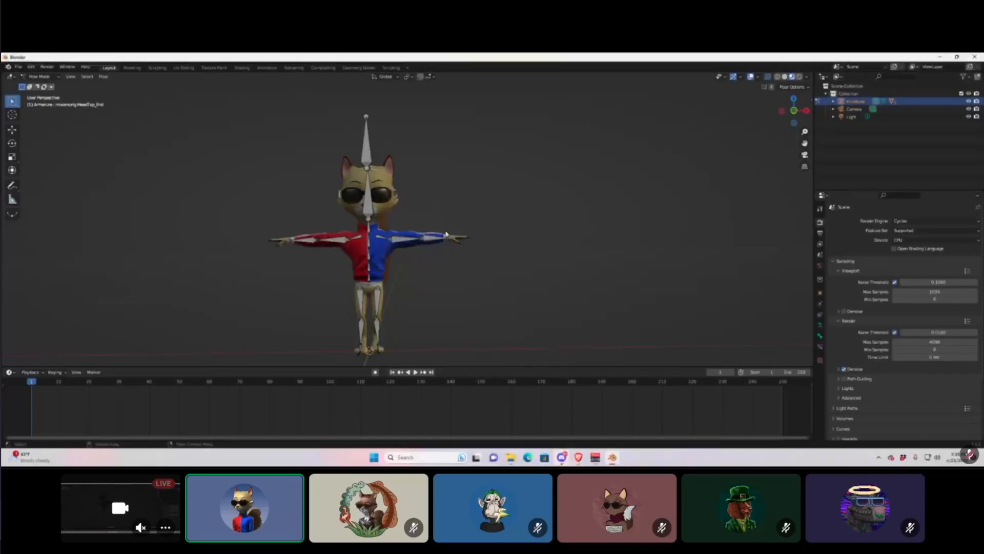
pyautogui.click(398, 241)
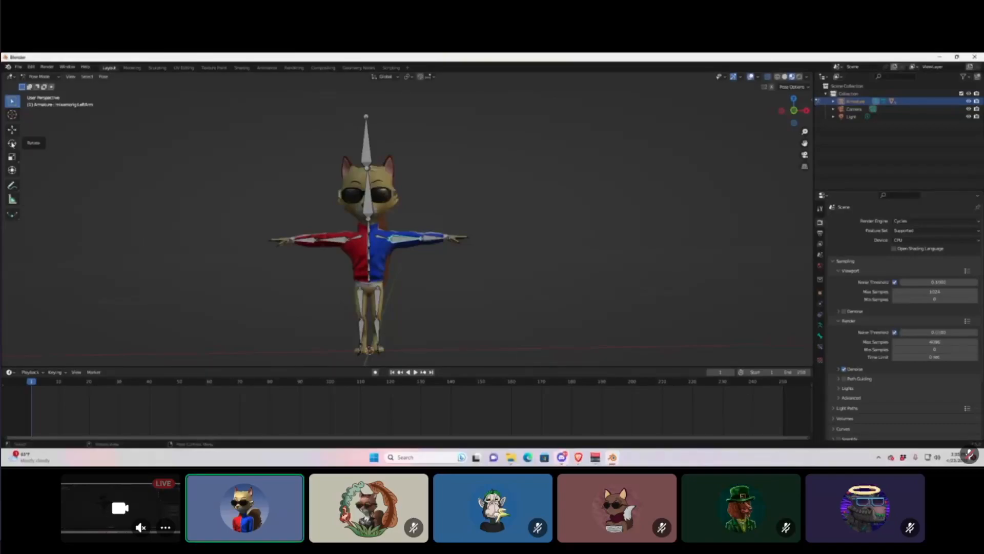
# Test-rotate the blue-sleeved arm down toward the hip and back to horizontal.
pyautogui.click(13, 144)
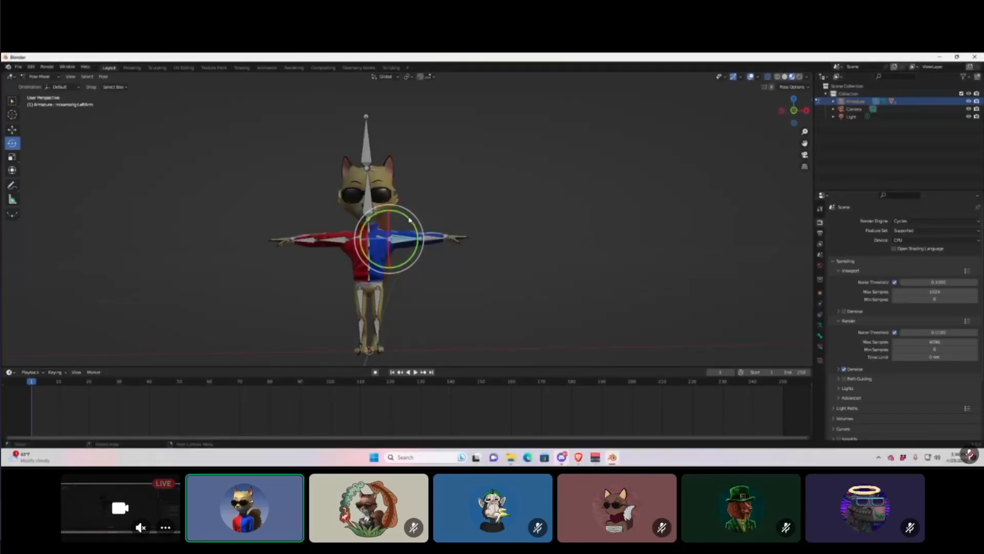
pyautogui.moveTo(410, 221); pyautogui.dragTo(493, 228)
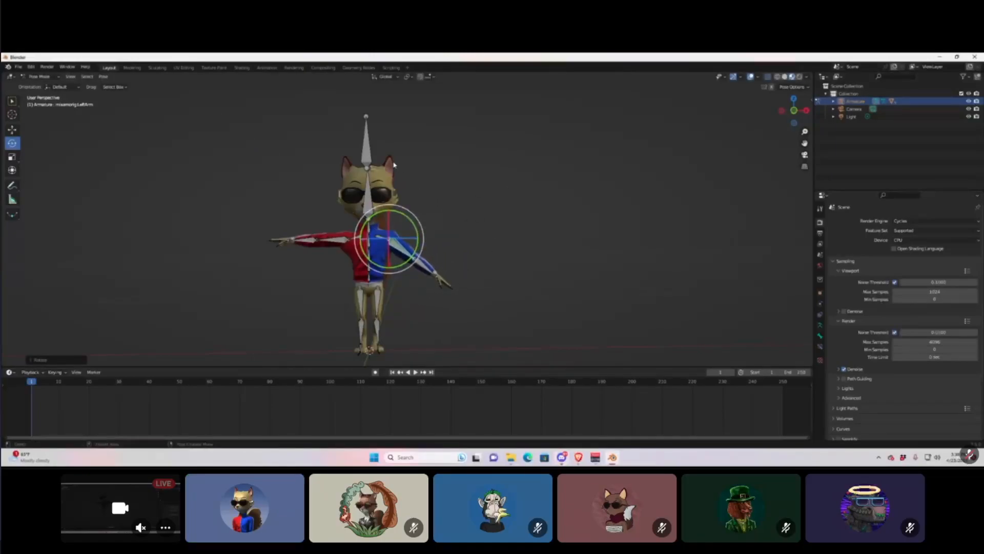
pyautogui.click(369, 158)
pyautogui.click(369, 159)
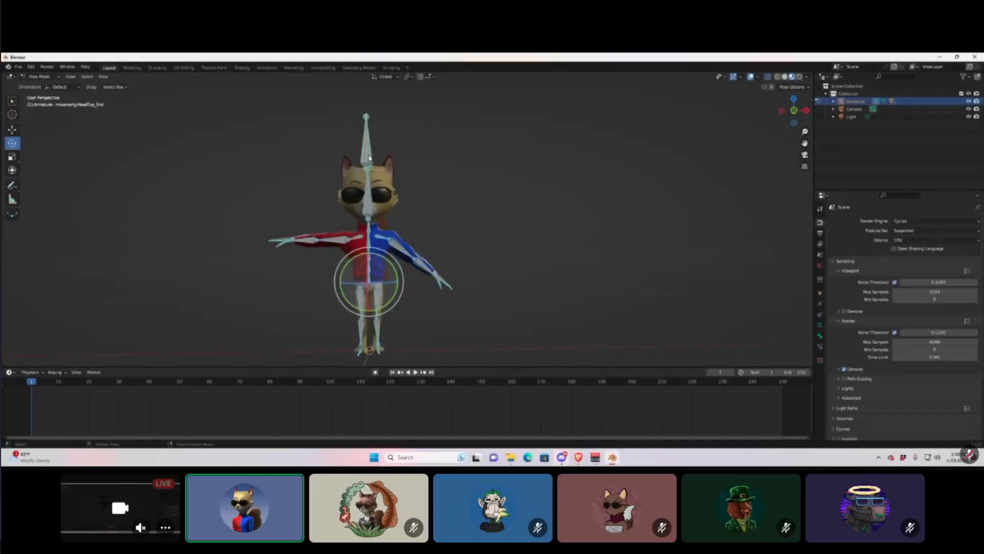
pyautogui.rightClick(371, 160)
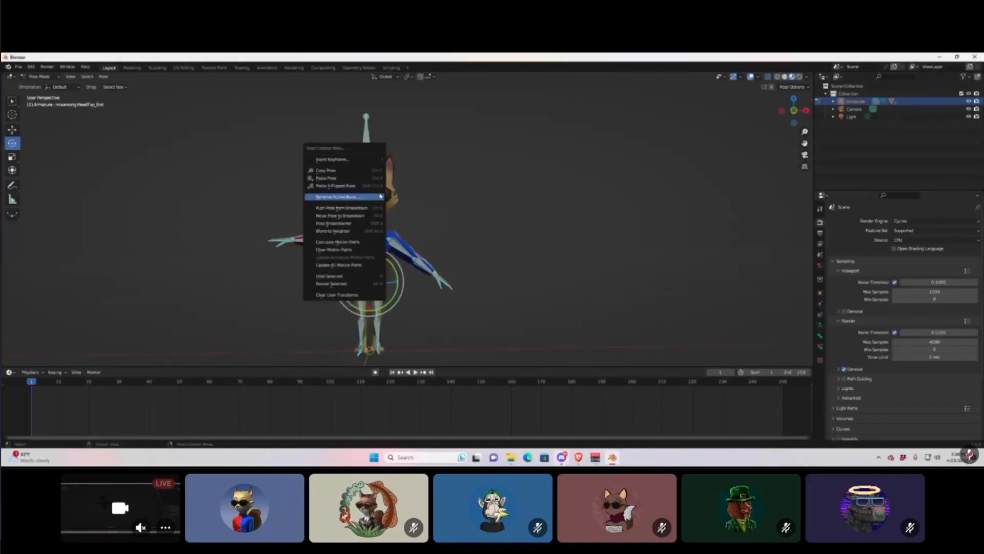
pyautogui.click(426, 214)
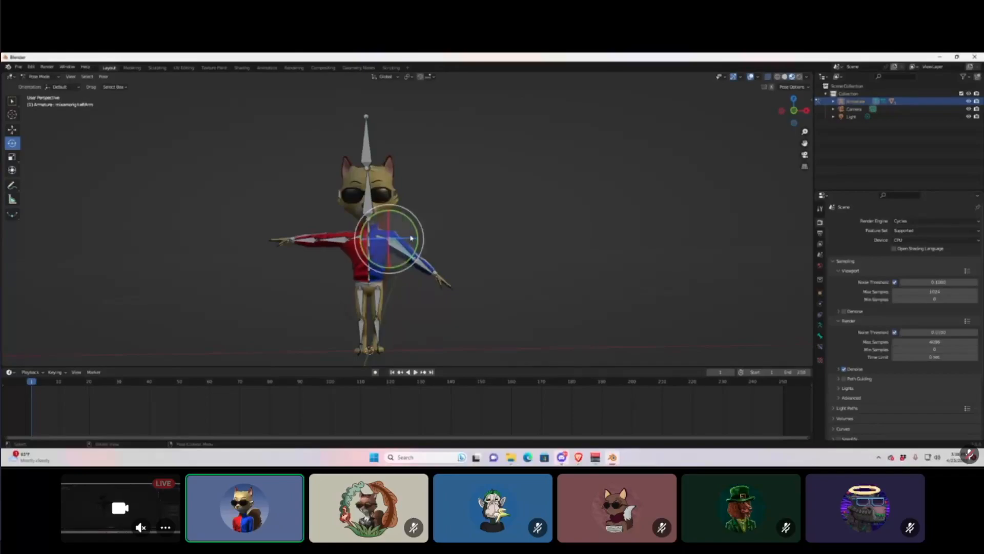
pyautogui.moveTo(411, 237); pyautogui.dragTo(419, 199)
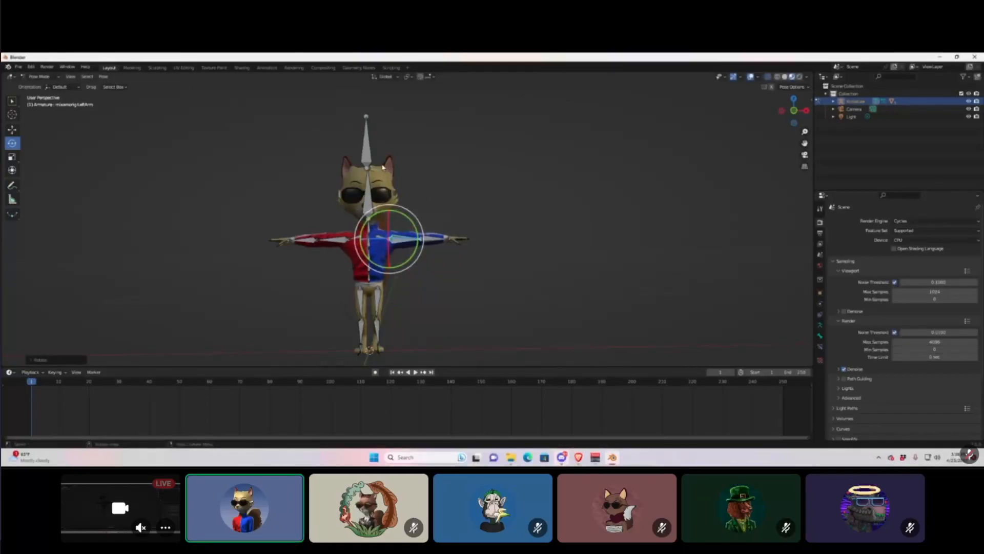
pyautogui.click(372, 157)
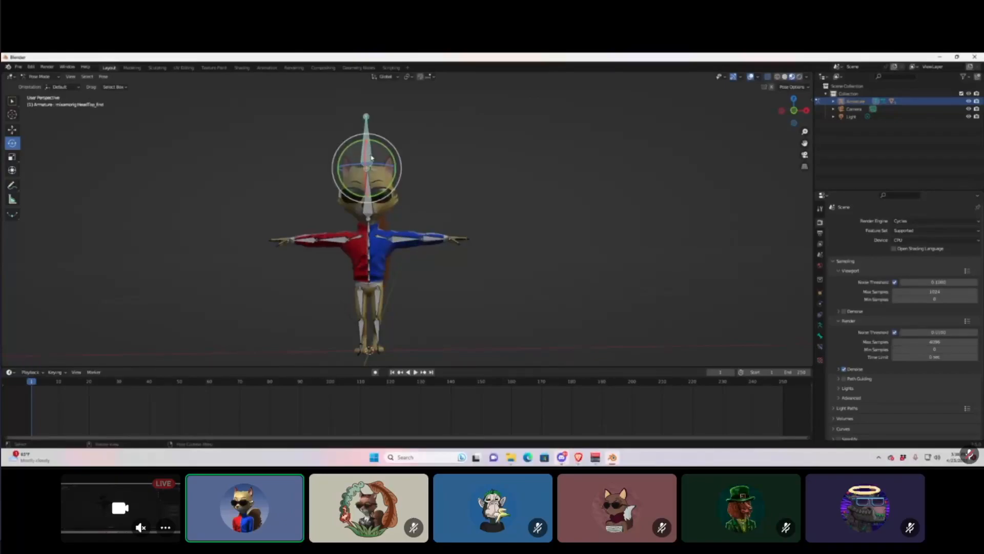
# Select all bones and insert a Location, Rotation & Scale keyframe at frame 1.
pyautogui.press('a')
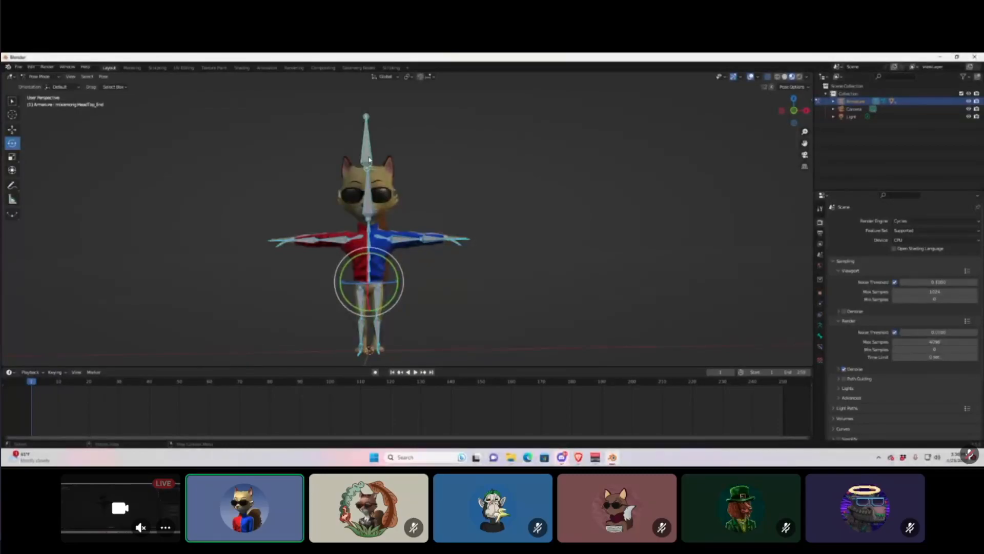
pyautogui.rightClick(370, 159)
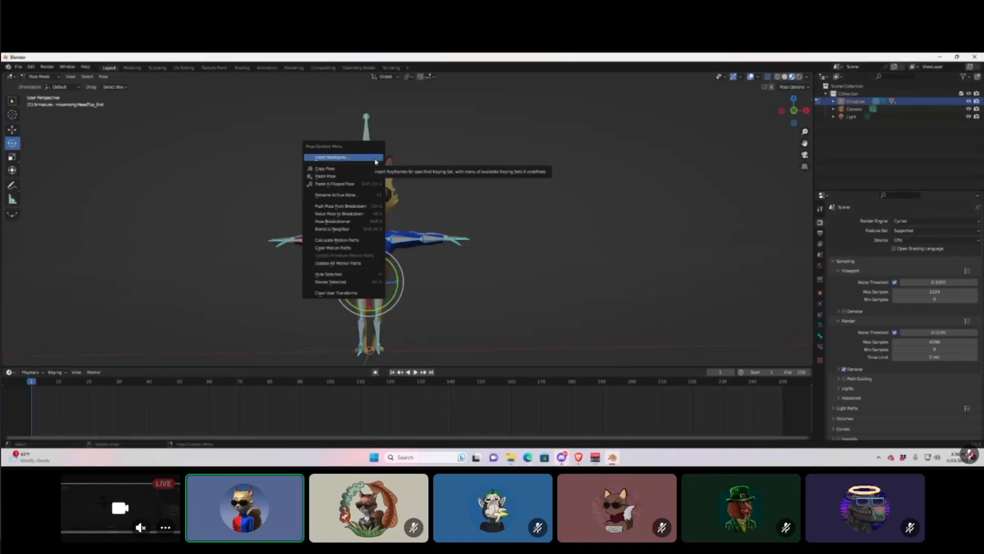
pyautogui.click(375, 160)
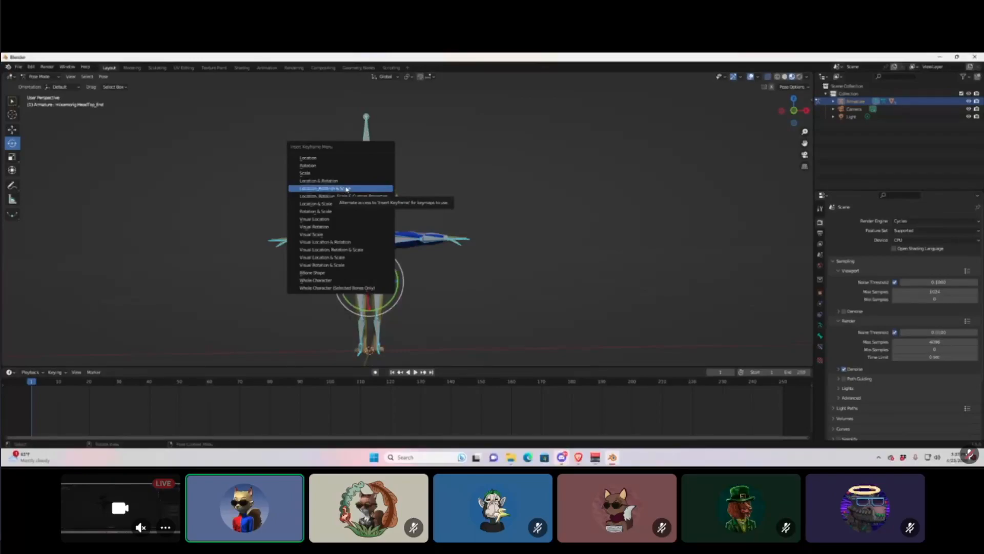
pyautogui.click(346, 189)
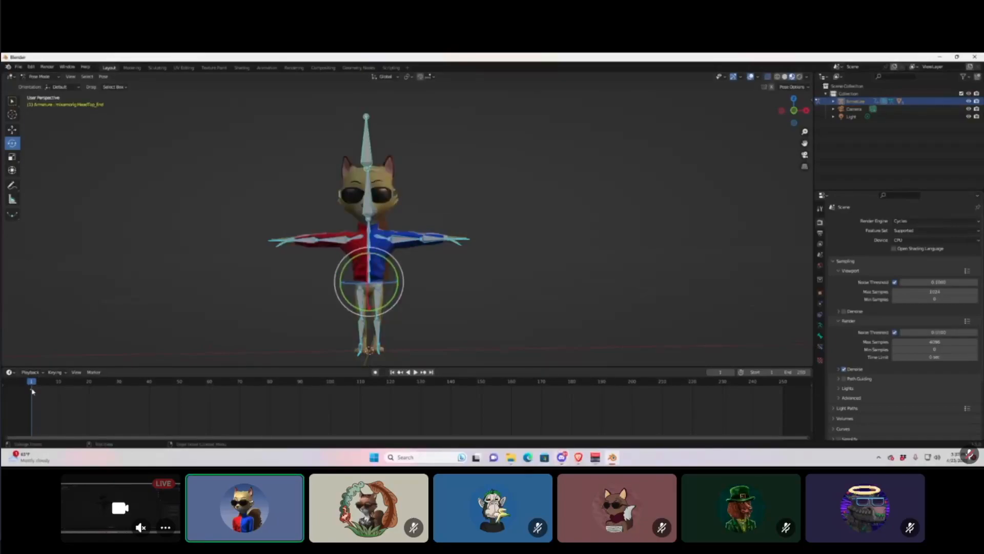
# At frame 10, rotate the LeftArm bone down about 39°.
pyautogui.moveTo(32, 384); pyautogui.dragTo(60, 388)
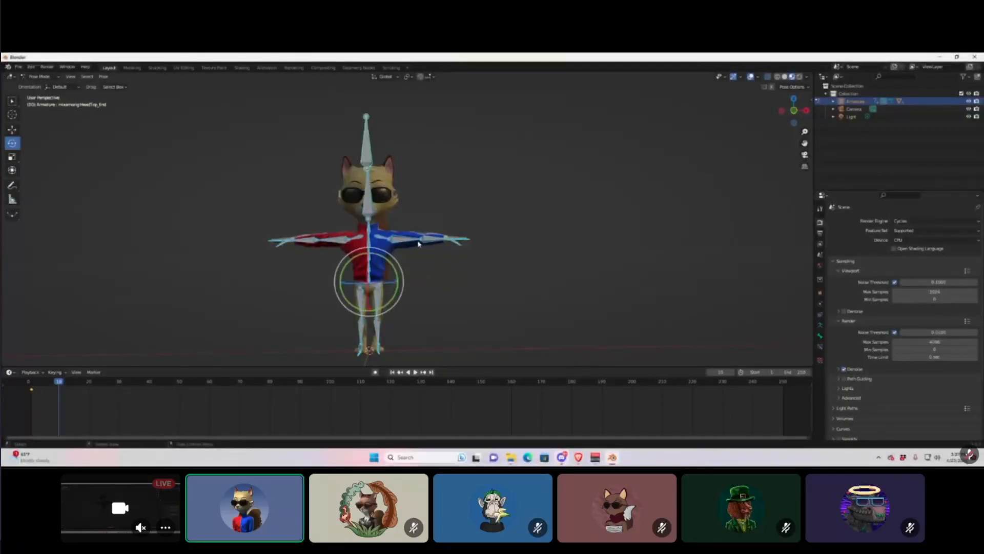
pyautogui.click(418, 238)
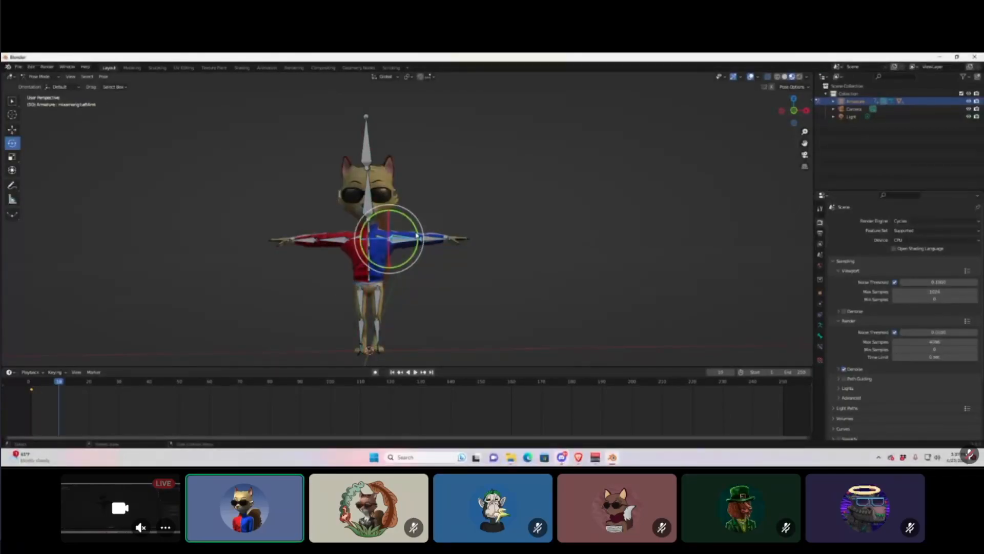
pyautogui.moveTo(417, 235); pyautogui.dragTo(405, 268)
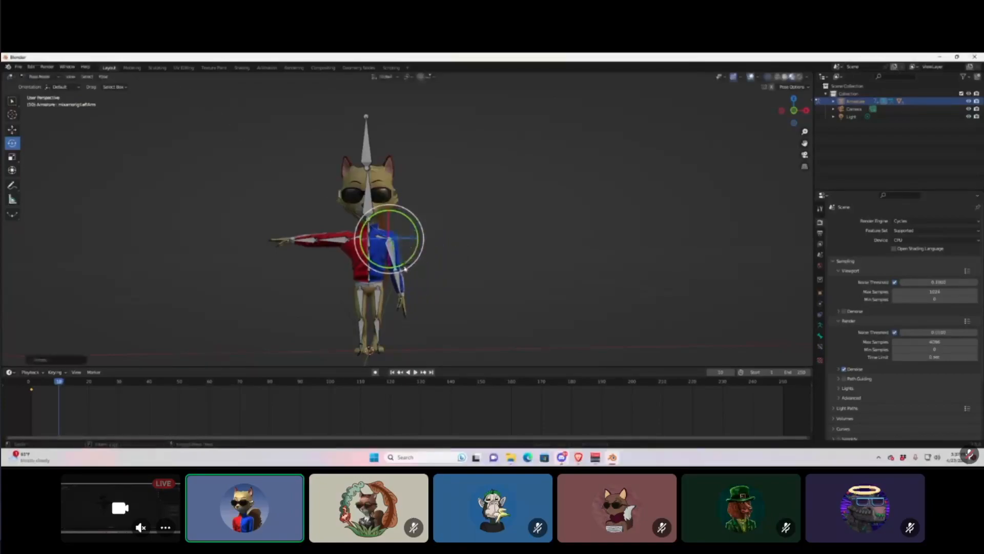
# Select all bones and insert a Location, Rotation & Scale keyframe at frame 10.
pyautogui.click(368, 162)
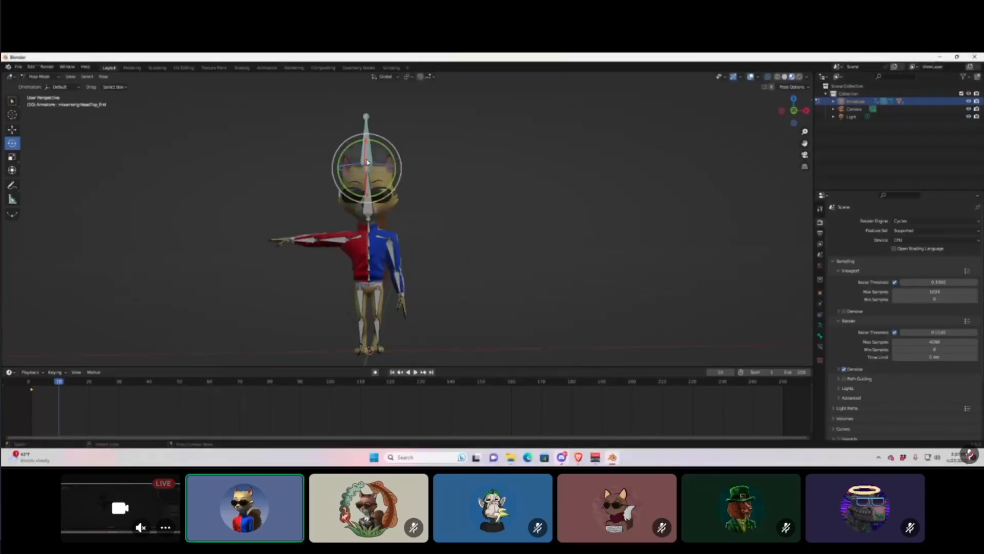
pyautogui.press('a')
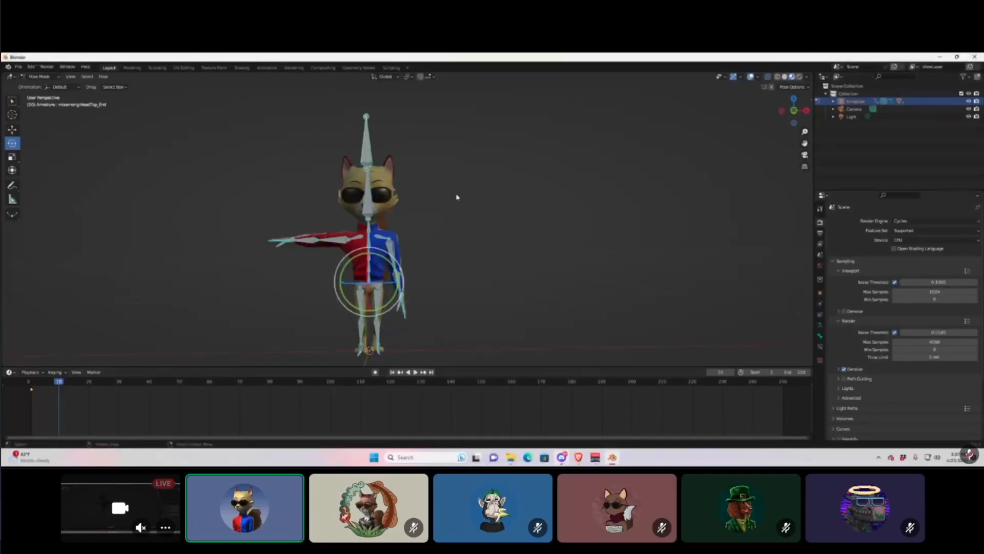
pyautogui.press('i')
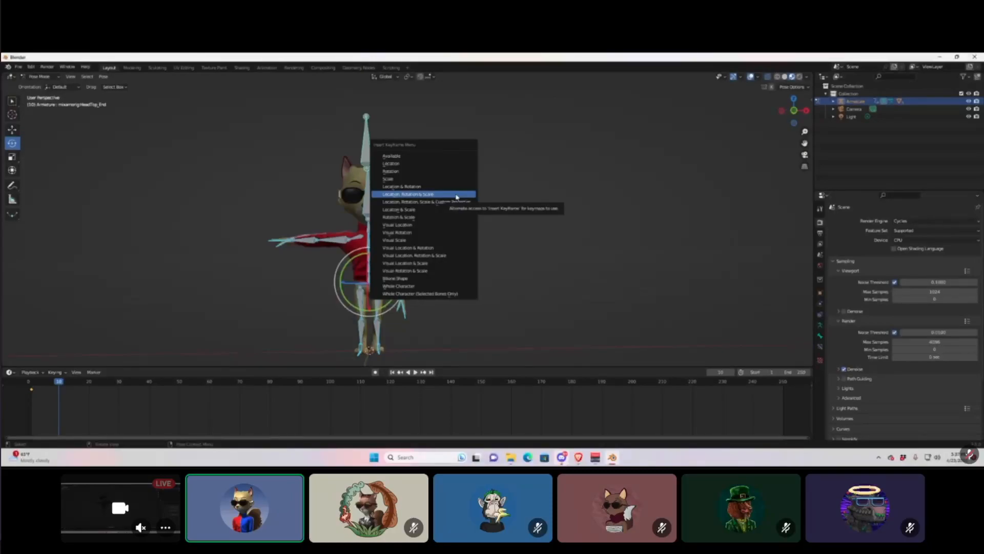
pyautogui.click(457, 196)
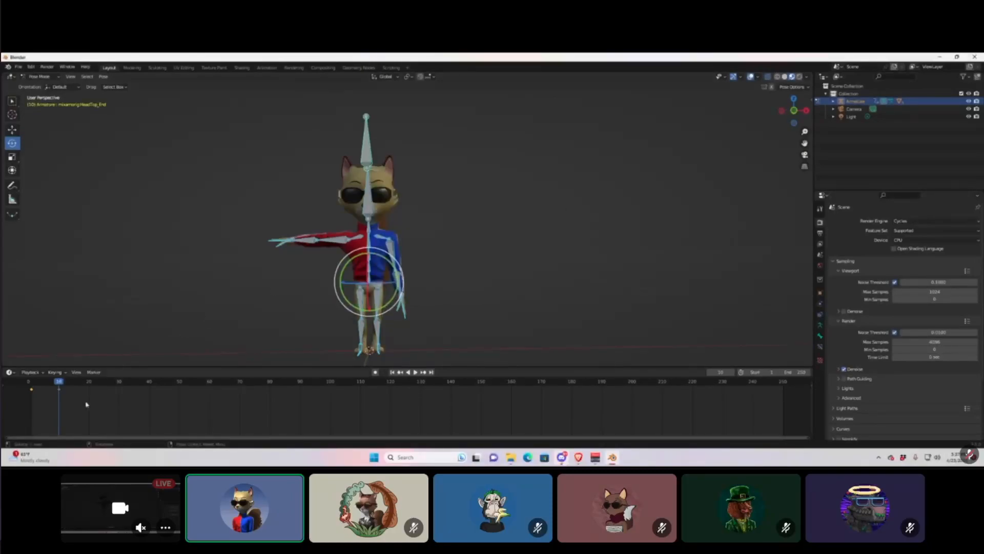
# Rewind to frame 0 and play back the arm-lowering animation.
pyautogui.moveTo(57, 380); pyautogui.dragTo(28, 380)
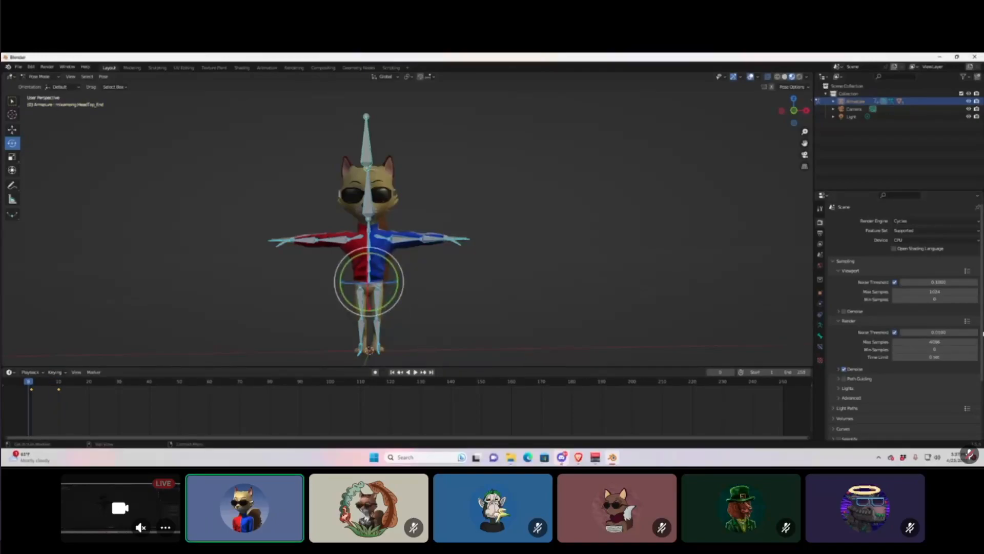
pyautogui.press('space')
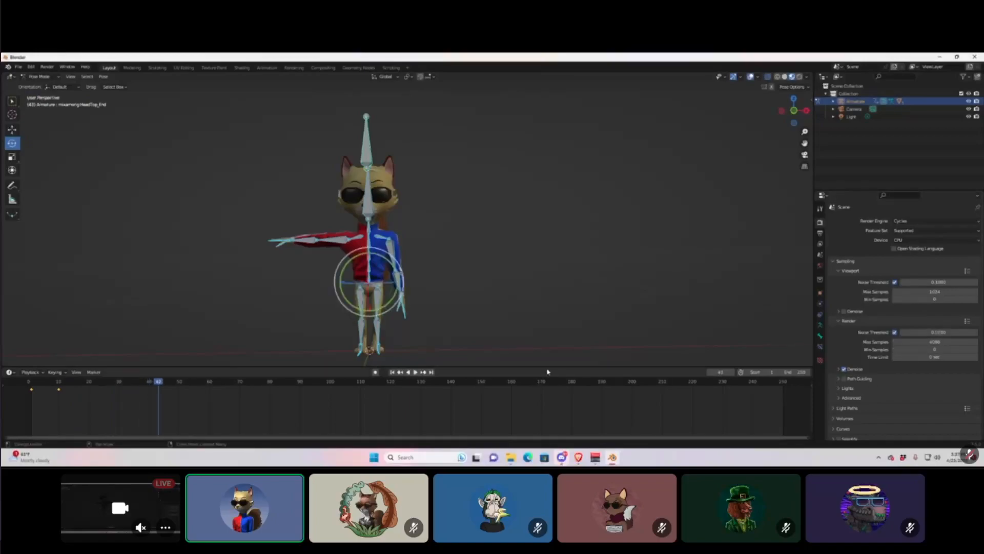
pyautogui.moveTo(159, 385); pyautogui.dragTo(27, 392)
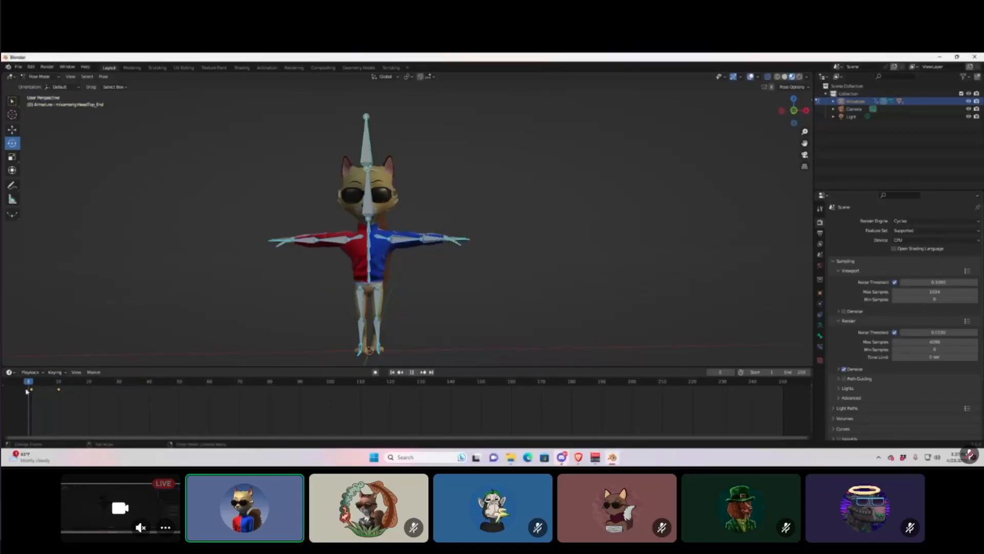
pyautogui.click(60, 389)
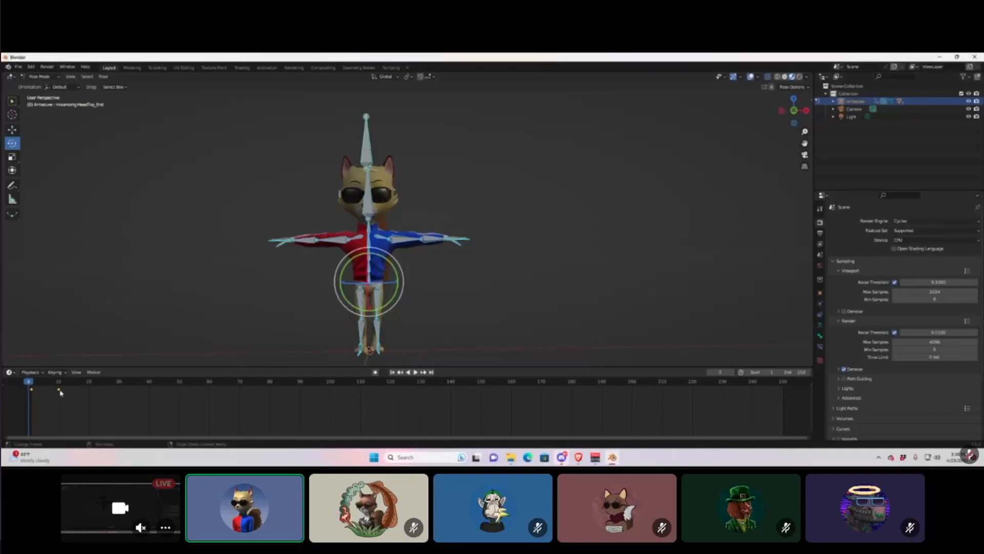
pyautogui.press('space')
pyautogui.press('space')
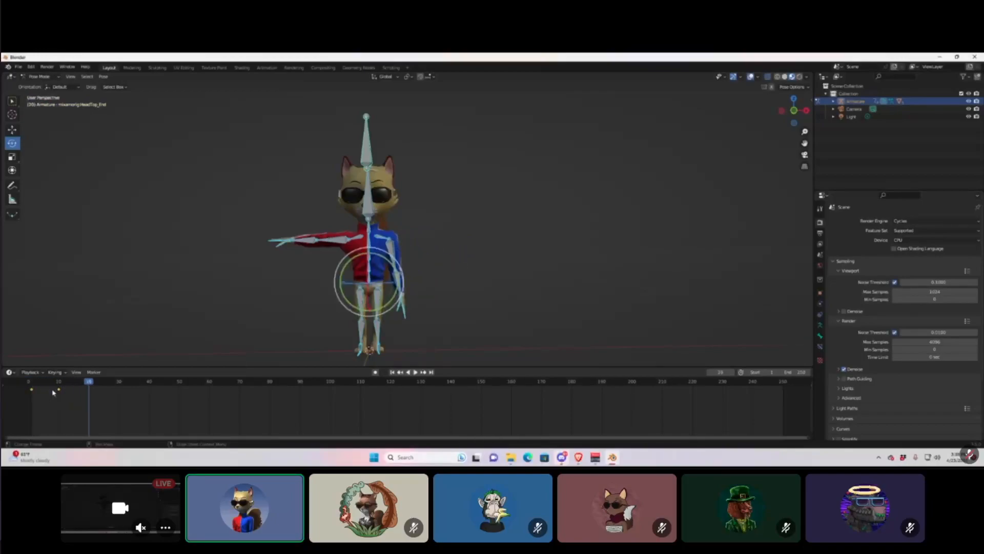
pyautogui.moveTo(88, 386); pyautogui.dragTo(27, 396)
# Delete the timeline keyframes and deselect all bones.
pyautogui.rightClick(58, 389)
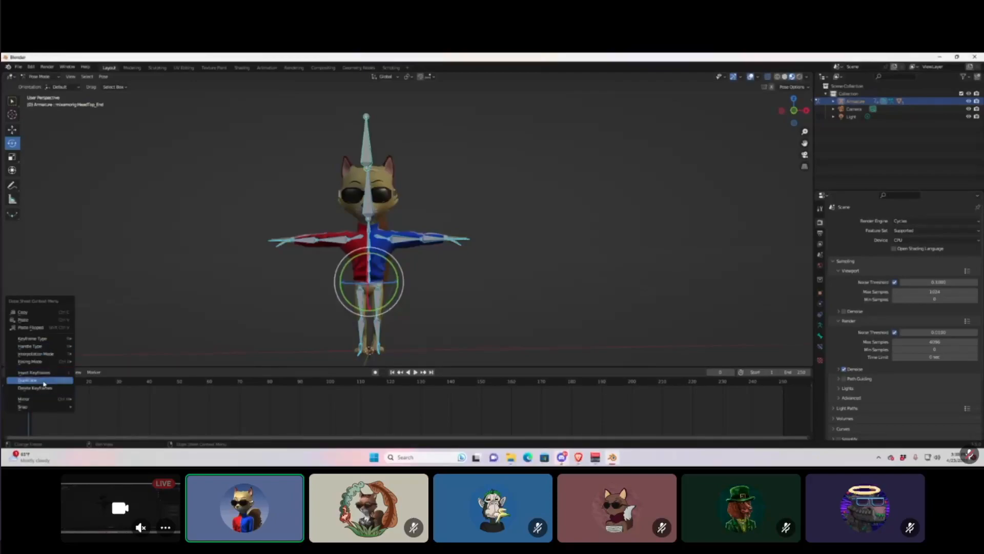
pyautogui.click(51, 389)
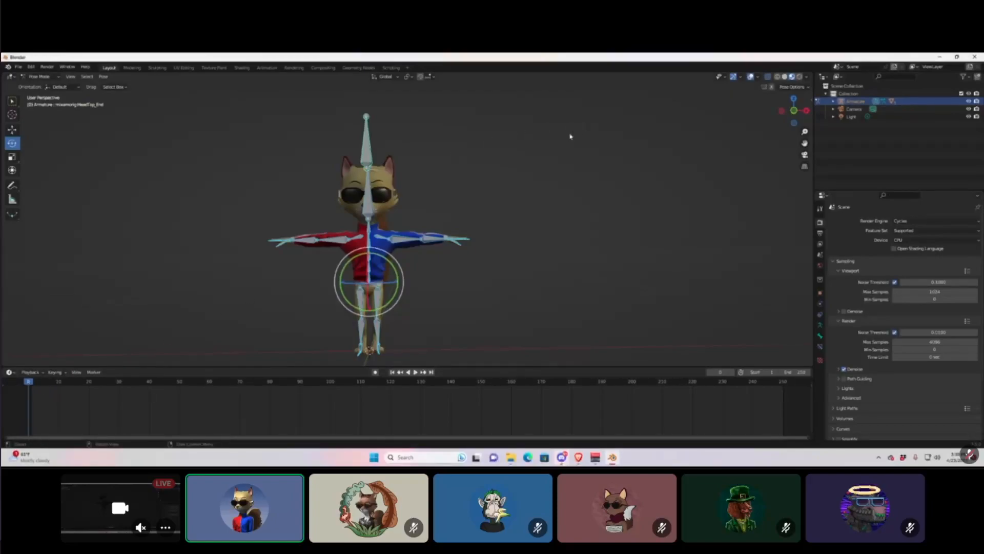
pyautogui.click(579, 133)
# Rotate the blue-sleeved left arm down to the character's side.
pyautogui.click(370, 159)
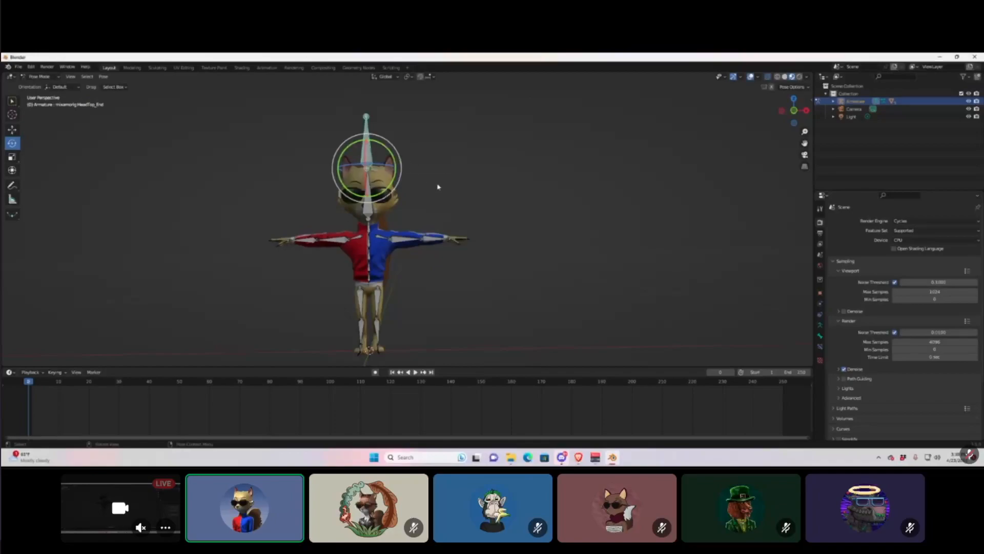
pyautogui.click(404, 242)
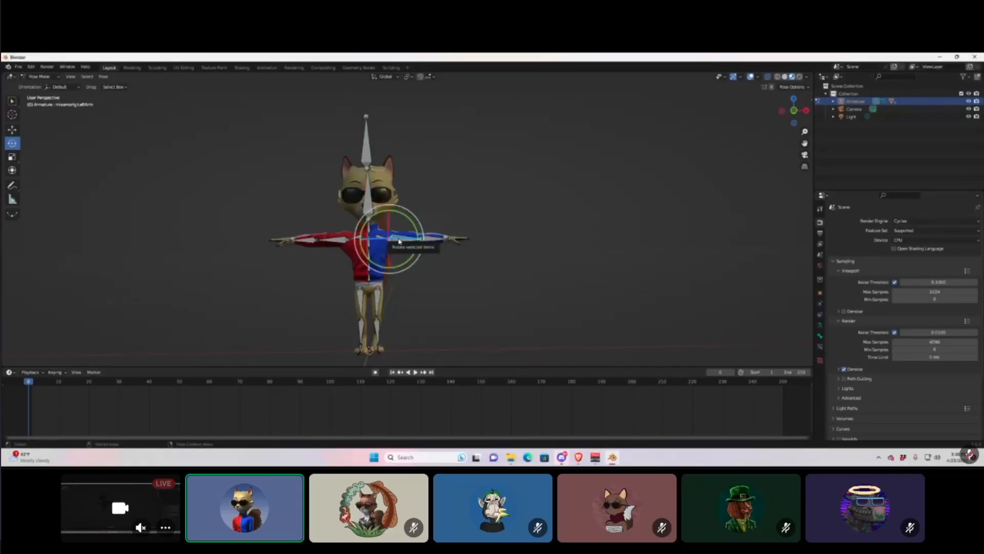
pyautogui.click(413, 228)
pyautogui.click(394, 241)
pyautogui.moveTo(418, 231); pyautogui.dragTo(399, 268)
pyautogui.click(398, 279)
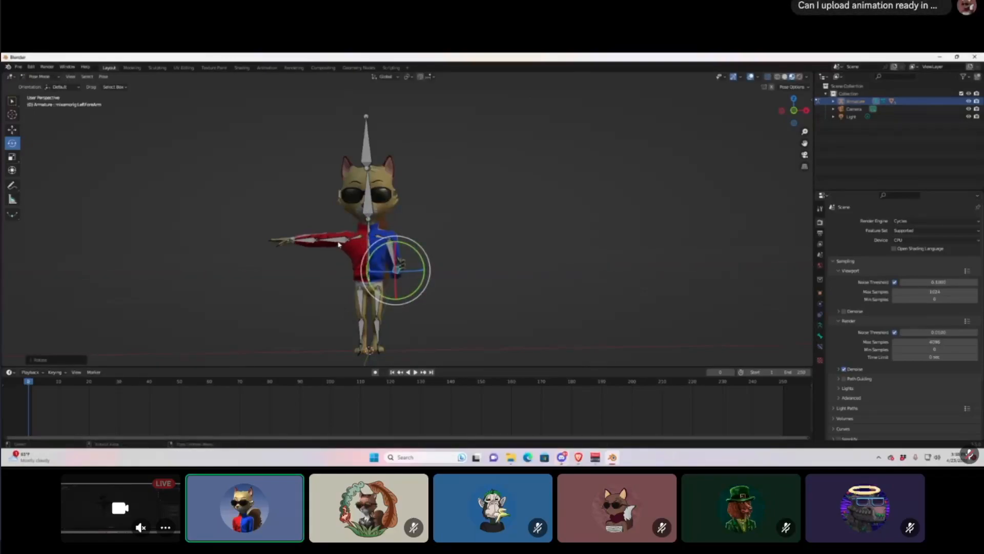
# Swing the red right arm down and bend its forearm forward.
pyautogui.click(330, 238)
pyautogui.moveTo(329, 238); pyautogui.dragTo(20, 173)
pyautogui.click(338, 281)
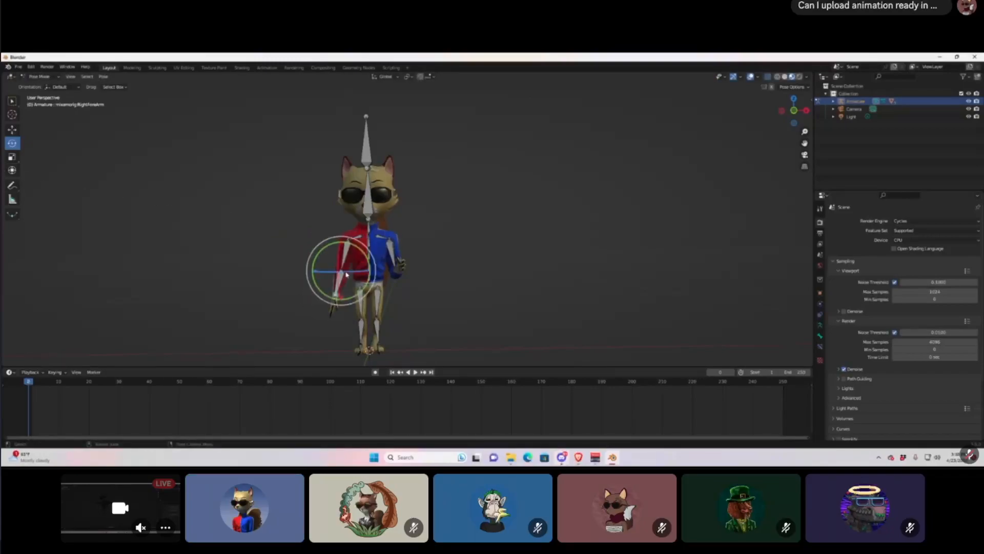
pyautogui.moveTo(338, 281); pyautogui.dragTo(331, 275)
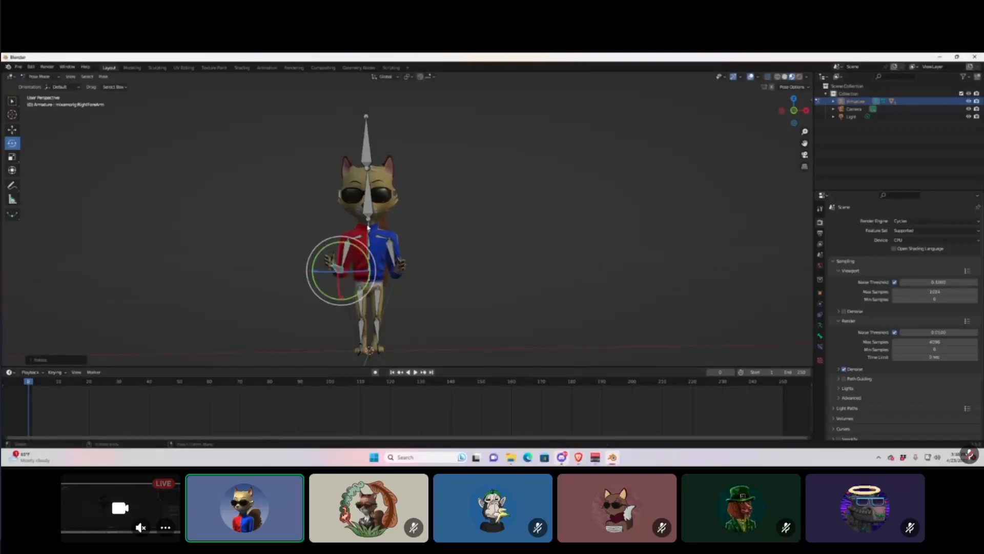
# Tilt the head with the neck bone, then bring it back upright.
pyautogui.click(370, 219)
pyautogui.moveTo(370, 219); pyautogui.dragTo(348, 213)
pyautogui.moveTo(77, 91); pyautogui.dragTo(88, 99)
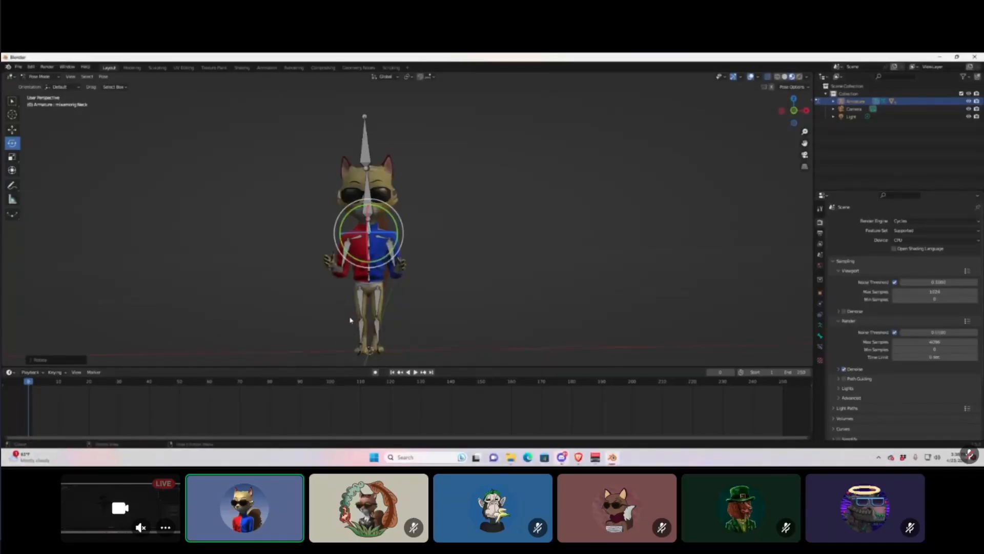
# Rotate the right and left hands downward, checking the pose from several angles.
pyautogui.moveTo(435, 245); pyautogui.dragTo(450, 281, button='middle')
pyautogui.scroll(5, 416, 308)
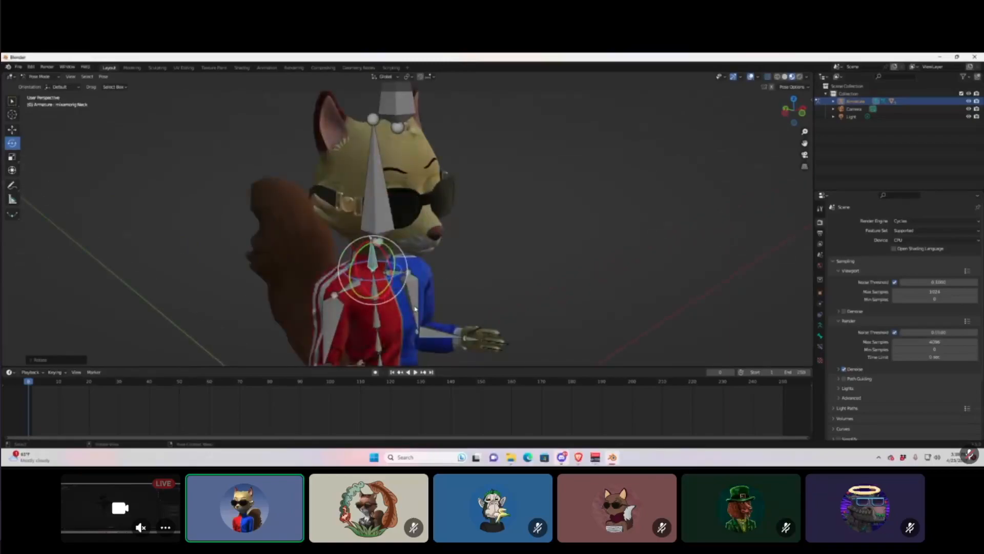
pyautogui.moveTo(415, 311); pyautogui.dragTo(360, 280, button='middle')
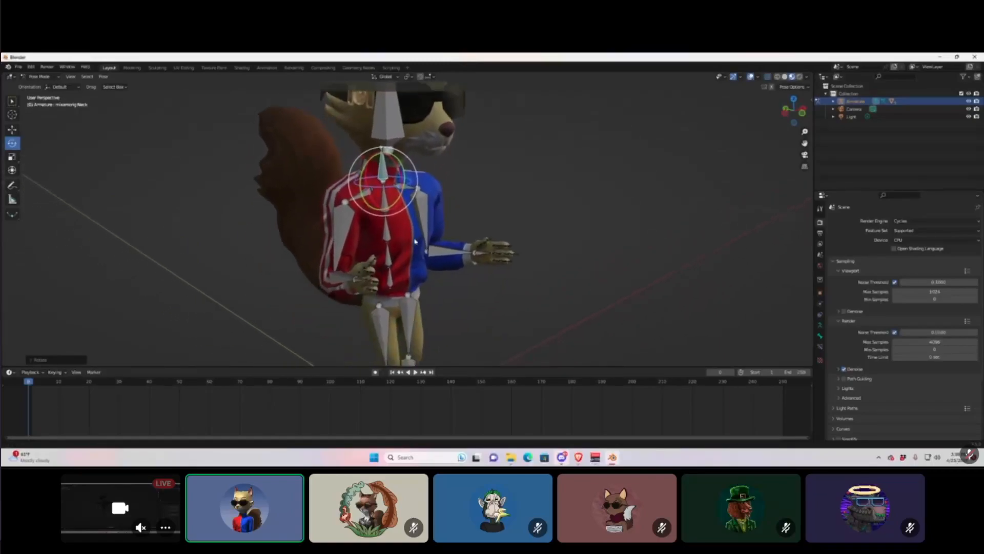
pyautogui.click(354, 281)
pyautogui.moveTo(334, 272); pyautogui.dragTo(352, 308)
pyautogui.moveTo(422, 267); pyautogui.dragTo(437, 261, button='middle')
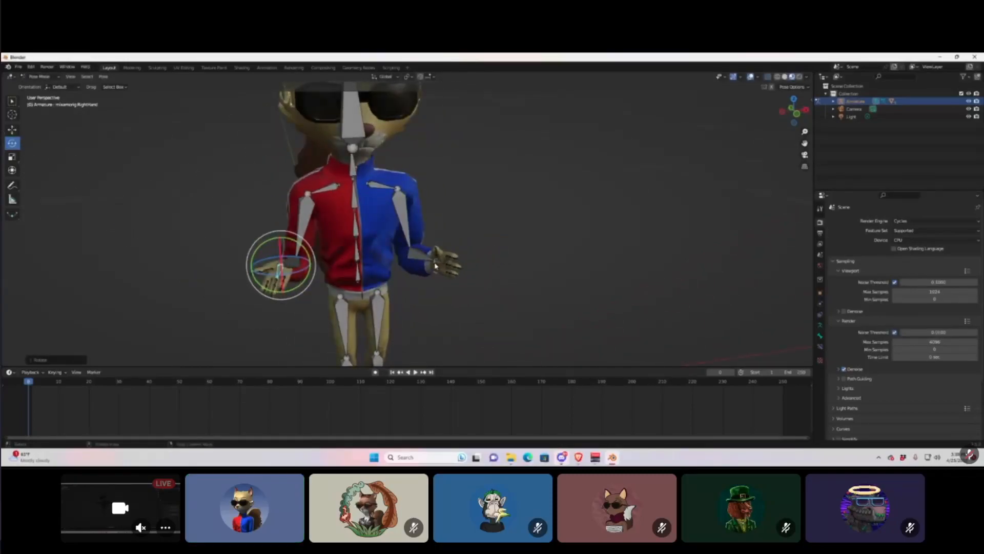
pyautogui.click(436, 260)
pyautogui.moveTo(458, 244); pyautogui.dragTo(474, 285)
pyautogui.moveTo(468, 314)
pyautogui.mouseDown(button='middle')
pyautogui.moveTo(383, 314)
pyautogui.moveTo(407, 310)
pyautogui.moveTo(402, 334)
pyautogui.moveTo(474, 298)
pyautogui.moveTo(514, 300)
pyautogui.moveTo(468, 308)
pyautogui.mouseUp(button='middle')
pyautogui.moveTo(371, 142); pyautogui.dragTo(432, 176, button='middle')
pyautogui.click(420, 177)
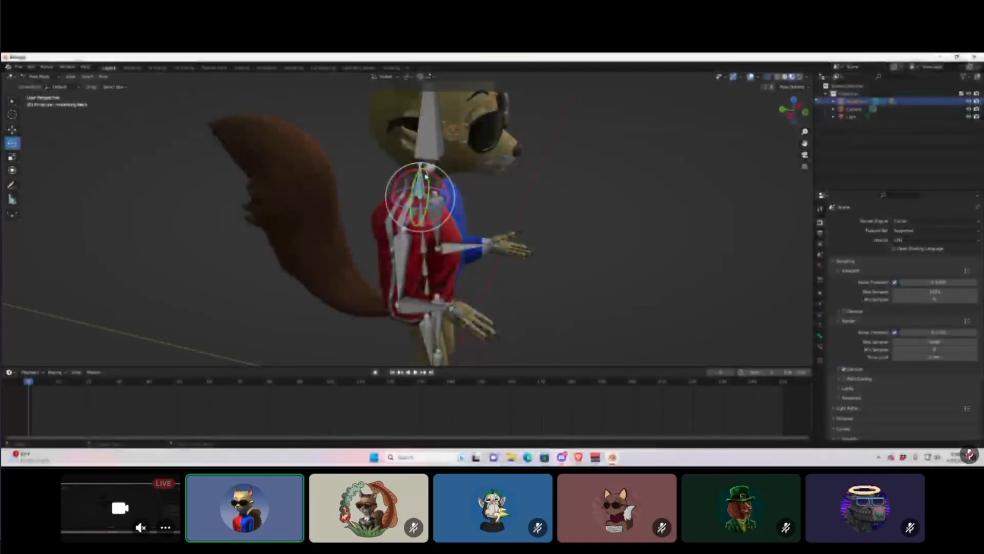
pyautogui.press('r')
pyautogui.press('r')
pyautogui.moveTo(436, 184); pyautogui.dragTo(434, 167)
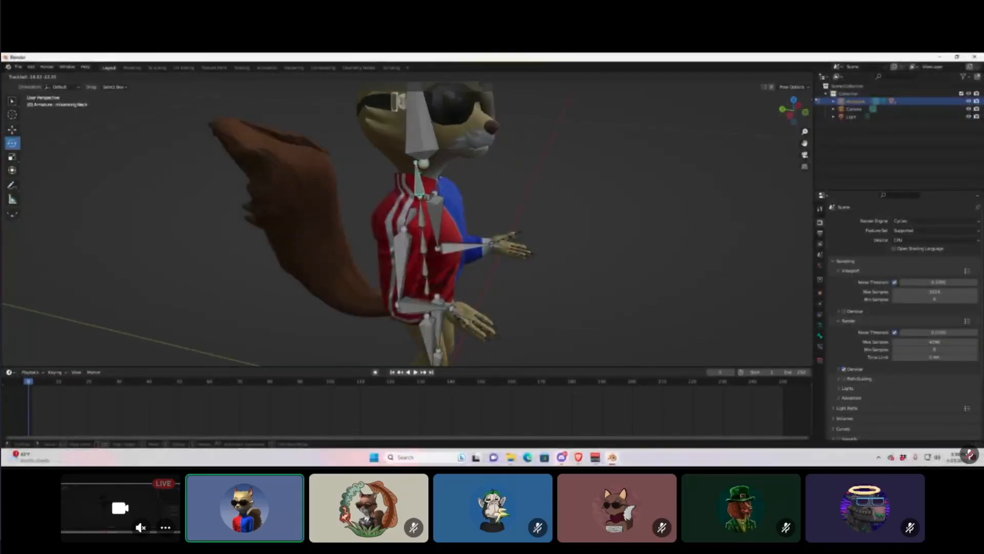
pyautogui.click(308, 127)
pyautogui.moveTo(339, 165); pyautogui.dragTo(219, 178, button='middle')
pyautogui.moveTo(415, 166); pyautogui.dragTo(487, 170, button='middle')
pyautogui.moveTo(406, 184); pyautogui.dragTo(382, 206)
pyautogui.moveTo(394, 209); pyautogui.dragTo(362, 183, button='middle')
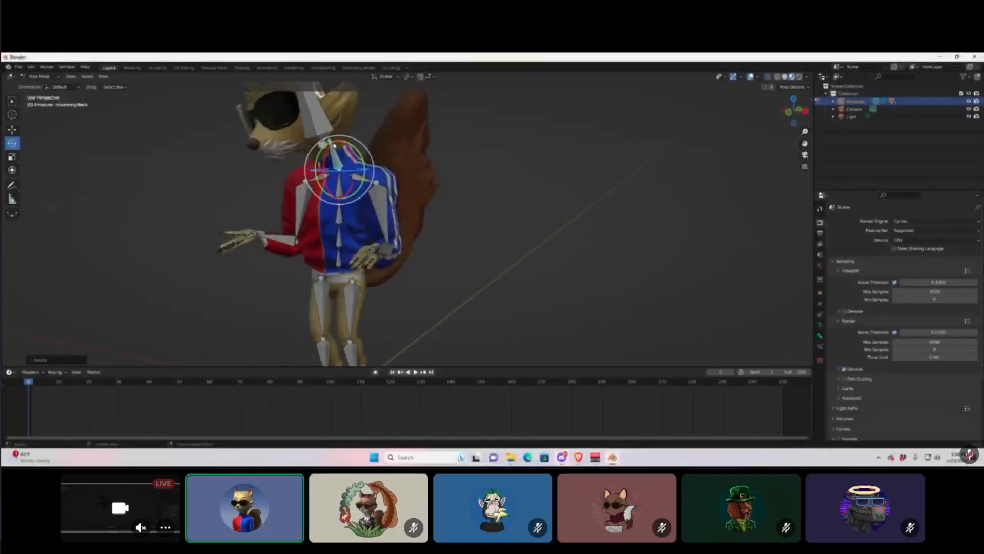
pyautogui.scroll(-7, 430, 183)
pyautogui.moveTo(431, 184); pyautogui.dragTo(510, 205, button='middle')
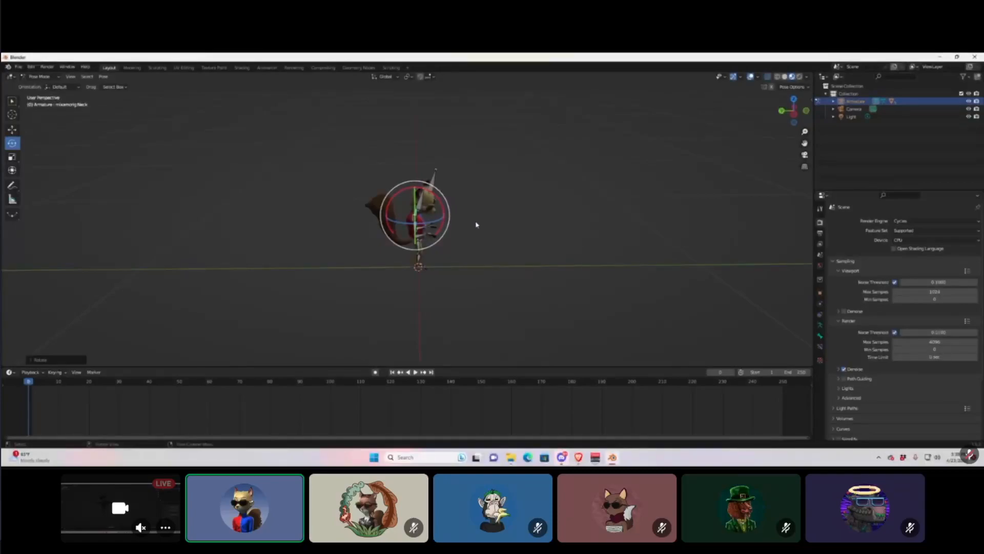
pyautogui.scroll(4, 423, 226)
pyautogui.moveTo(429, 211); pyautogui.dragTo(389, 191, button='middle')
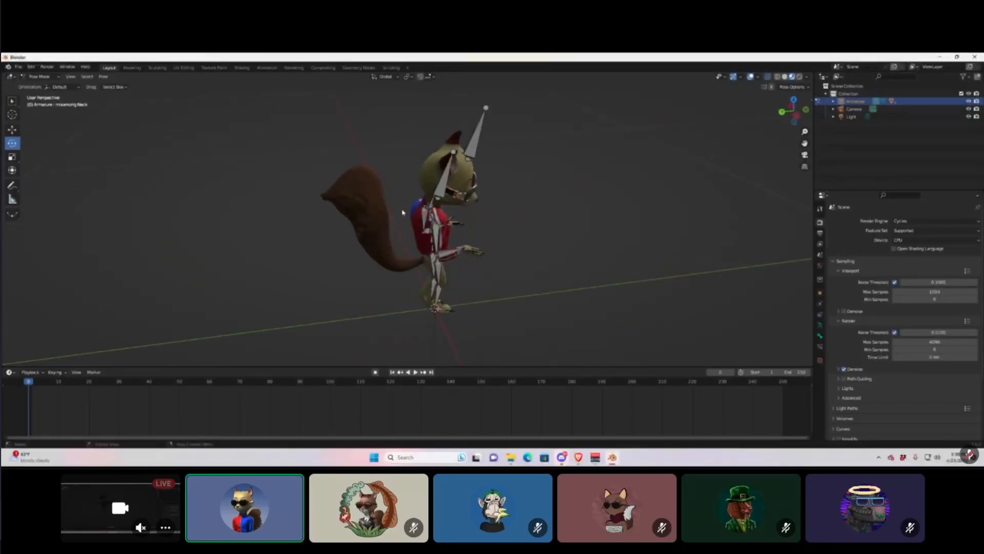
pyautogui.moveTo(424, 259); pyautogui.dragTo(430, 208, button='middle')
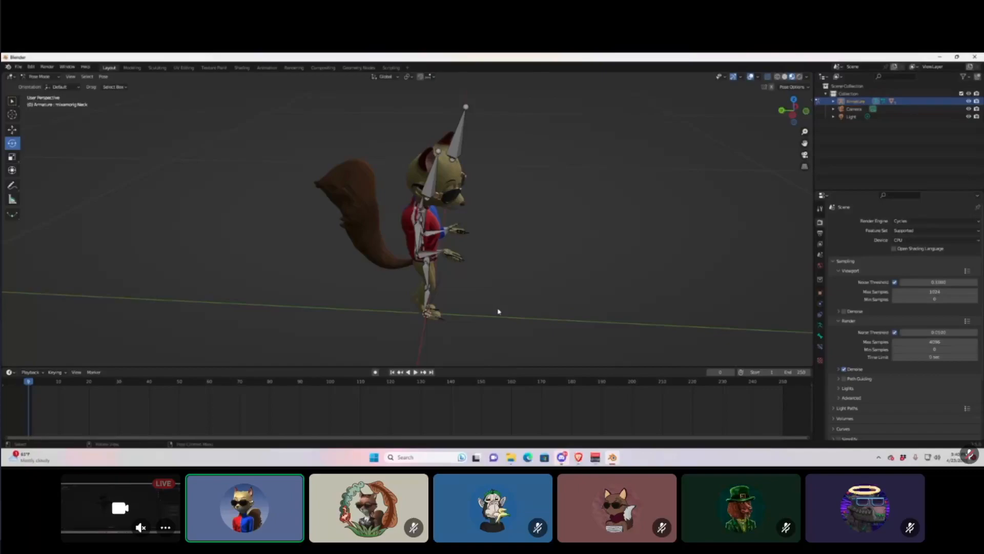
pyautogui.click(418, 206)
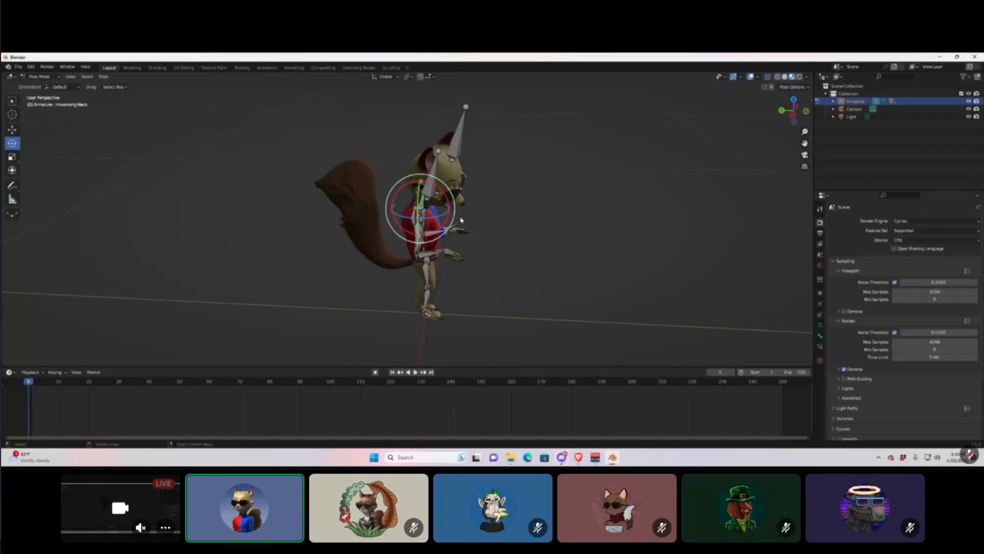
pyautogui.moveTo(525, 229); pyautogui.dragTo(401, 204, button='middle')
pyautogui.scroll(-3, 400, 204)
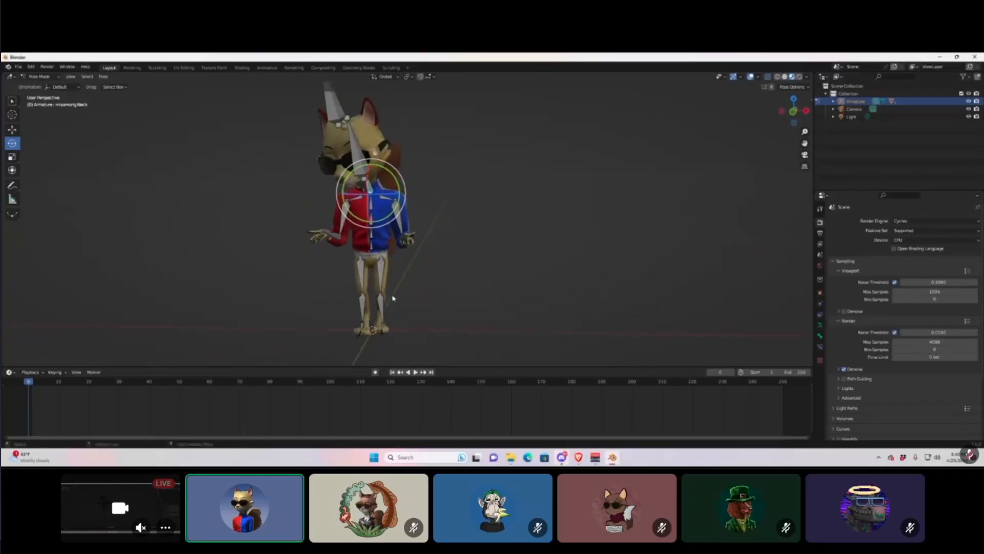
# Rotate the right upper leg bone about 135° on X, then view from the side.
pyautogui.click(372, 283)
pyautogui.moveTo(355, 275); pyautogui.dragTo(359, 278)
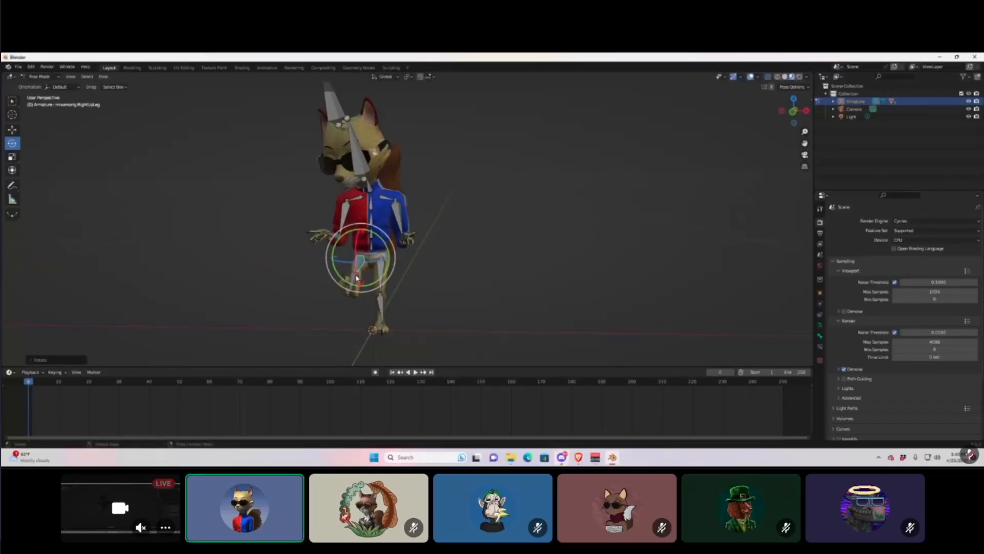
pyautogui.press('r')
pyautogui.press('x')
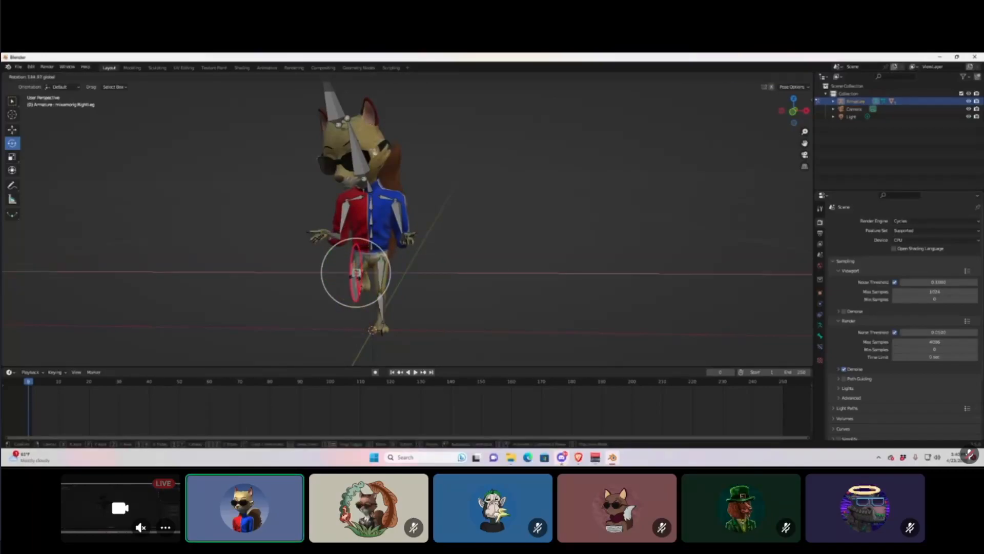
pyautogui.click(352, 276)
pyautogui.moveTo(359, 275); pyautogui.dragTo(393, 194, button='middle')
# Import the Buick convertible .glb from the GLBs folder via File > Import > glTF 2.0.
pyautogui.click(18, 68)
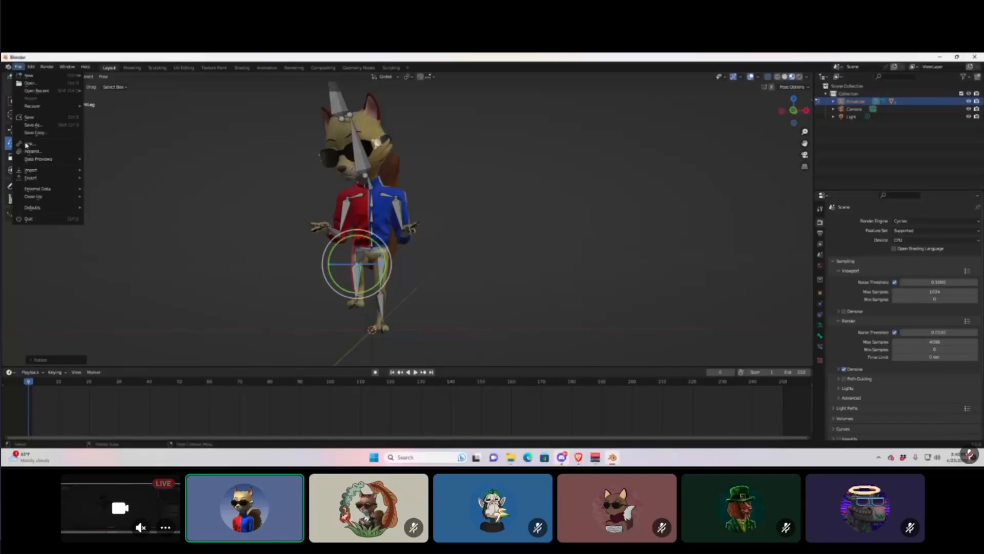
pyautogui.moveTo(46, 173)
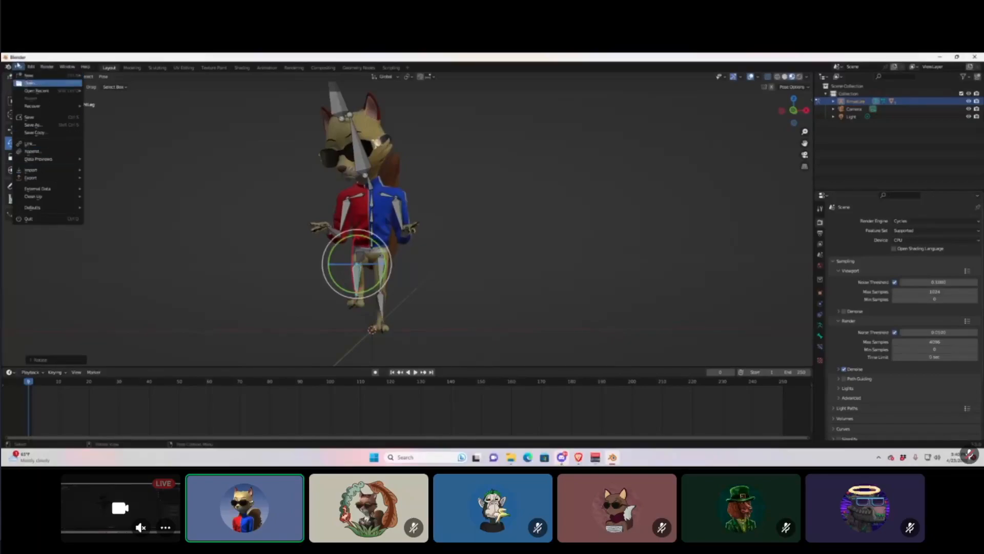
pyautogui.click(18, 68)
pyautogui.click(19, 67)
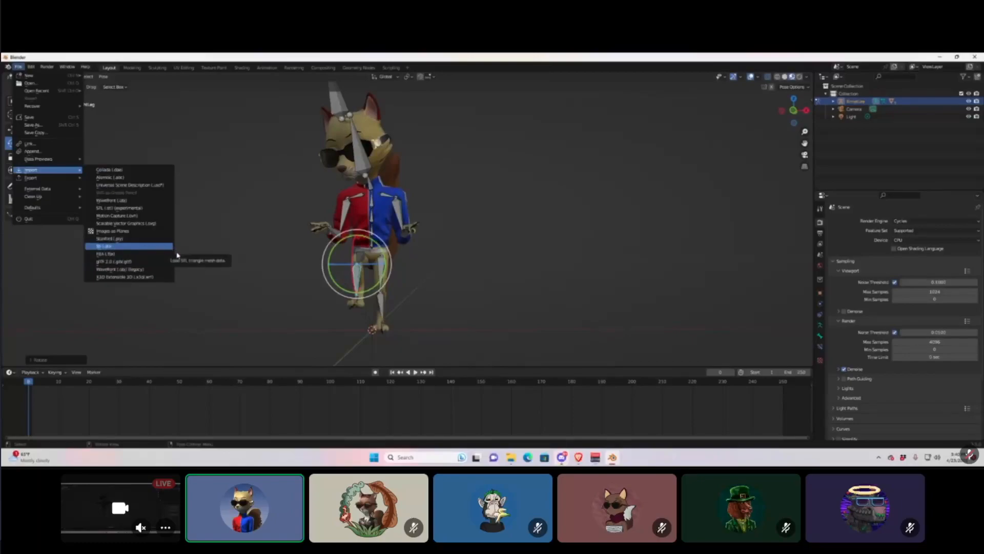
pyautogui.click(127, 263)
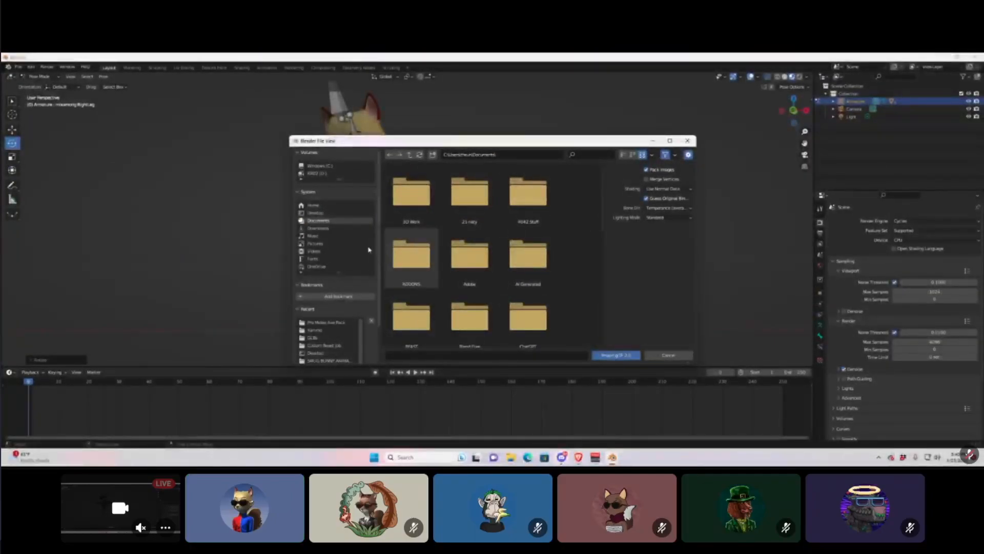
pyautogui.scroll(-5, 559, 264)
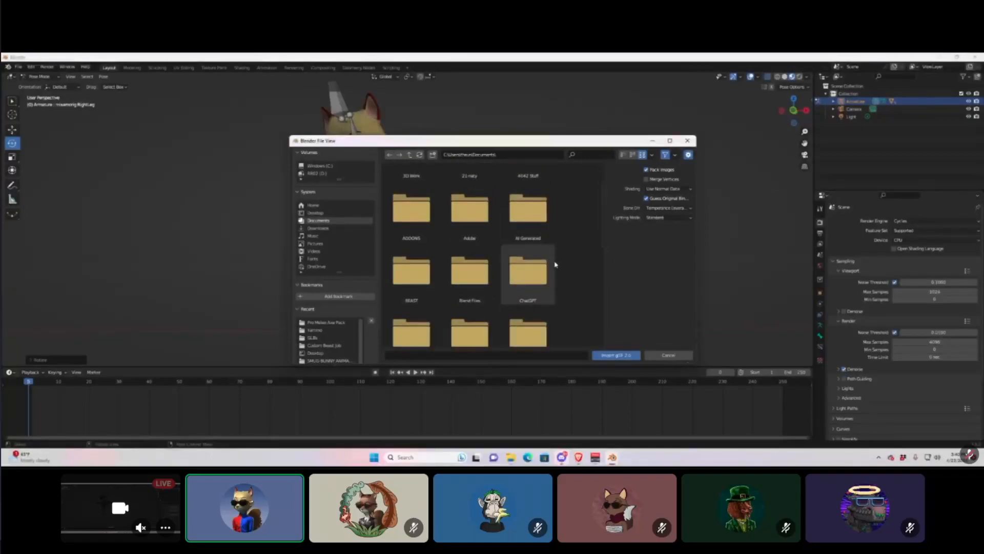
pyautogui.doubleClick(524, 230)
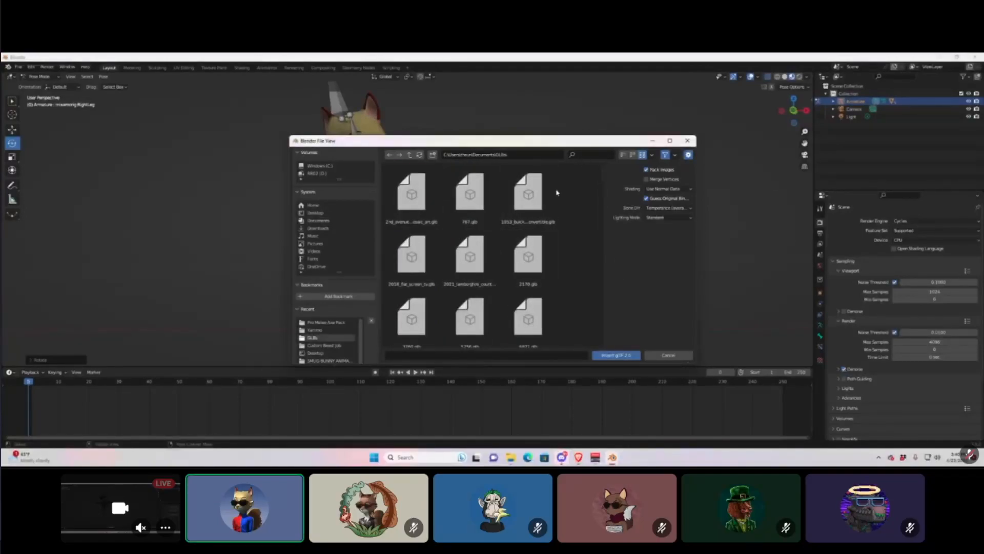
pyautogui.doubleClick(527, 200)
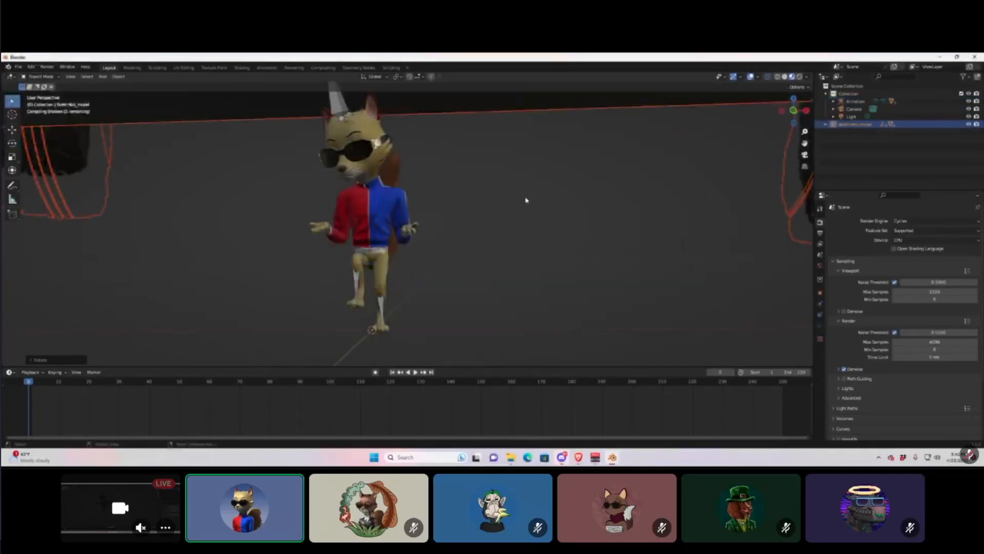
# Shrink the blue Buick convertible in three scale passes until the fox sits at the wheel.
pyautogui.scroll(-6, 497, 235)
pyautogui.scroll(2, 497, 225)
pyautogui.press('s')
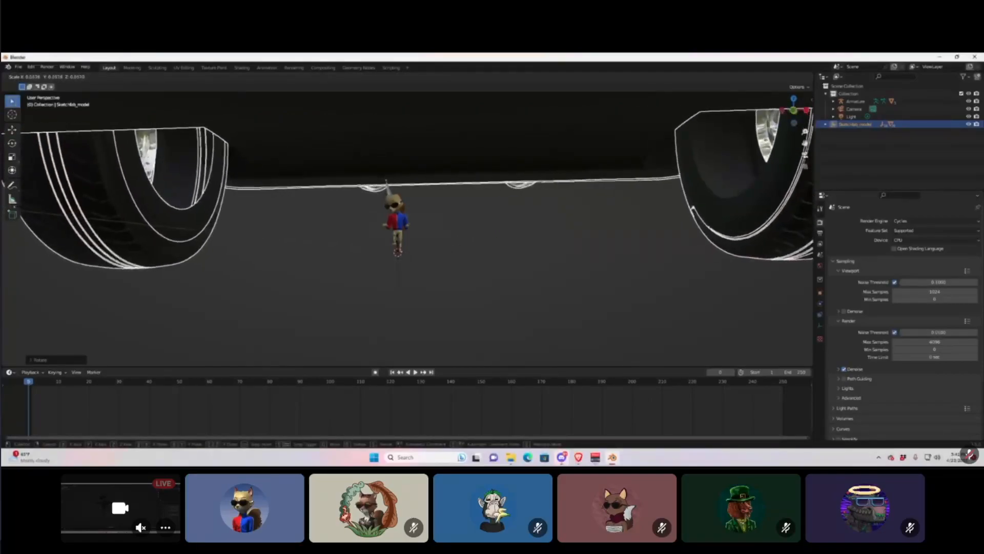
pyautogui.click(457, 234)
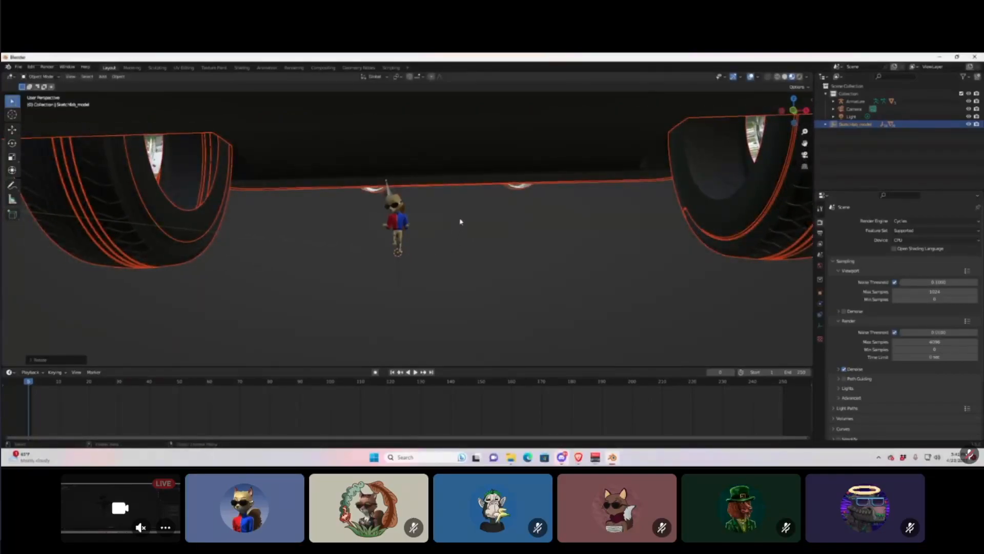
pyautogui.press('s')
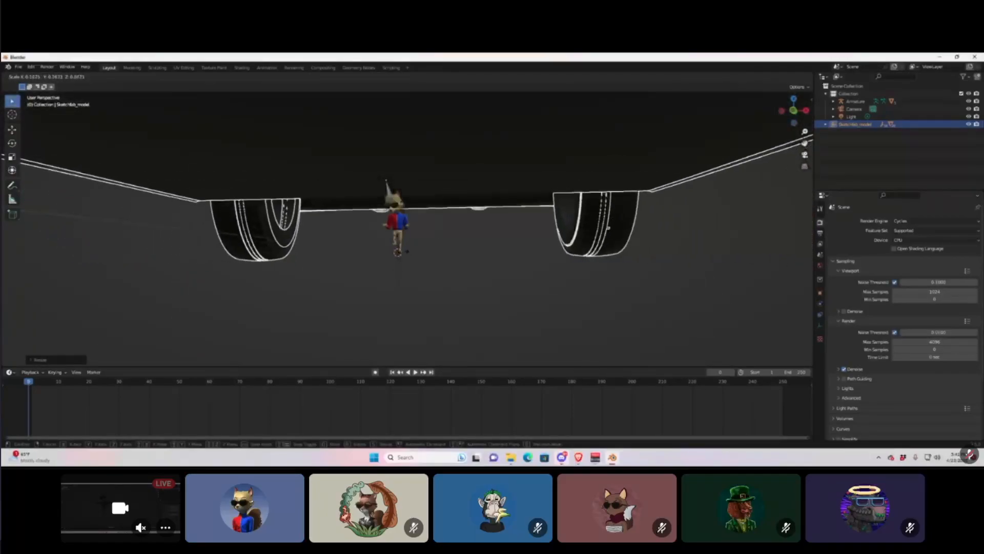
pyautogui.click(469, 212)
pyautogui.press('s')
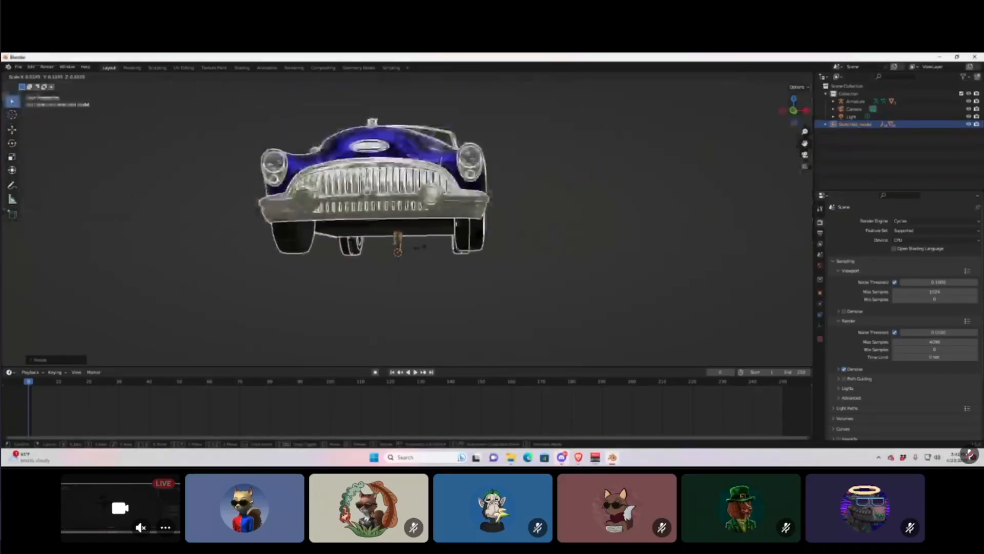
pyautogui.click(439, 246)
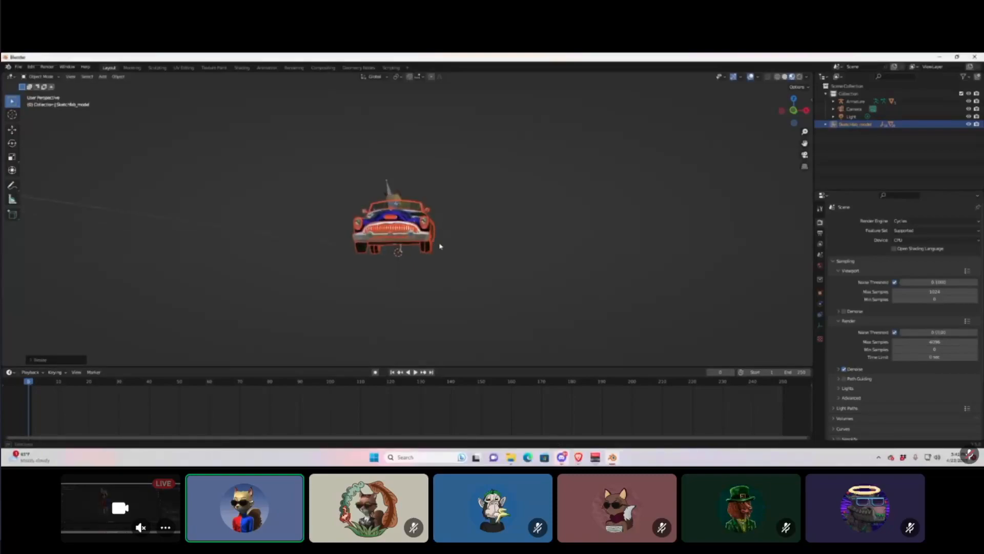
pyautogui.moveTo(439, 246); pyautogui.dragTo(513, 203, button='middle')
pyautogui.scroll(4, 475, 226)
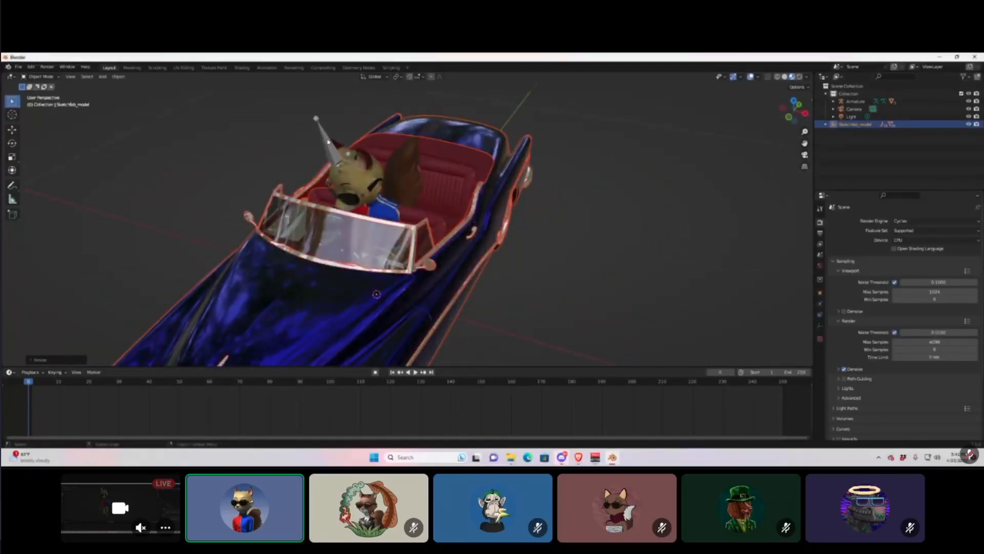
# Select the fox armature and orbit around the car to check the fox's position.
pyautogui.click(329, 141)
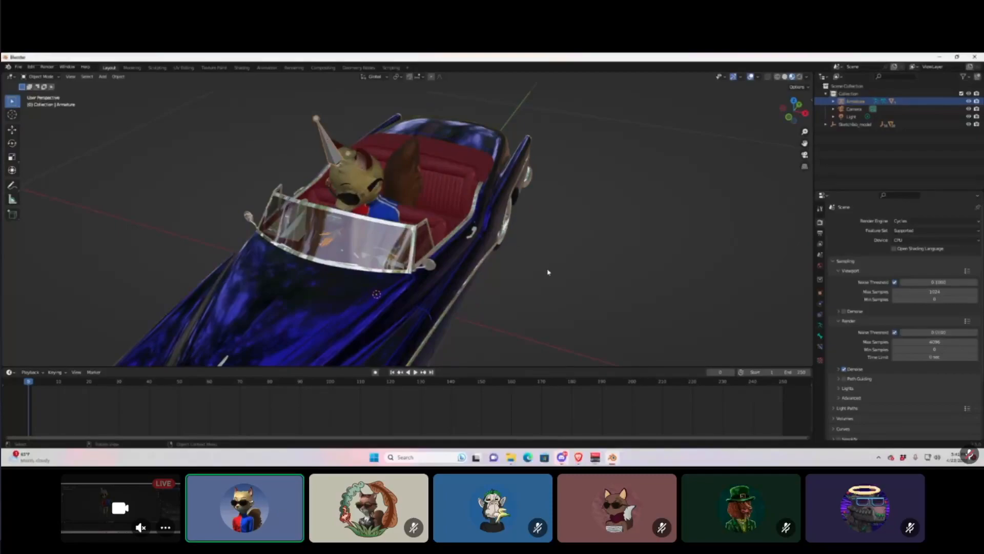
pyautogui.scroll(-2, 371, 187)
pyautogui.moveTo(371, 187); pyautogui.dragTo(298, 184, button='middle')
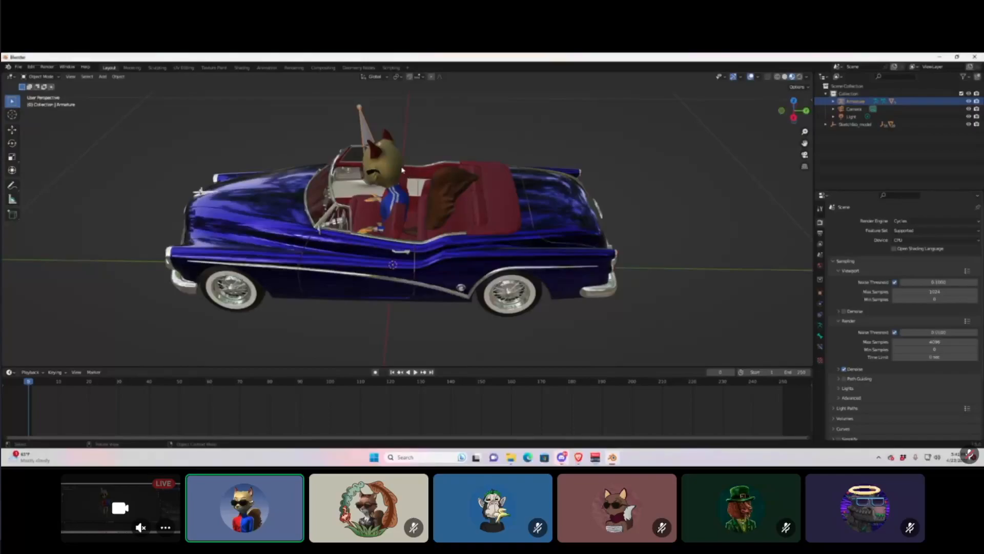
pyautogui.scroll(2, 366, 169)
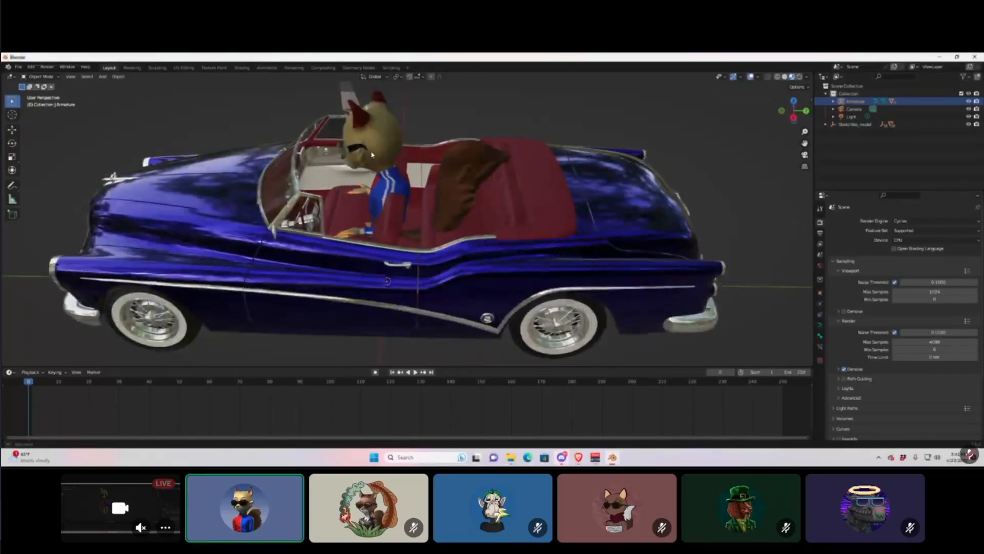
pyautogui.moveTo(366, 169); pyautogui.dragTo(385, 158, button='middle')
# Reselect the whole fox armature and move it straight up along Z.
pyautogui.click(335, 164)
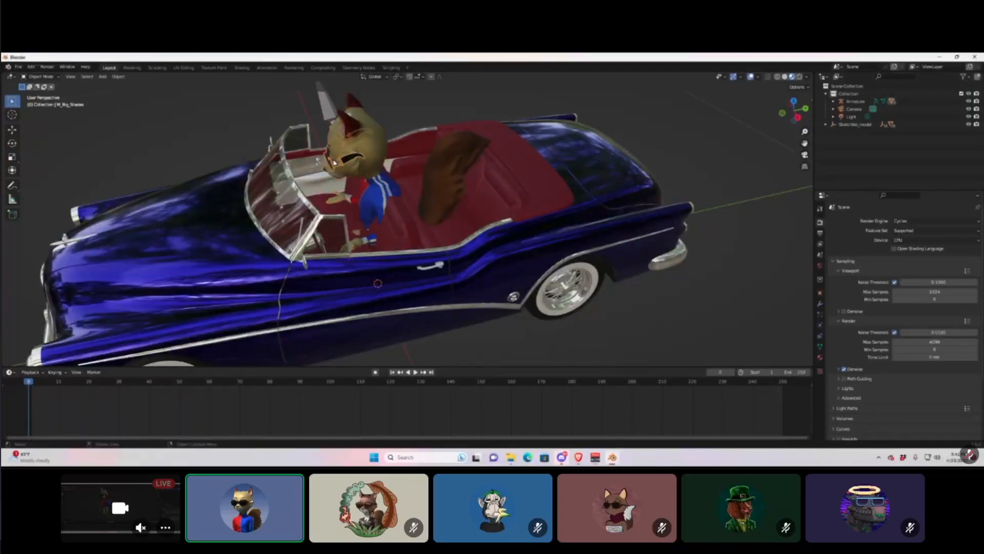
pyautogui.click(342, 174)
pyautogui.click(379, 201)
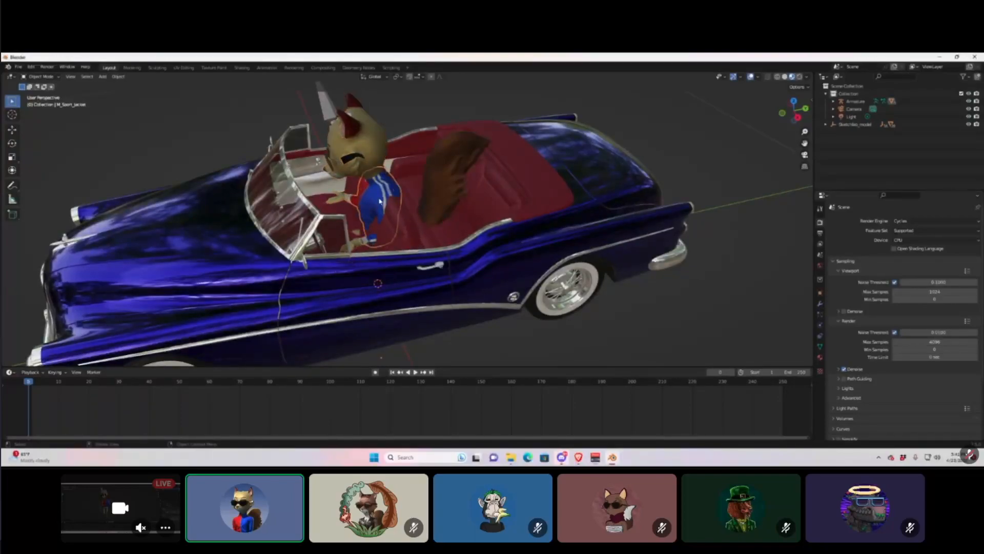
pyautogui.click(325, 109)
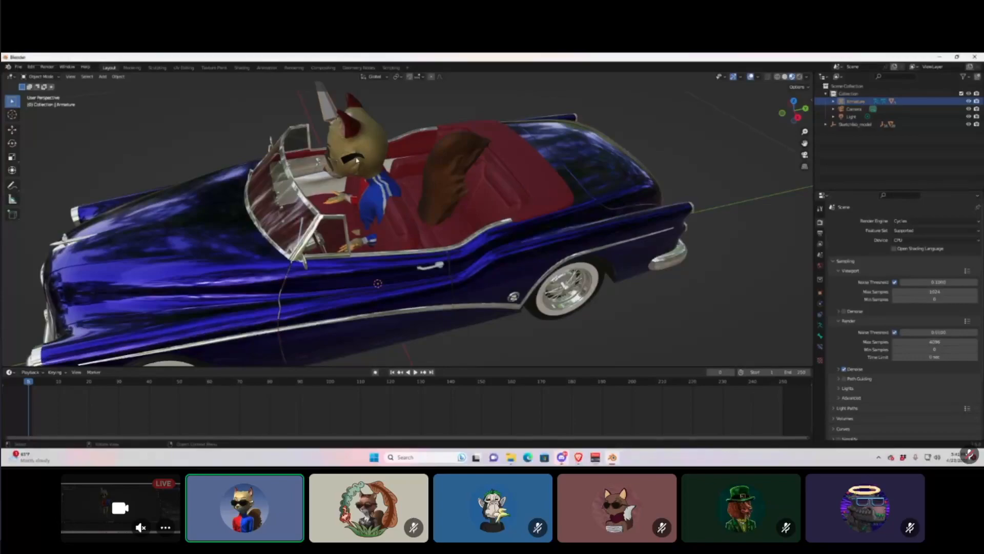
pyautogui.press('g')
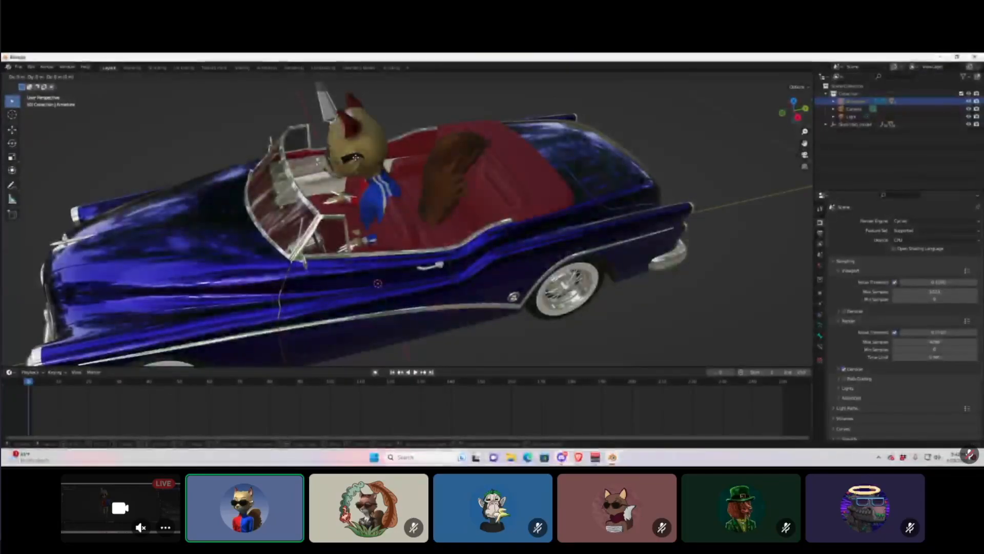
pyautogui.press('z')
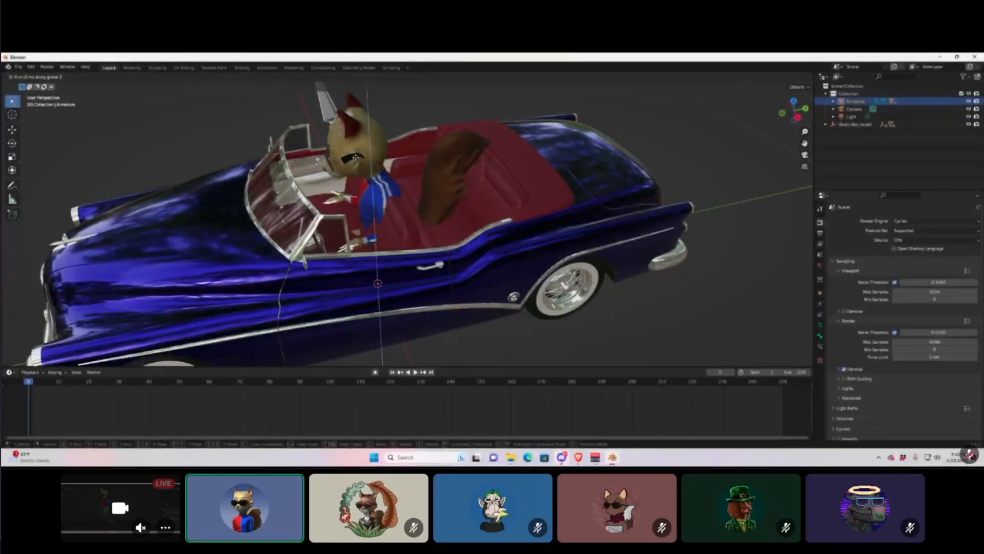
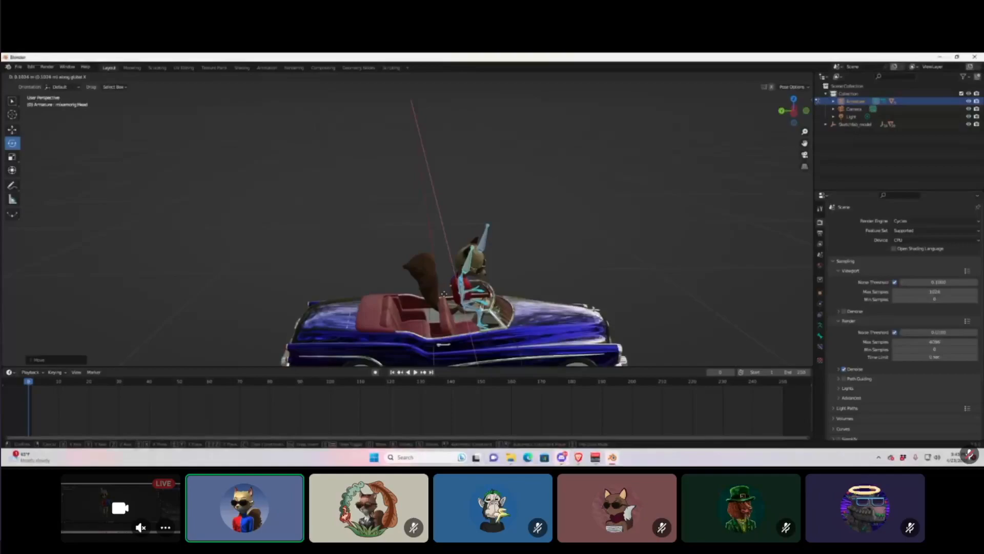
# Finish moving the selected bones, then nudge them up along Z.
pyautogui.click(445, 297)
pyautogui.moveTo(445, 297); pyautogui.dragTo(403, 303, button='middle')
pyautogui.press('g')
pyautogui.press('z')
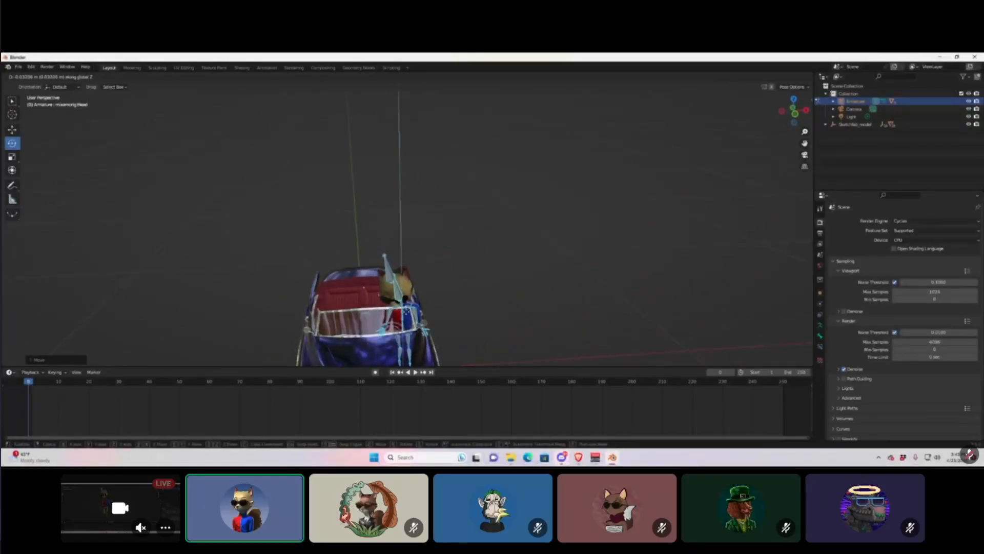
pyautogui.click(431, 205)
pyautogui.moveTo(431, 205); pyautogui.dragTo(374, 246, button='middle')
# Select only the fox's head bone and raise it slightly along Z.
pyautogui.click(482, 201)
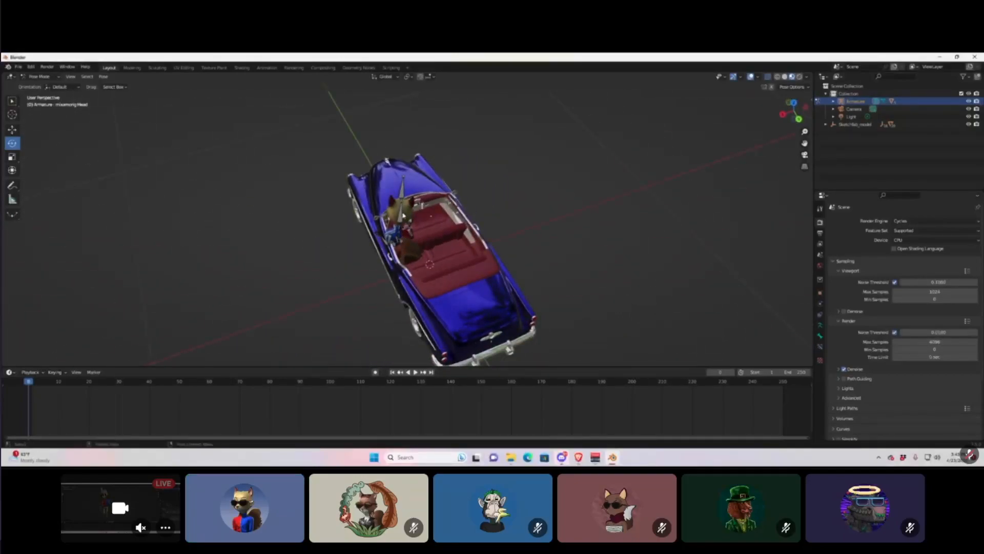
pyautogui.click(403, 195)
pyautogui.press('g')
pyautogui.press('z')
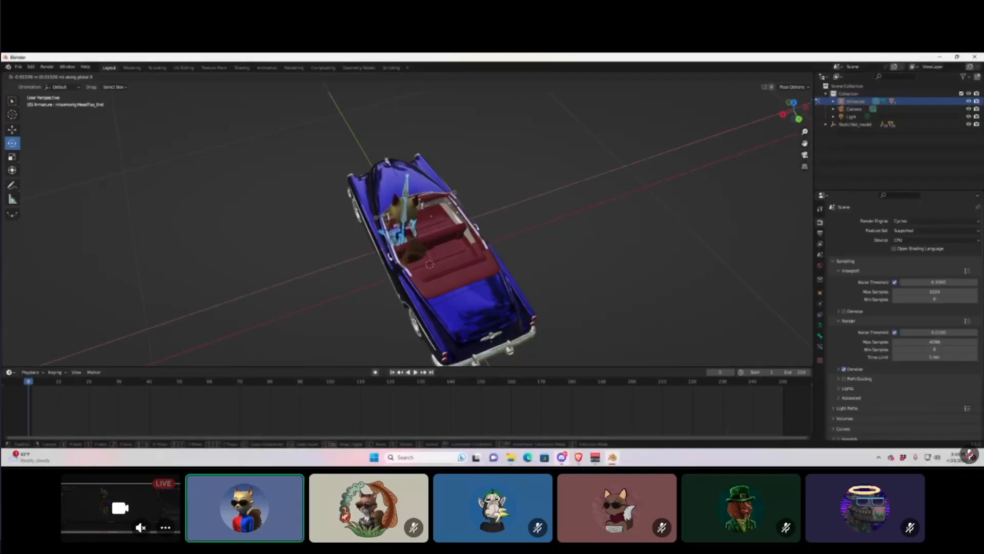
pyautogui.click(417, 191)
pyautogui.moveTo(417, 192); pyautogui.dragTo(461, 169, button='middle')
# Rotate the fox's neck bone until the head sits nearly upright.
pyautogui.click(349, 296)
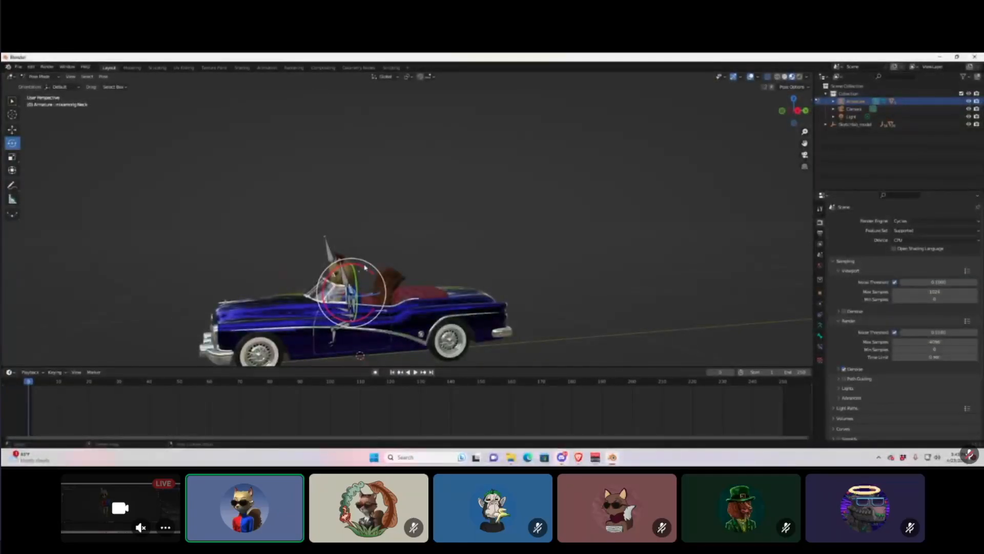
pyautogui.moveTo(363, 268); pyautogui.dragTo(369, 287)
pyautogui.moveTo(369, 287)
pyautogui.mouseDown(button='middle')
pyautogui.moveTo(436, 282)
pyautogui.moveTo(409, 300)
pyautogui.moveTo(451, 290)
pyautogui.moveTo(380, 285)
pyautogui.mouseUp(button='middle')
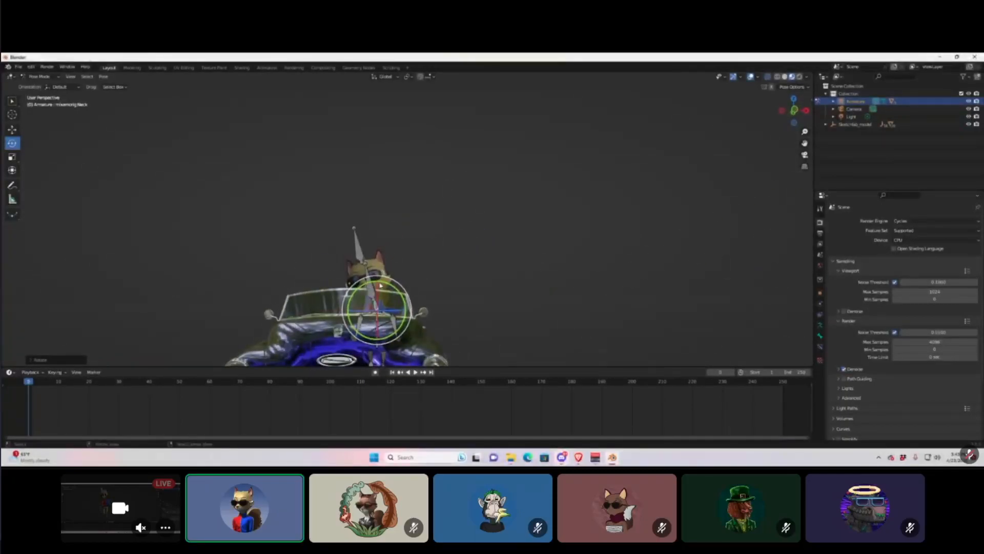
pyautogui.moveTo(392, 287); pyautogui.dragTo(377, 290)
pyautogui.moveTo(377, 289); pyautogui.dragTo(323, 277, button='middle')
# Select all of the fox's bones and scale them down to about 0.75.
pyautogui.click(317, 264)
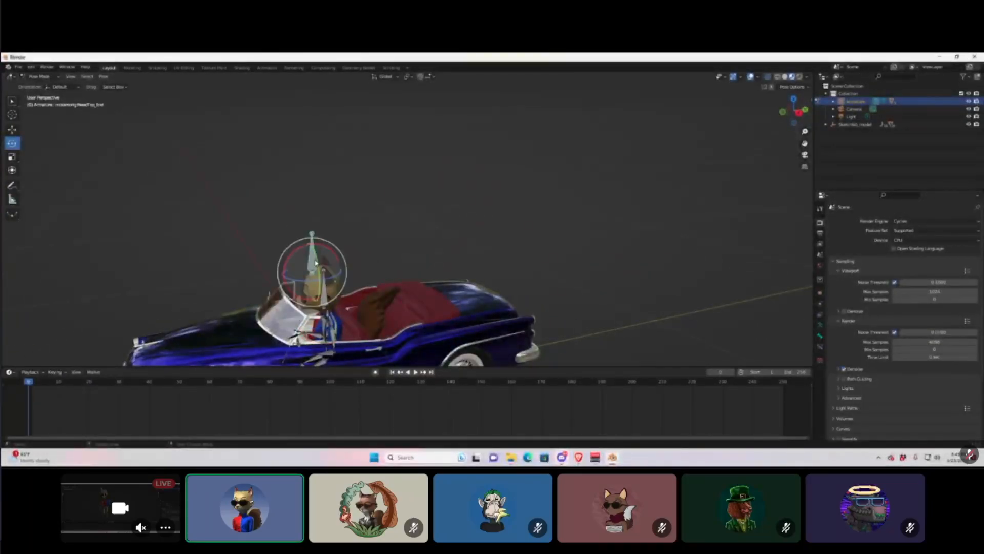
pyautogui.press('a')
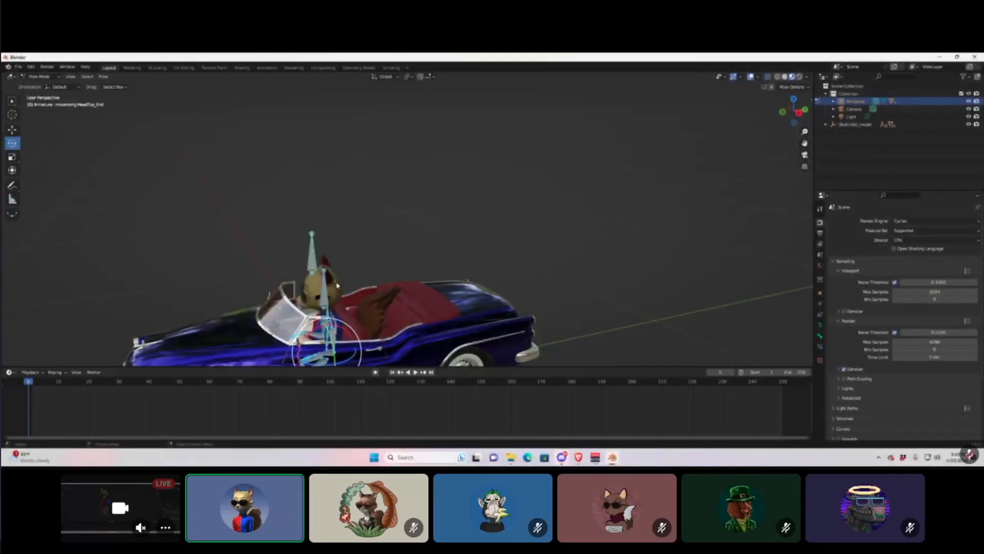
pyautogui.press('s')
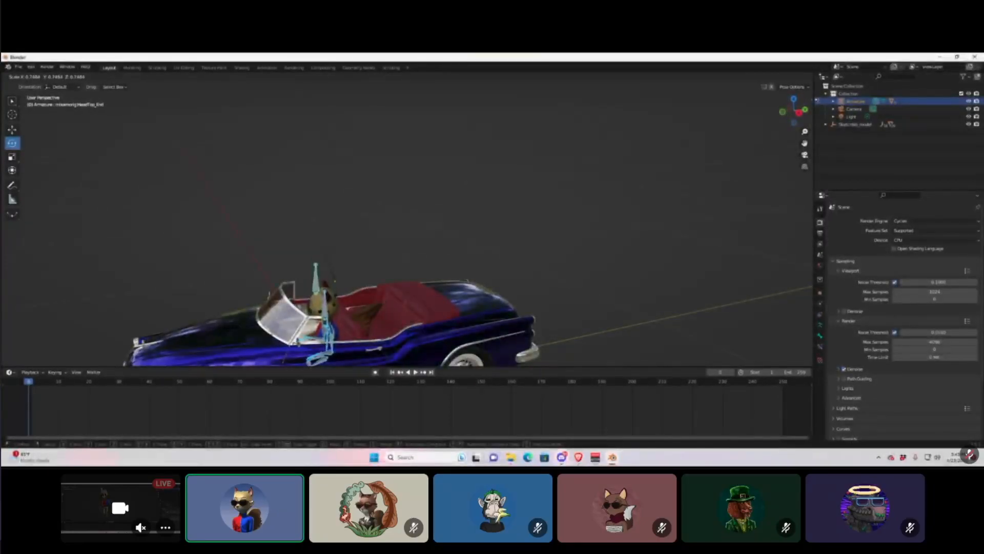
pyautogui.press('Return')
pyautogui.moveTo(343, 297); pyautogui.dragTo(372, 333, button='middle')
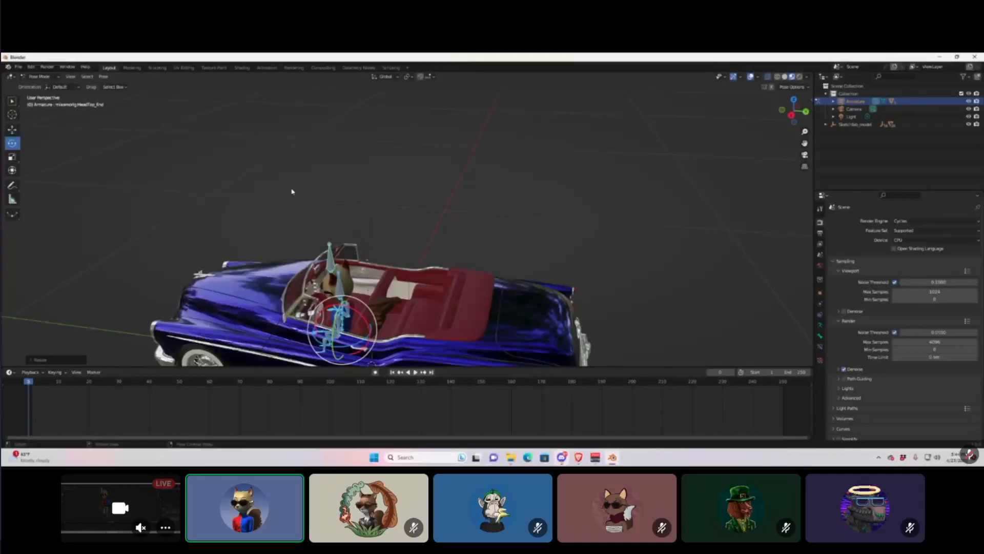
# Switch the rig from Pose Mode to Object Mode and select the fox's M_Vanilla body mesh in Layout.
pyautogui.click(156, 68)
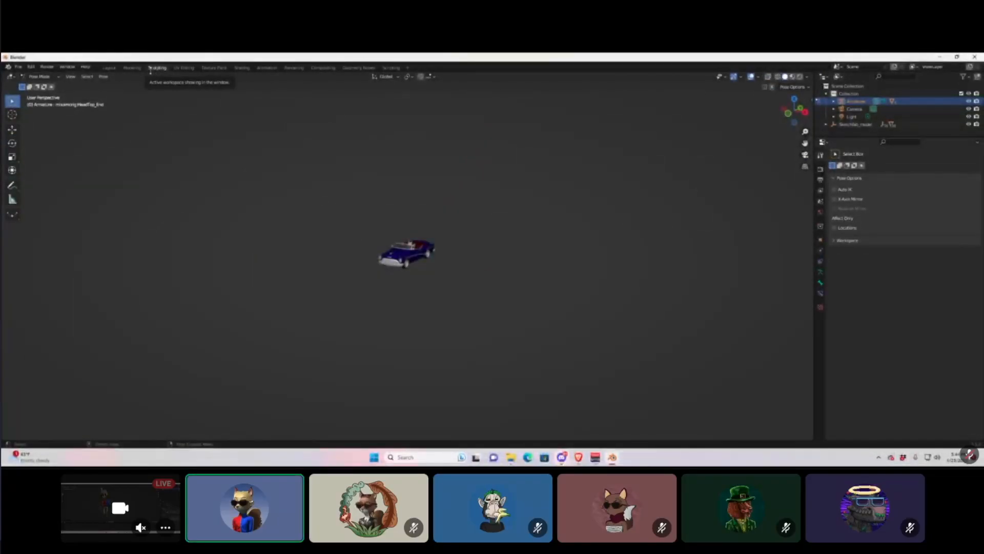
pyautogui.click(132, 68)
pyautogui.click(50, 77)
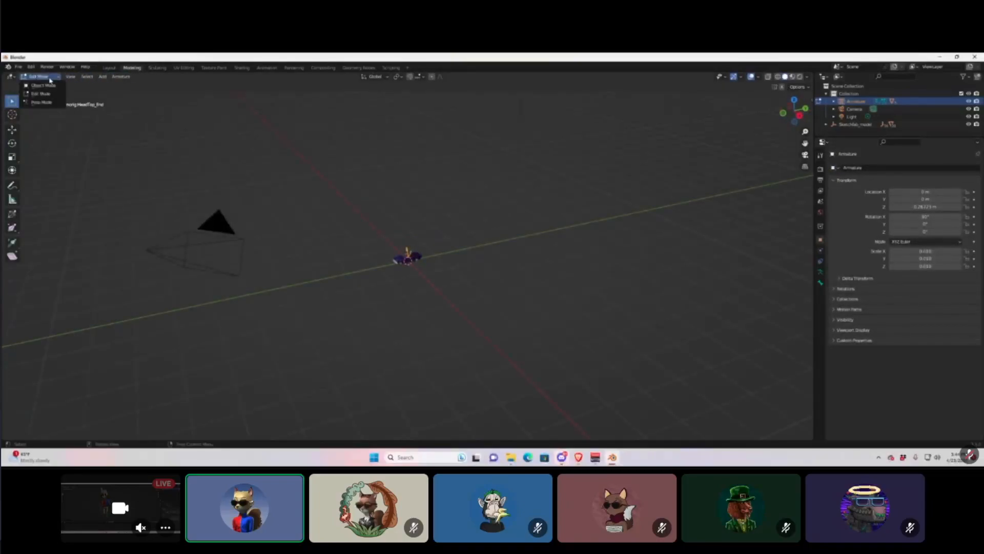
pyautogui.click(43, 86)
pyautogui.click(108, 68)
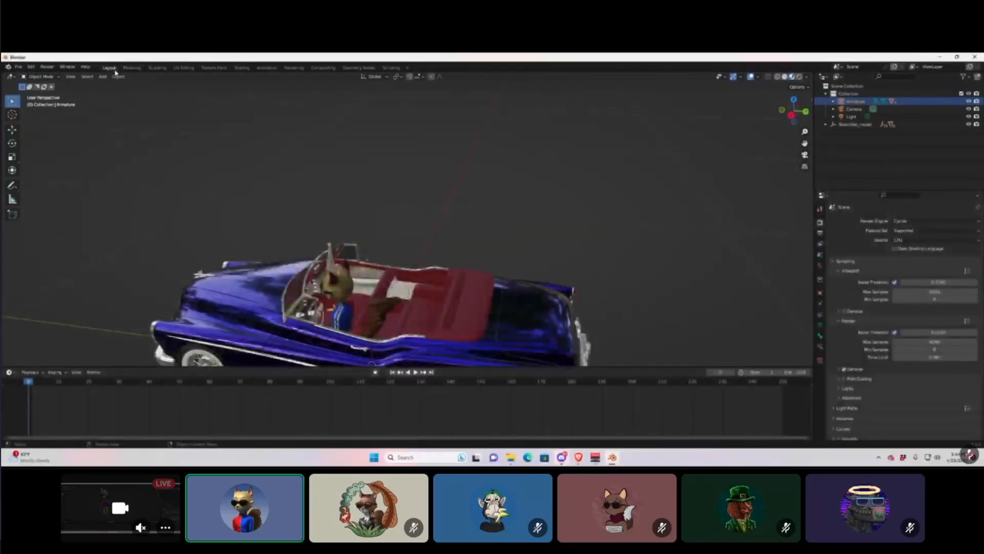
pyautogui.moveTo(401, 306); pyautogui.dragTo(444, 304, button='middle')
pyautogui.click(47, 77)
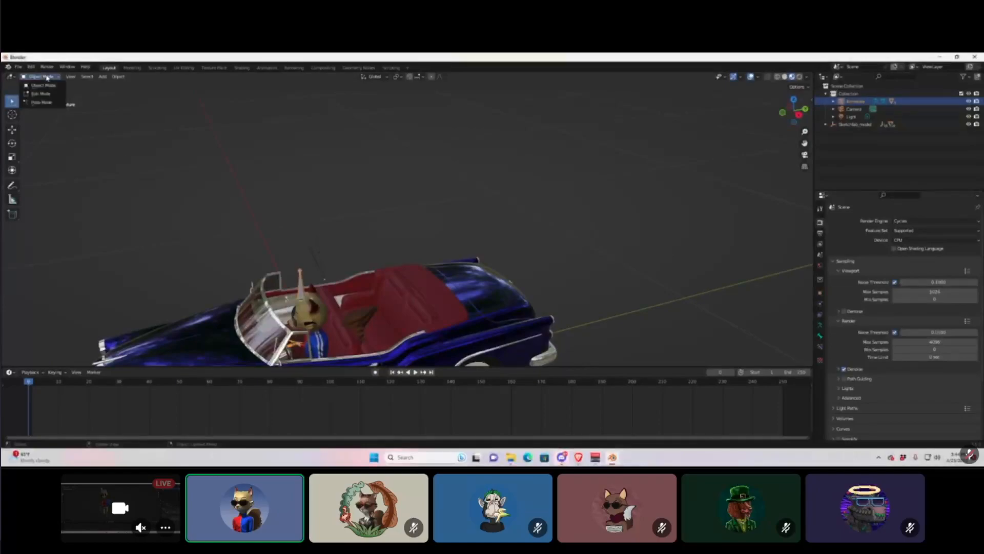
pyautogui.click(47, 86)
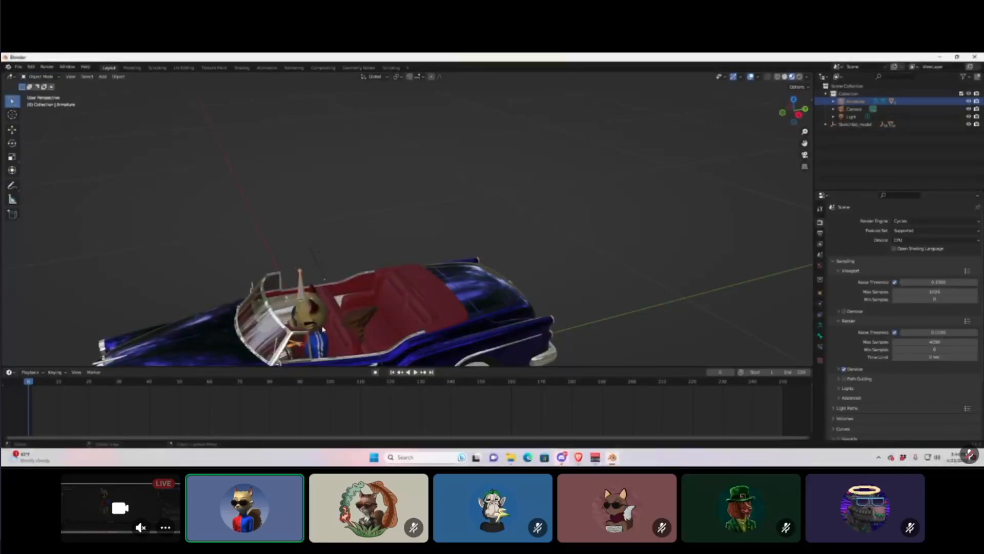
pyautogui.click(353, 323)
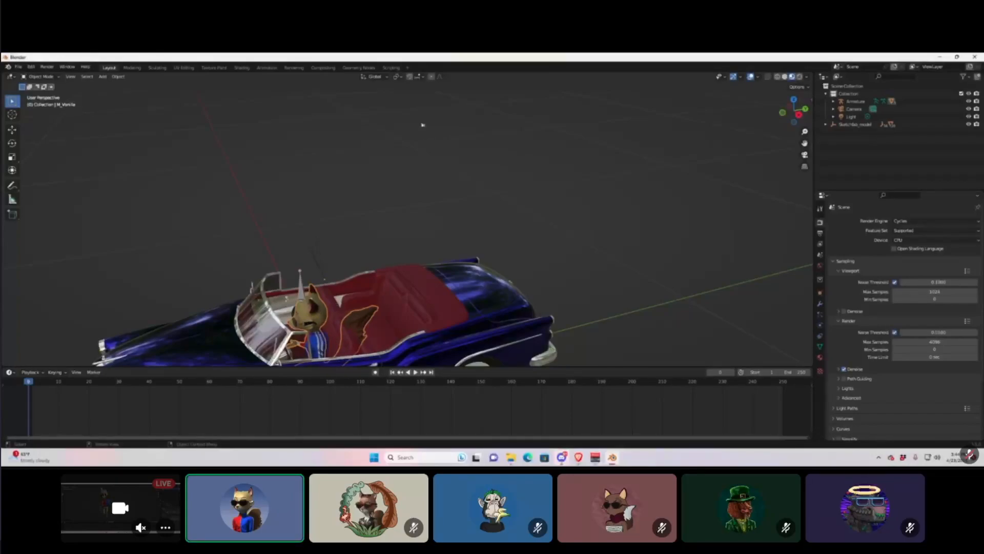
# In the Sculpting workspace, pick the Grab brush and enlarge its radius.
pyautogui.click(157, 68)
pyautogui.scroll(5, 389, 236)
pyautogui.moveTo(519, 211); pyautogui.dragTo(231, 202, button='middle')
pyautogui.scroll(5, 494, 216)
pyautogui.scroll(5, 231, 202)
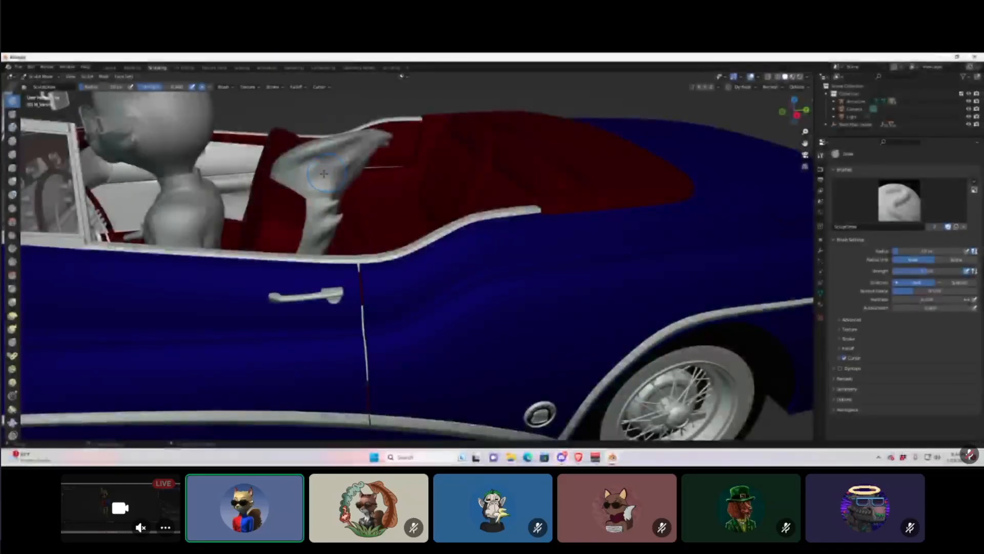
pyautogui.click(12, 304)
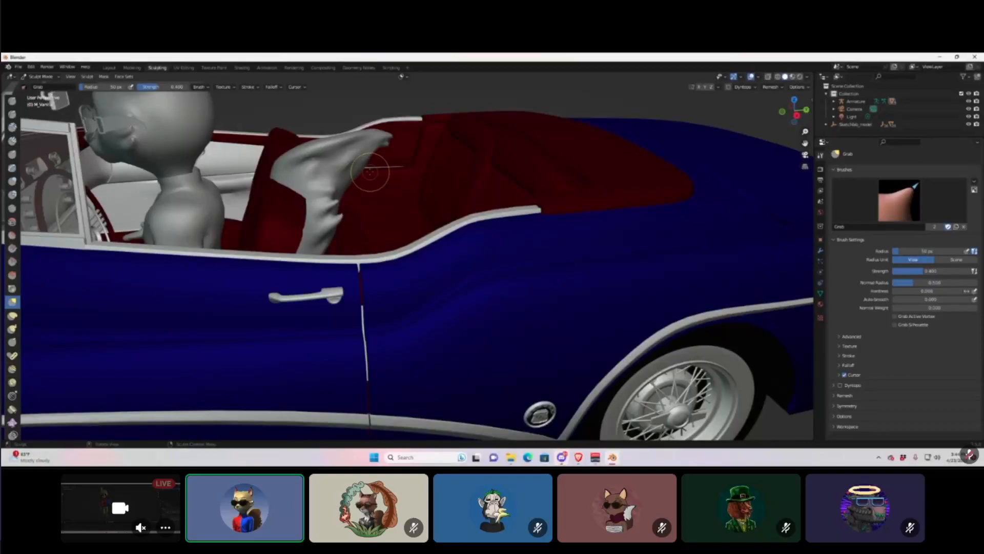
pyautogui.press('f')
pyautogui.click(469, 172)
# Grab the fox's tail so it curls up and to the side.
pyautogui.moveTo(331, 170); pyautogui.dragTo(221, 160)
pyautogui.moveTo(318, 222); pyautogui.dragTo(194, 206)
pyautogui.moveTo(270, 170)
pyautogui.mouseDown()
pyautogui.moveTo(260, 157)
pyautogui.moveTo(300, 165)
pyautogui.mouseUp()
pyautogui.moveTo(354, 138); pyautogui.dragTo(253, 165)
pyautogui.moveTo(251, 165)
pyautogui.mouseDown()
pyautogui.moveTo(237, 192)
pyautogui.moveTo(246, 221)
pyautogui.moveTo(231, 249)
pyautogui.moveTo(288, 205)
pyautogui.mouseUp()
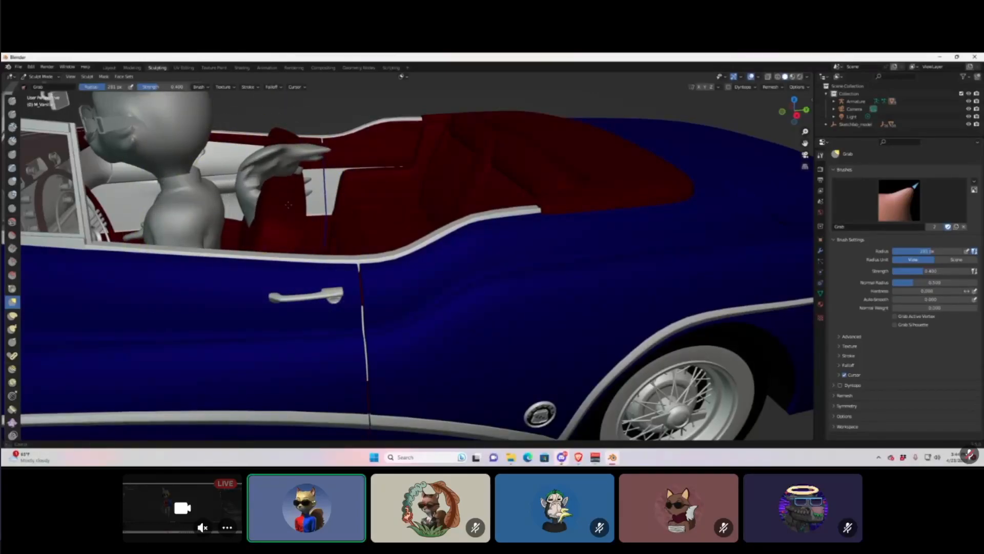
# From the car's other side, push the fox's body and tail slightly upward.
pyautogui.scroll(-5, 311, 202)
pyautogui.moveTo(313, 202)
pyautogui.mouseDown(button='middle')
pyautogui.moveTo(396, 222)
pyautogui.moveTo(460, 216)
pyautogui.moveTo(450, 241)
pyautogui.mouseUp(button='middle')
pyautogui.moveTo(505, 235)
pyautogui.mouseDown()
pyautogui.moveTo(507, 215)
pyautogui.moveTo(482, 186)
pyautogui.moveTo(477, 195)
pyautogui.moveTo(505, 226)
pyautogui.moveTo(509, 211)
pyautogui.moveTo(492, 212)
pyautogui.mouseUp()
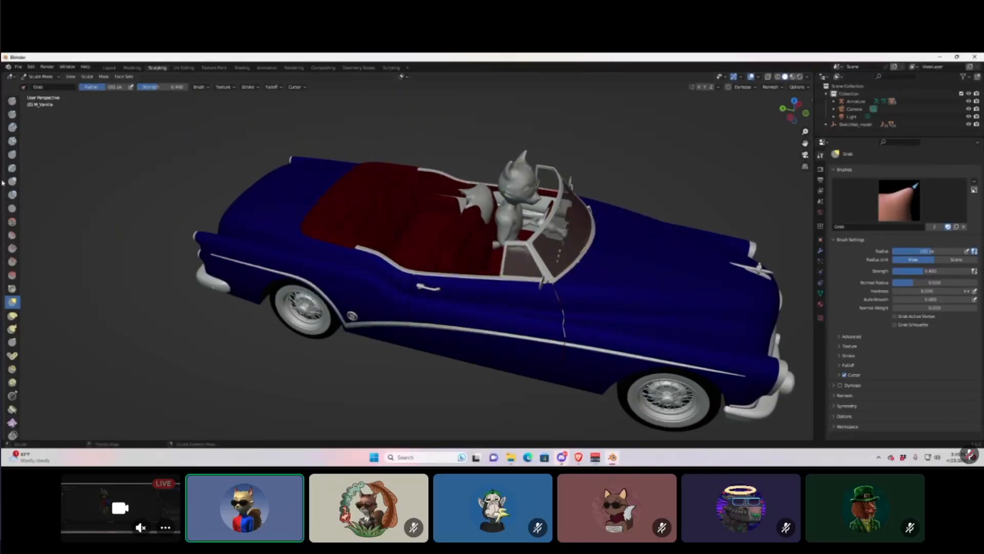
pyautogui.moveTo(622, 312); pyautogui.dragTo(174, 87, button='middle')
# Return to Layout and frame the car and seated fox in a front-left three-quarter view.
pyautogui.click(109, 68)
pyautogui.moveTo(338, 328); pyautogui.dragTo(363, 320, button='middle')
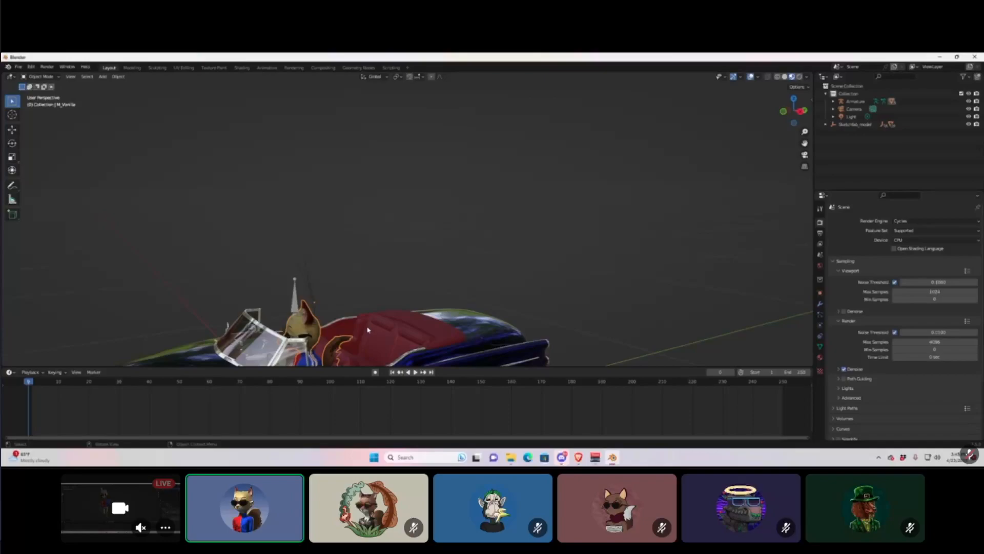
pyautogui.moveTo(322, 364); pyautogui.dragTo(463, 272, button='middle')
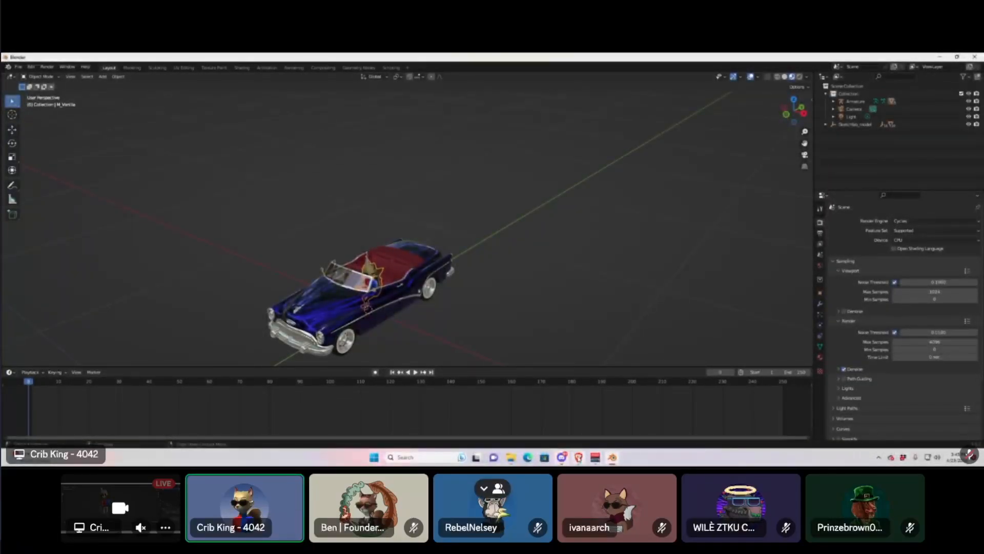
pyautogui.moveTo(560, 460)
pyautogui.click(570, 426)
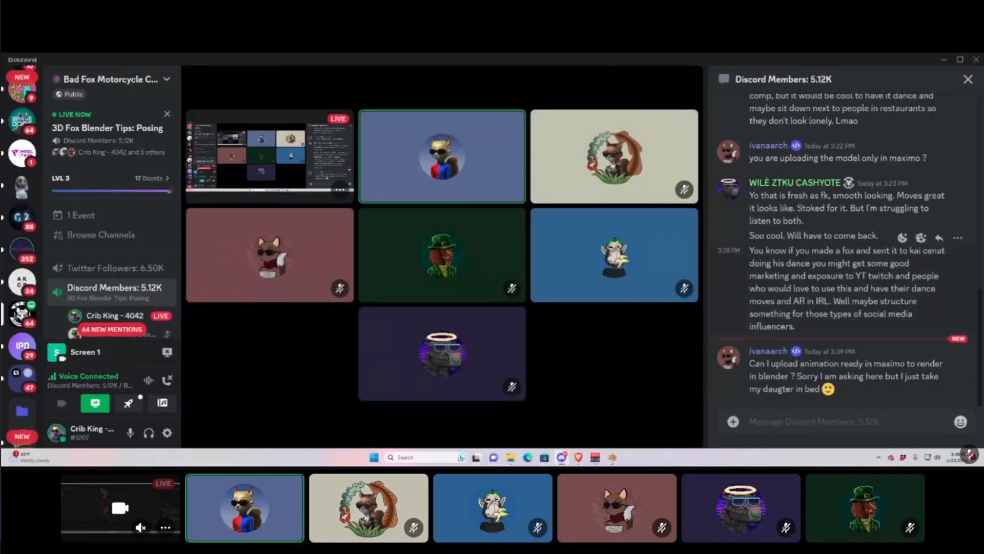
pyautogui.scroll(1, 855, 358)
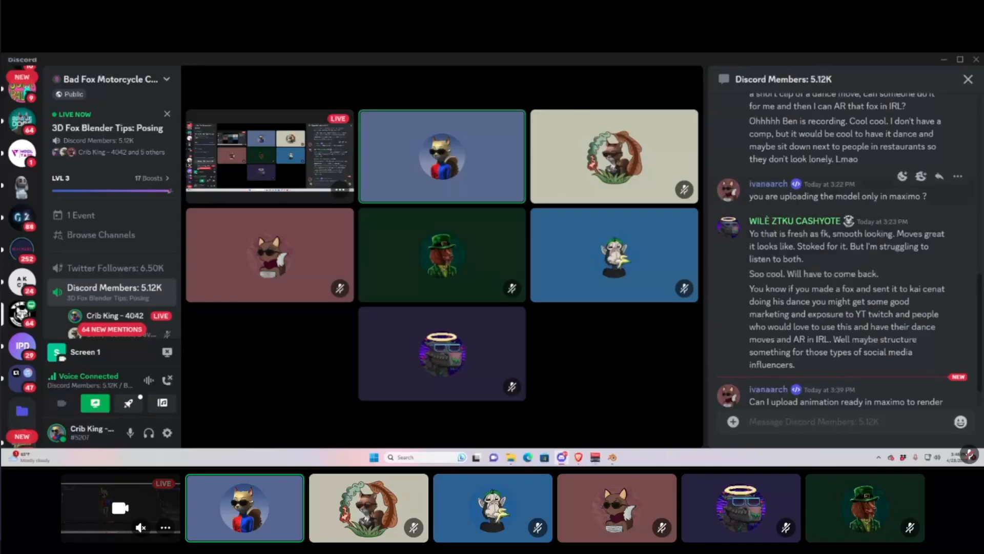
pyautogui.scroll(5, 880, 212)
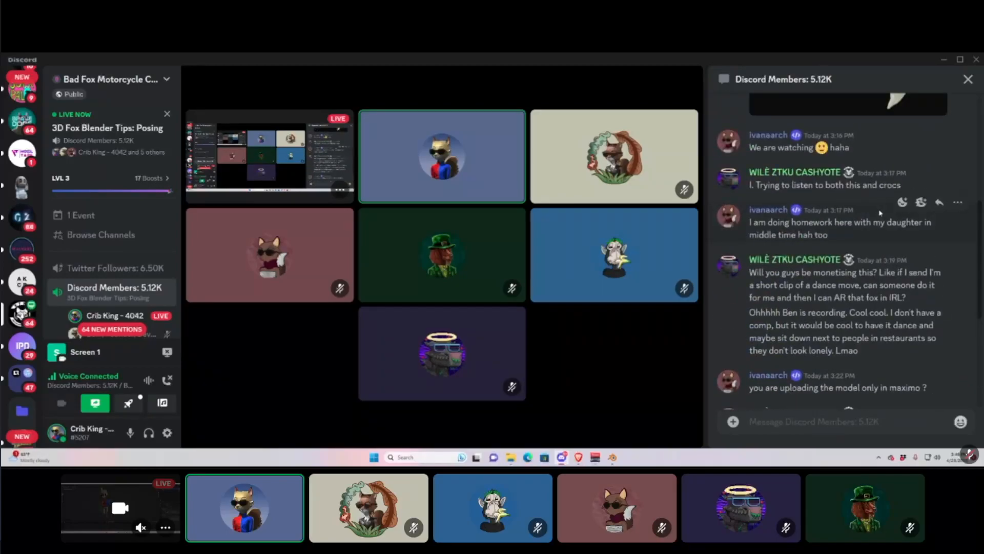
pyautogui.scroll(-4, 880, 213)
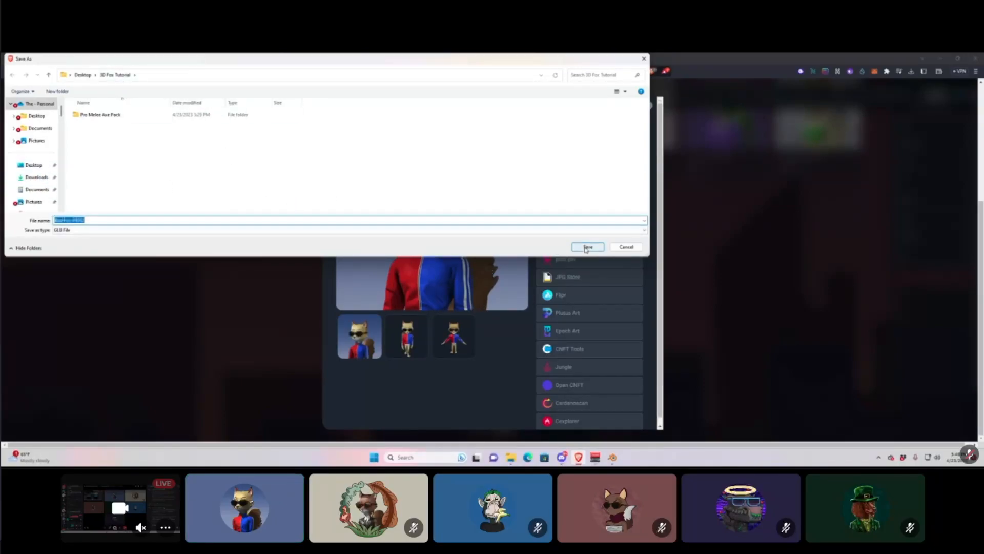
pyautogui.click(612, 457)
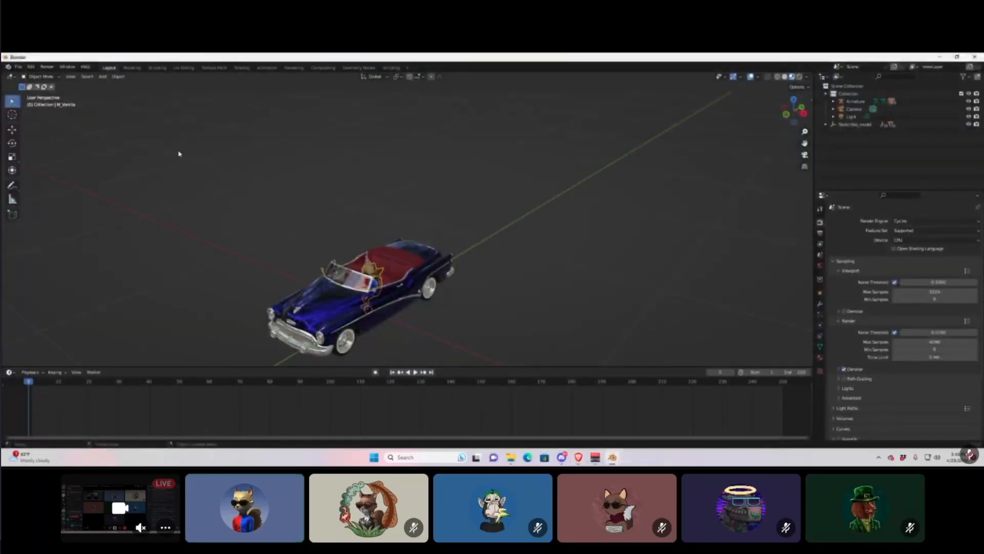
# Select and delete the whole car model.
pyautogui.press('a')
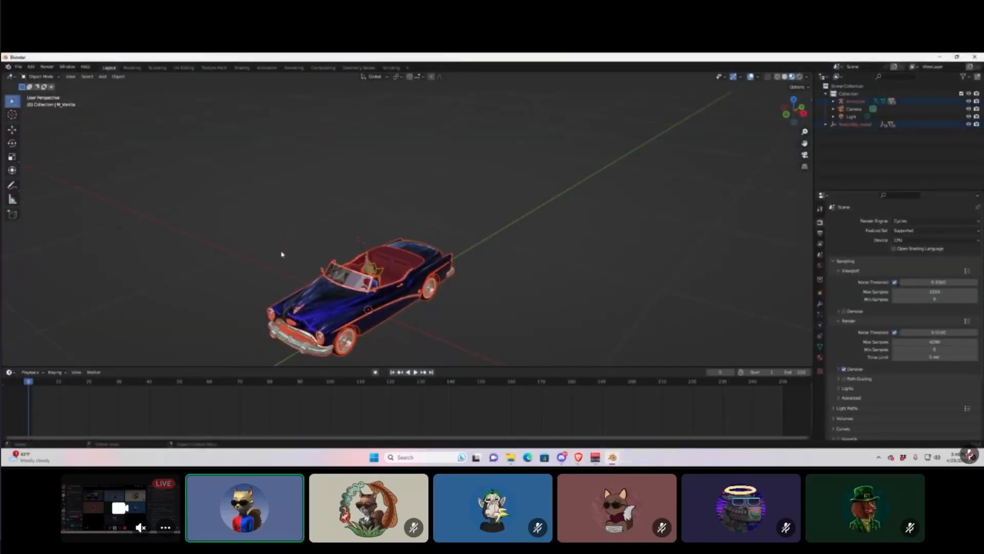
pyautogui.press('x')
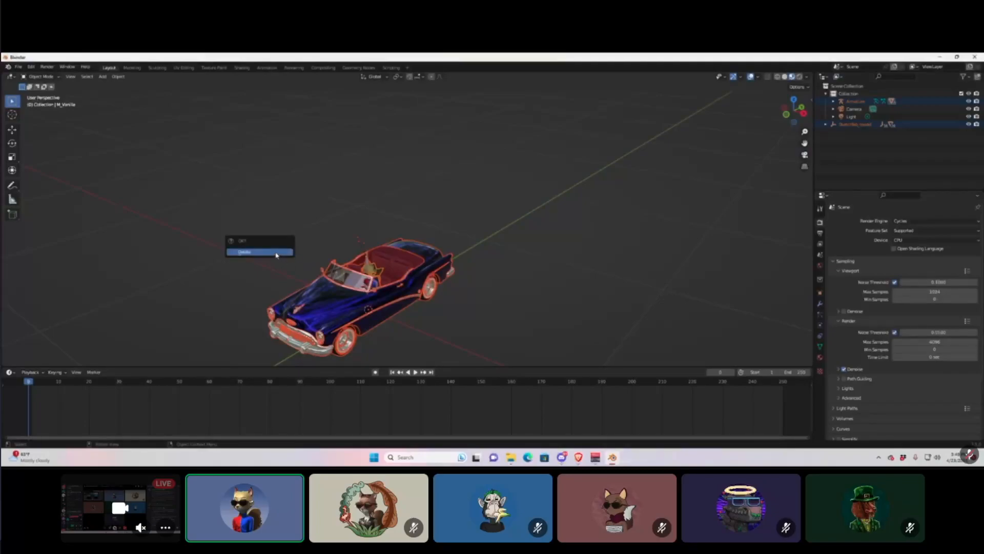
pyautogui.click(276, 252)
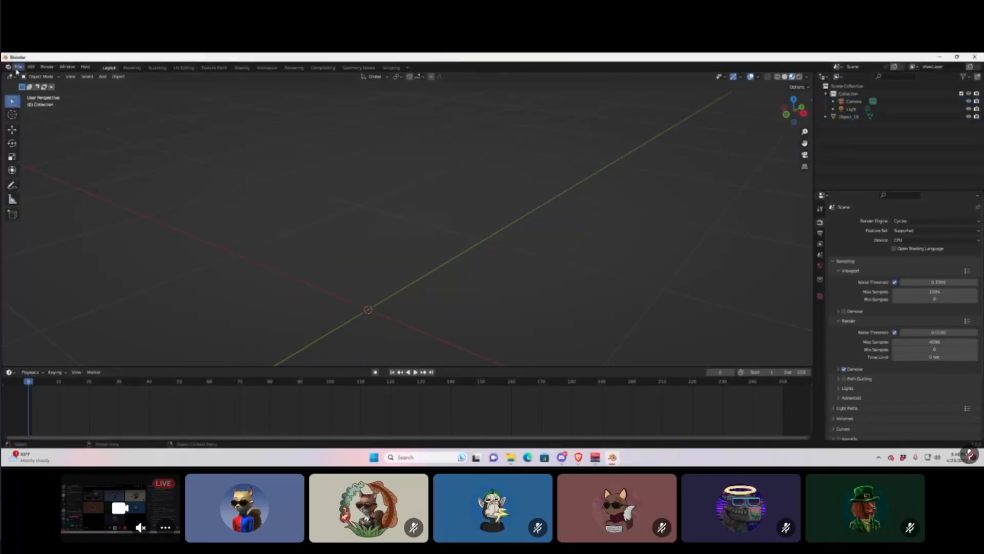
# Import Bad Fox #4042.glb as glTF 2.0 from Desktop > 3D Fox Tutorial.
pyautogui.click(21, 68)
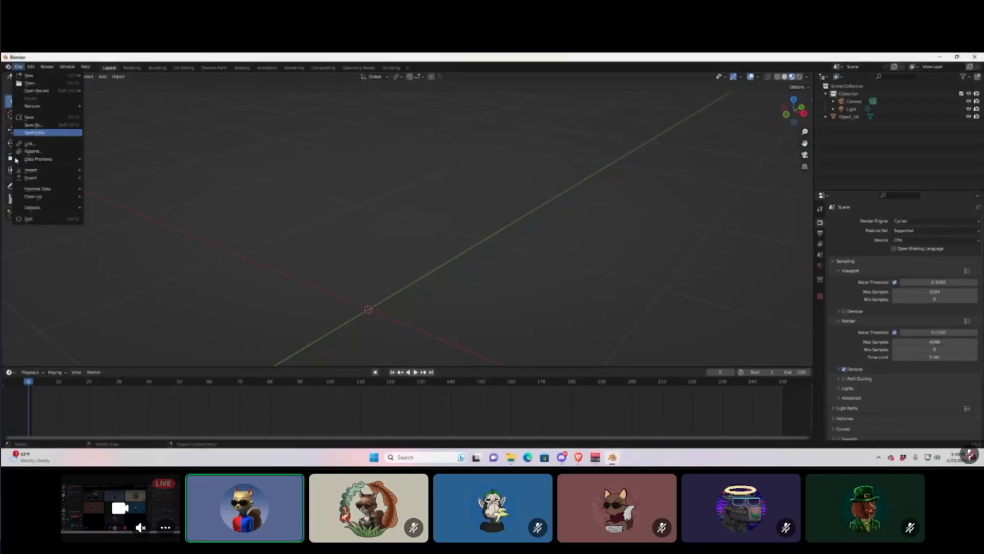
pyautogui.moveTo(46, 170)
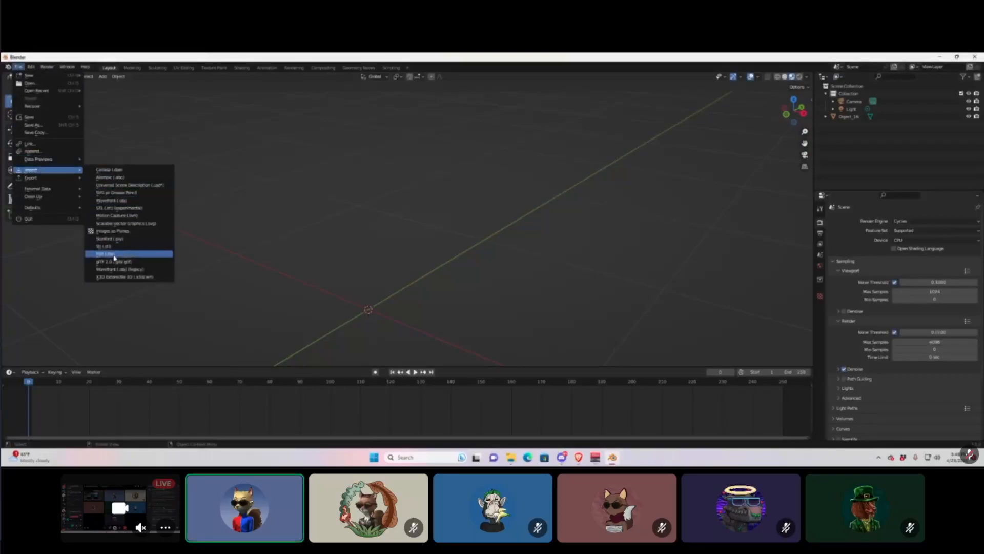
pyautogui.click(124, 262)
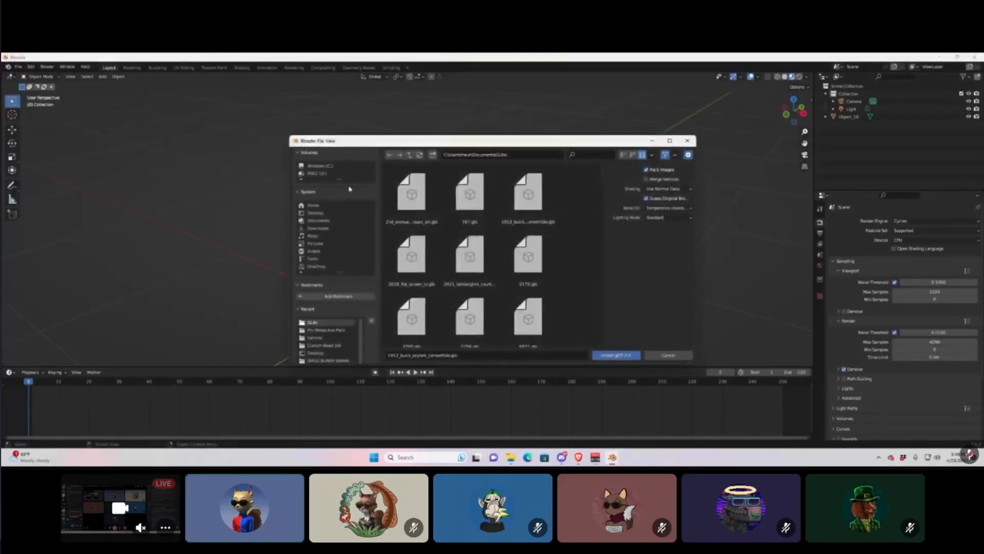
pyautogui.click(314, 212)
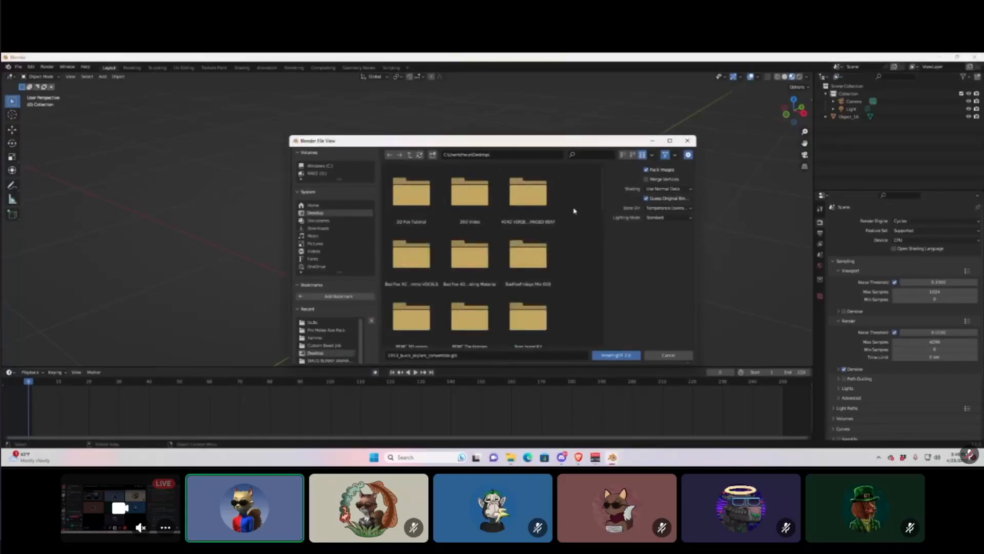
pyautogui.doubleClick(421, 211)
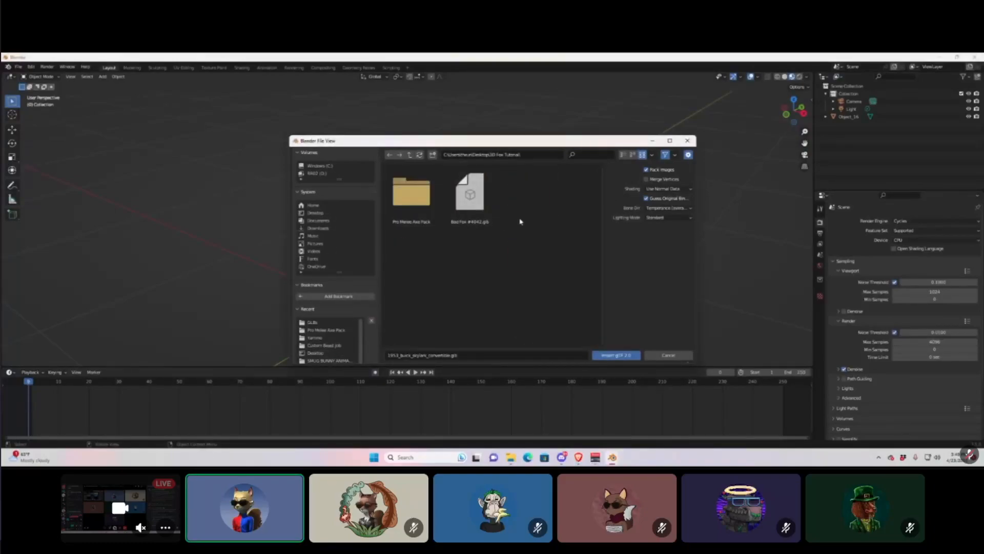
pyautogui.doubleClick(477, 203)
pyautogui.scroll(4, 370, 284)
# Make the fox's skeleton active and switch it into Pose Mode.
pyautogui.moveTo(369, 284); pyautogui.dragTo(394, 278, button='middle')
pyautogui.scroll(-3, 379, 311)
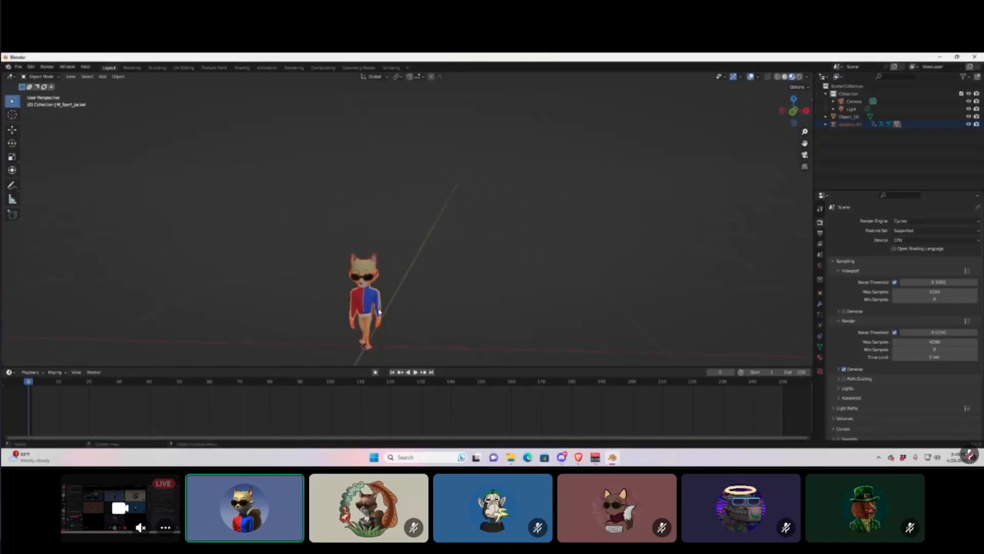
pyautogui.scroll(3, 407, 345)
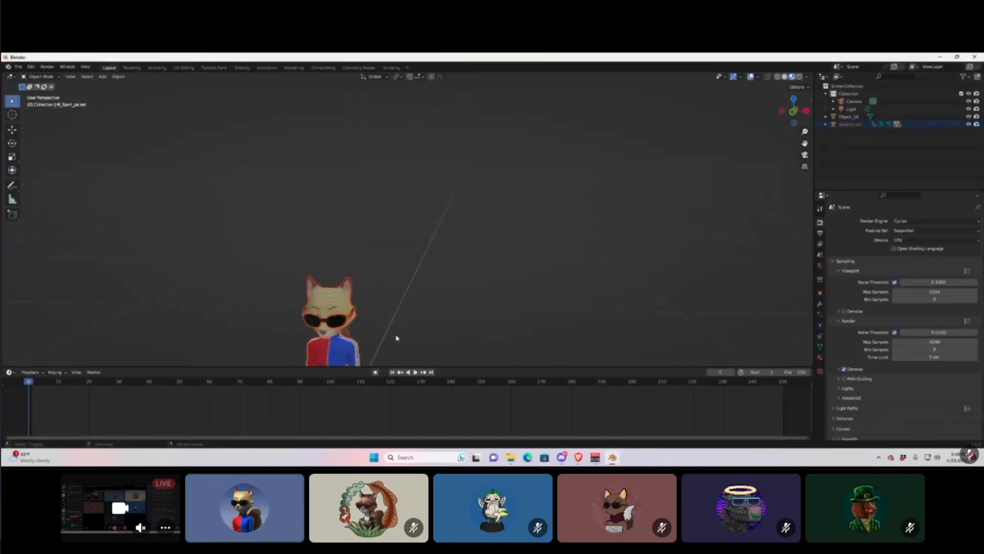
pyautogui.keyDown('shift'); pyautogui.moveTo(396, 338); pyautogui.dragTo(383, 277, button='middle'); pyautogui.keyUp('shift')
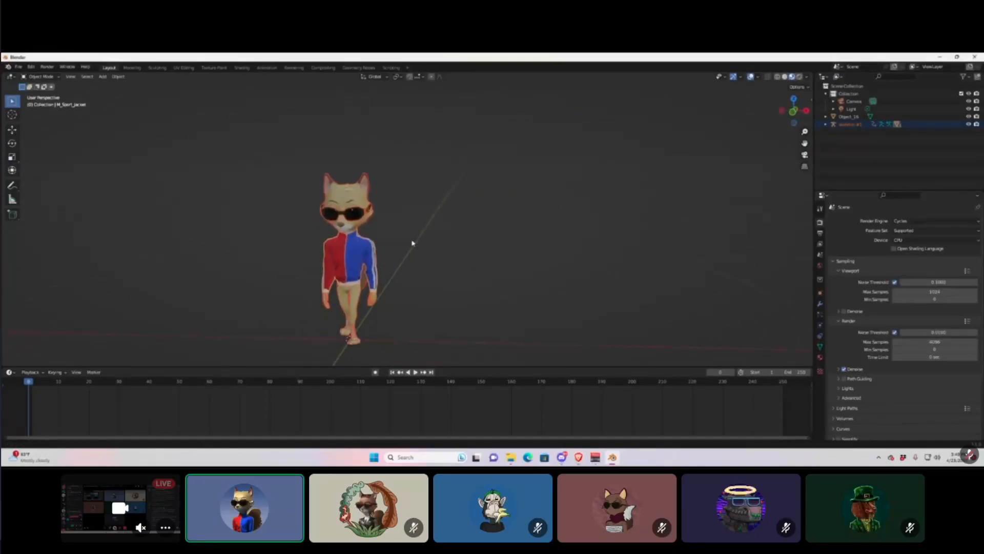
pyautogui.click(354, 334)
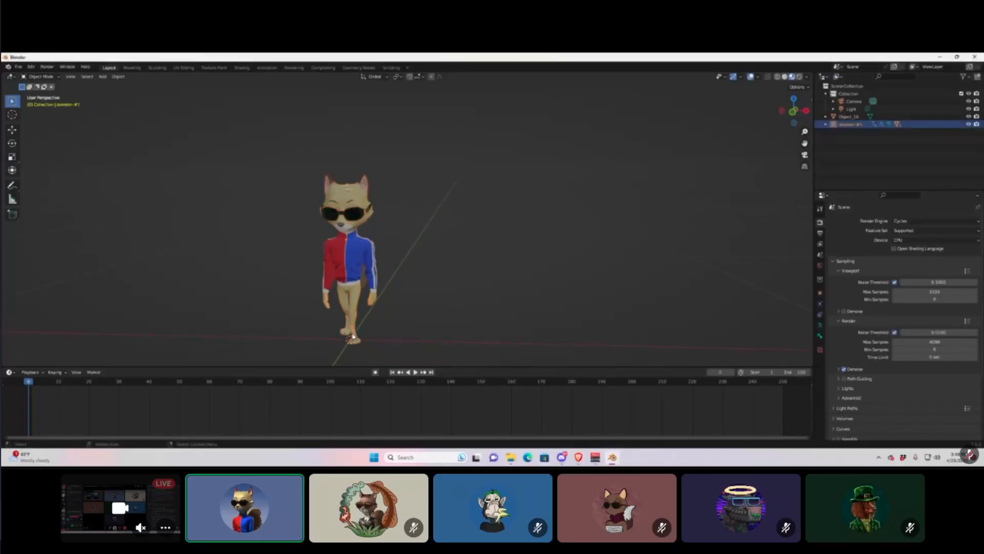
pyautogui.click(41, 76)
pyautogui.click(31, 101)
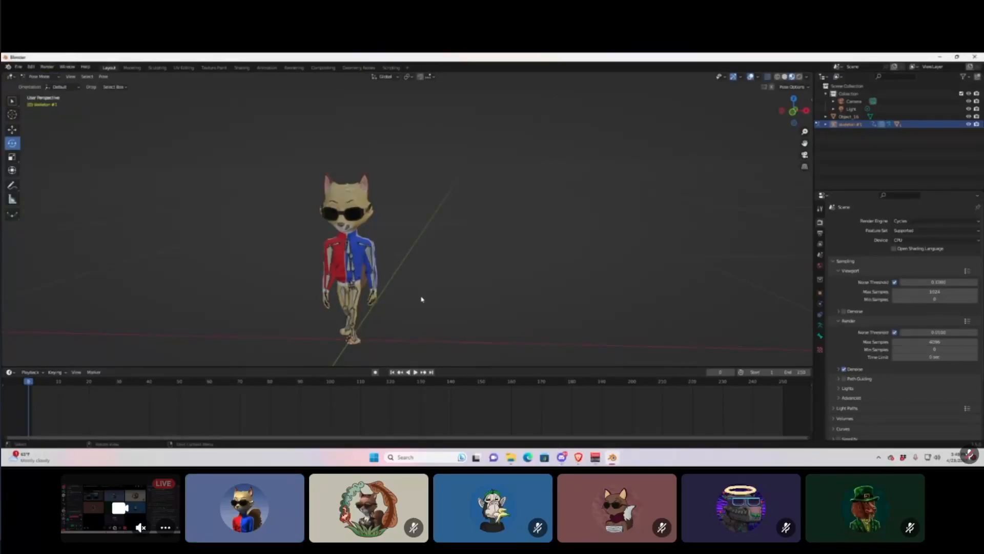
# Delete the fox's animation keyframes from the timeline and select the left upper-arm bone.
pyautogui.moveTo(387, 312)
pyautogui.mouseDown(button='middle')
pyautogui.moveTo(292, 315)
pyautogui.moveTo(385, 310)
pyautogui.mouseUp(button='middle')
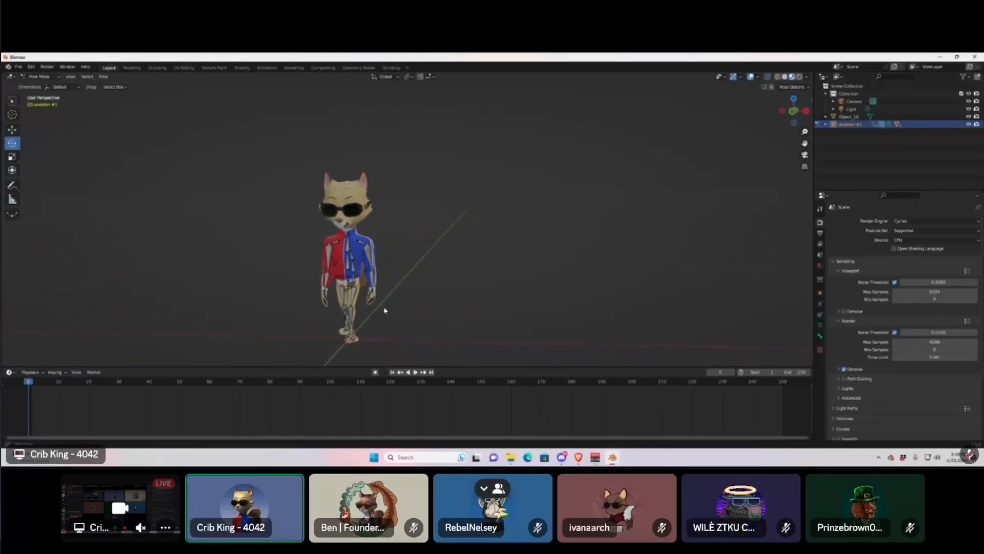
pyautogui.scroll(-1, 365, 315)
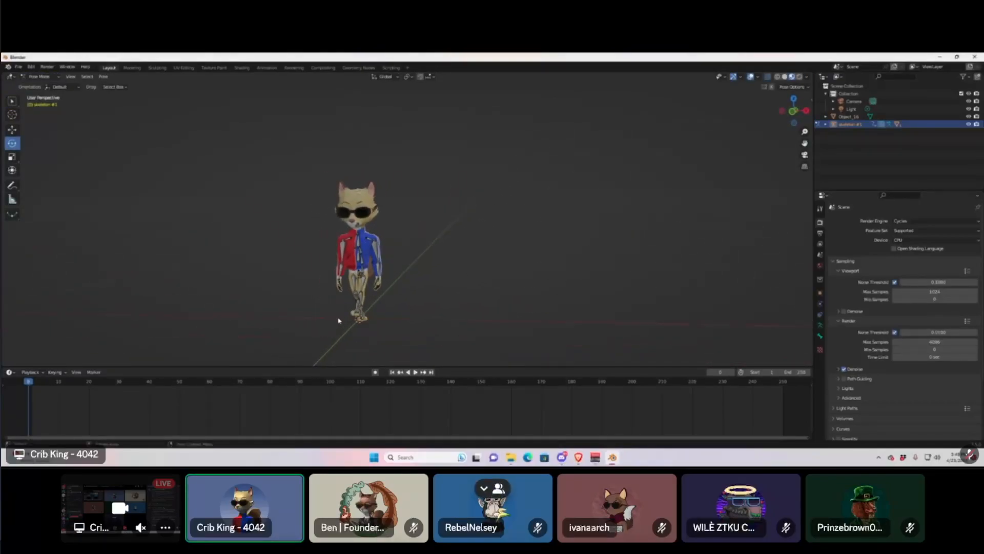
pyautogui.click(357, 245)
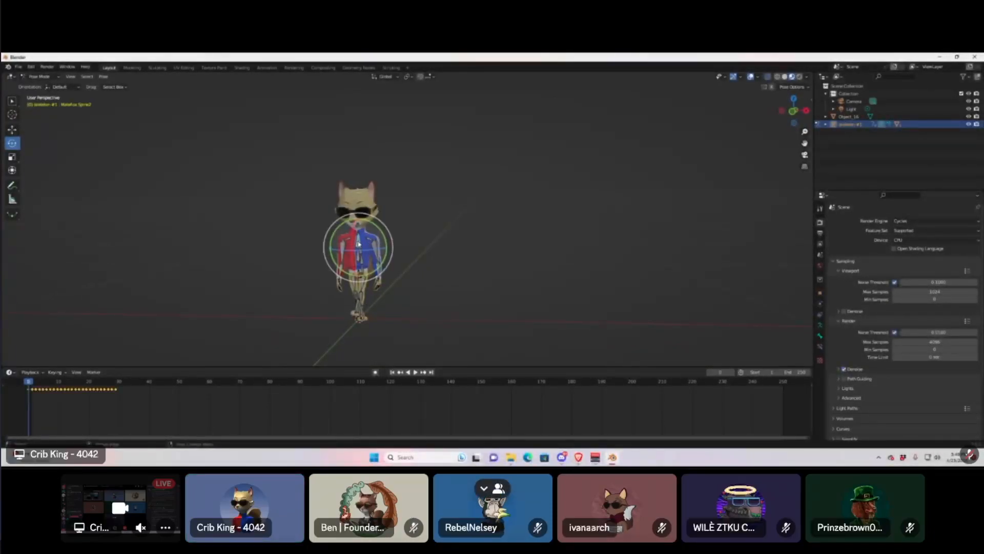
pyautogui.scroll(3, 395, 312)
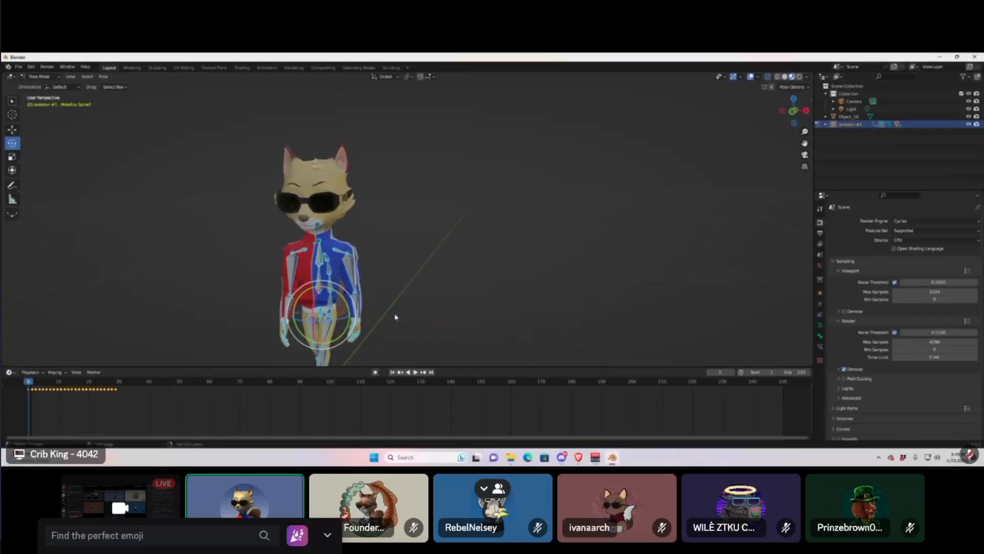
pyautogui.keyDown('shift'); pyautogui.moveTo(396, 318); pyautogui.dragTo(391, 263, button='middle'); pyautogui.keyUp('shift')
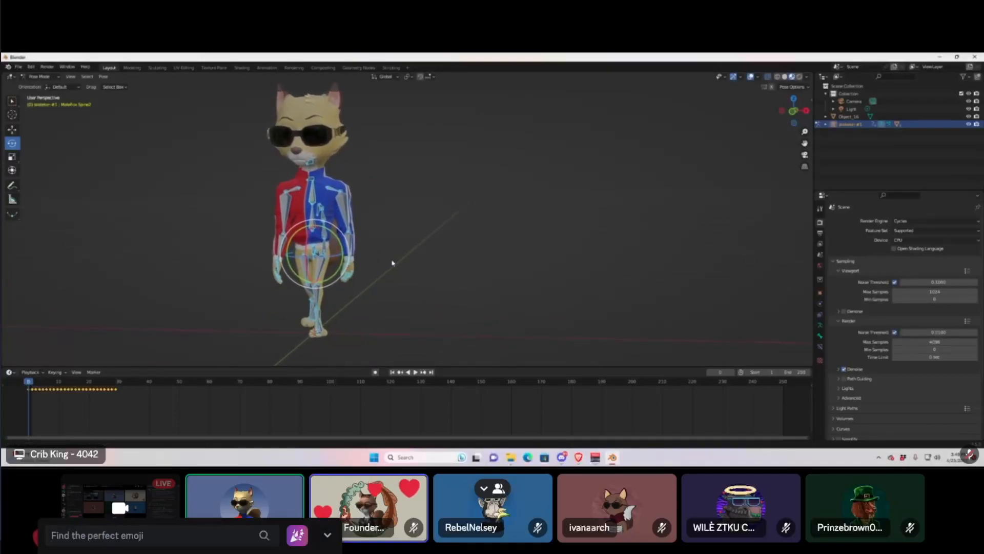
pyautogui.rightClick(106, 389)
pyautogui.click(100, 391)
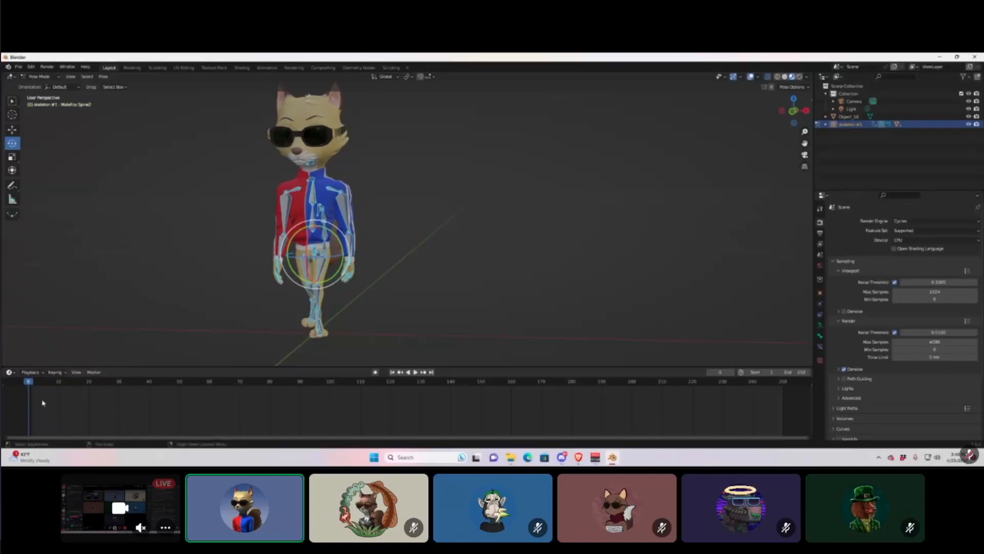
pyautogui.click(438, 220)
pyautogui.click(345, 216)
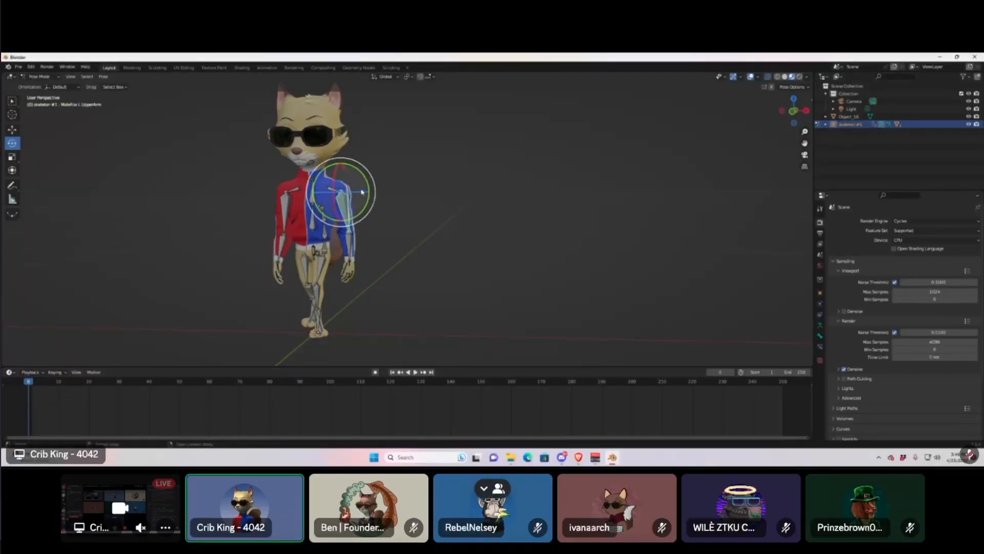
# Rotate the left and right upper arms up and out to the sides.
pyautogui.moveTo(361, 191); pyautogui.dragTo(379, 152)
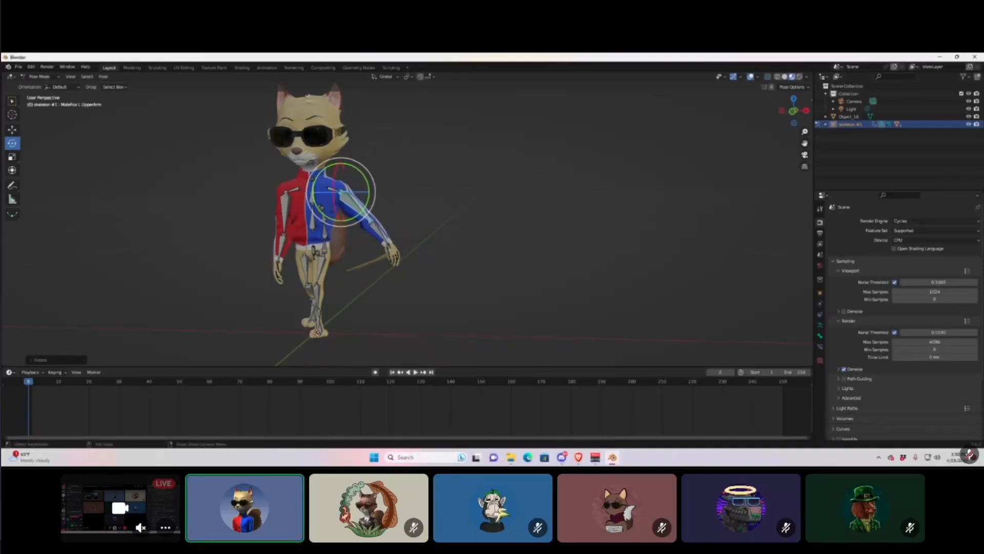
pyautogui.moveTo(369, 198); pyautogui.dragTo(395, 148)
pyautogui.moveTo(404, 261); pyautogui.dragTo(297, 216, button='middle')
pyautogui.click(297, 217)
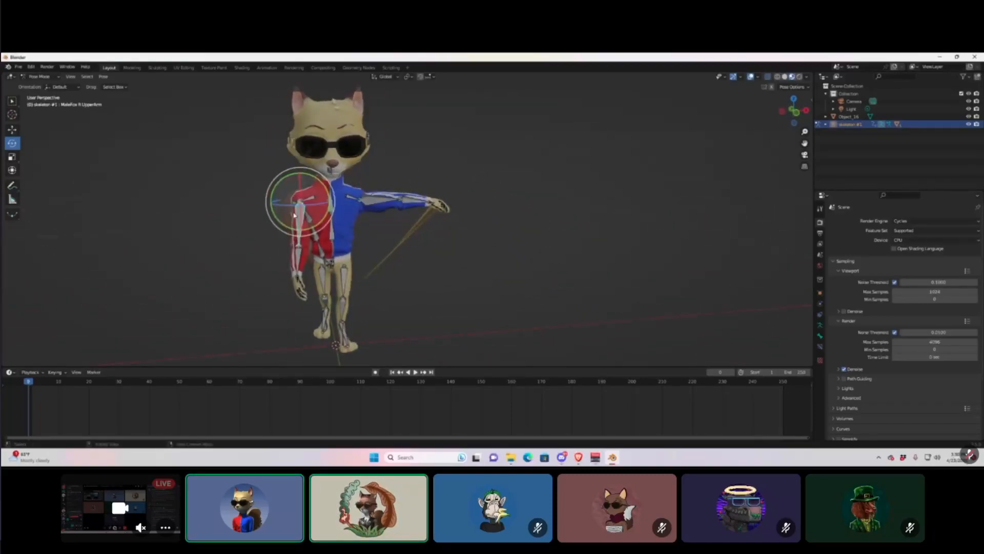
pyautogui.moveTo(271, 204); pyautogui.dragTo(311, 162)
pyautogui.moveTo(277, 225); pyautogui.dragTo(335, 230, button='middle')
pyautogui.moveTo(411, 308); pyautogui.dragTo(341, 269, button='middle')
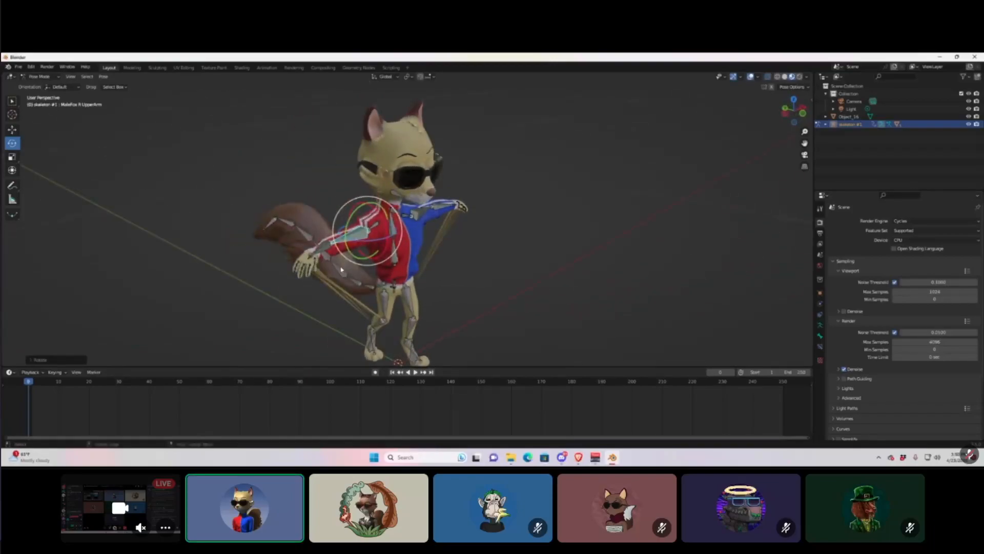
# Swing the tail's base bone to a new angle behind the body.
pyautogui.moveTo(432, 277); pyautogui.dragTo(392, 289, button='middle')
pyautogui.click(413, 299)
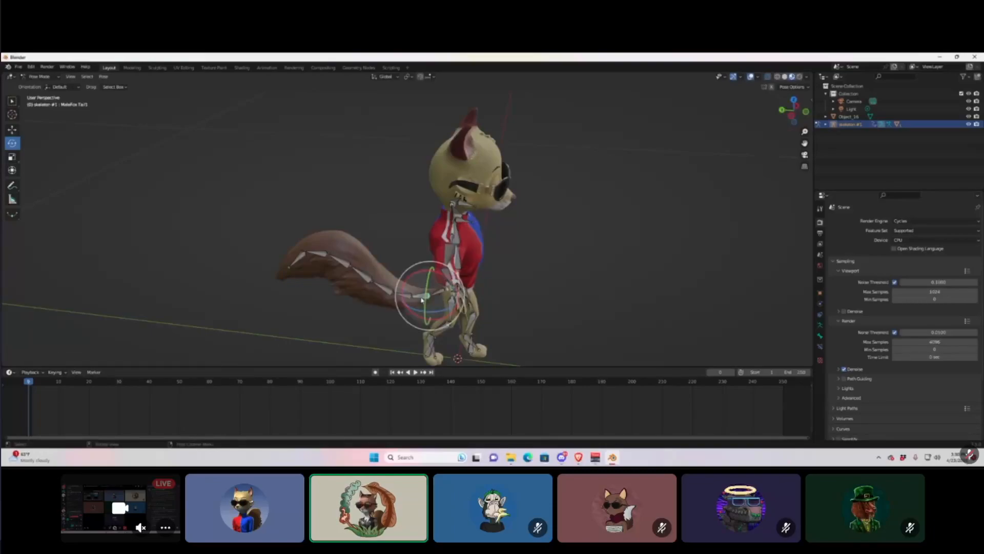
pyautogui.moveTo(402, 288); pyautogui.dragTo(390, 250)
pyautogui.moveTo(390, 249); pyautogui.dragTo(378, 247, button='middle')
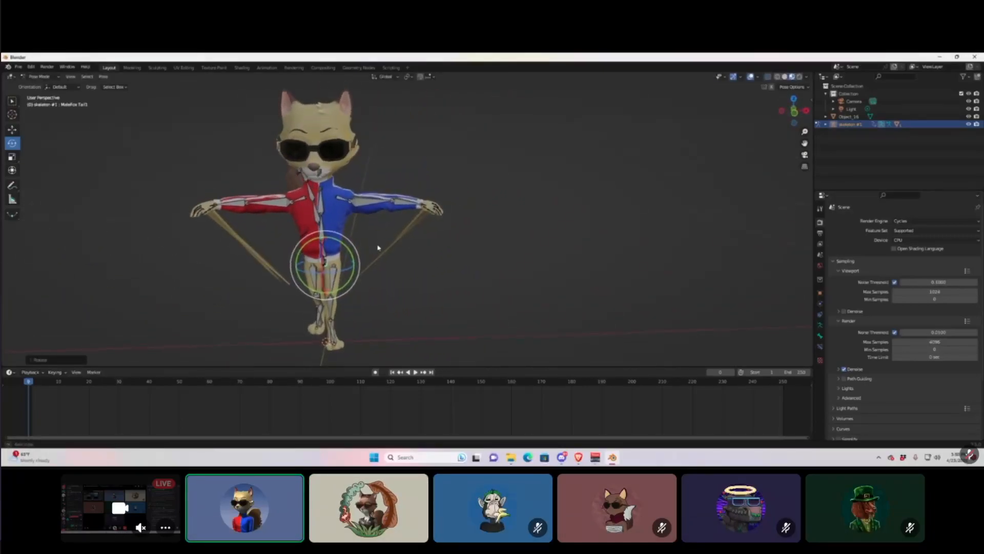
# Turn the fox's head and swing the right forearm downward.
pyautogui.click(325, 174)
pyautogui.moveTo(318, 171); pyautogui.dragTo(302, 246)
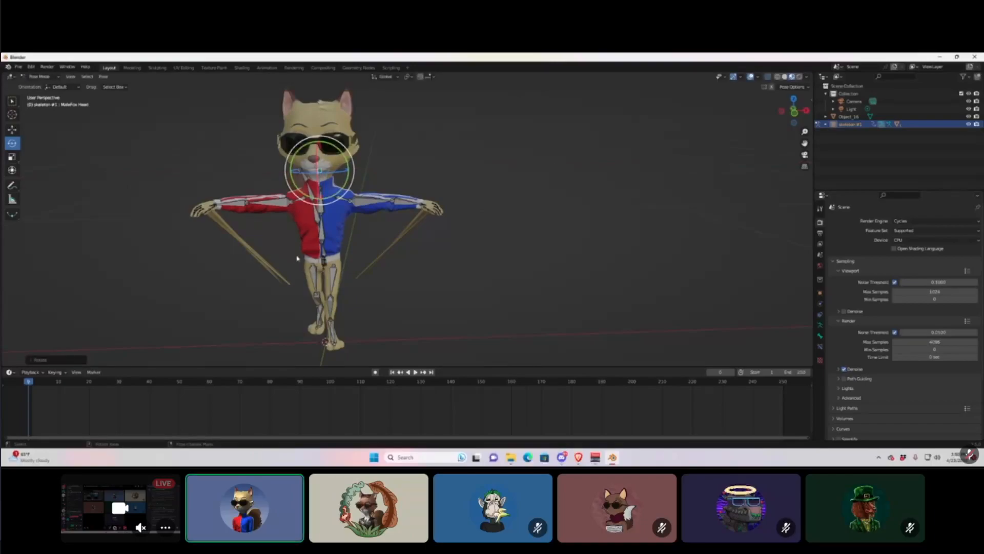
pyautogui.click(240, 207)
pyautogui.moveTo(220, 205)
pyautogui.mouseDown()
pyautogui.moveTo(234, 228)
pyautogui.moveTo(225, 243)
pyautogui.moveTo(241, 252)
pyautogui.moveTo(206, 218)
pyautogui.mouseUp()
pyautogui.moveTo(257, 239); pyautogui.dragTo(309, 277, button='middle')
pyautogui.moveTo(517, 295); pyautogui.dragTo(404, 259, button='middle')
# Rotate the red right upper arm about -75° so it hangs beside the body.
pyautogui.scroll(5, 505, 292)
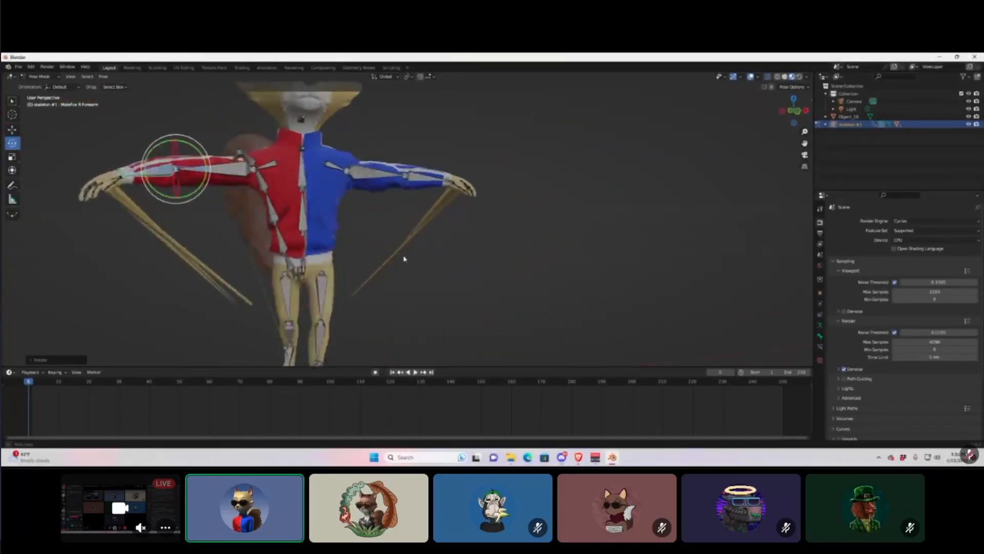
pyautogui.click(368, 170)
pyautogui.moveTo(382, 161)
pyautogui.mouseDown()
pyautogui.moveTo(578, 90)
pyautogui.moveTo(495, 93)
pyautogui.moveTo(386, 170)
pyautogui.mouseUp()
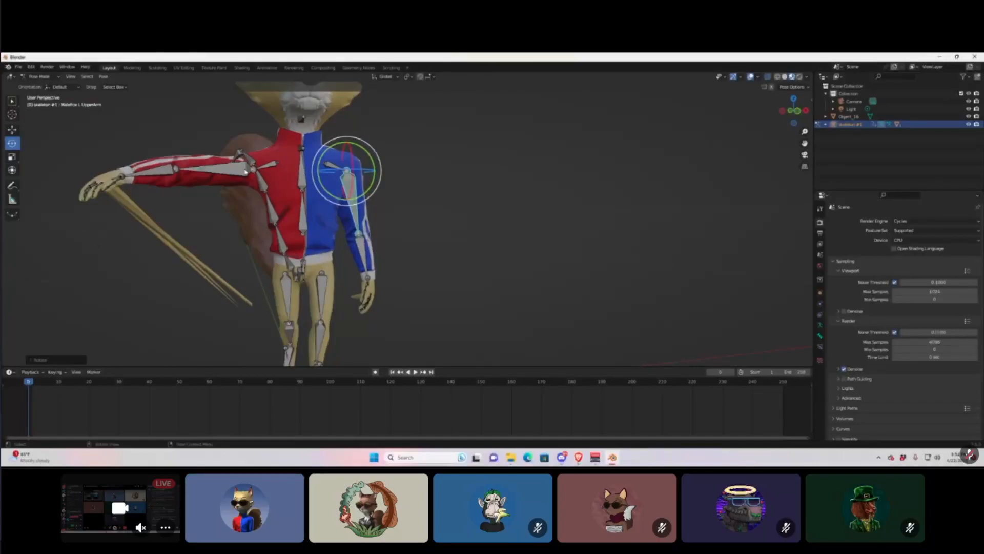
pyautogui.click(224, 174)
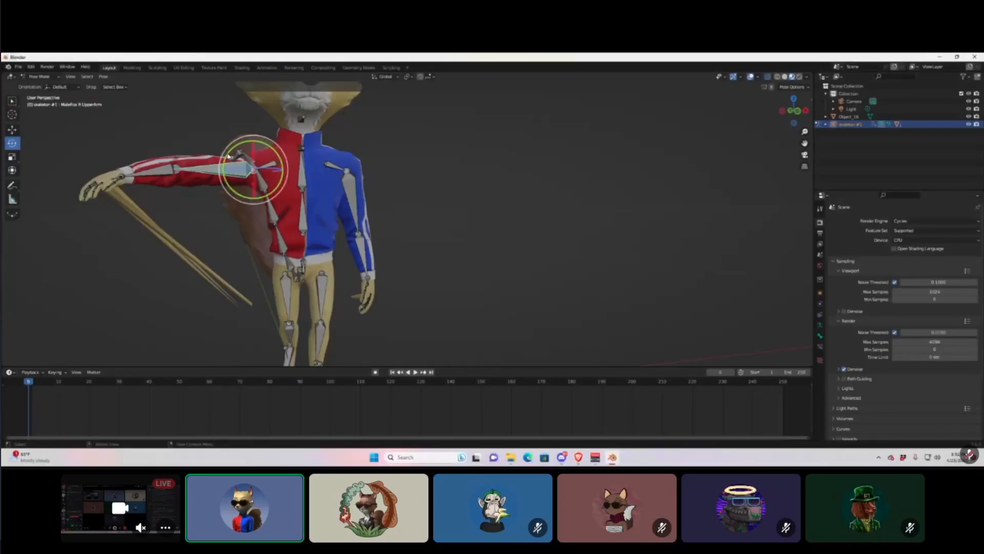
pyautogui.moveTo(229, 171); pyautogui.dragTo(201, 178)
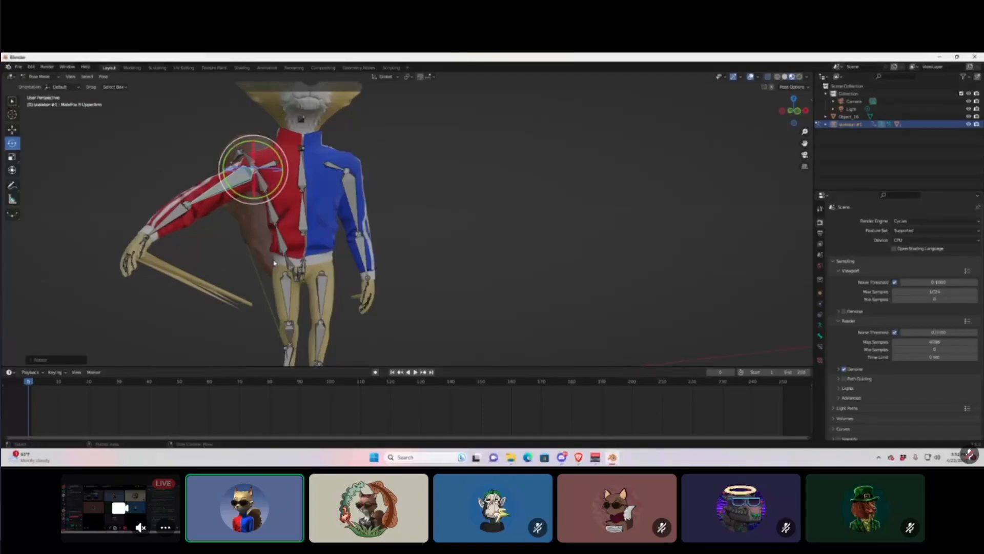
pyautogui.press('F12')
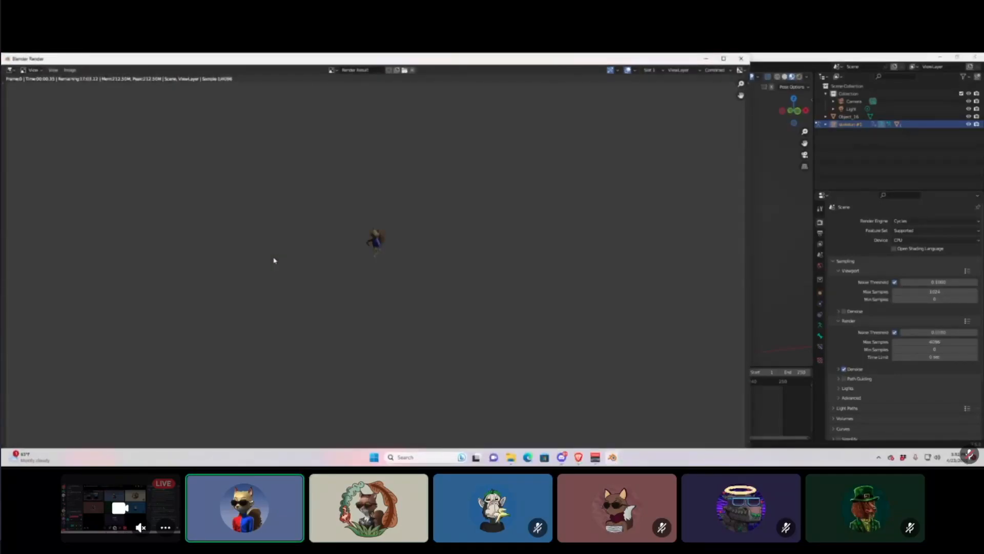
pyautogui.scroll(6, 374, 250)
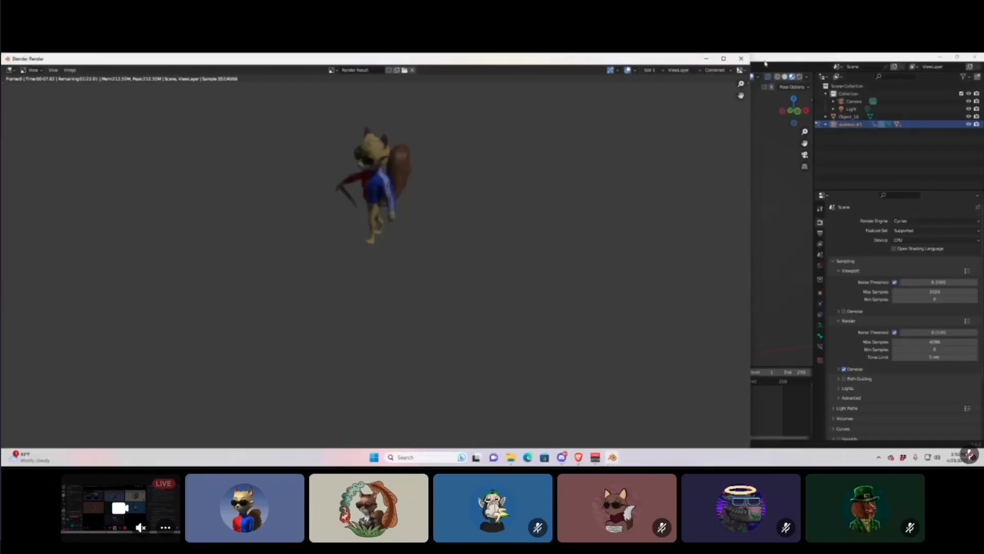
pyautogui.click(741, 59)
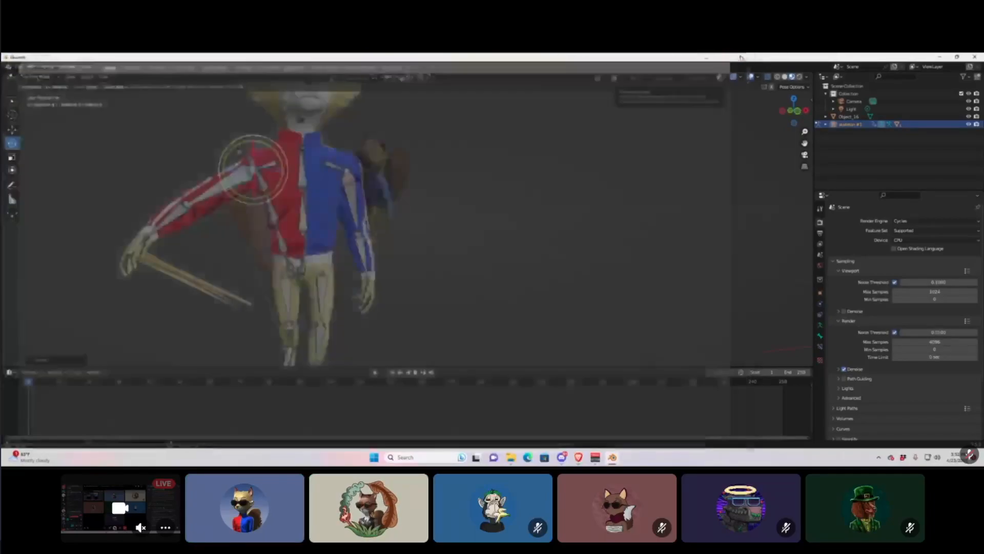
# Rotate the blue left upper arm downward to match the red one.
pyautogui.scroll(-3, 435, 310)
pyautogui.moveTo(435, 310); pyautogui.dragTo(358, 278, button='middle')
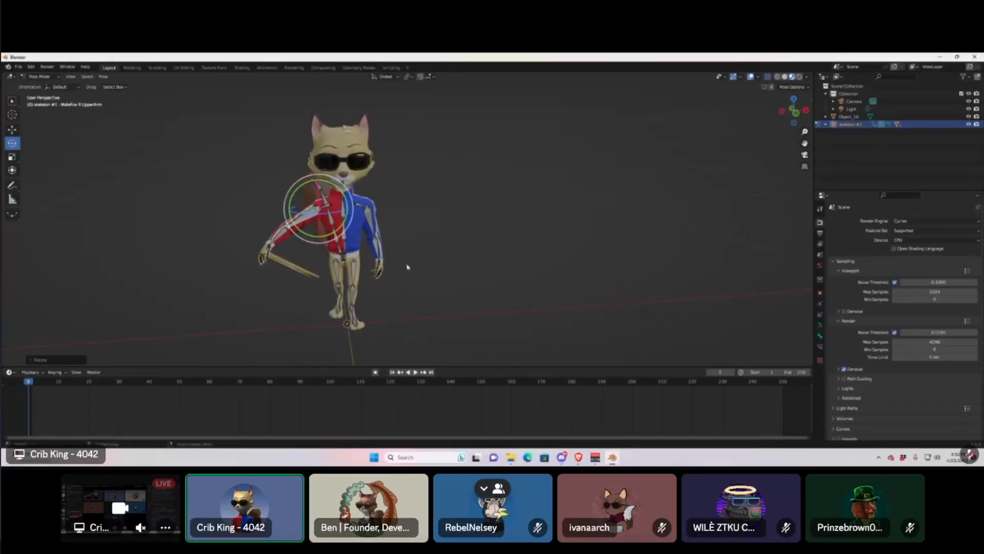
pyautogui.click(372, 225)
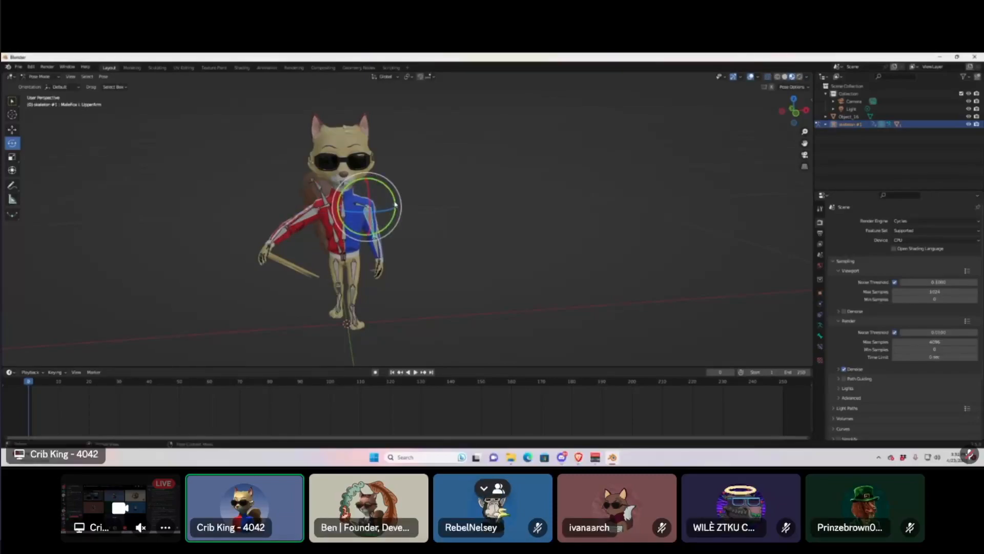
pyautogui.press('r')
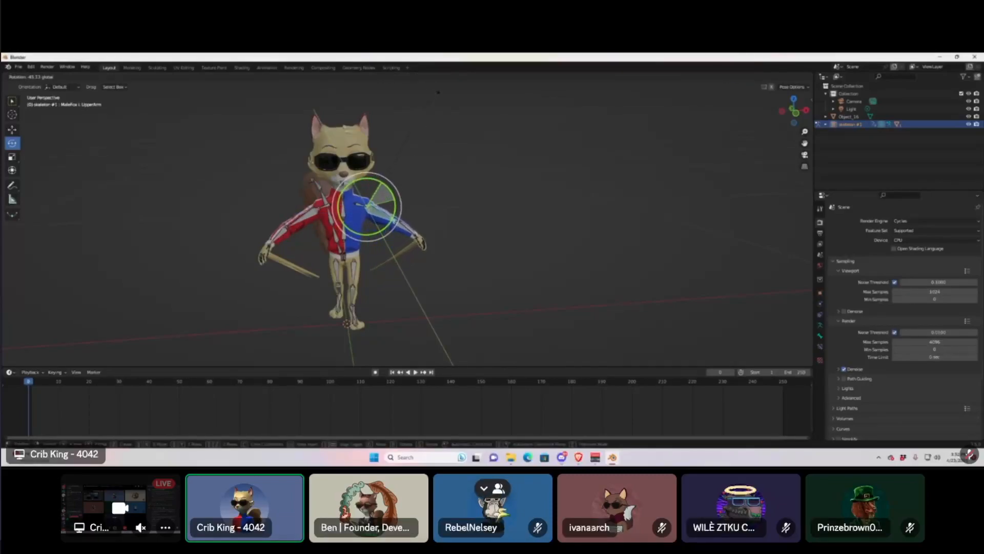
pyautogui.click(424, 202)
# Orbit around the fox to check the lowered arms and curved tail from several sides.
pyautogui.moveTo(424, 202); pyautogui.dragTo(480, 266, button='middle')
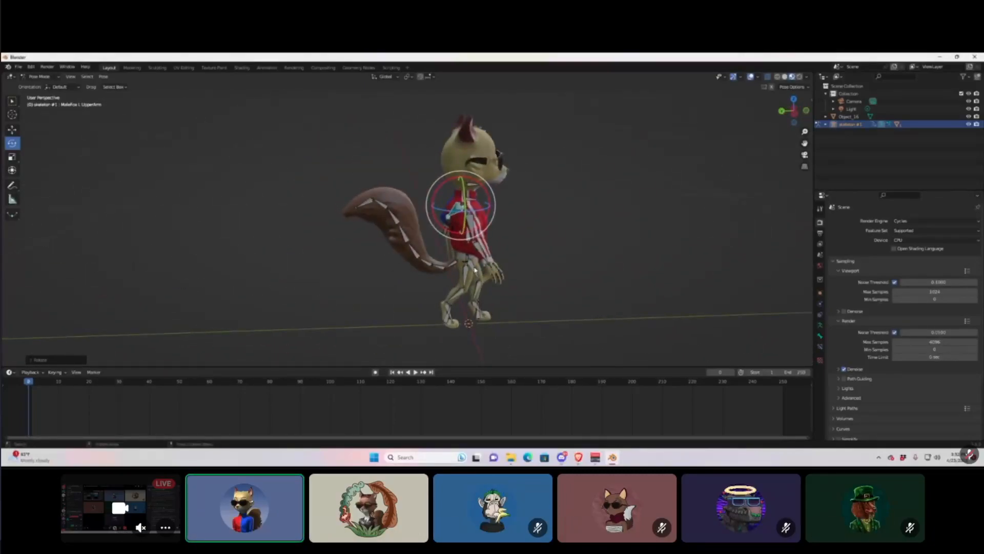
pyautogui.scroll(4, 476, 271)
pyautogui.moveTo(449, 275); pyautogui.dragTo(398, 292, button='middle')
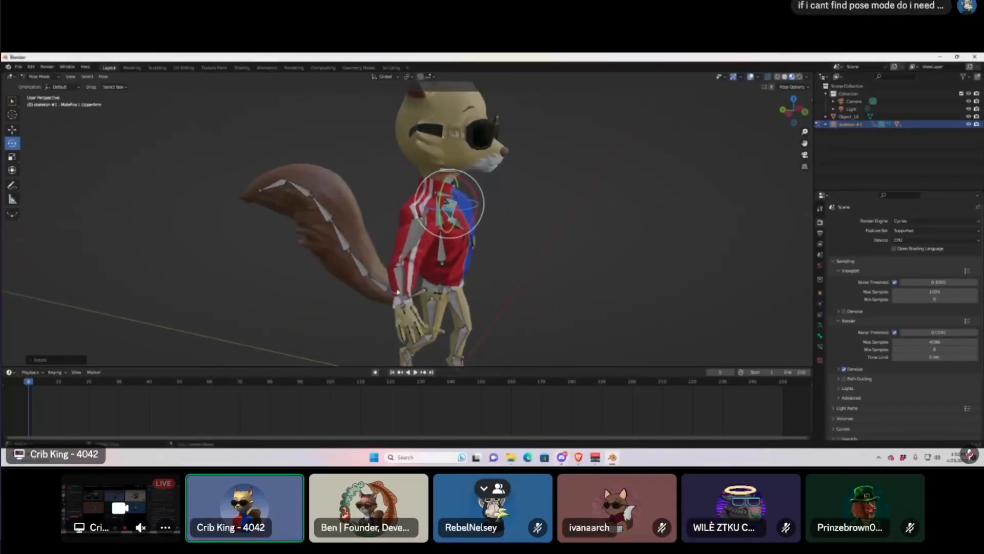
pyautogui.moveTo(334, 238); pyautogui.dragTo(288, 282, button='middle')
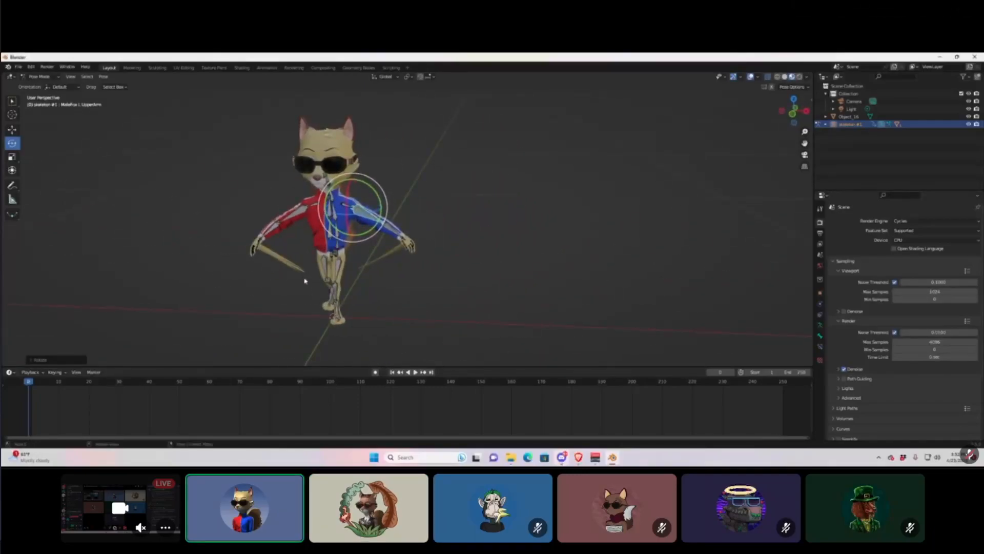
pyautogui.moveTo(355, 287); pyautogui.dragTo(382, 281, button='middle')
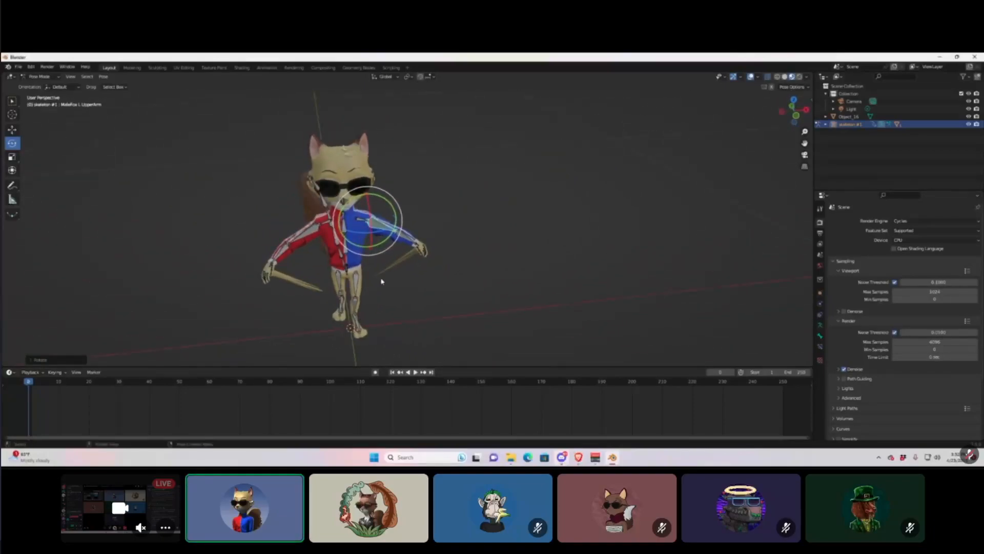
pyautogui.moveTo(292, 273); pyautogui.dragTo(353, 243, button='middle')
pyautogui.scroll(5, 259, 230)
pyautogui.press('r')
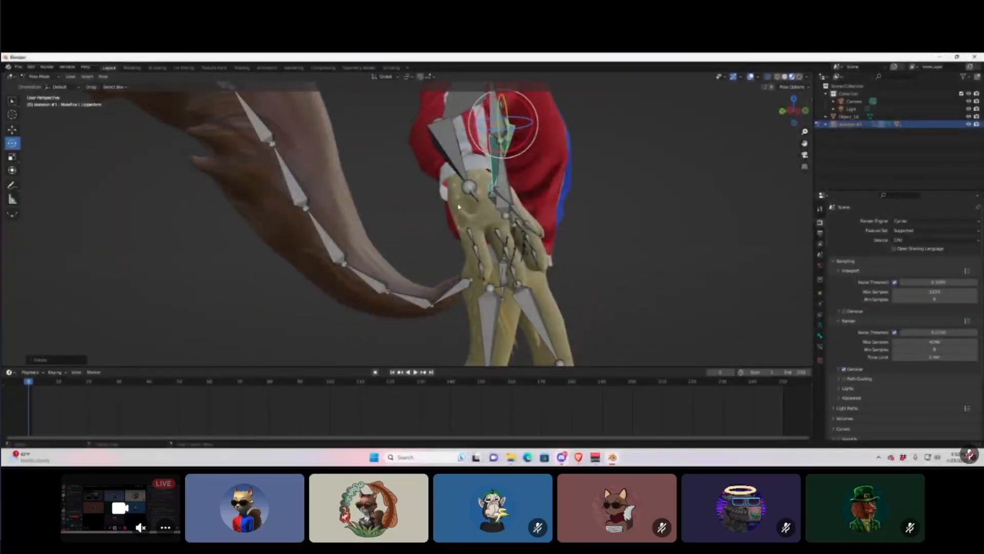
pyautogui.click(468, 189)
pyautogui.moveTo(468, 211); pyautogui.dragTo(249, 200, button='middle')
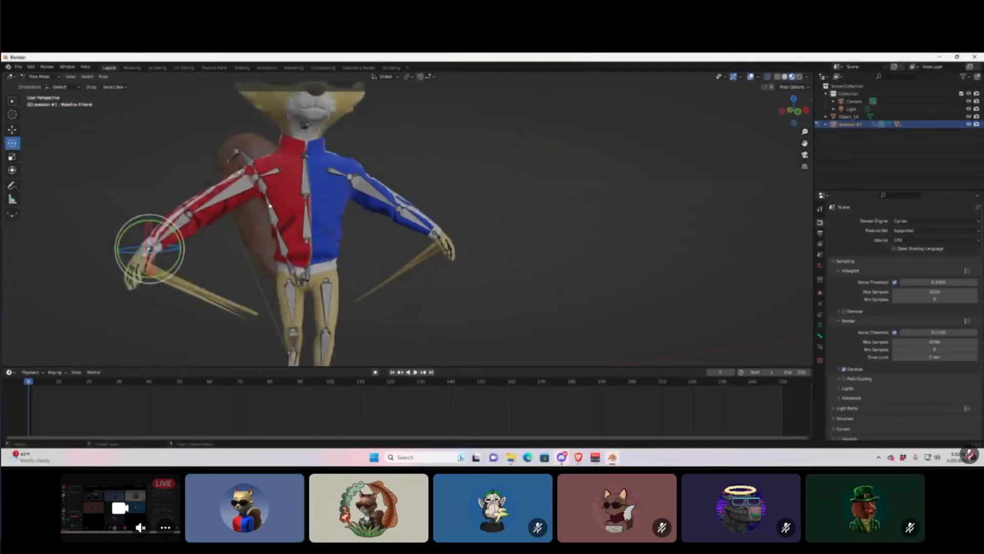
pyautogui.click(230, 199)
pyautogui.moveTo(228, 177)
pyautogui.mouseDown()
pyautogui.moveTo(256, 225)
pyautogui.moveTo(234, 185)
pyautogui.mouseUp()
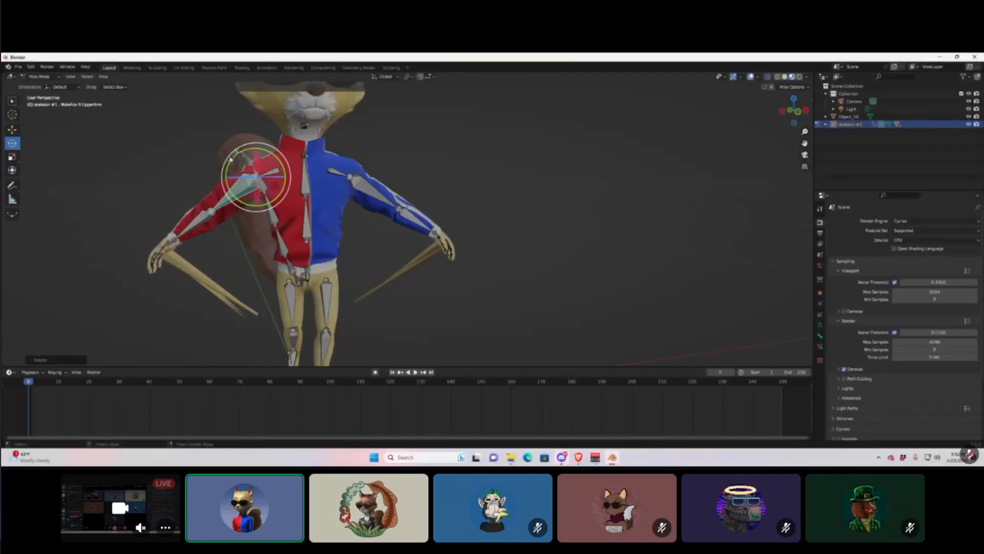
pyautogui.hotkey('ctrl', 'z')
pyautogui.moveTo(166, 296); pyautogui.dragTo(226, 297, button='middle')
pyautogui.moveTo(539, 306); pyautogui.dragTo(512, 310, button='middle')
pyautogui.scroll(3, 524, 301)
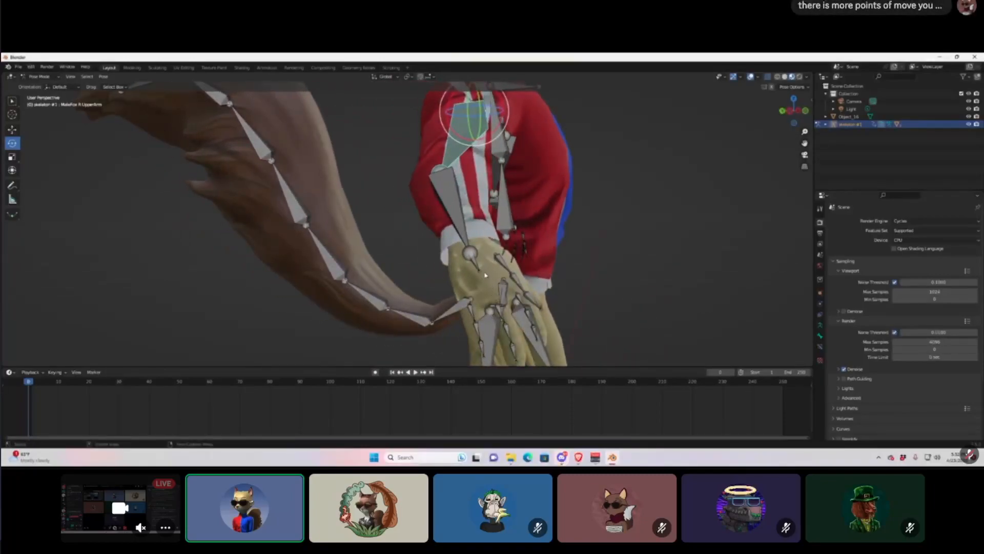
pyautogui.moveTo(492, 300); pyautogui.dragTo(350, 236, button='middle')
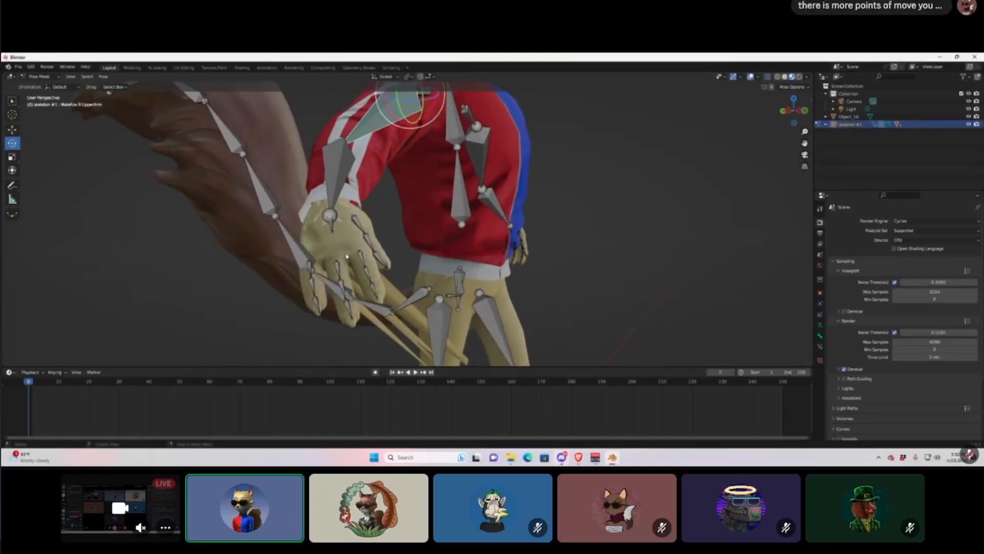
pyautogui.click(339, 235)
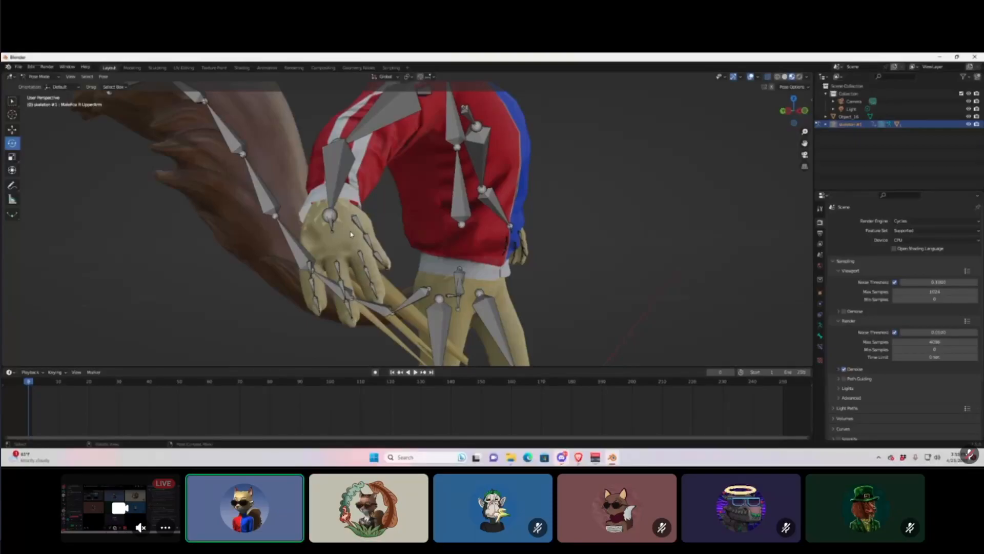
pyautogui.moveTo(351, 235); pyautogui.dragTo(373, 244, button='middle')
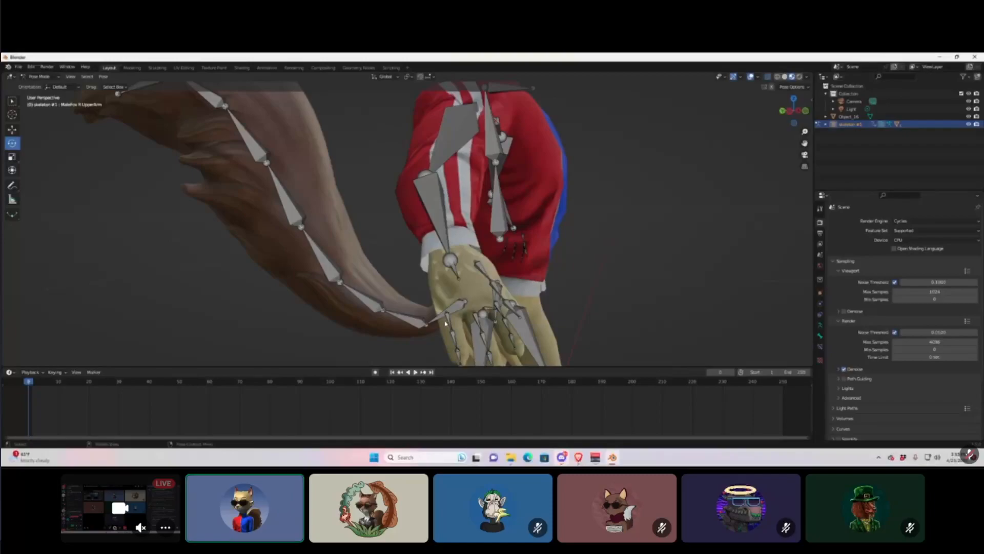
pyautogui.moveTo(475, 287); pyautogui.dragTo(409, 244, button='middle')
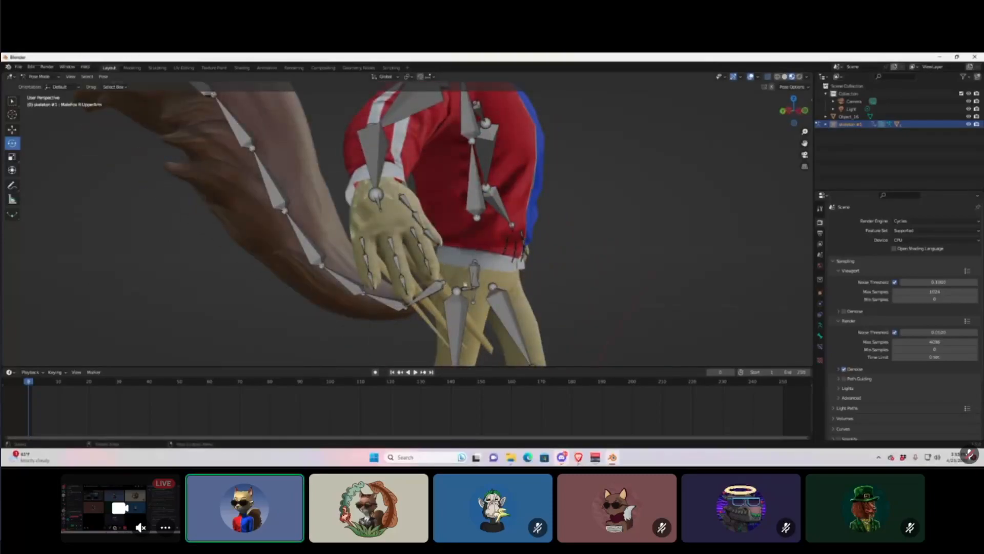
pyautogui.moveTo(650, 220); pyautogui.dragTo(606, 291, button='middle')
pyautogui.moveTo(400, 301); pyautogui.dragTo(408, 281, button='middle')
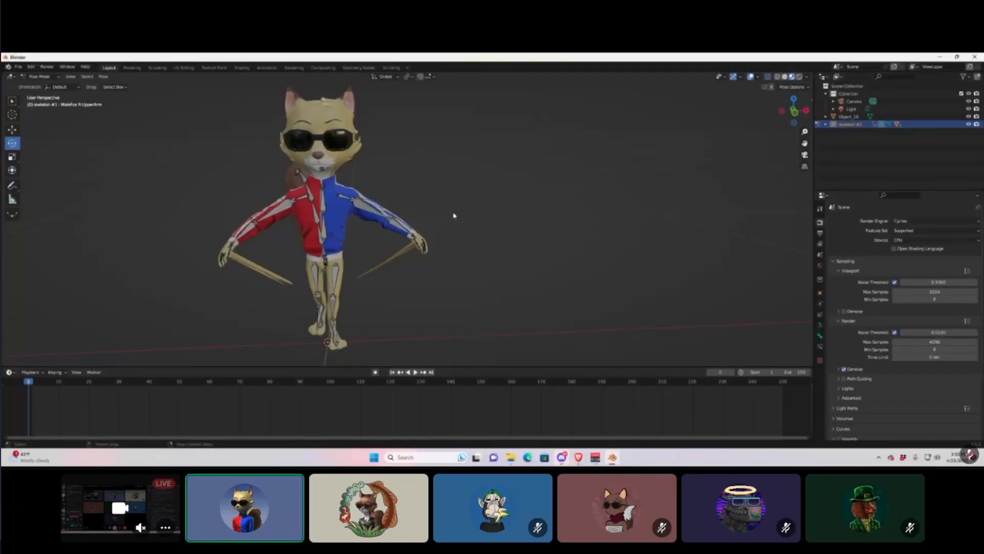
pyautogui.moveTo(432, 208)
pyautogui.mouseDown(button='middle')
pyautogui.moveTo(329, 210)
pyautogui.moveTo(655, 200)
pyautogui.moveTo(683, 214)
pyautogui.moveTo(435, 205)
pyautogui.mouseUp(button='middle')
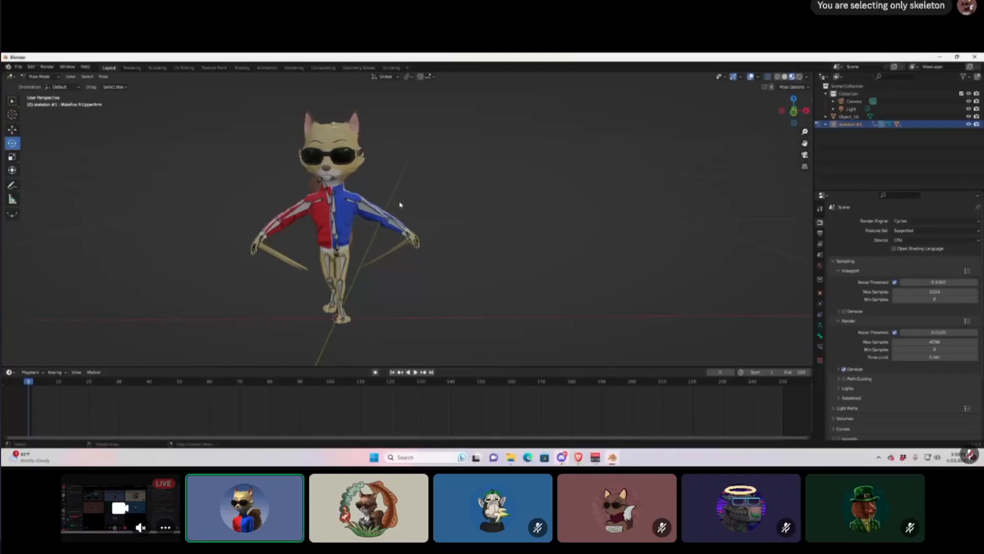
pyautogui.scroll(-1, 330, 231)
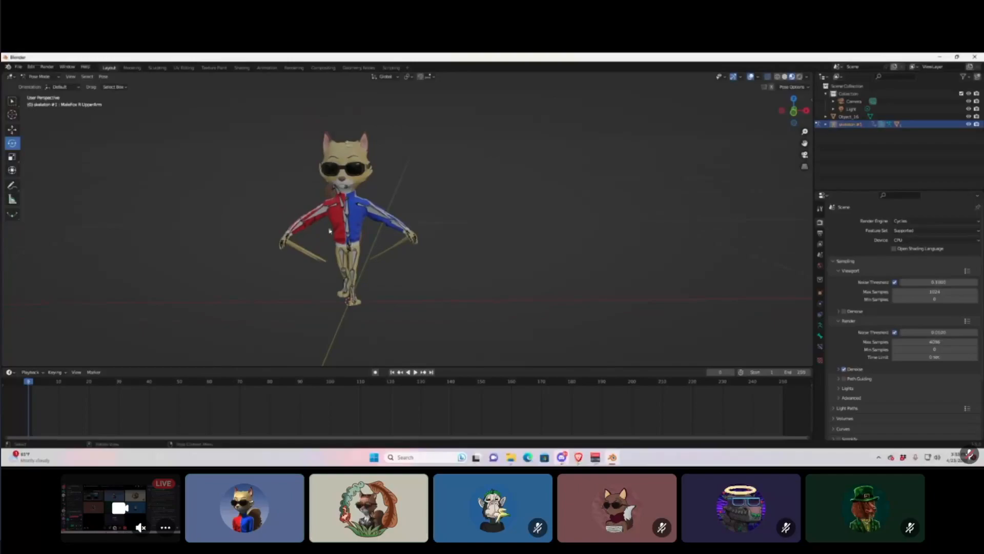
pyautogui.scroll(2, 353, 239)
pyautogui.moveTo(356, 241); pyautogui.dragTo(361, 229, button='middle')
pyautogui.scroll(-3, 360, 226)
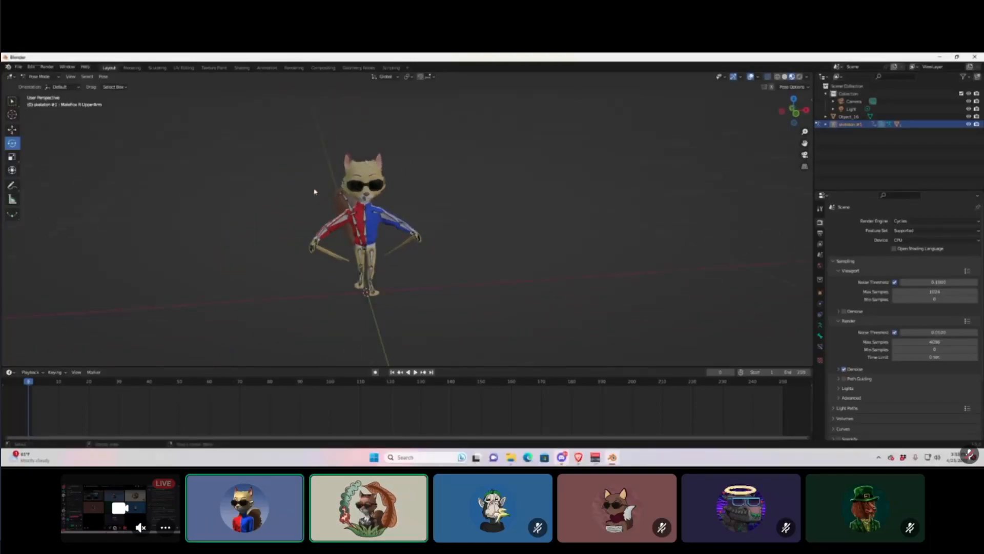
pyautogui.click(58, 76)
pyautogui.click(75, 89)
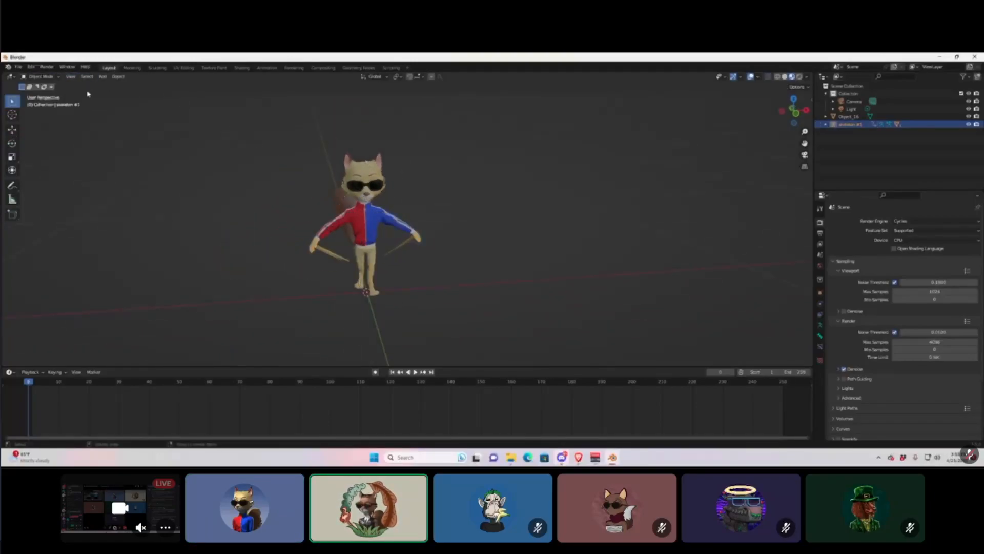
pyautogui.moveTo(467, 258); pyautogui.dragTo(456, 250, button='middle')
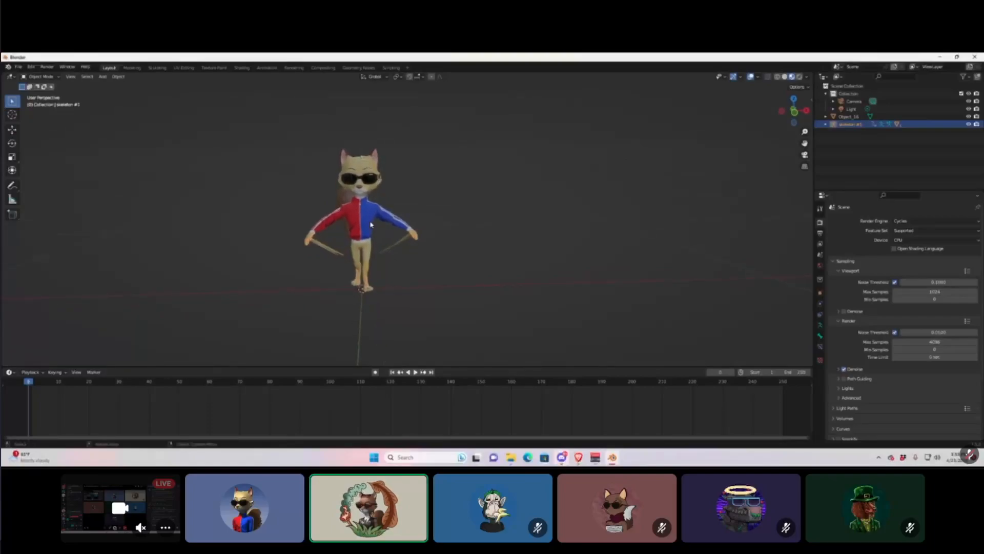
pyautogui.scroll(3, 369, 216)
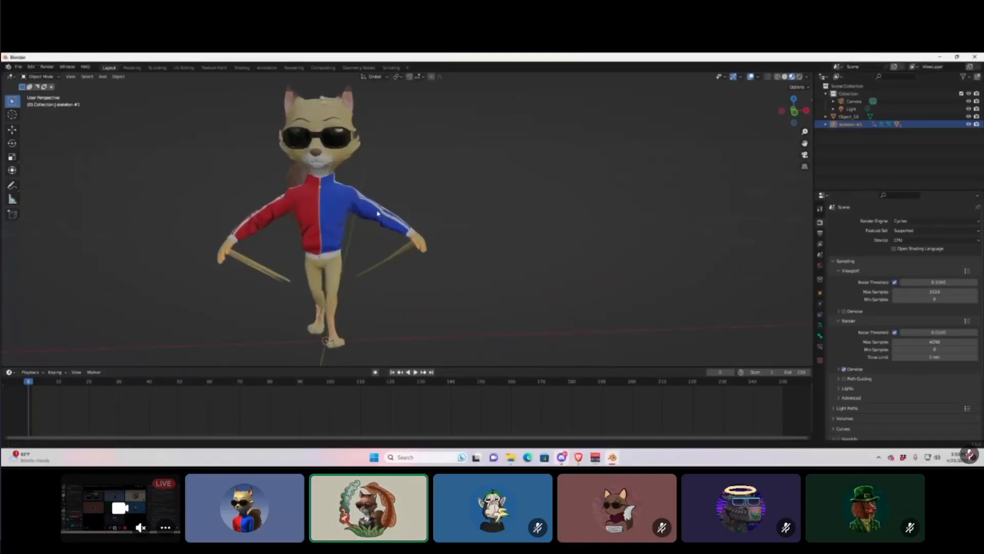
pyautogui.scroll(-2, 378, 213)
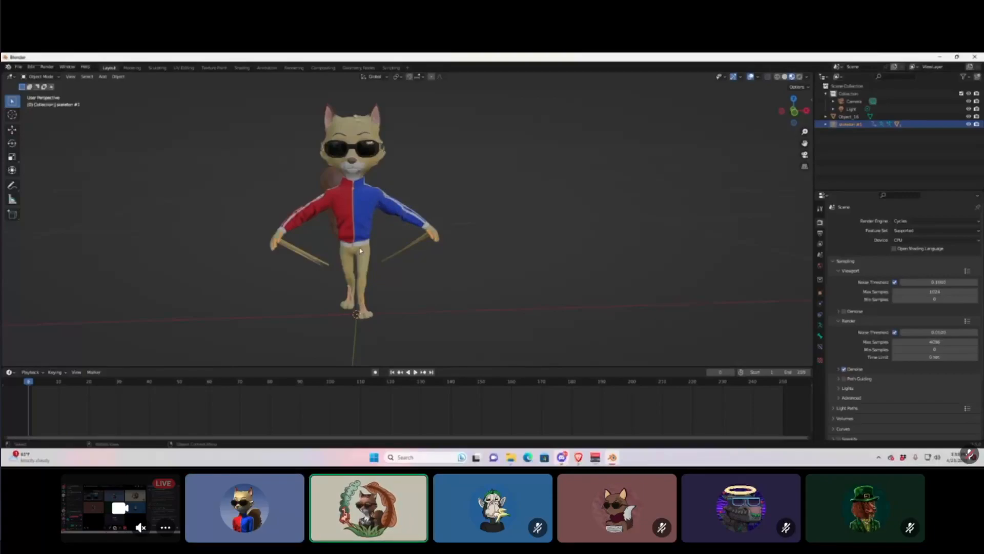
pyautogui.click(350, 200)
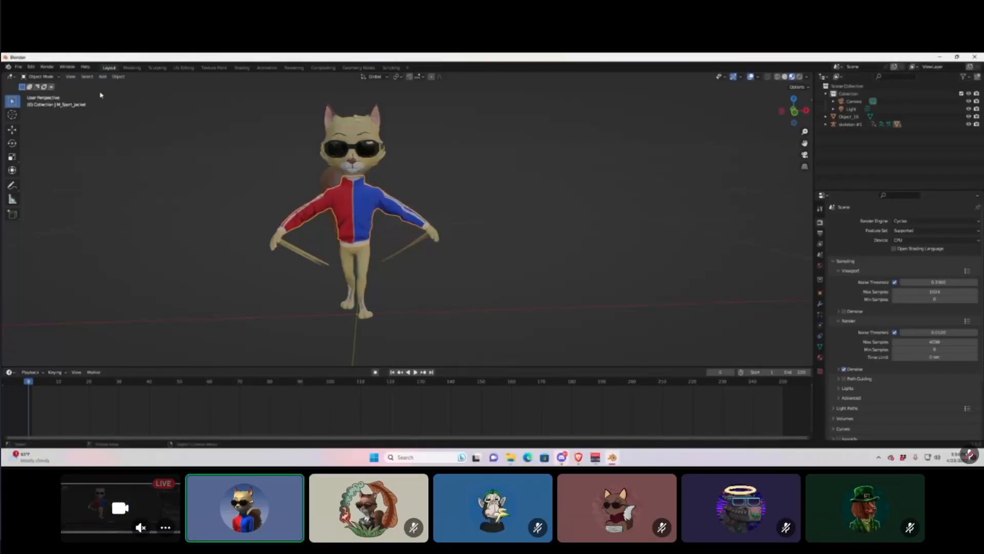
# Add a new camera, Camera.001, and make it the active camera to view through.
pyautogui.click(103, 77)
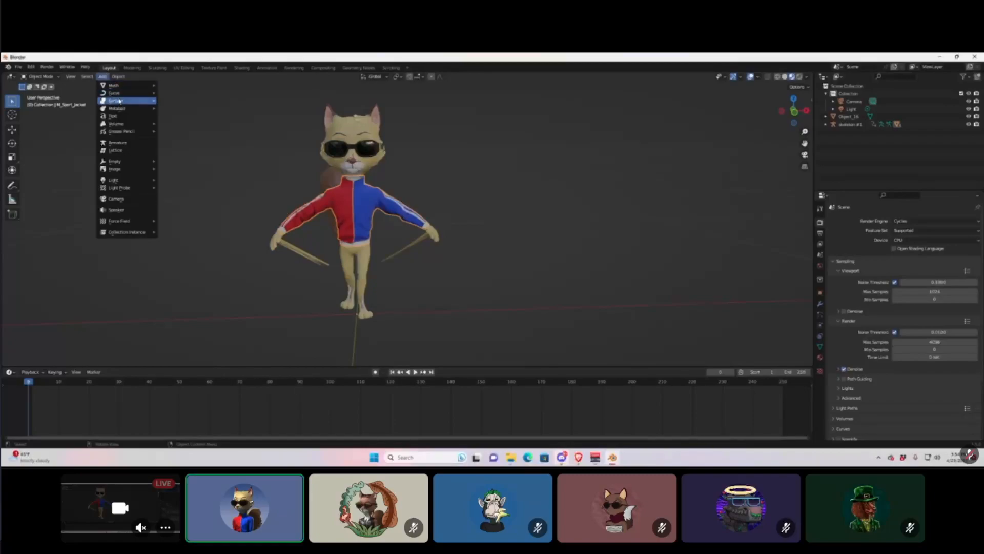
pyautogui.click(115, 198)
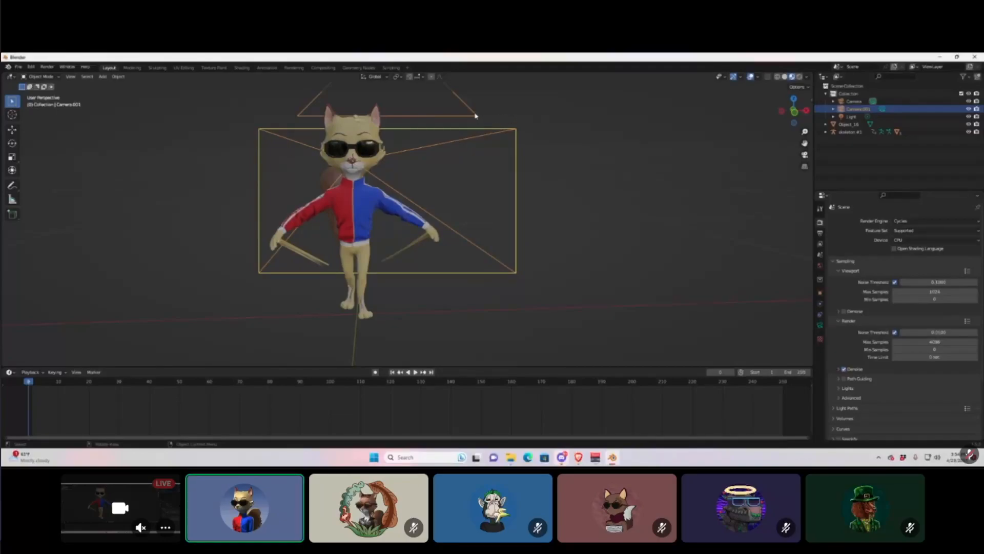
pyautogui.click(805, 156)
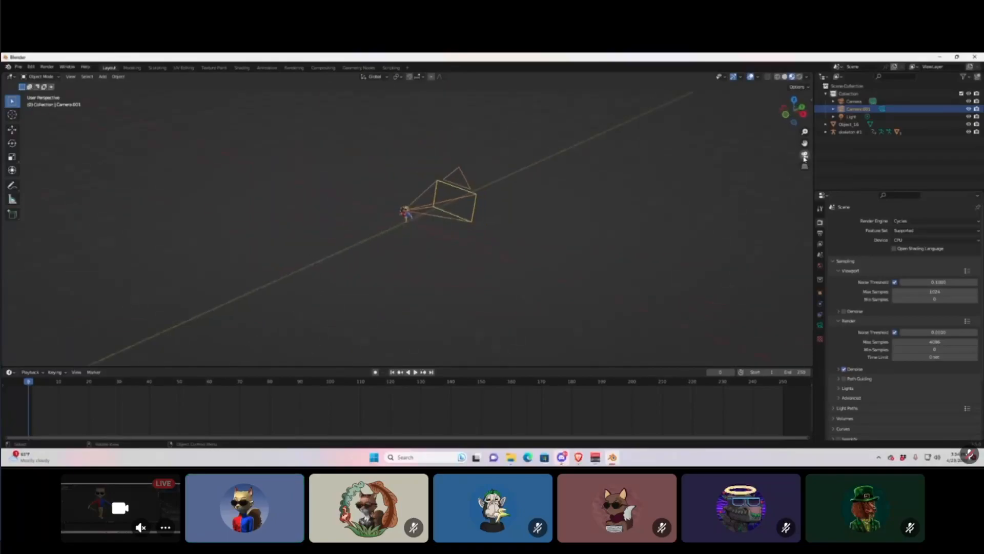
pyautogui.click(882, 109)
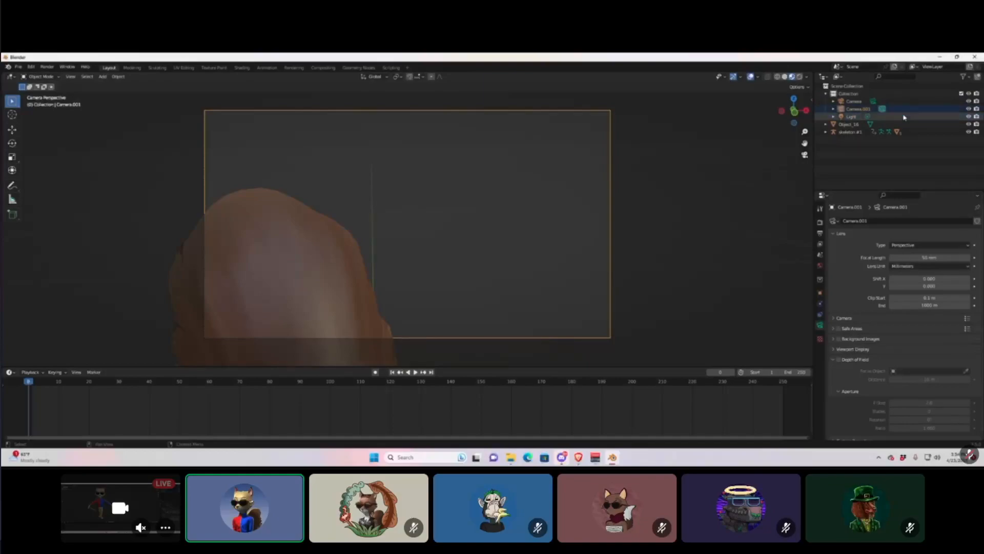
# Move Camera.001 along Y, Z and X until the whole fox stands centred in frame.
pyautogui.click(611, 217)
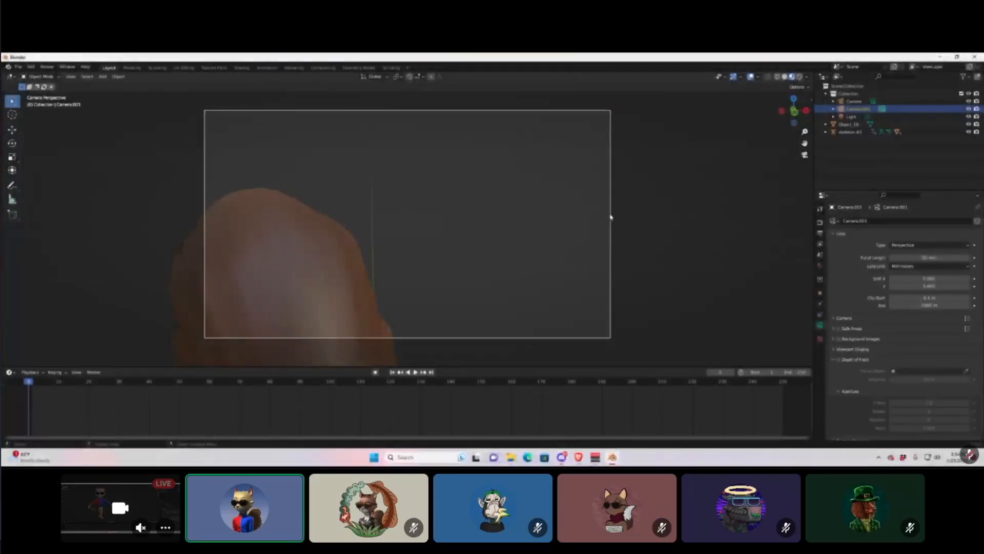
pyautogui.press('g')
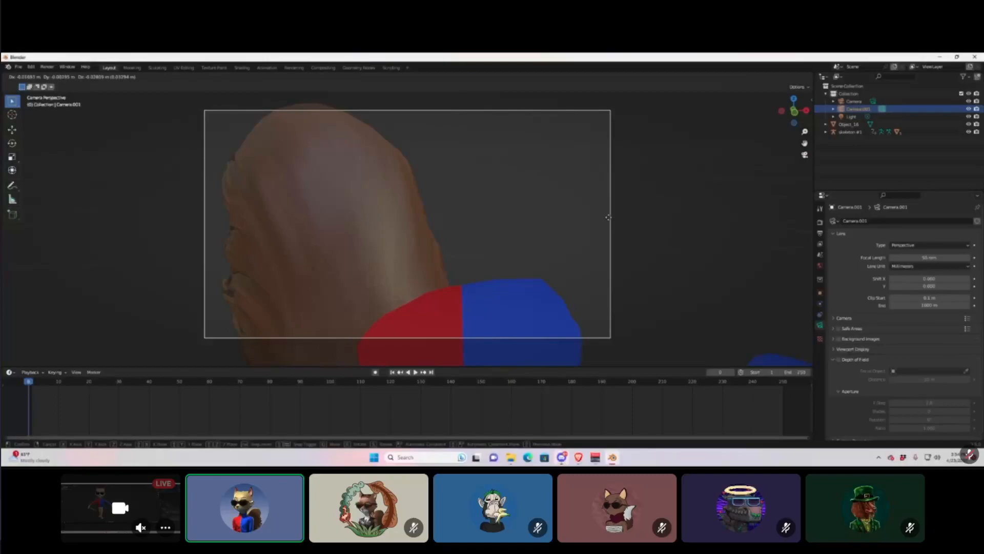
pyautogui.press('y')
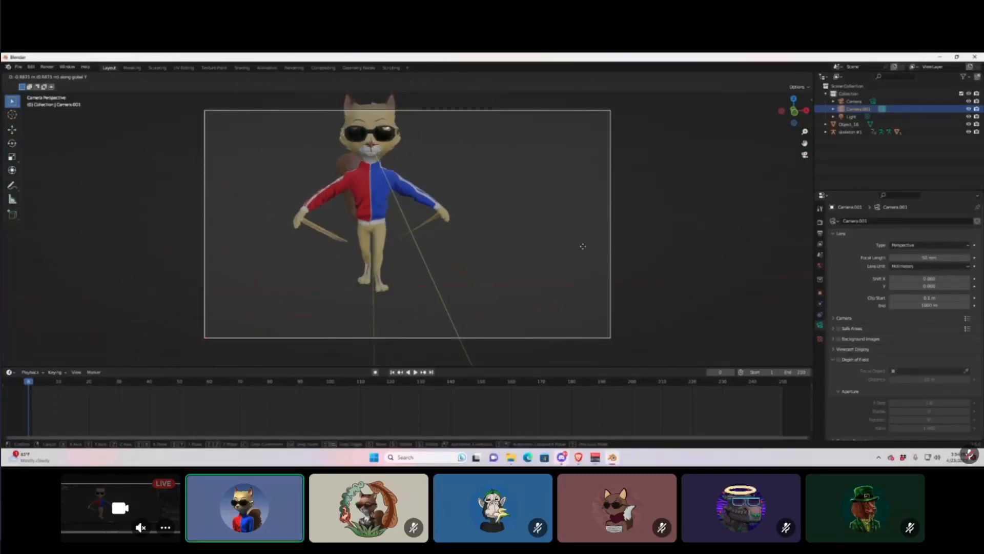
pyautogui.press('z')
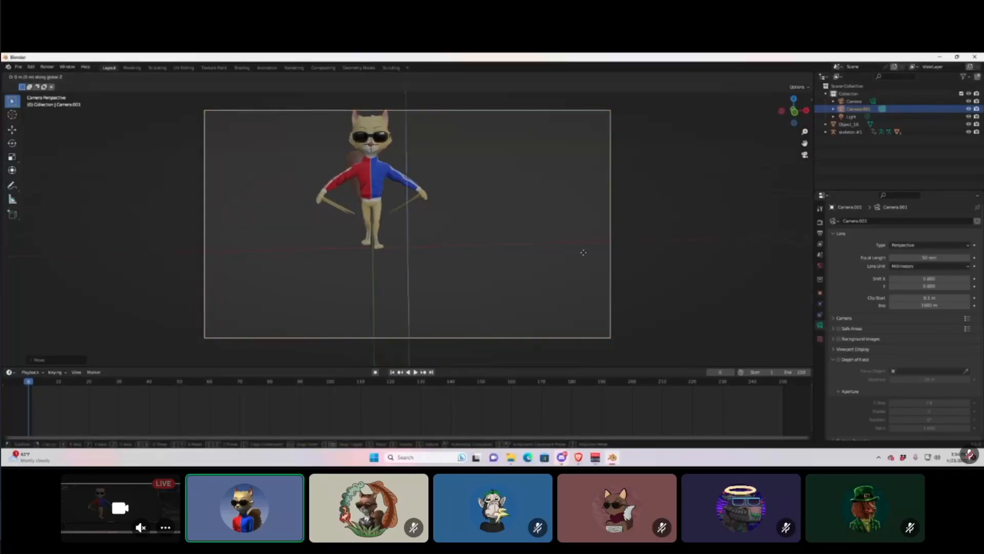
pyautogui.click(572, 241)
pyautogui.press('g')
pyautogui.press('x')
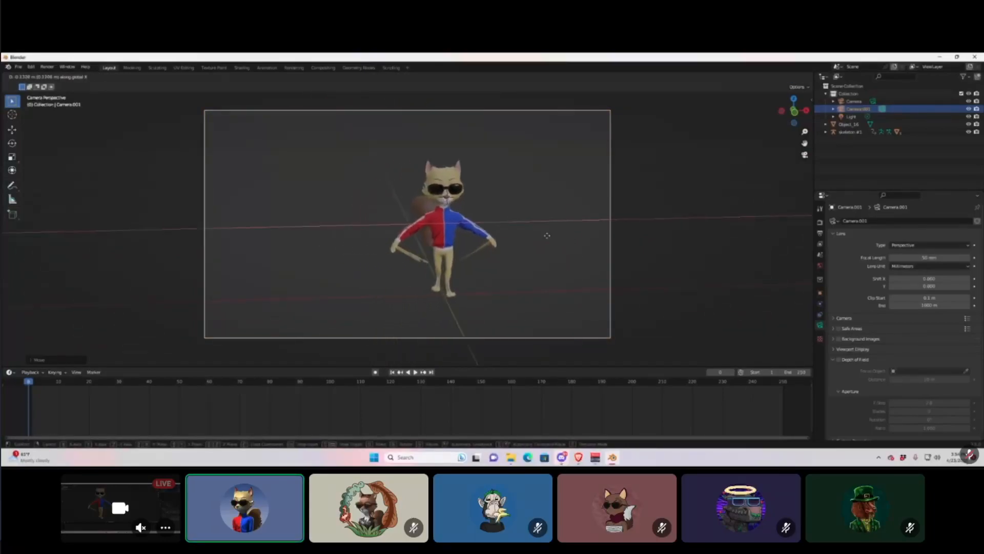
pyautogui.click(565, 243)
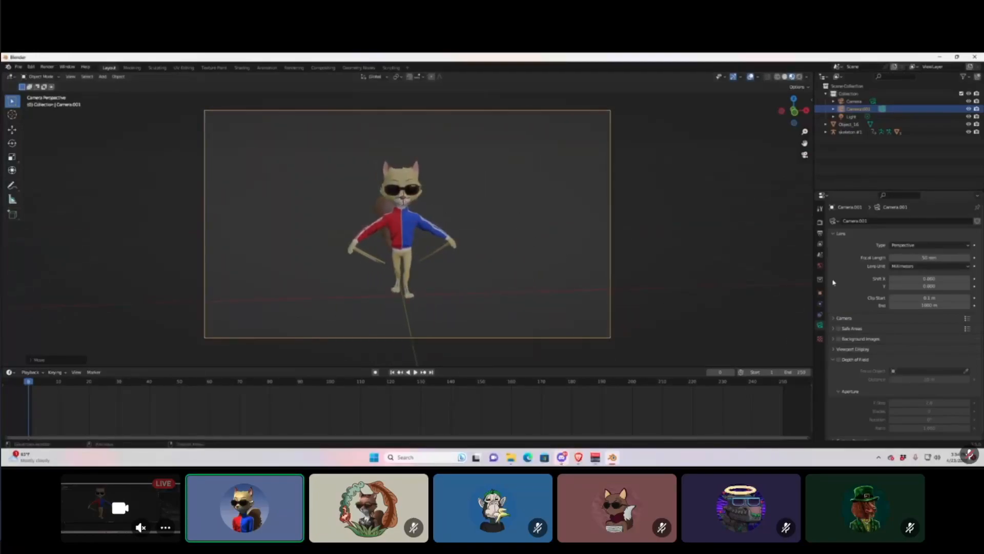
pyautogui.click(821, 269)
pyautogui.click(820, 224)
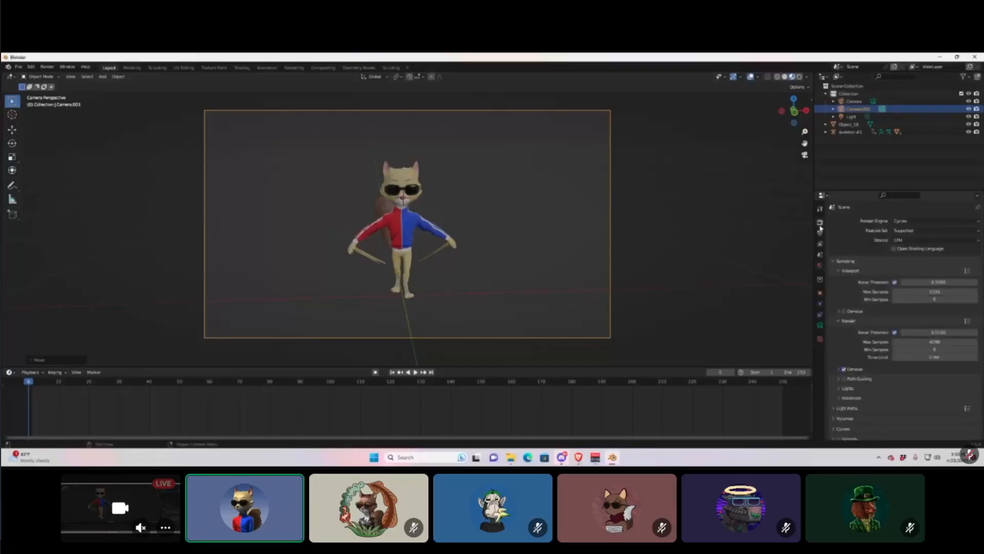
pyautogui.click(821, 267)
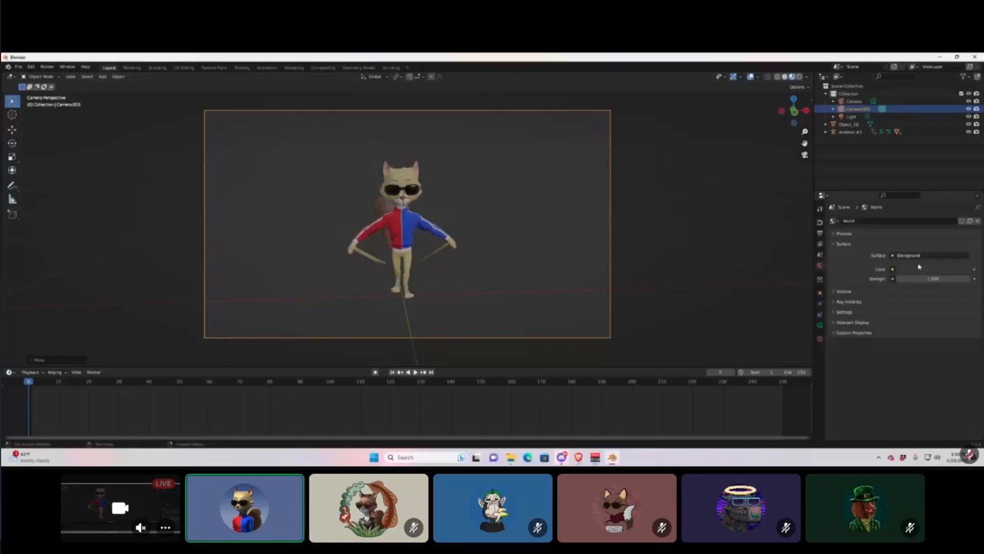
pyautogui.click(894, 270)
pyautogui.click(672, 232)
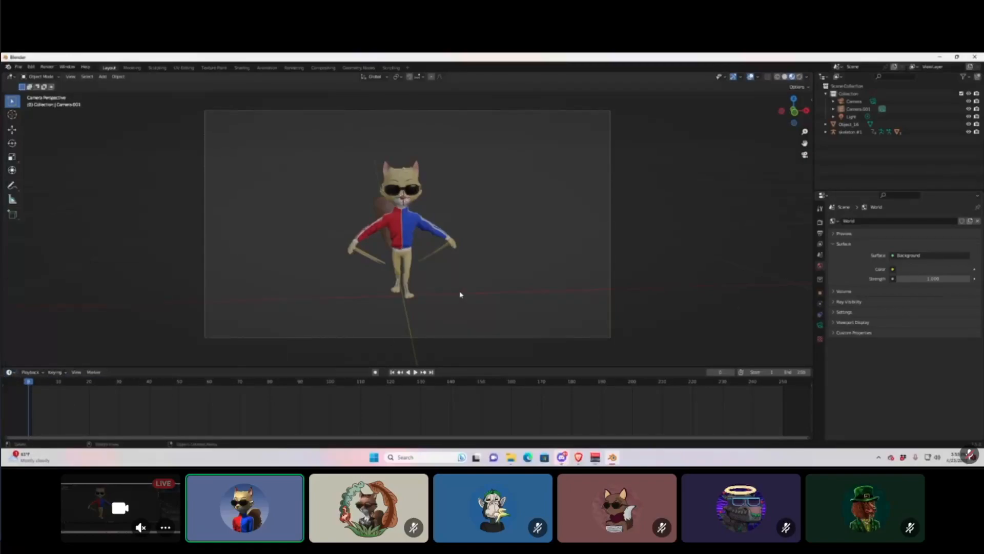
pyautogui.click(10, 372)
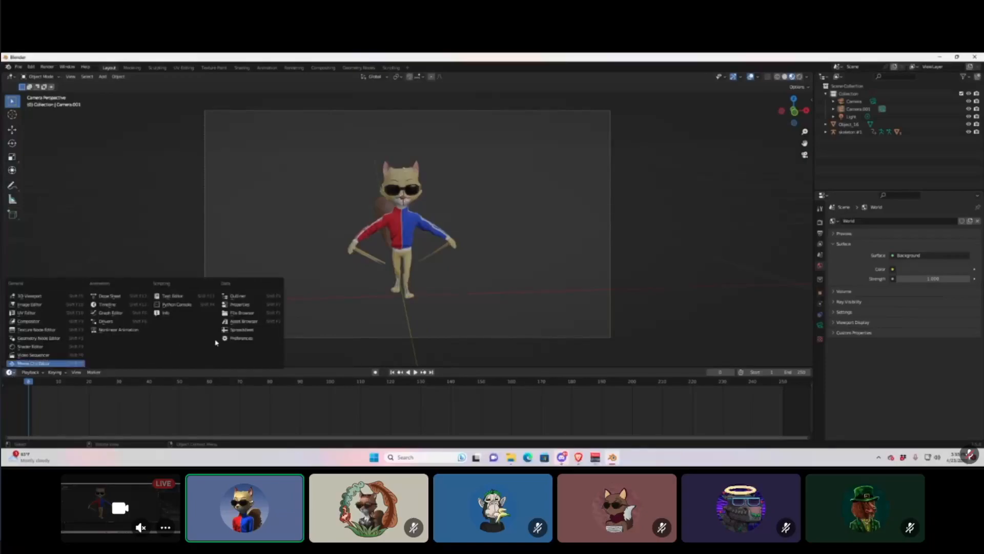
pyautogui.click(236, 321)
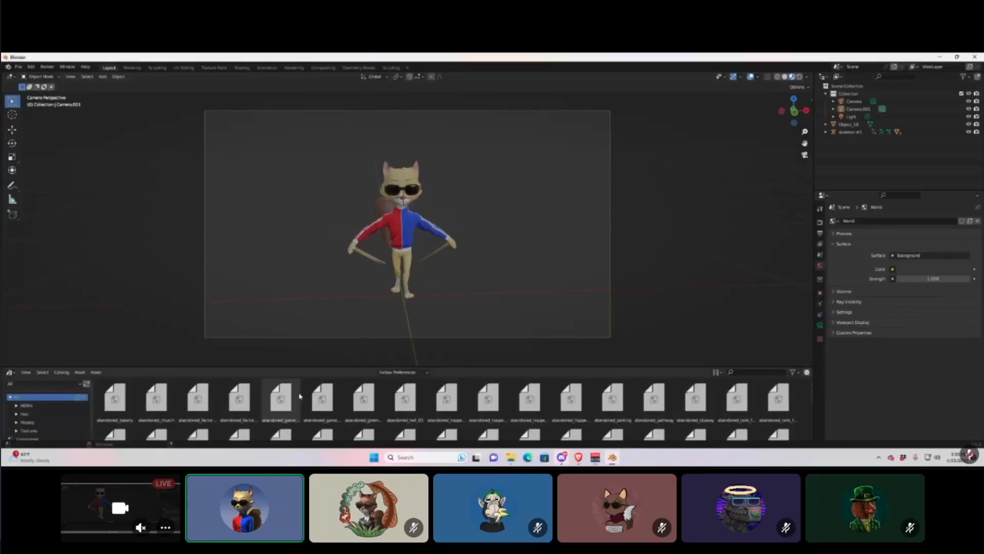
pyautogui.moveTo(301, 367); pyautogui.dragTo(337, 262)
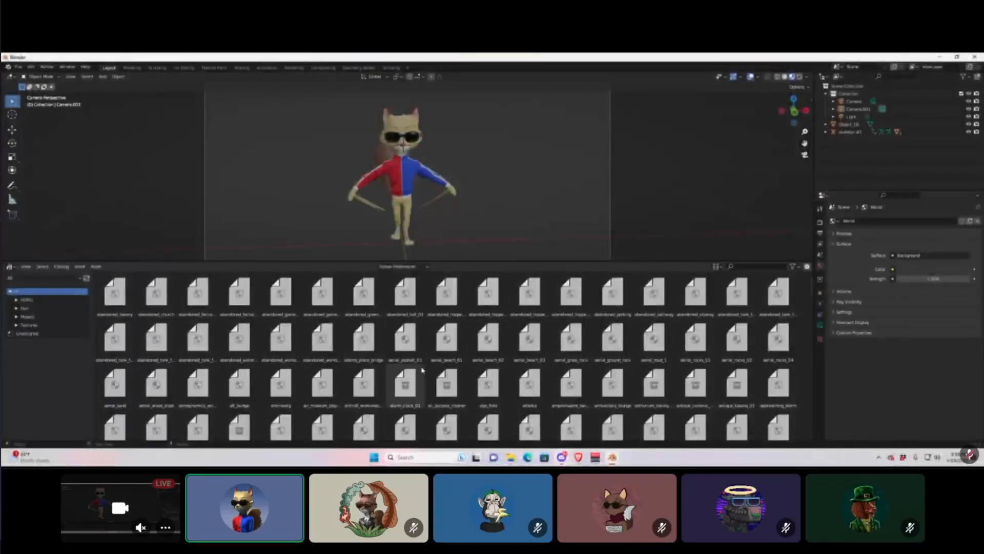
pyautogui.scroll(-10, 329, 396)
pyautogui.scroll(10, 329, 396)
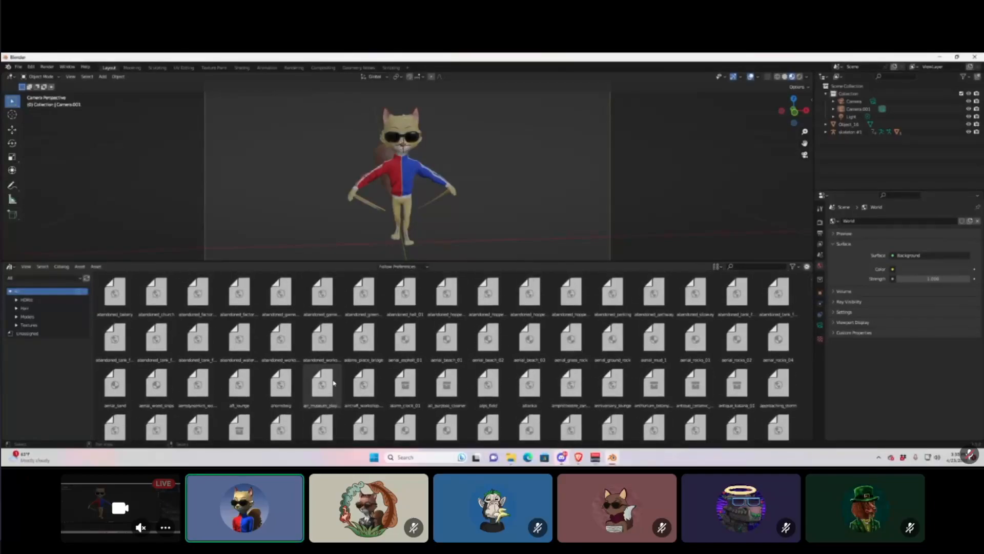
pyautogui.scroll(-2, 635, 150)
pyautogui.moveTo(678, 175); pyautogui.dragTo(666, 169, button='middle')
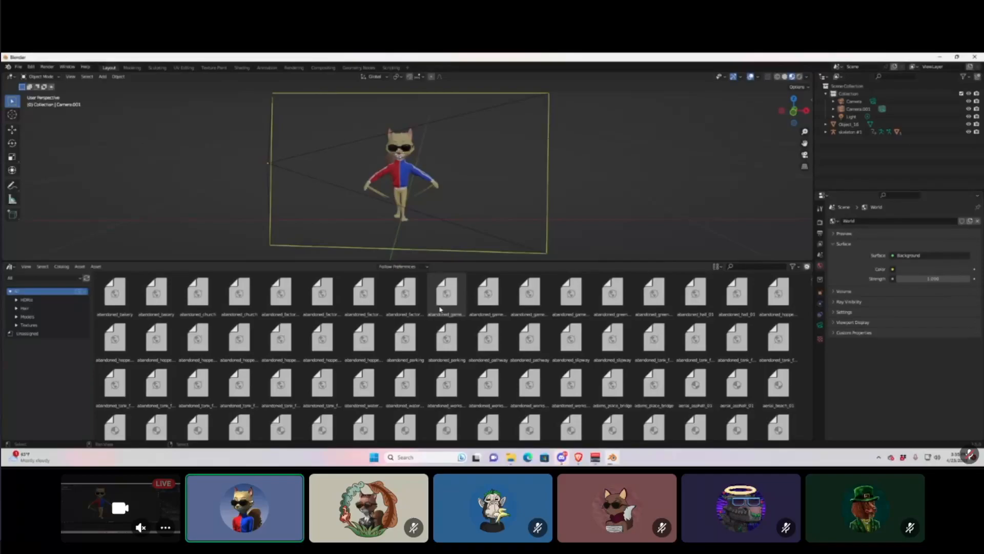
pyautogui.moveTo(441, 303); pyautogui.dragTo(613, 124)
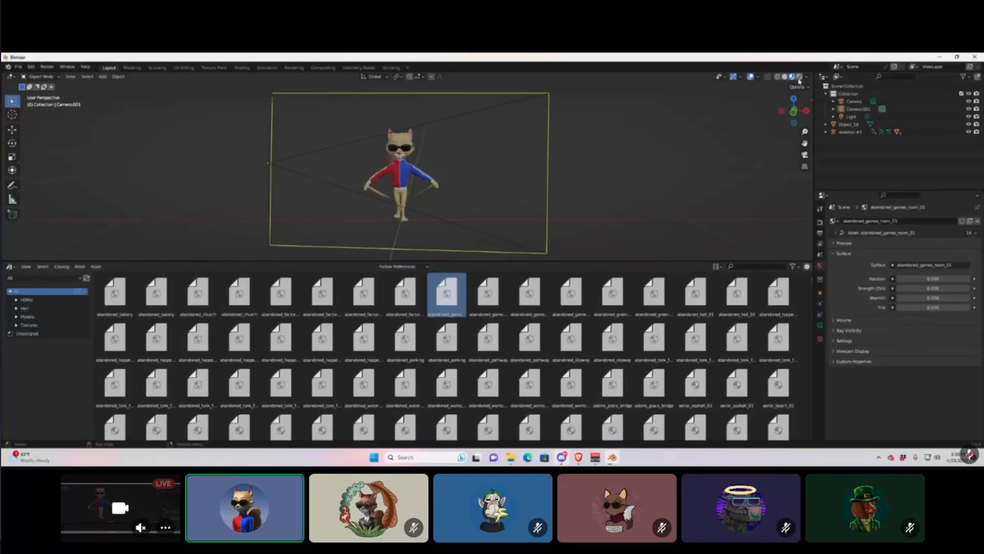
pyautogui.click(800, 78)
pyautogui.moveTo(626, 193); pyautogui.dragTo(589, 186, button='middle')
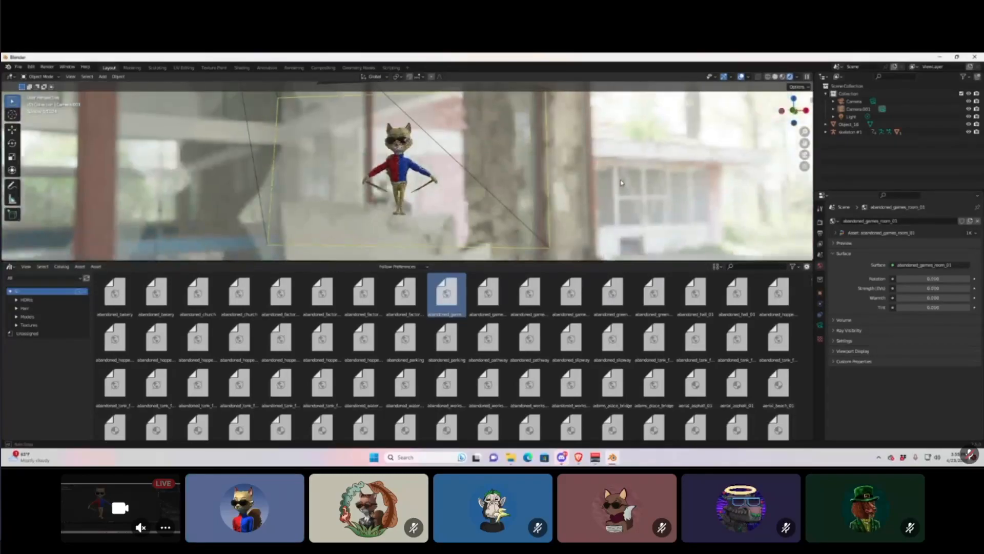
pyautogui.click(444, 383)
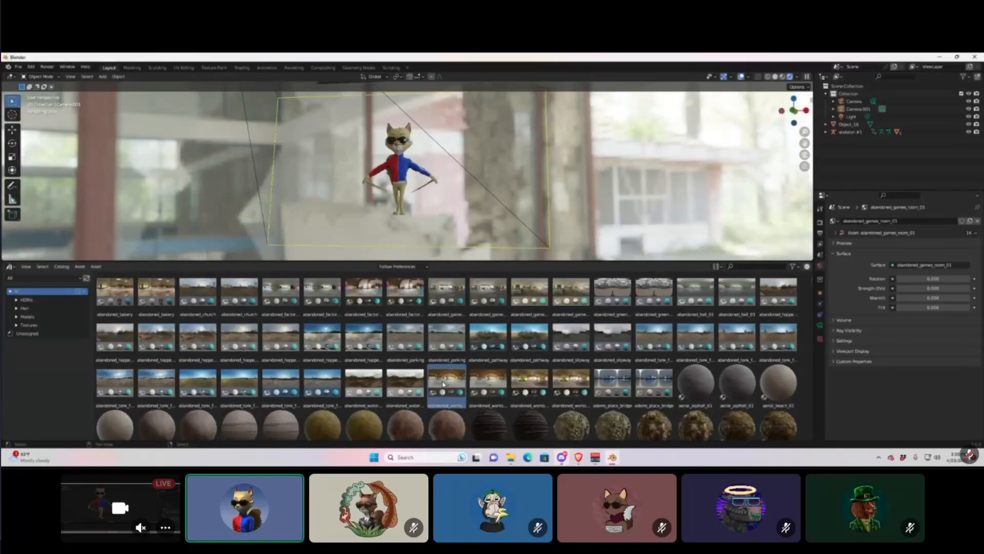
pyautogui.moveTo(443, 384); pyautogui.dragTo(606, 169)
pyautogui.moveTo(537, 382); pyautogui.dragTo(599, 207)
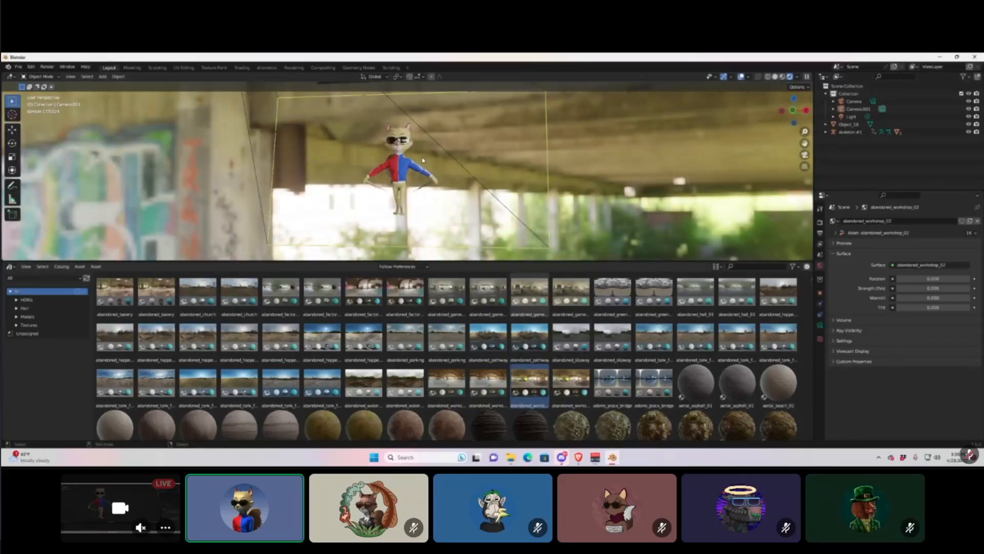
pyautogui.moveTo(613, 383); pyautogui.dragTo(673, 137)
pyautogui.moveTo(623, 189); pyautogui.dragTo(399, 174, button='middle')
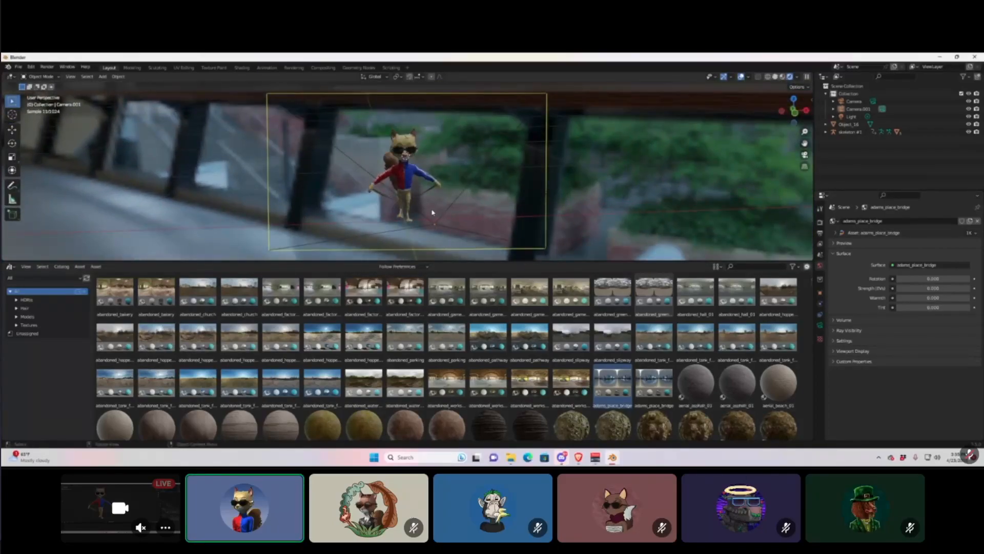
pyautogui.moveTo(423, 214); pyautogui.dragTo(411, 226, button='middle')
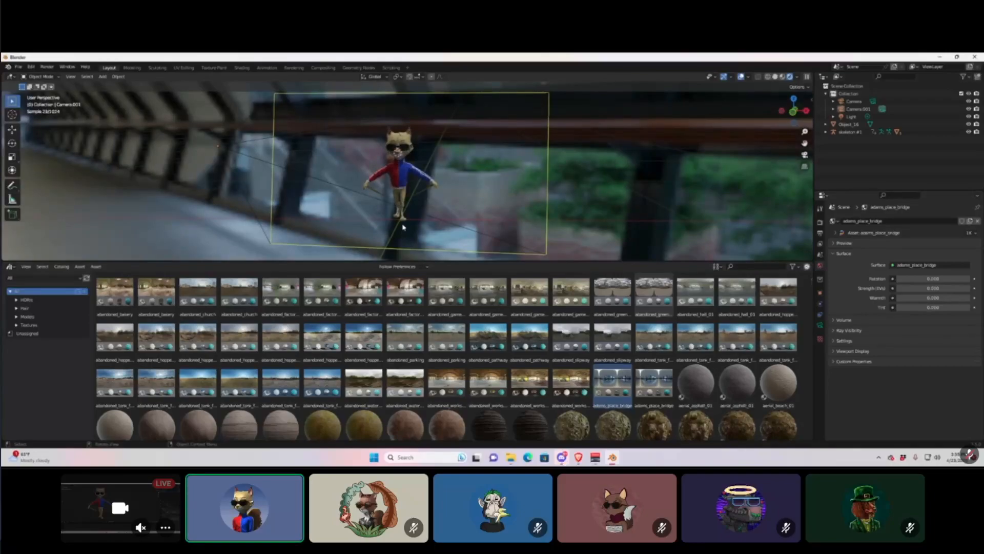
pyautogui.press('z')
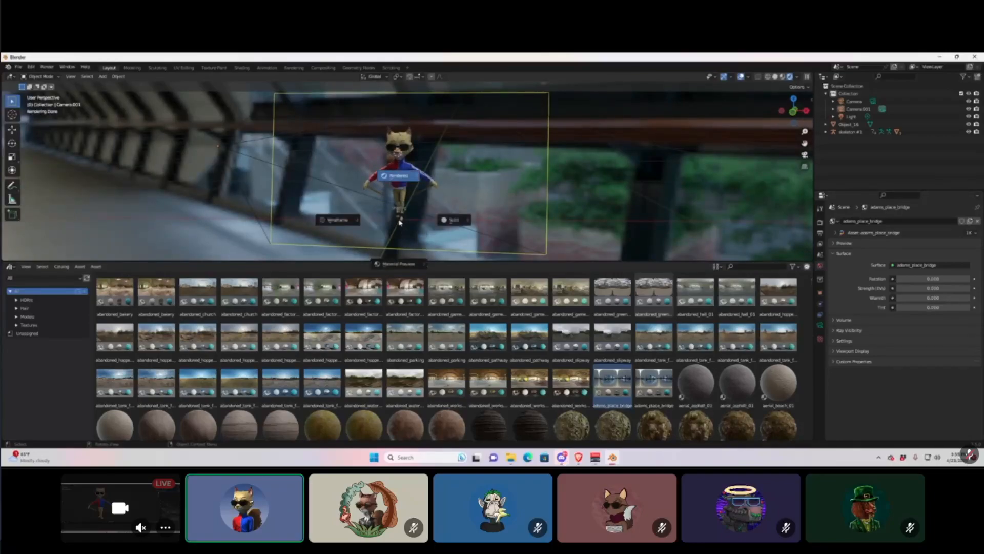
pyautogui.click(459, 203)
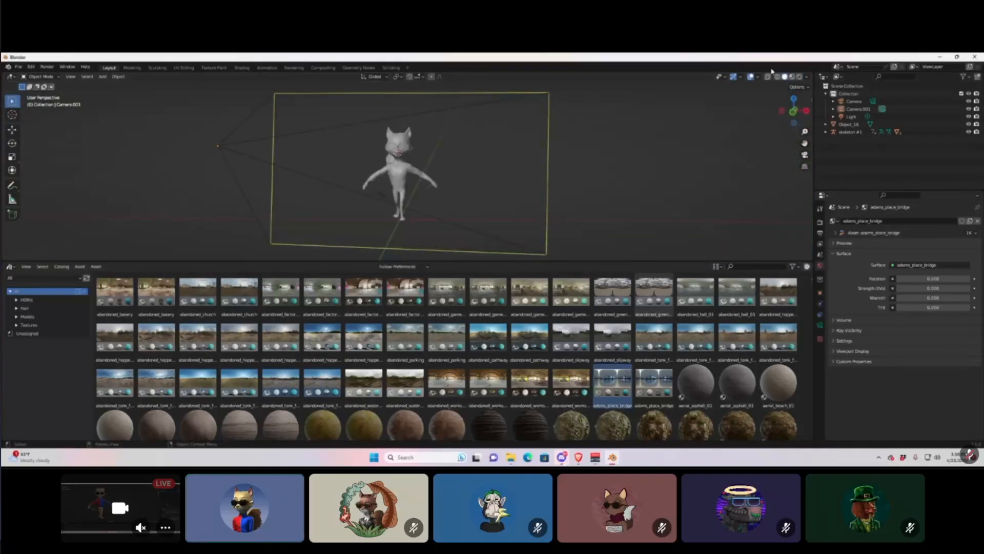
pyautogui.click(799, 77)
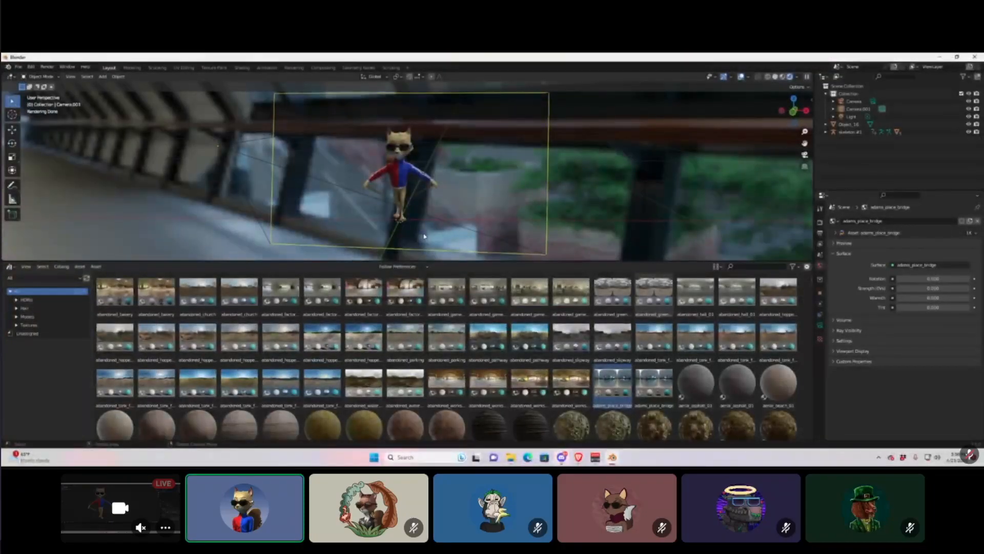
# Add a mesh plane and lower it along Z beneath the fox.
pyautogui.click(103, 77)
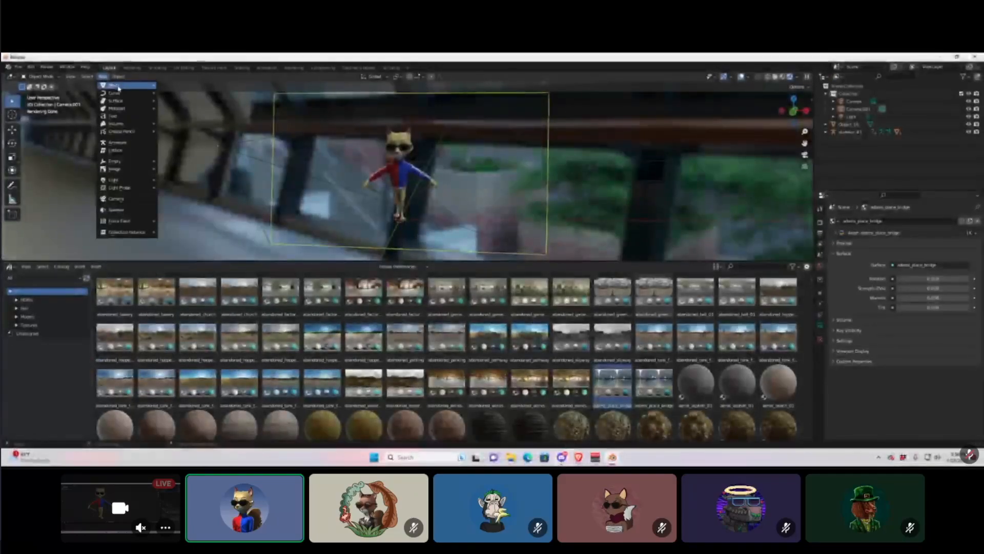
pyautogui.moveTo(116, 87)
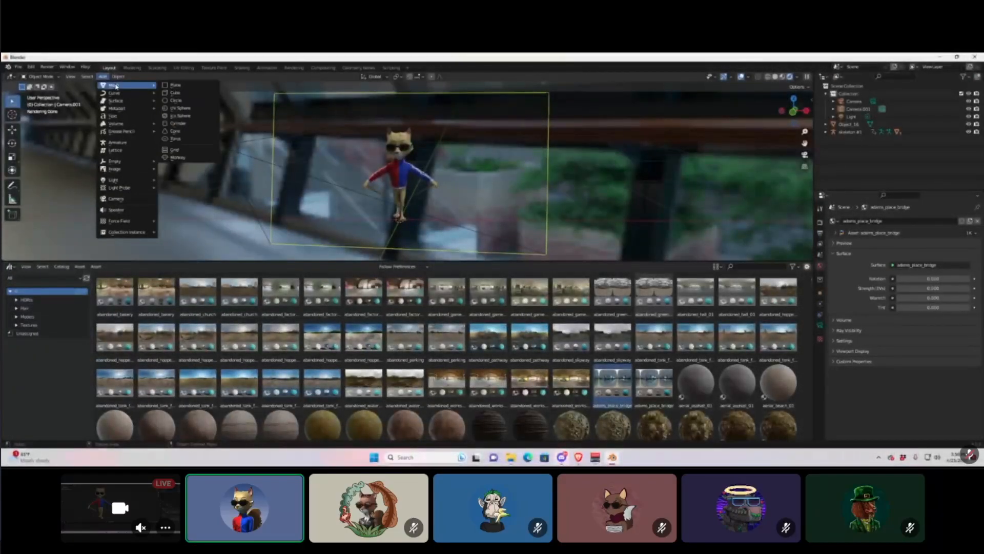
pyautogui.click(175, 86)
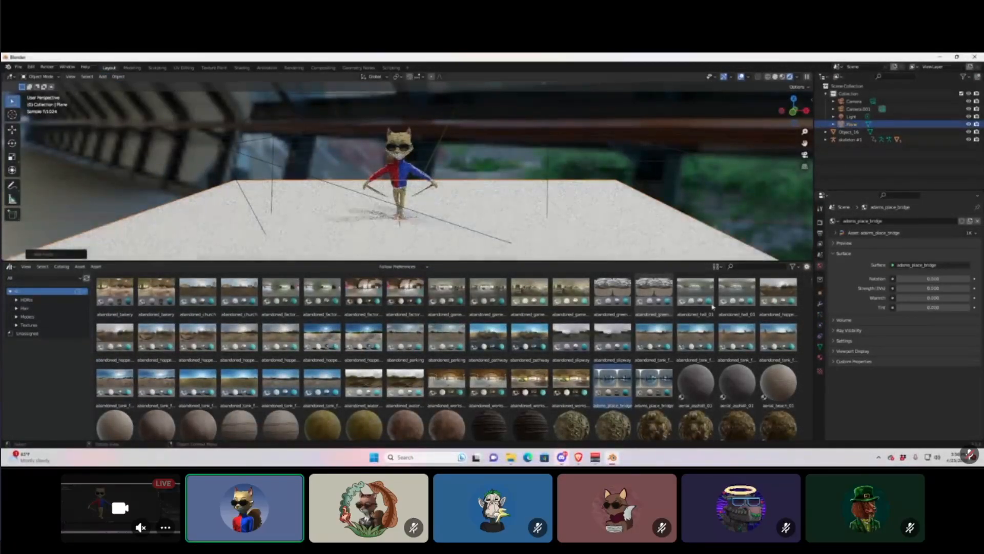
pyautogui.press('g')
pyautogui.press('z')
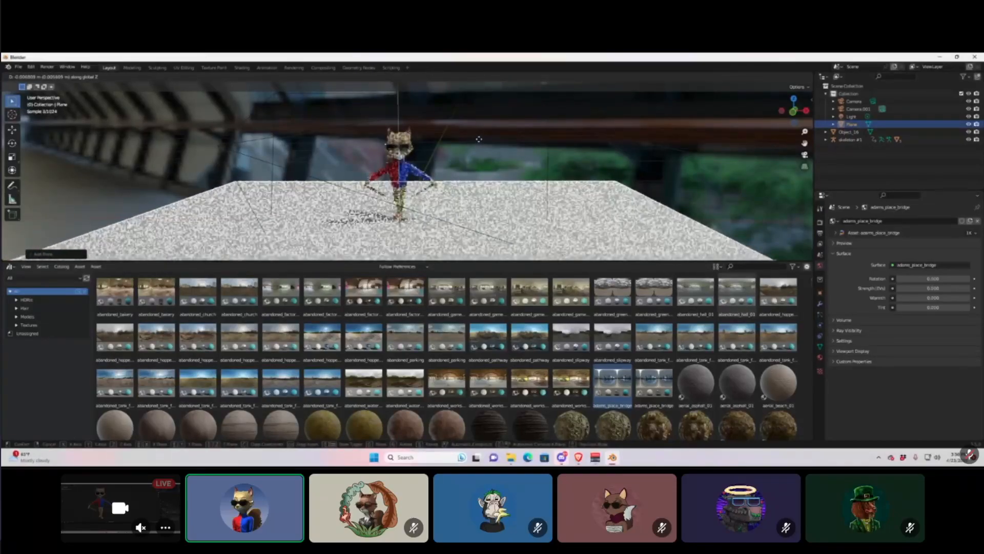
pyautogui.click(479, 141)
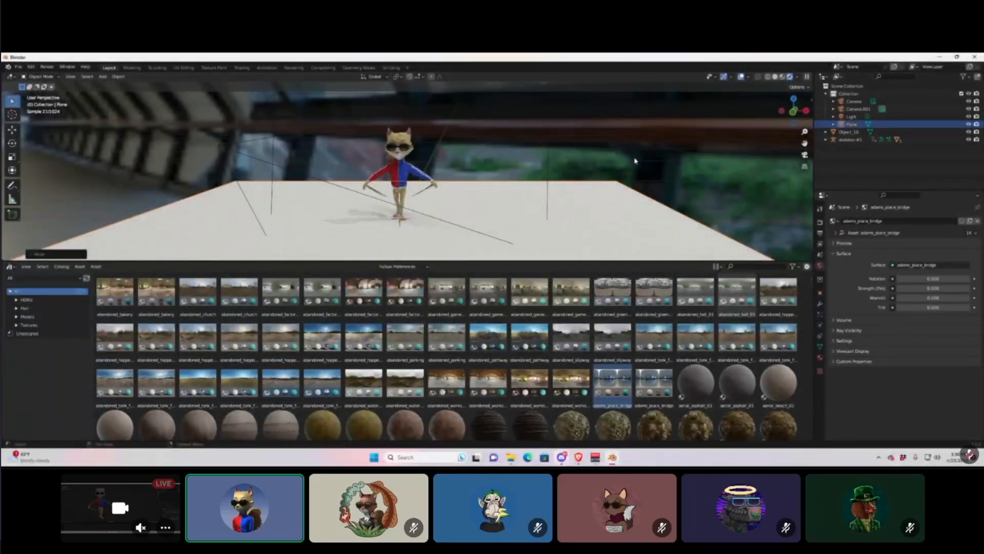
# In Solid shading, scale the plane up so it stretches far beyond the character.
pyautogui.click(775, 76)
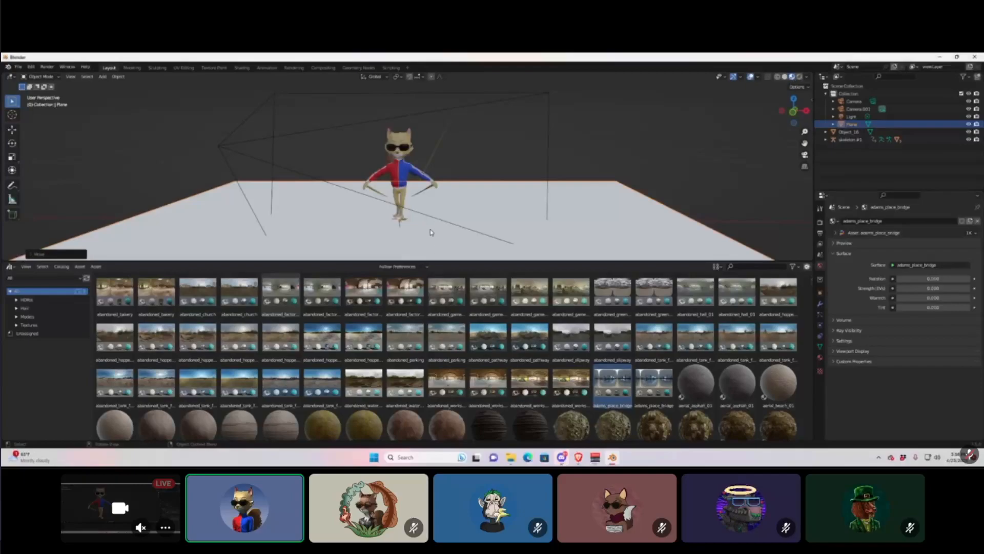
pyautogui.press('s')
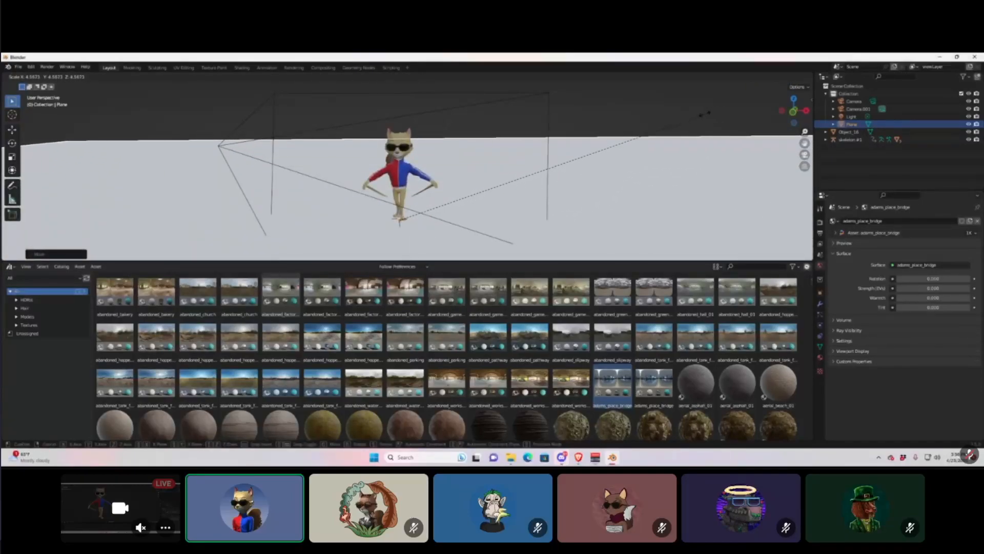
pyautogui.click(561, 185)
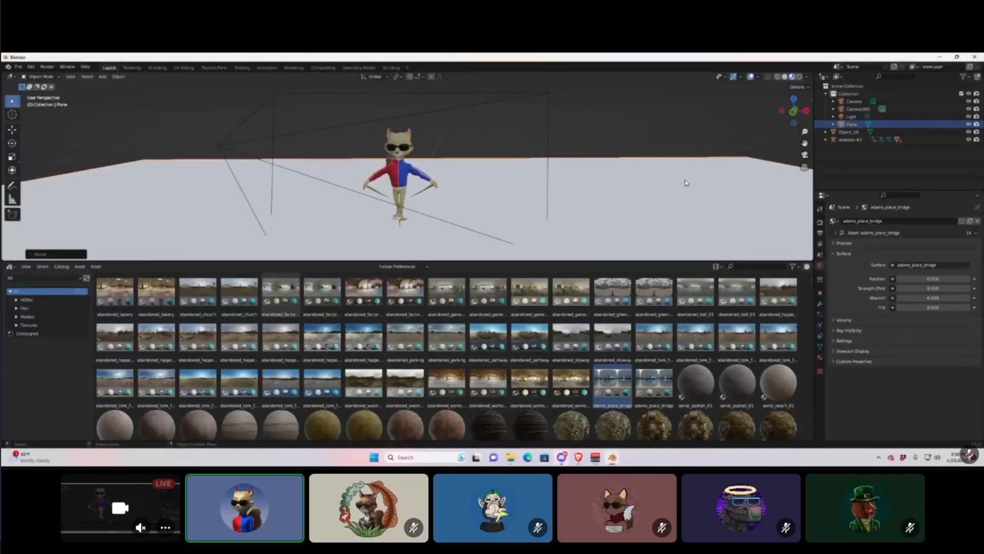
pyautogui.press('s')
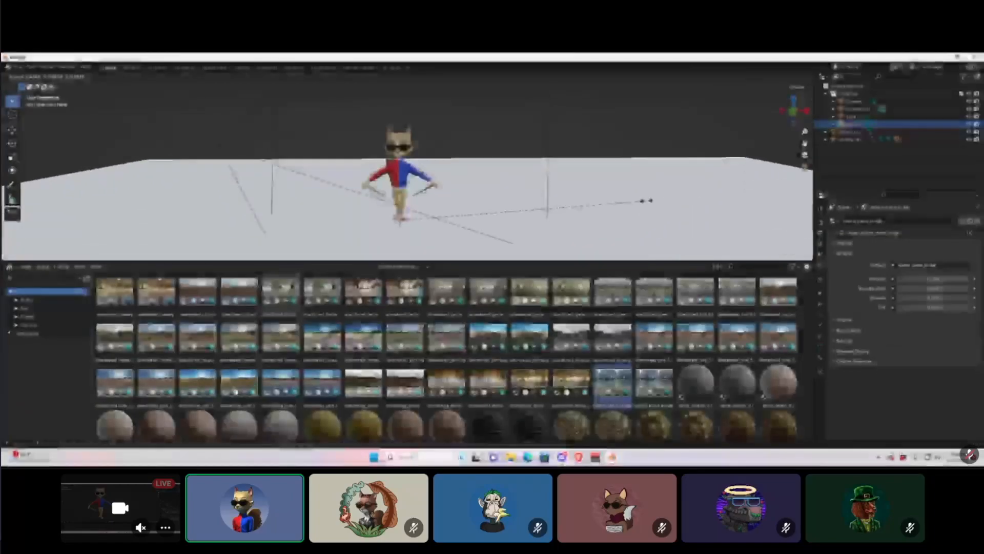
pyautogui.click(694, 191)
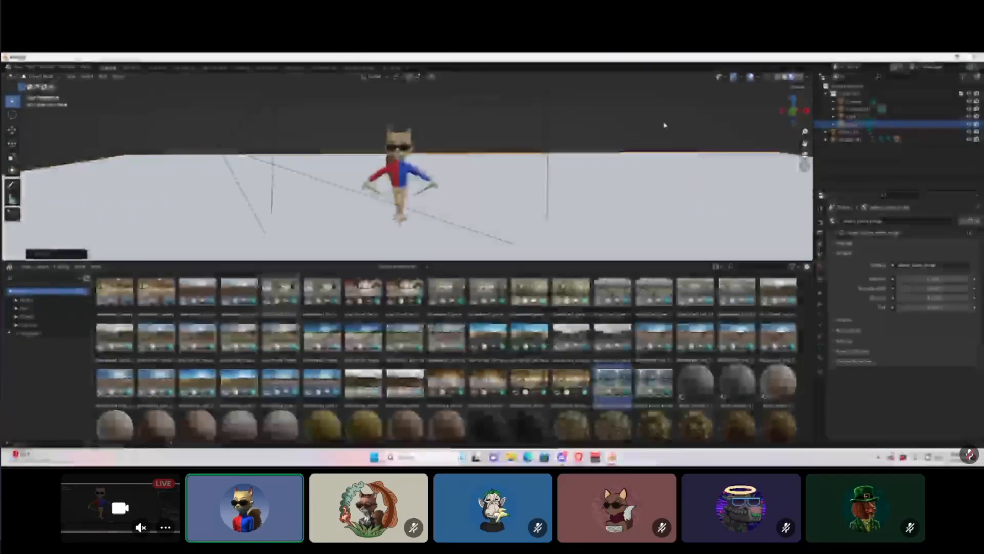
# In rendered view, try sandy and aerial_mud_1 materials, then apply aerial_asphalt_01 to the plane.
pyautogui.click(799, 76)
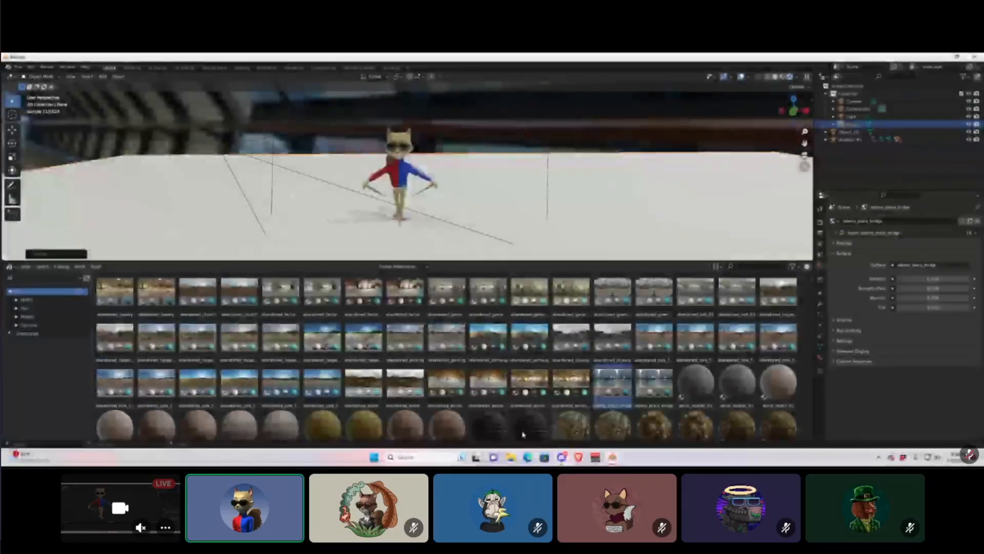
pyautogui.scroll(-2, 560, 432)
pyautogui.scroll(-2, 562, 431)
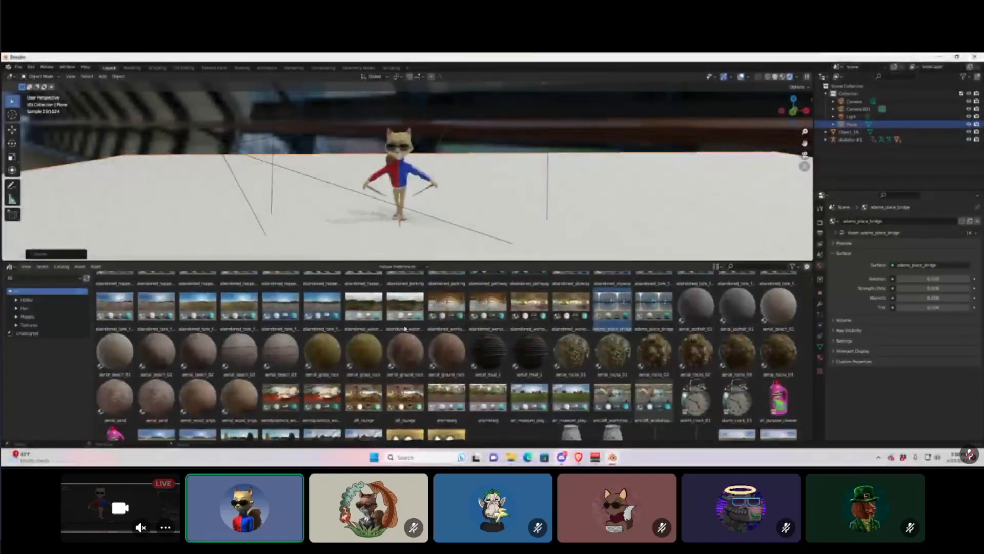
pyautogui.moveTo(447, 303); pyautogui.dragTo(502, 194)
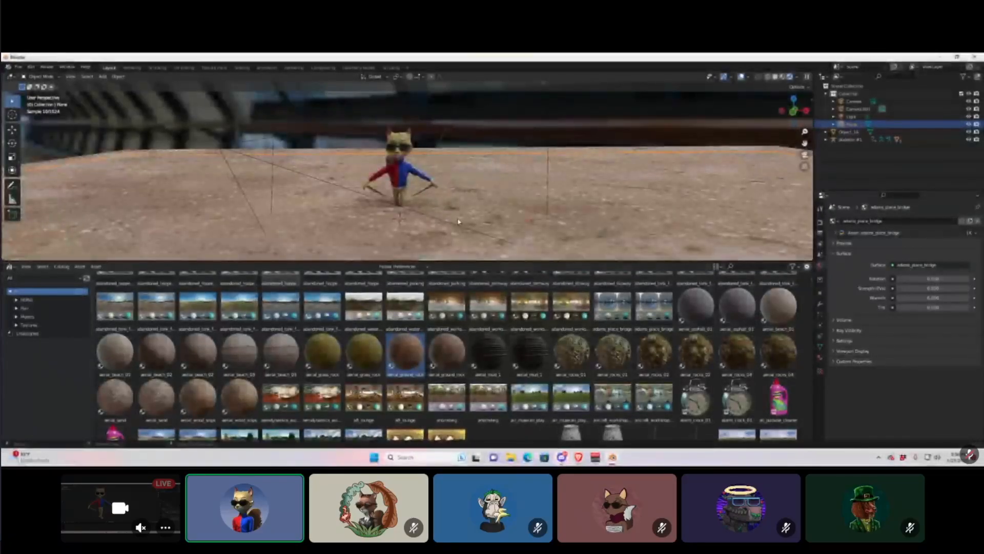
pyautogui.moveTo(481, 365); pyautogui.dragTo(522, 235)
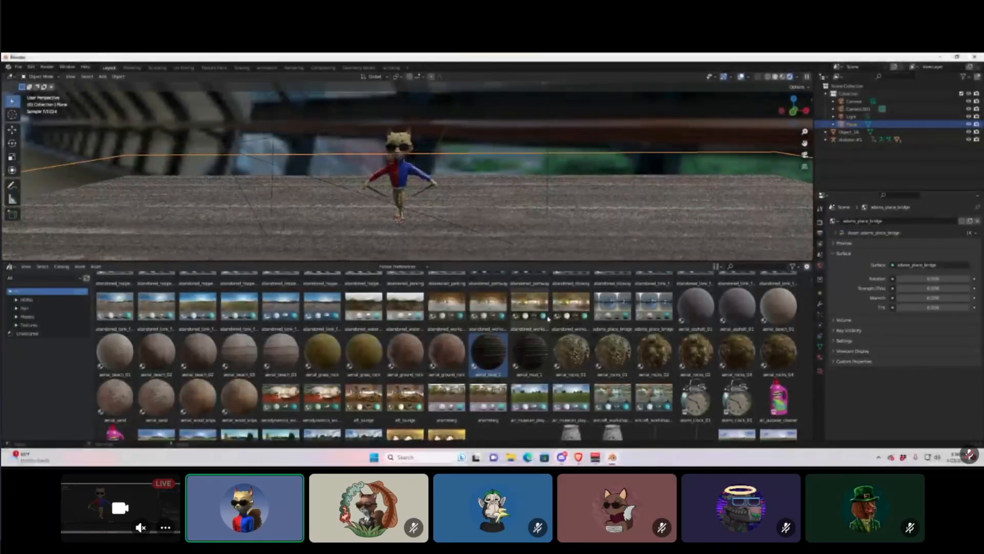
pyautogui.scroll(-2, 660, 372)
pyautogui.scroll(3, 661, 371)
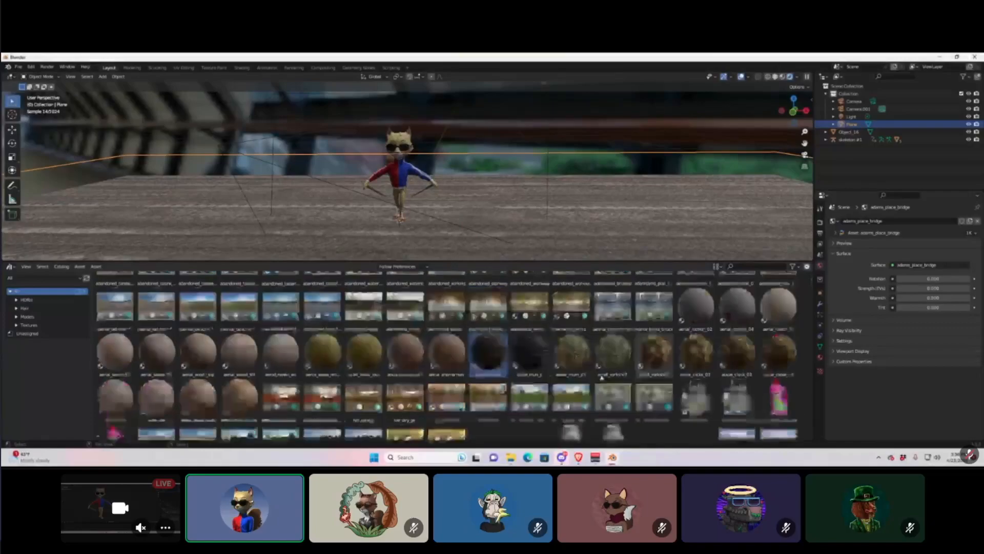
pyautogui.moveTo(736, 320); pyautogui.dragTo(694, 219)
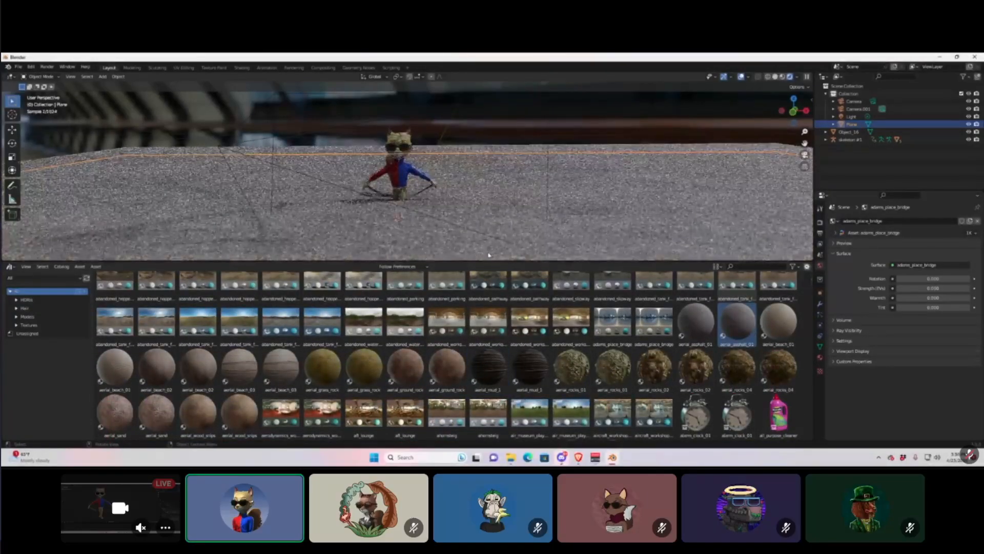
# Raise the asphalt floor plane slightly along Z.
pyautogui.press('g')
pyautogui.press('z')
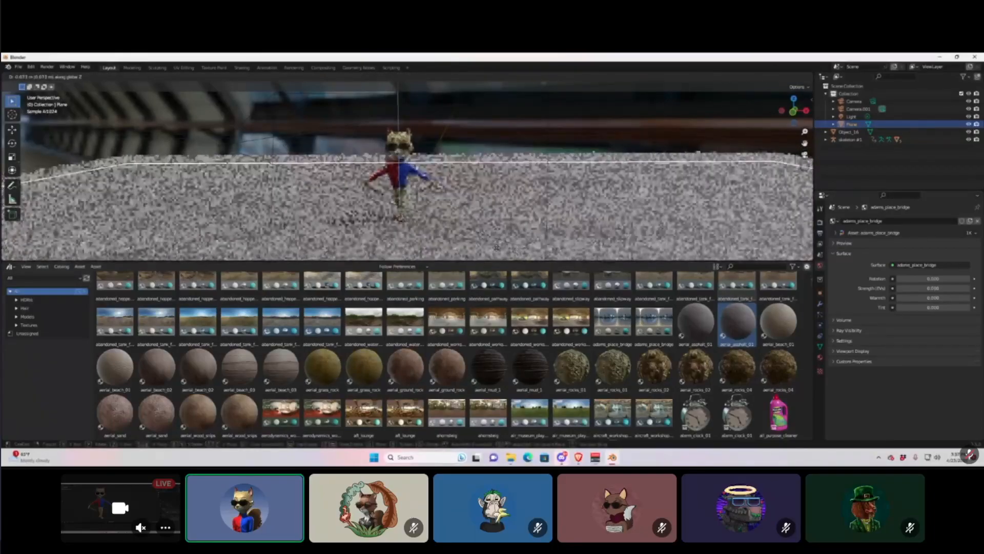
pyautogui.click(506, 237)
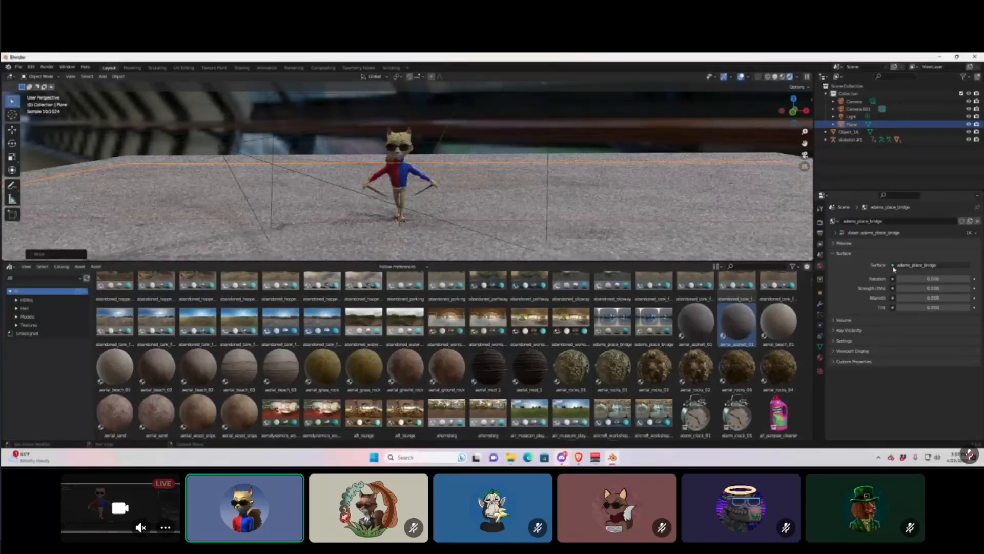
# Lower the Cycles render Max Samples from 4096 to 100.
pyautogui.click(820, 224)
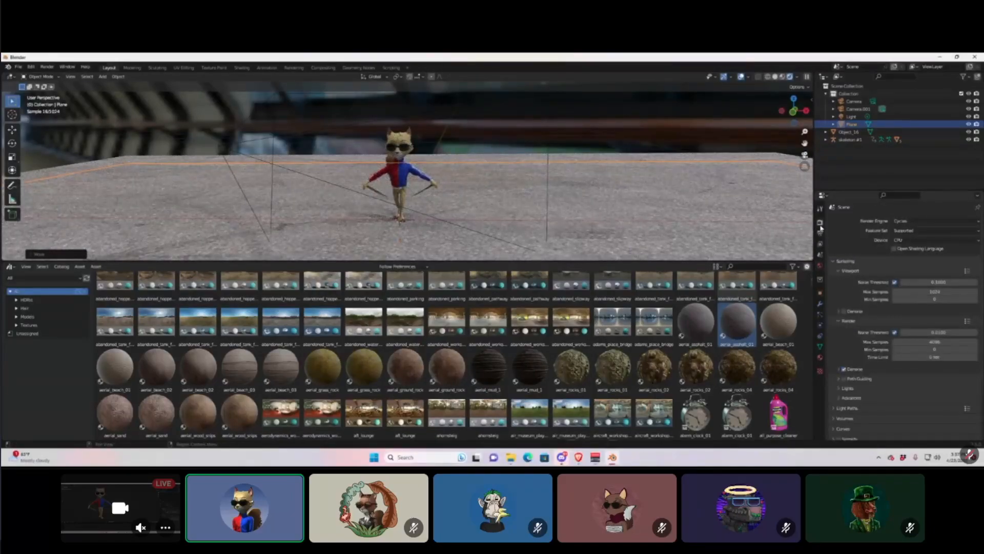
pyautogui.click(947, 342)
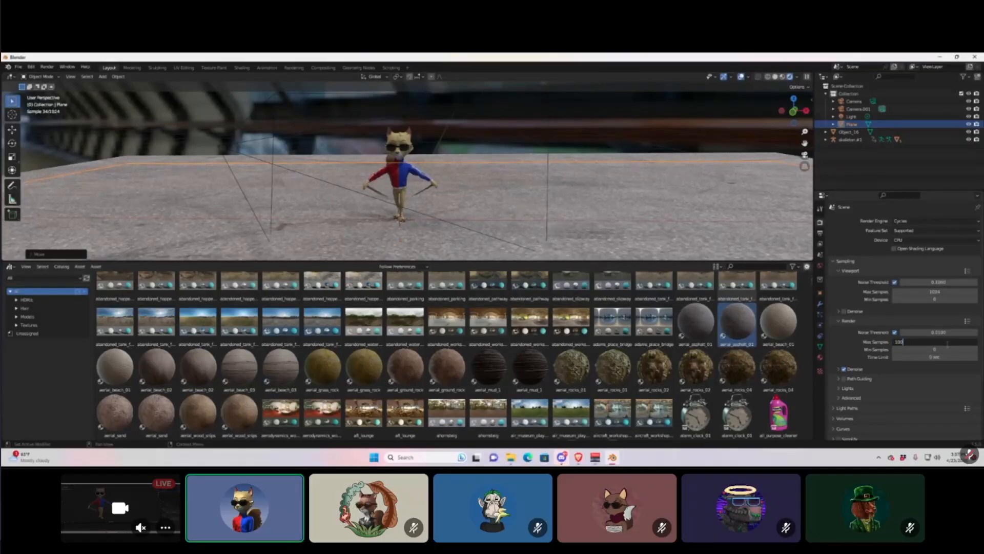
pyautogui.press('Return')
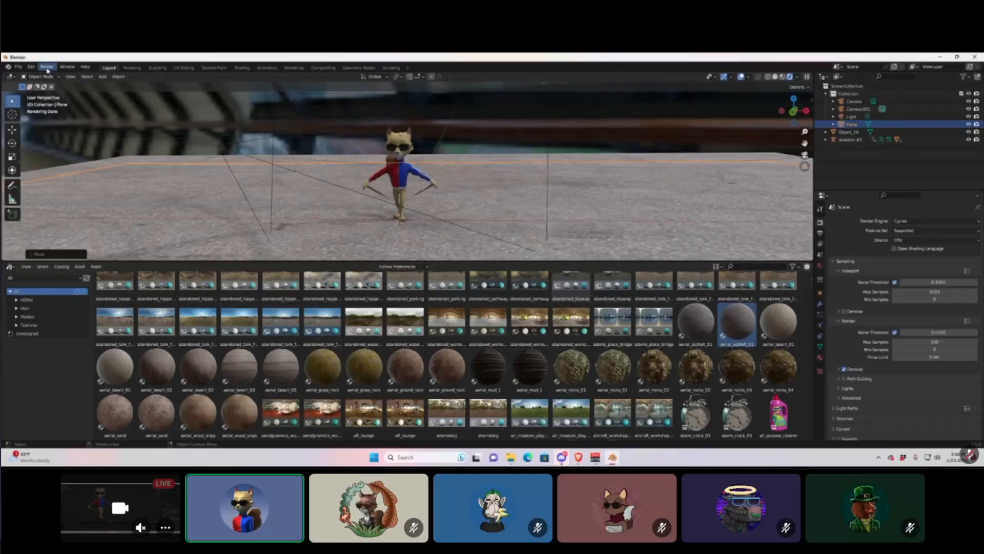
# Render a still image of the fox on asphalt before the bridge HDRI.
pyautogui.click(47, 68)
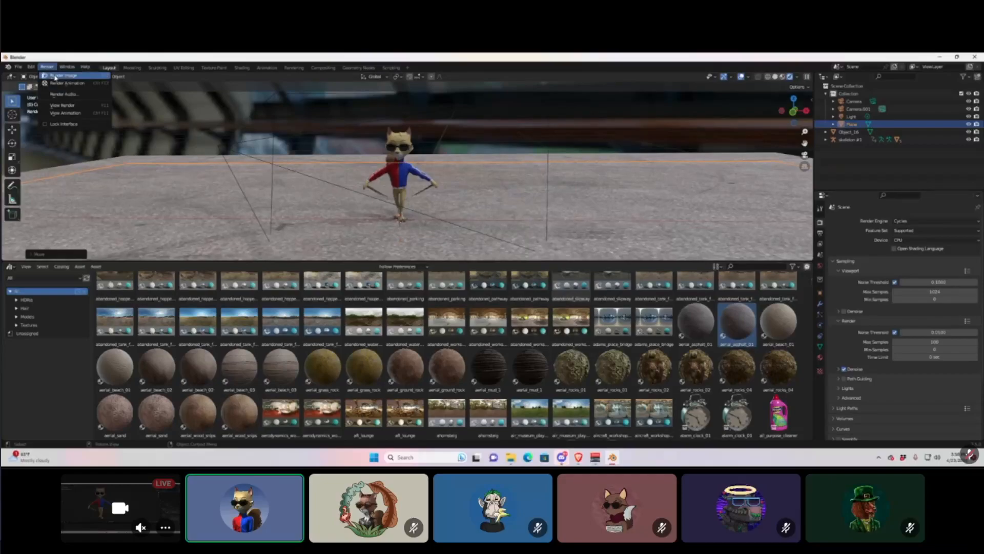
pyautogui.click(55, 77)
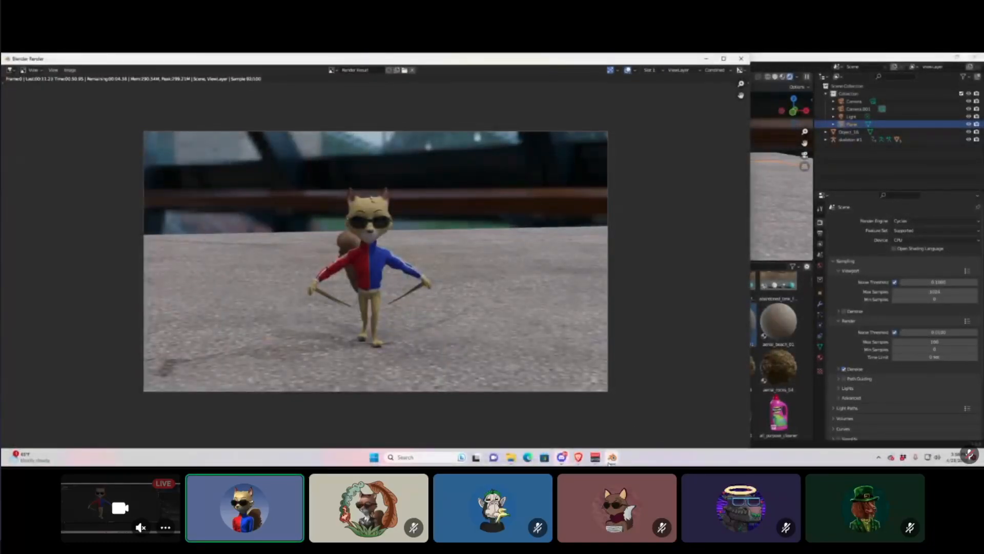
# Return to the Discord call's participant grid with the chat panel showing.
pyautogui.moveTo(611, 460)
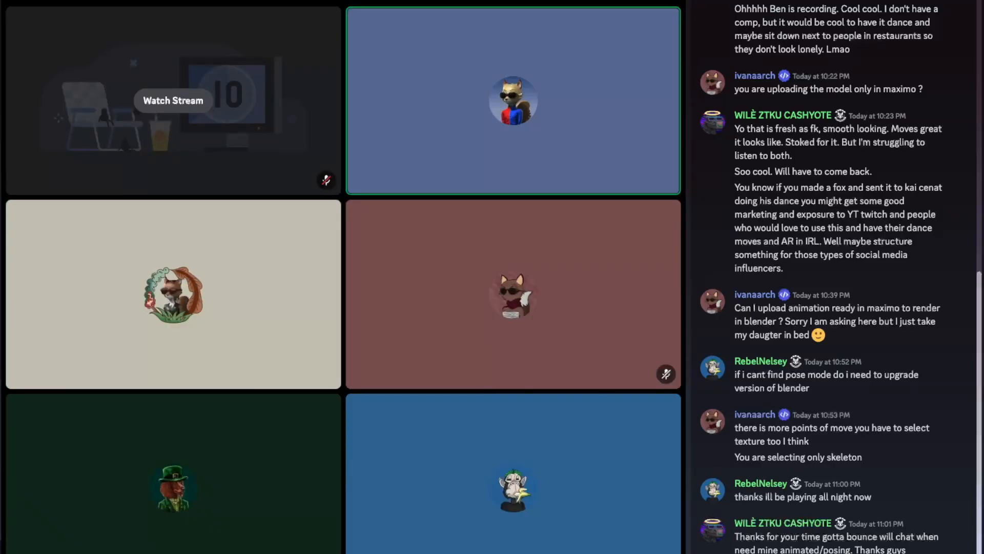
# Watch the shared stream enlarged with chat hidden, showing the blender.org home page.
pyautogui.click(173, 101)
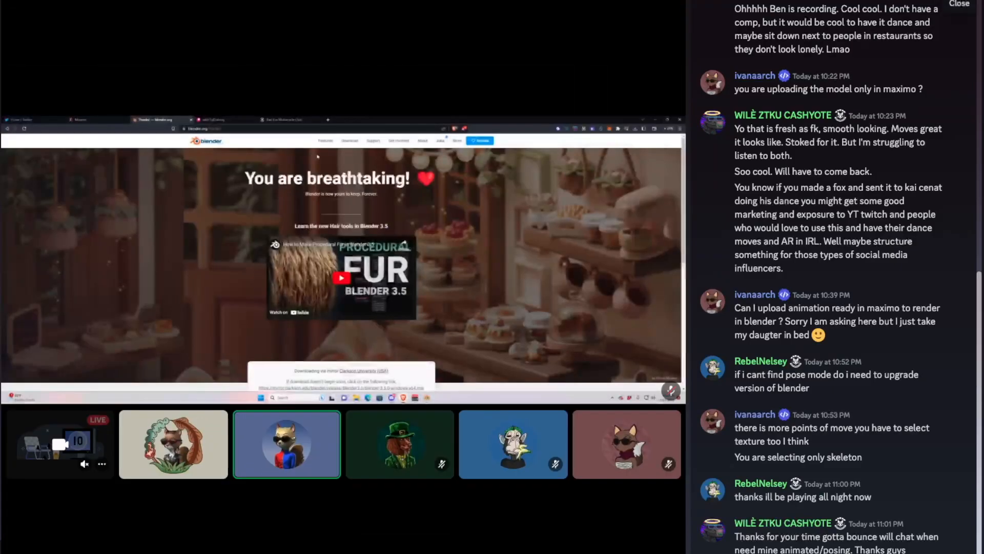
pyautogui.click(959, 2)
pyautogui.click(298, 95)
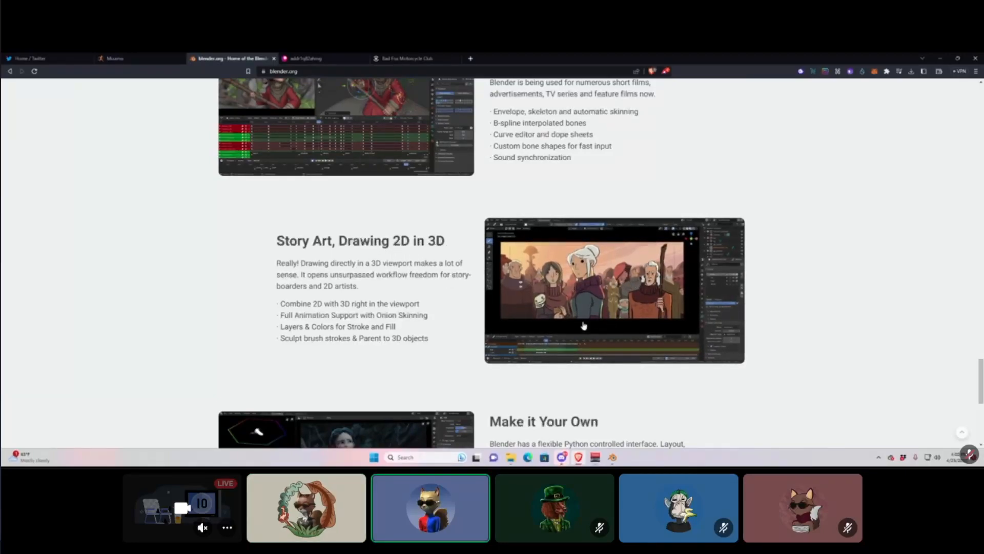
# Open blender.org's Features page, browse its cards, and return to the page top.
pyautogui.scroll(-2, 832, 396)
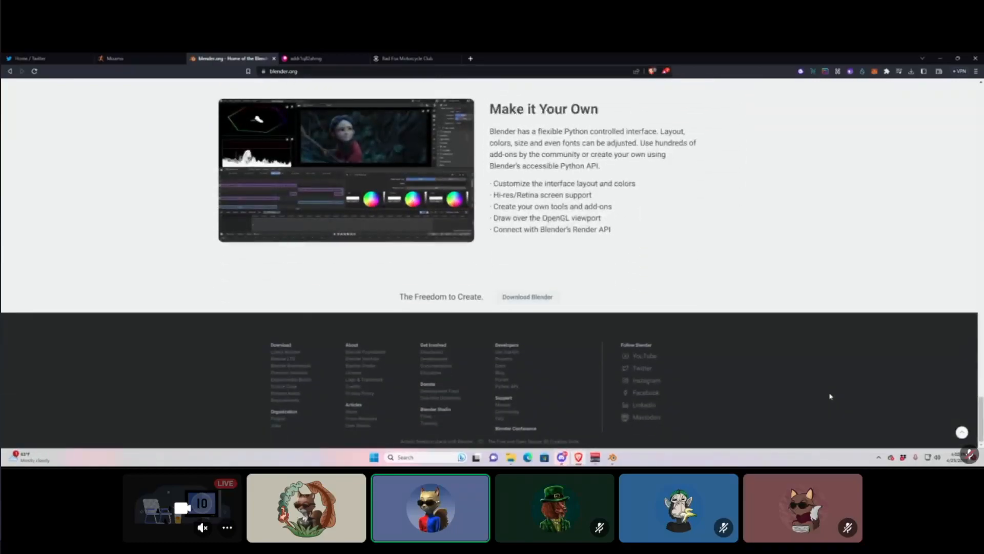
pyautogui.scroll(7, 831, 398)
pyautogui.scroll(10, 790, 375)
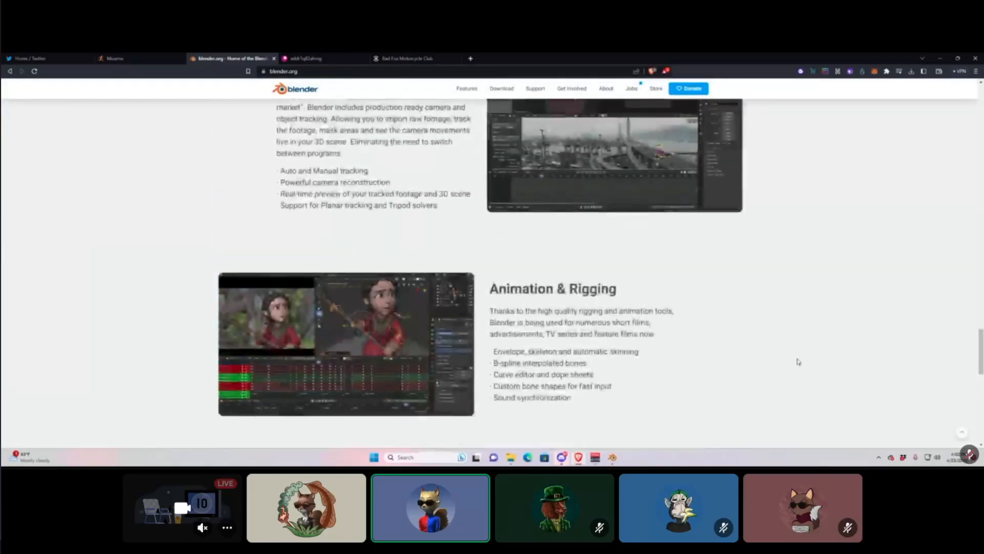
pyautogui.scroll(12, 803, 324)
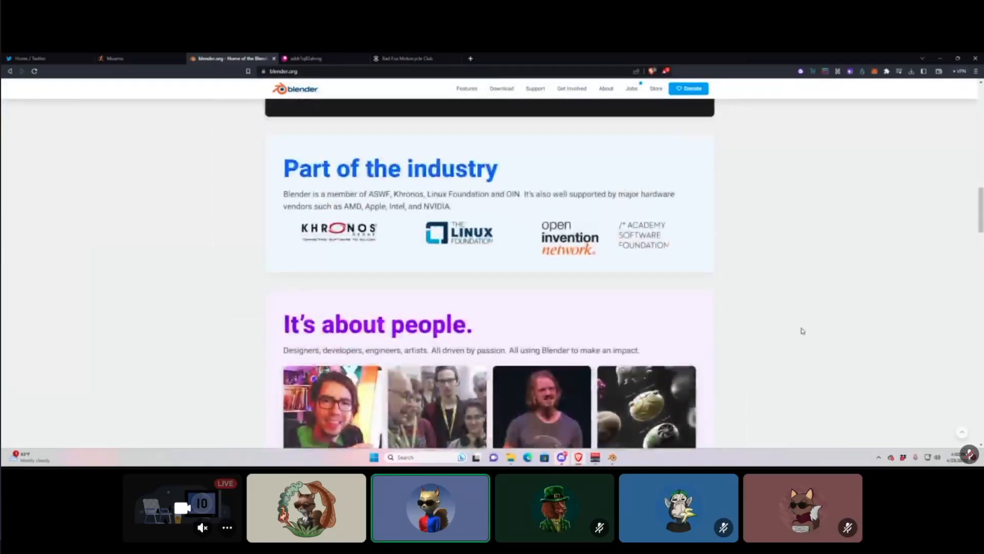
pyautogui.scroll(8, 803, 331)
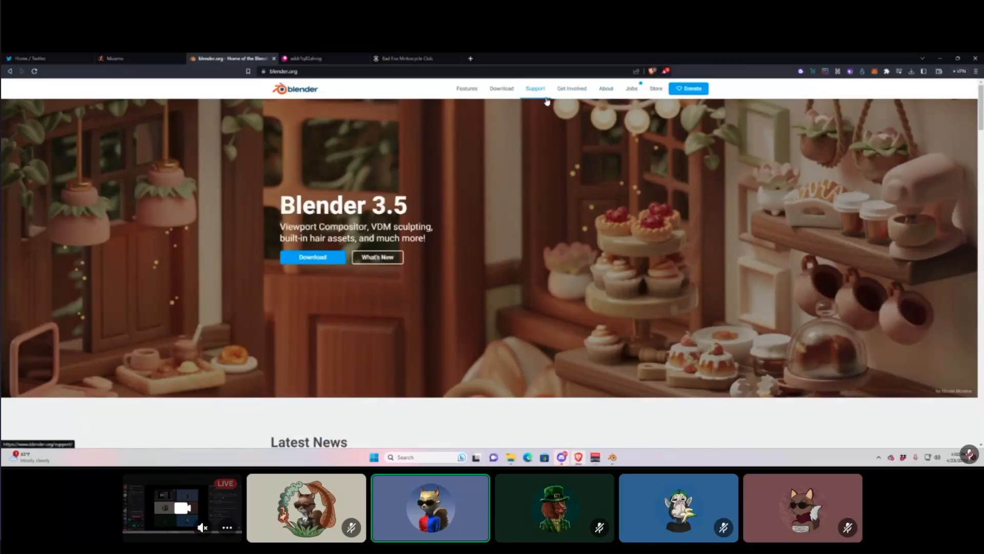
pyautogui.click(474, 90)
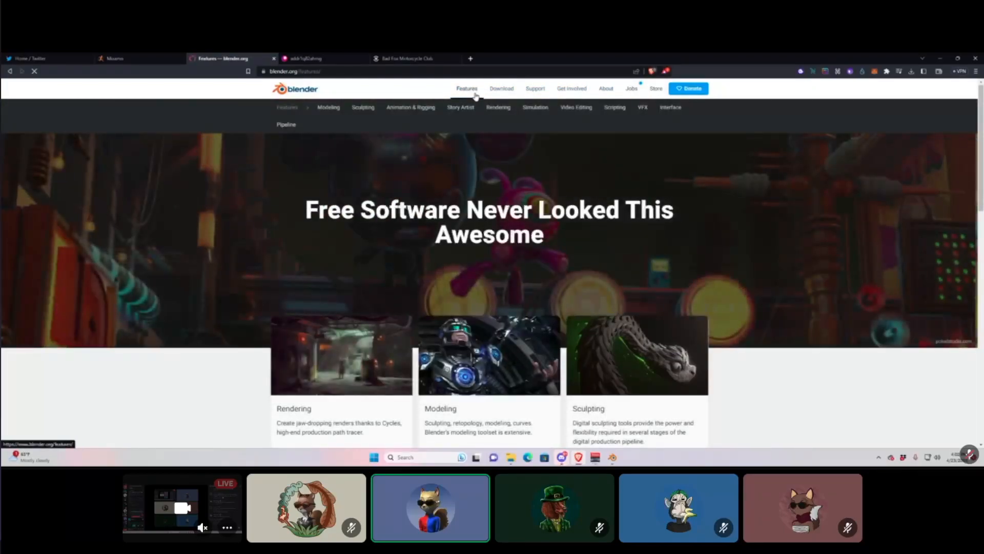
pyautogui.scroll(-3, 787, 198)
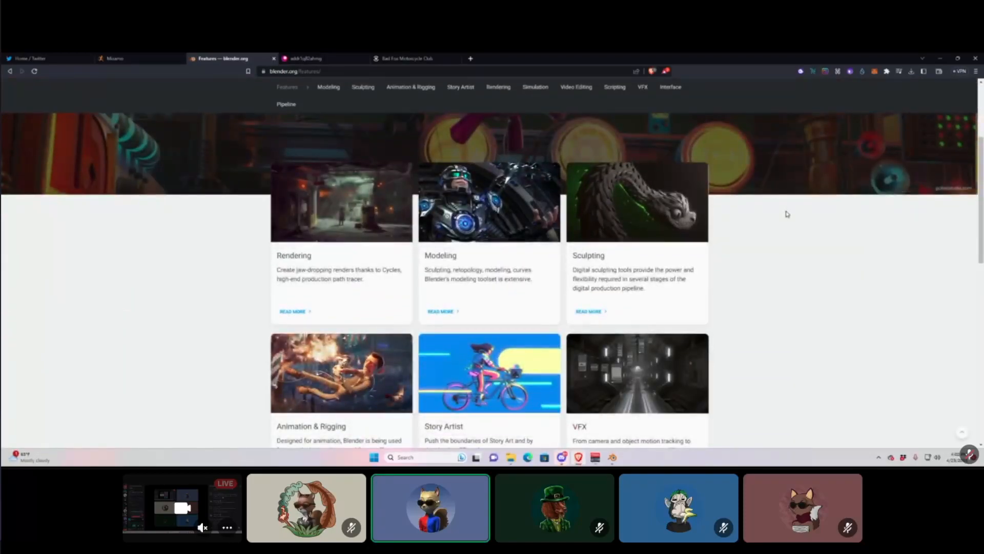
pyautogui.scroll(-3, 487, 208)
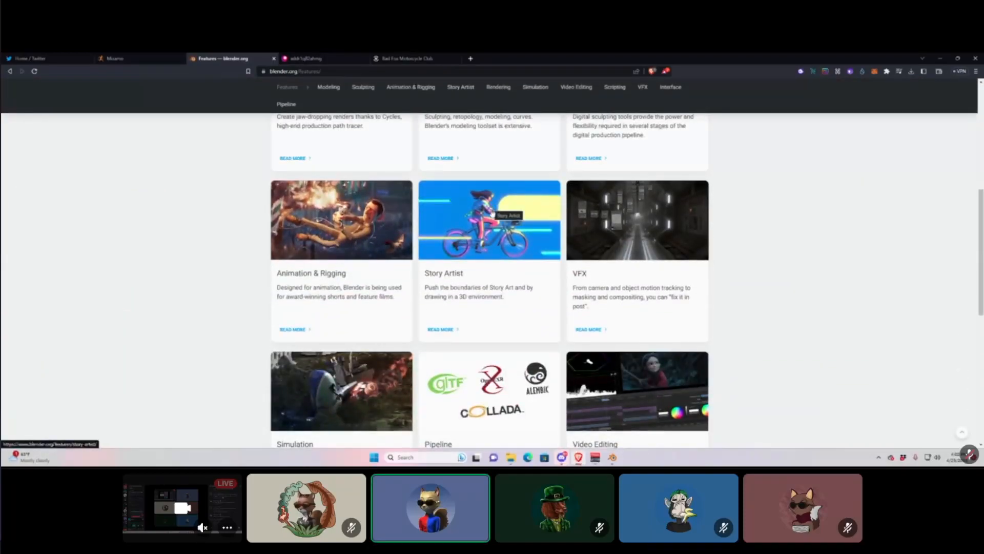
pyautogui.scroll(-7, 492, 214)
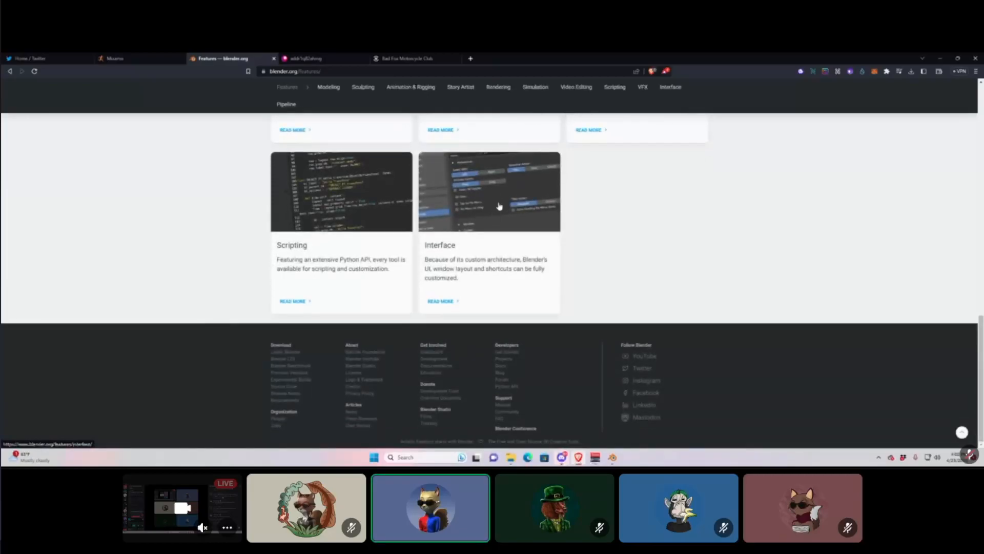
pyautogui.press('Home')
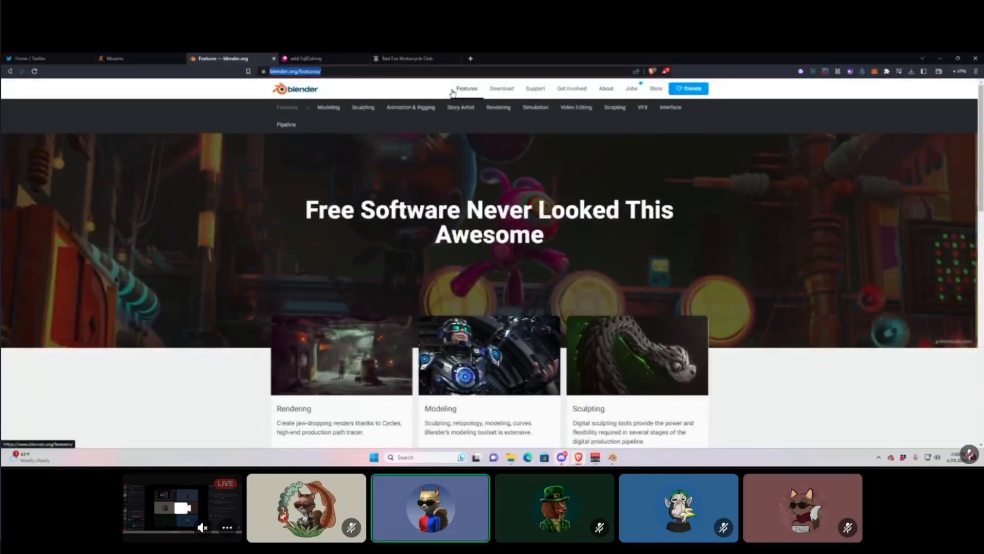
# Go to youtube.com, search 'blender movie' and open CHARGE - Blender Open Movie.
pyautogui.write('youtube.com')
pyautogui.press('Return')
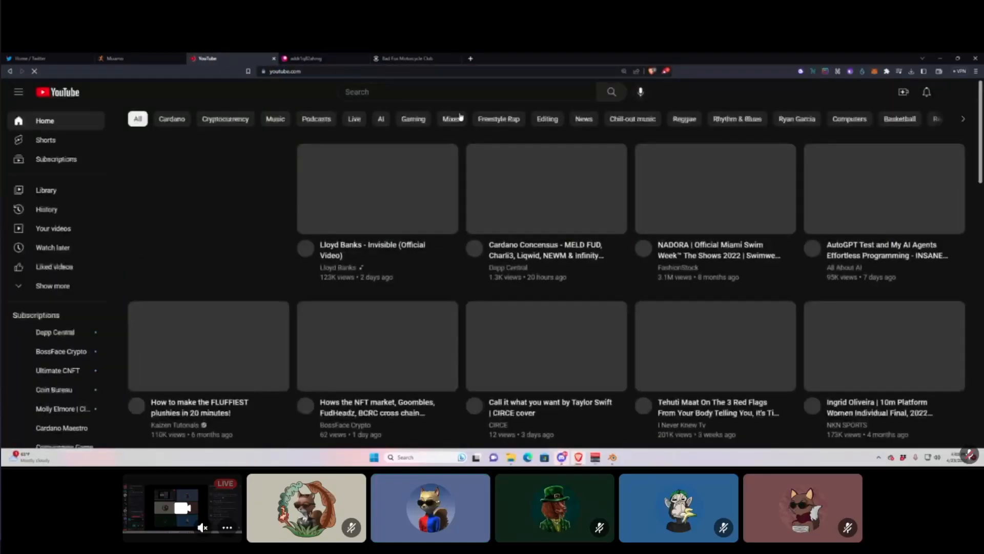
pyautogui.click(472, 93)
pyautogui.write('ble')
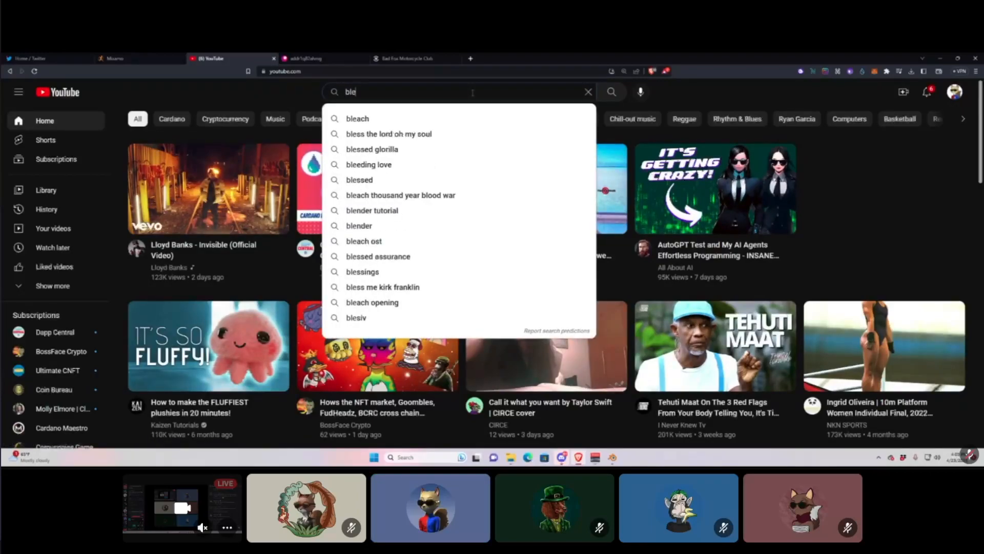
pyautogui.write('nder movie')
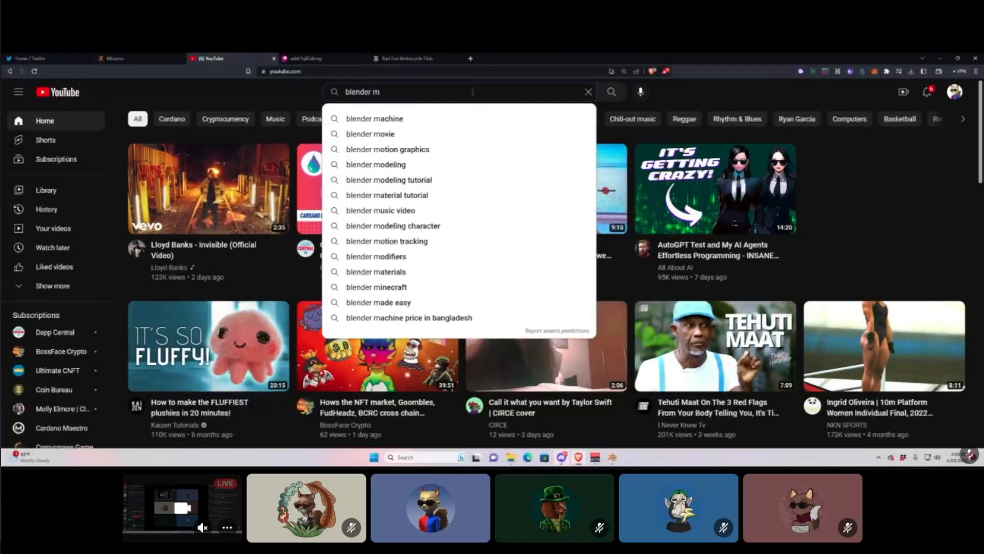
pyautogui.click(476, 135)
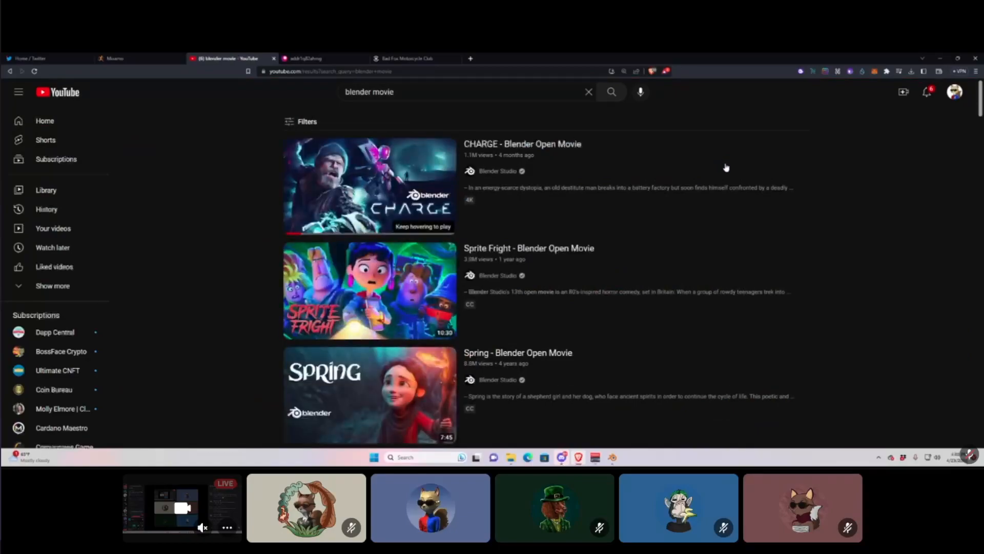
pyautogui.click(509, 145)
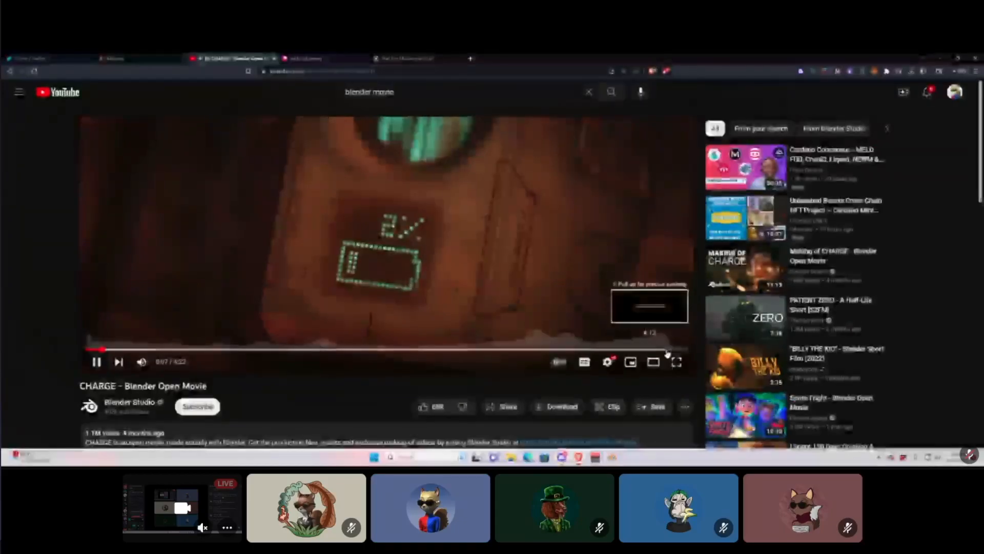
# Check Discord's microphone settings, then play the CHARGE video full screen.
pyautogui.click(612, 457)
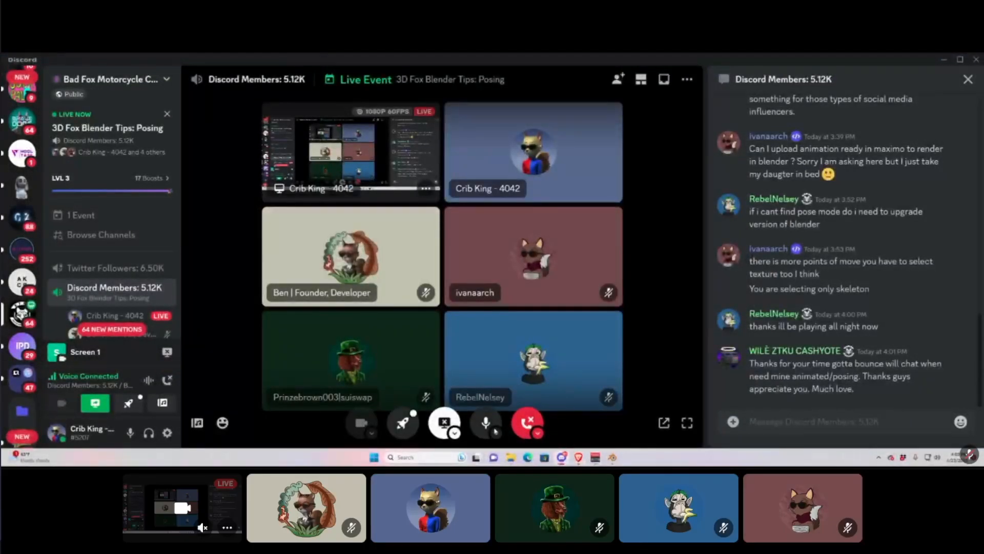
pyautogui.click(495, 432)
pyautogui.click(578, 457)
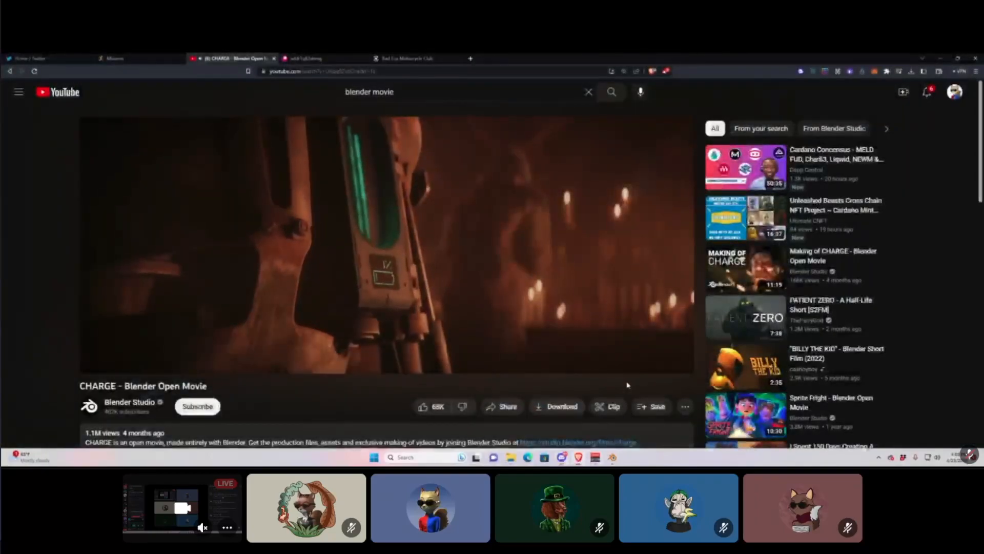
pyautogui.click(674, 361)
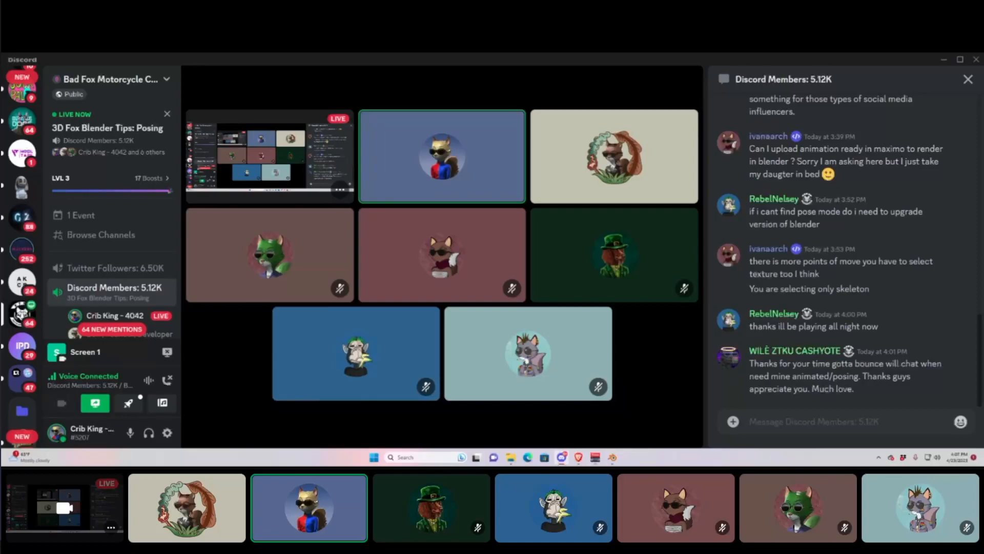
# Bring the Posing live-event call, with its eight participant tiles and member chat, to the front.
pyautogui.moveTo(590, 328)
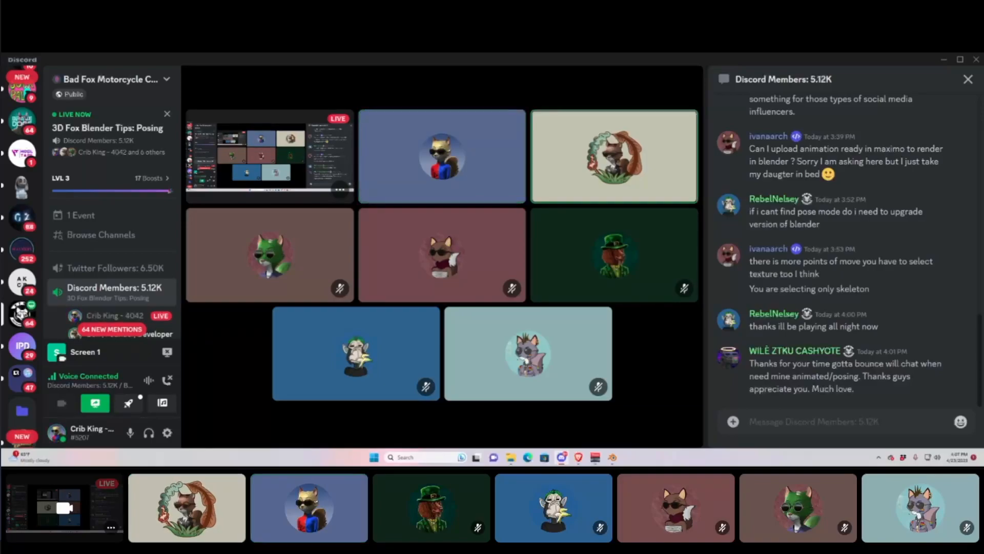
pyautogui.click(487, 425)
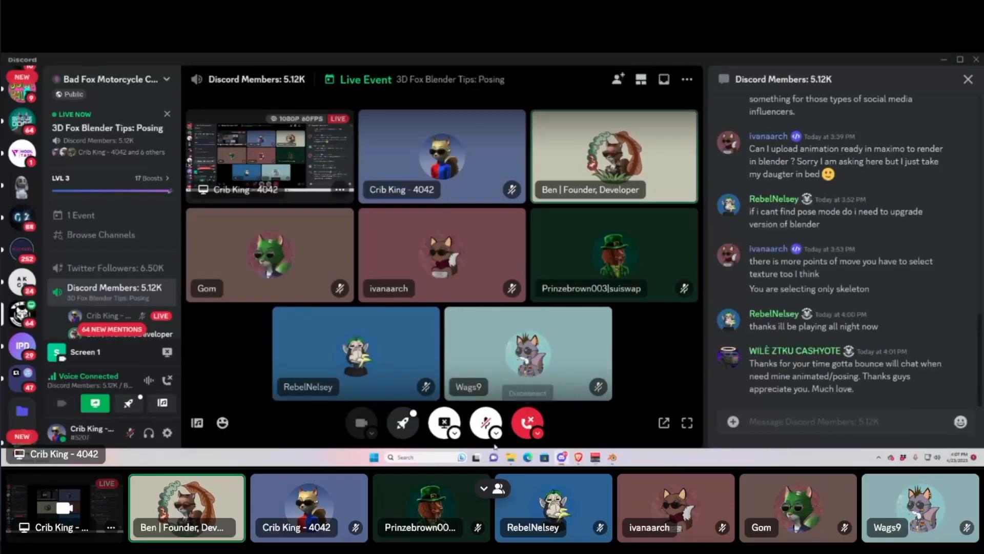
pyautogui.click(486, 425)
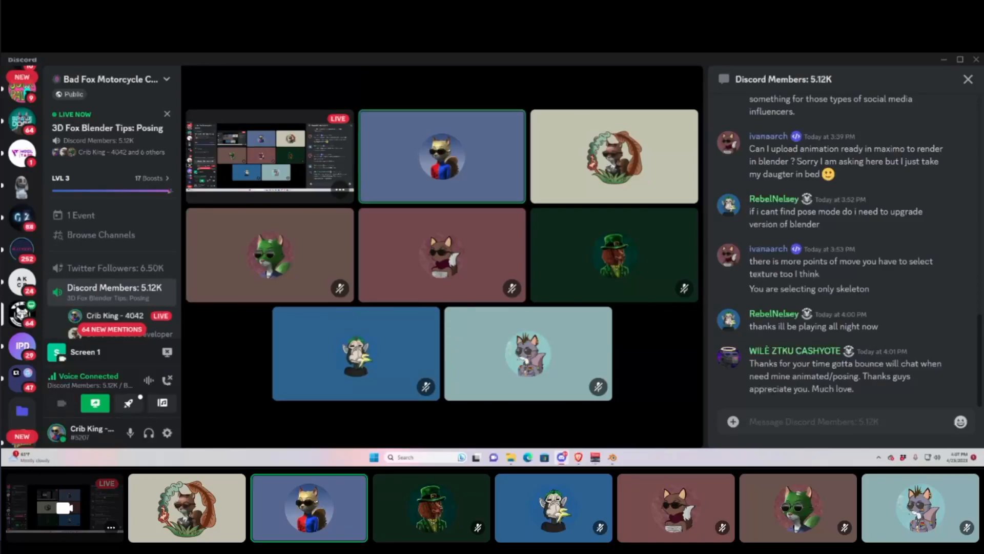
pyautogui.moveTo(617, 363)
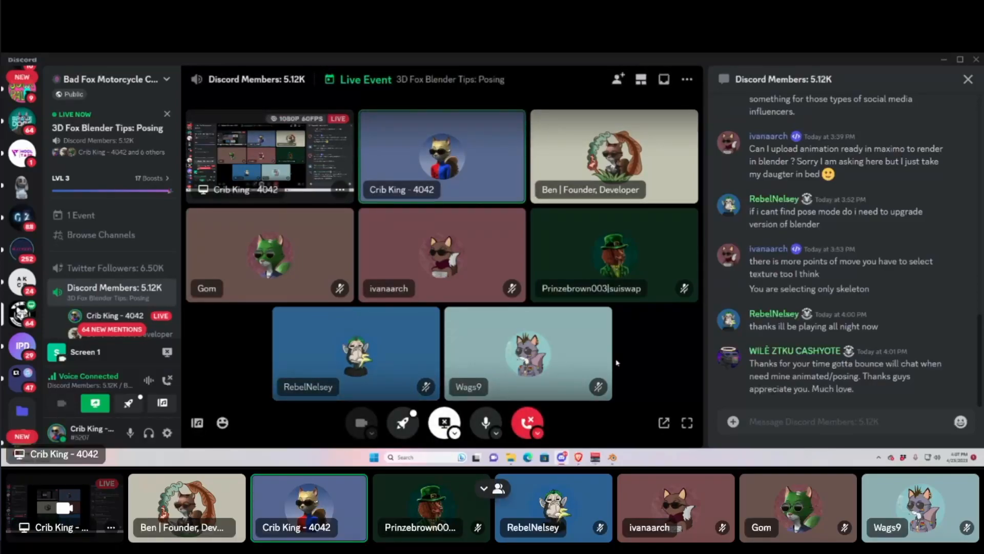